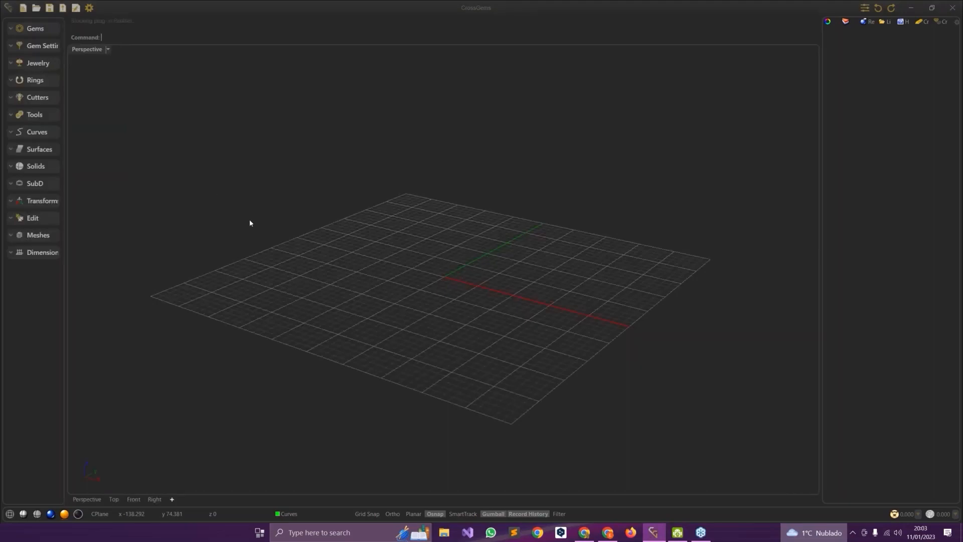
Shrink the tool sidebar to a strip of category icons and preview the tools each category contains
scroll(296, 277, "down", 2)
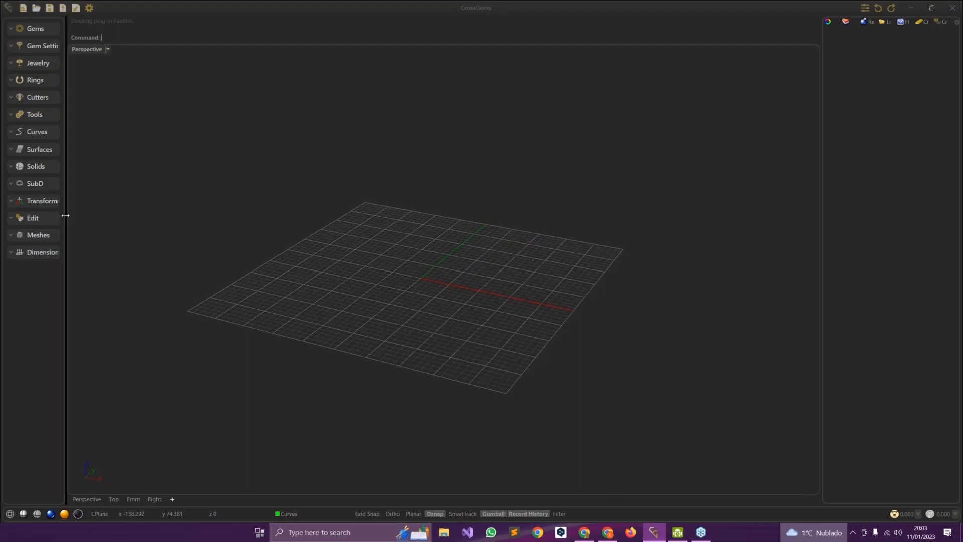
left_click_drag(66, 215, 23, 166)
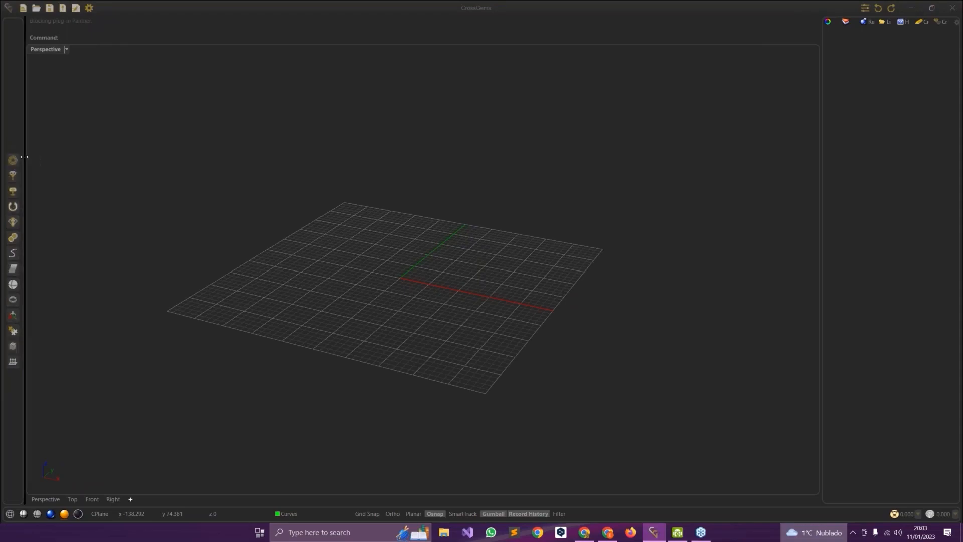
left_click_drag(24, 159, 34, 155)
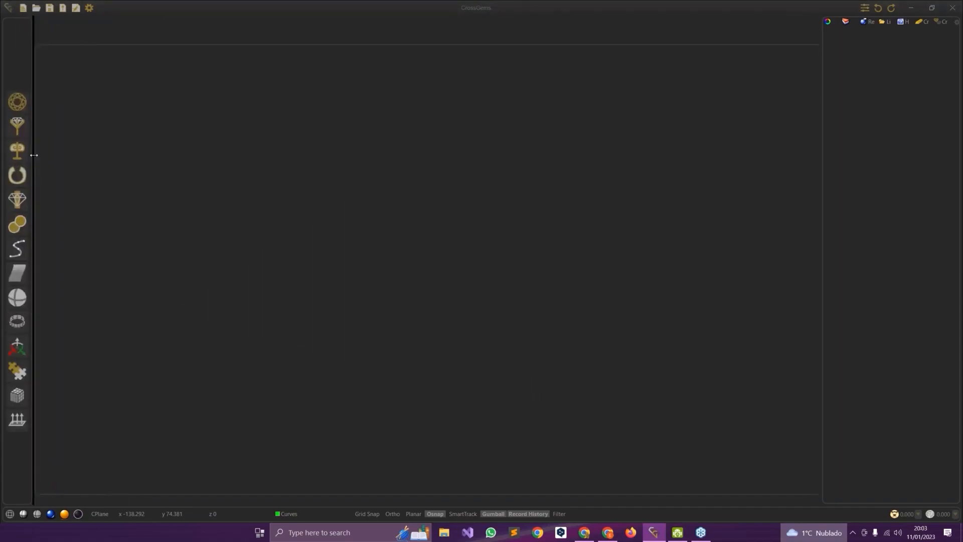
left_click(17, 103)
left_click(18, 133)
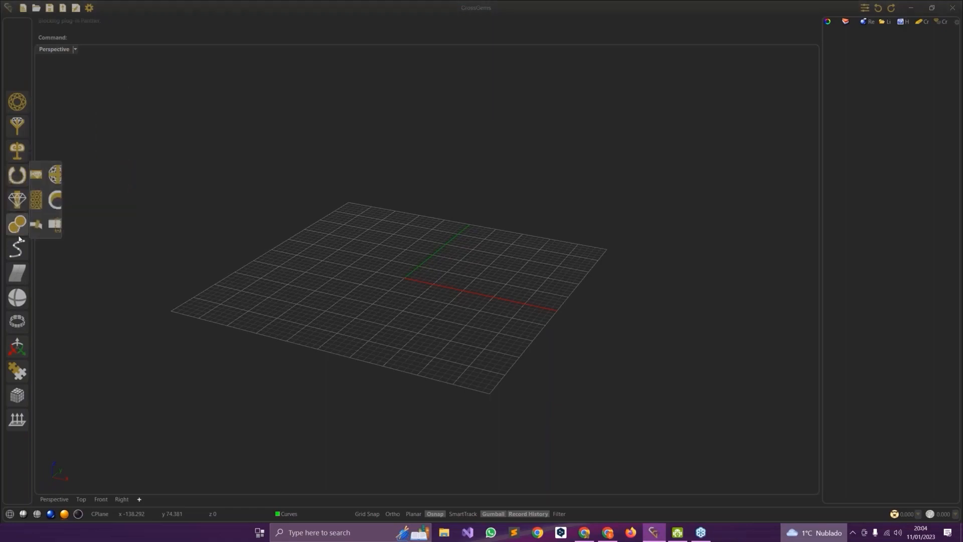
mouse_move(19, 279)
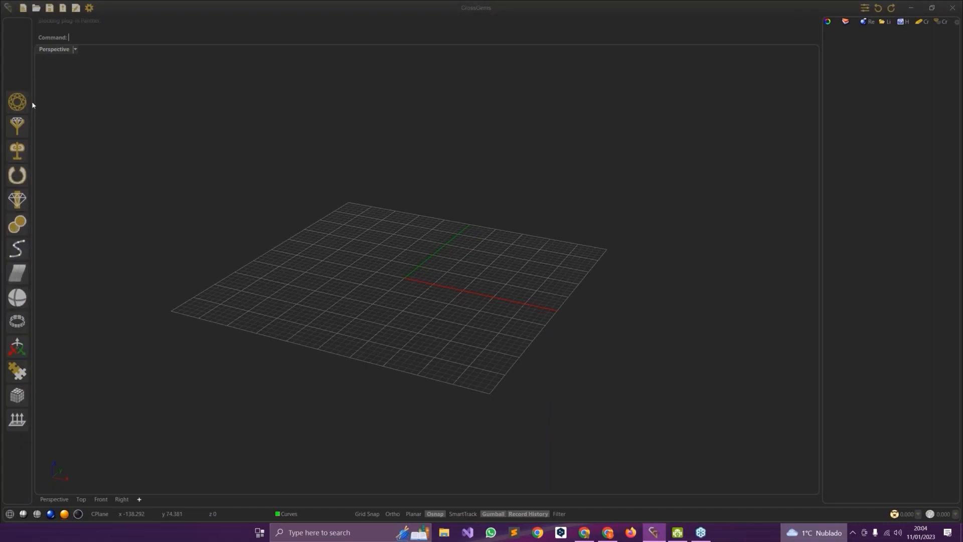
Widen the tool sidebar until the category names show and expand the Gems tools
left_click_drag(37, 105, 92, 104)
left_click(31, 33)
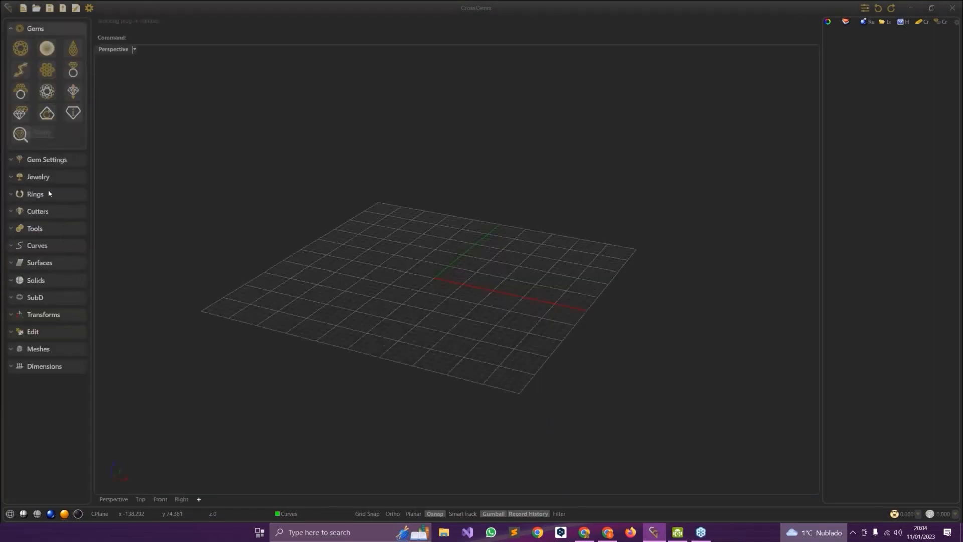
right_click_drag(327, 272, 396, 274)
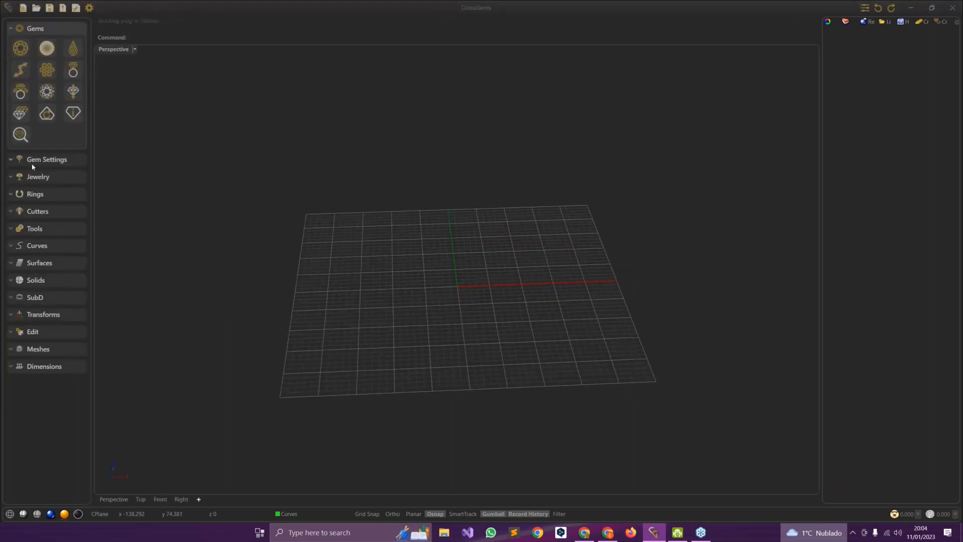
Examine the tools offered in the Gem Settings, Jewelry, Rings, Cutters and Tools categories
left_click(32, 166)
left_click(43, 171)
left_click(42, 66)
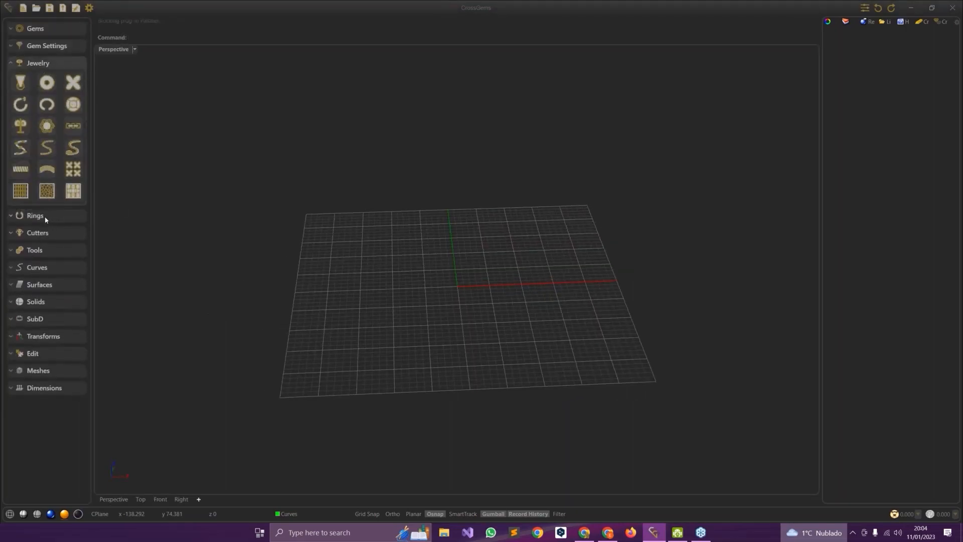
left_click(44, 215)
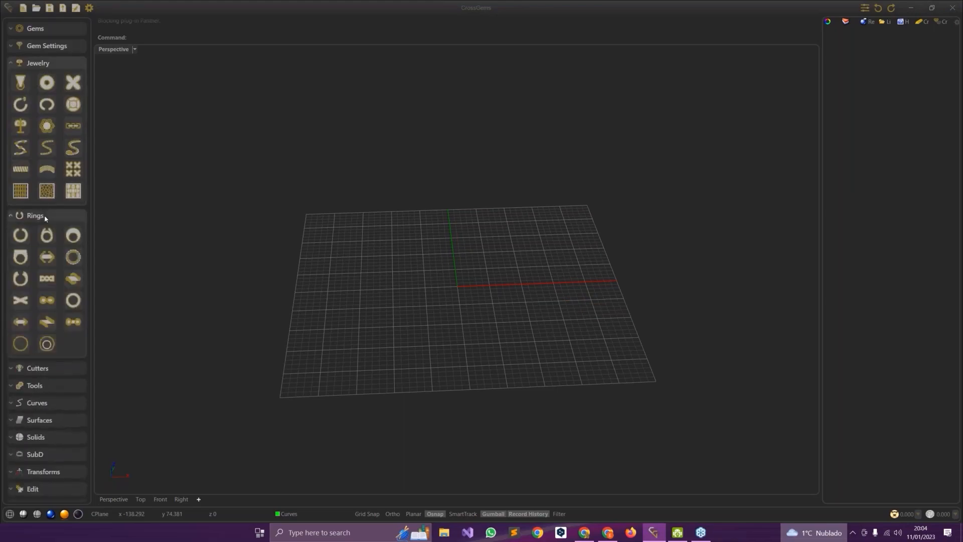
left_click(41, 371)
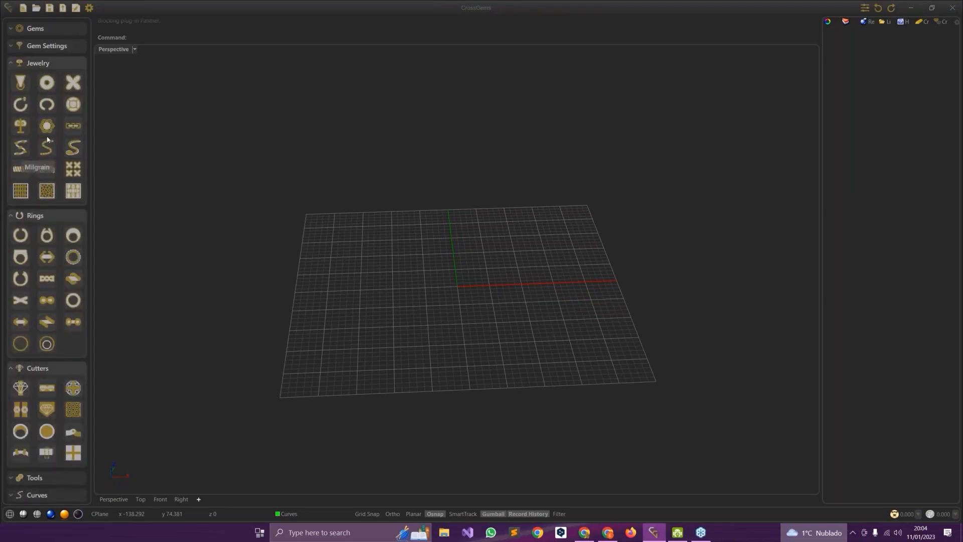
left_click(41, 46)
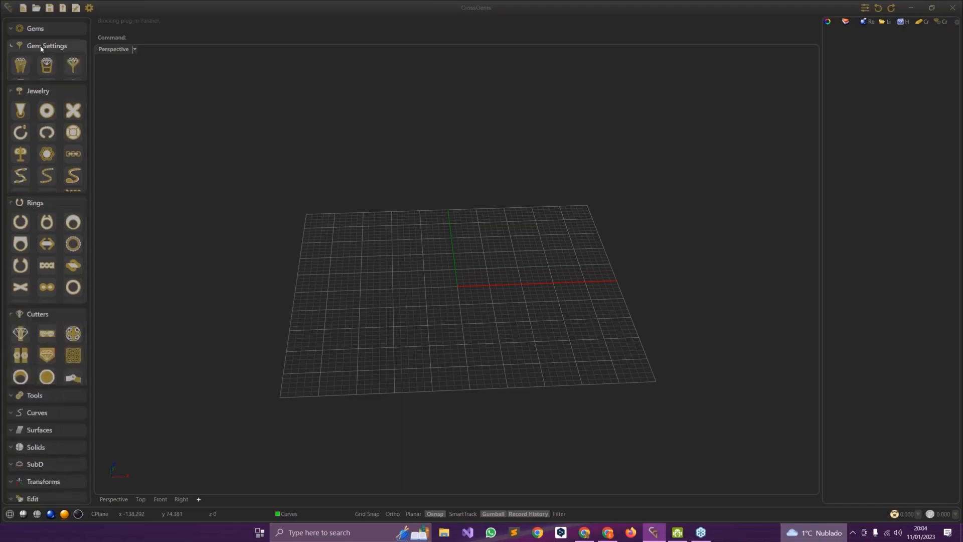
left_click(41, 150)
left_click(40, 216)
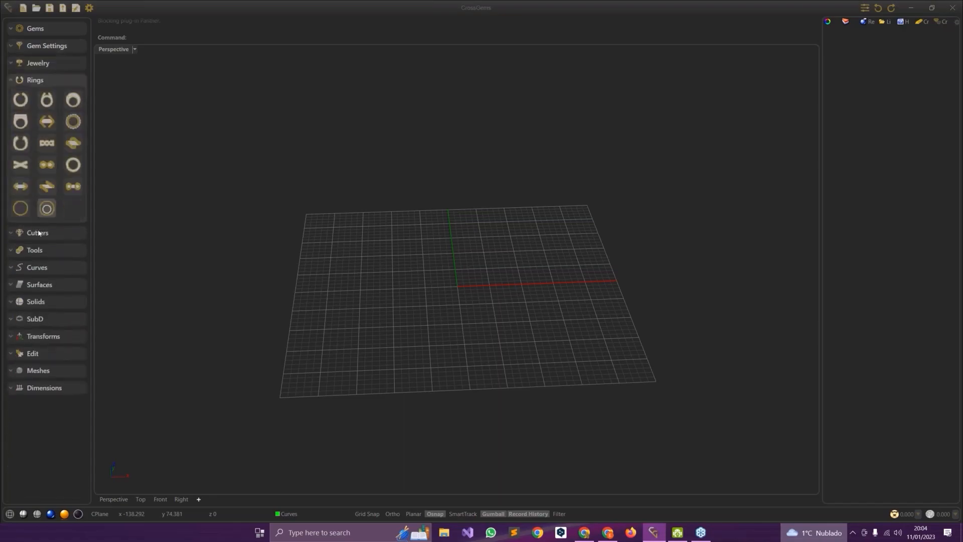
left_click(39, 233)
left_click(36, 207)
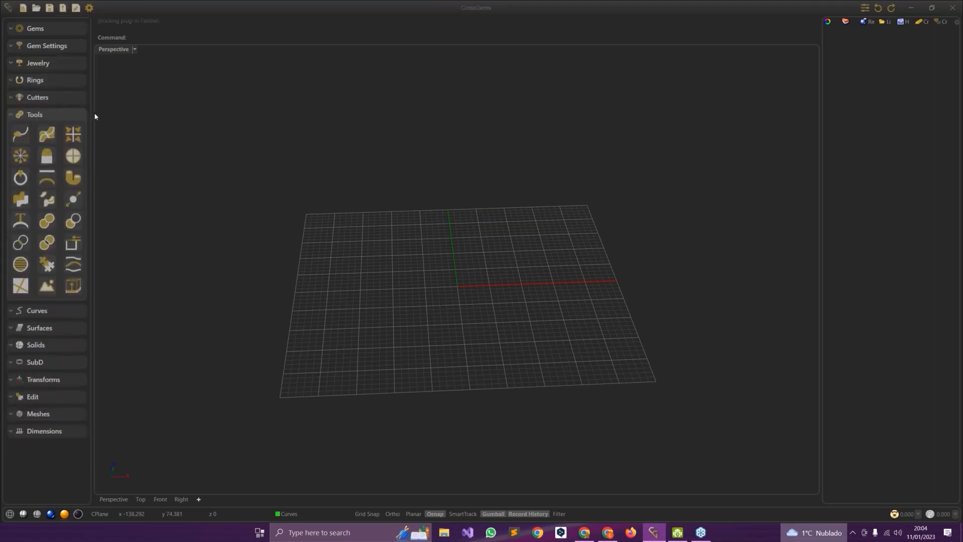
Widen the tool sidebar to four icon columns and start a Gem on Ring with US ring size 8
mouse_move(92, 115)
left_mouse_down()
mouse_move(79, 114)
mouse_move(102, 114)
left_mouse_up()
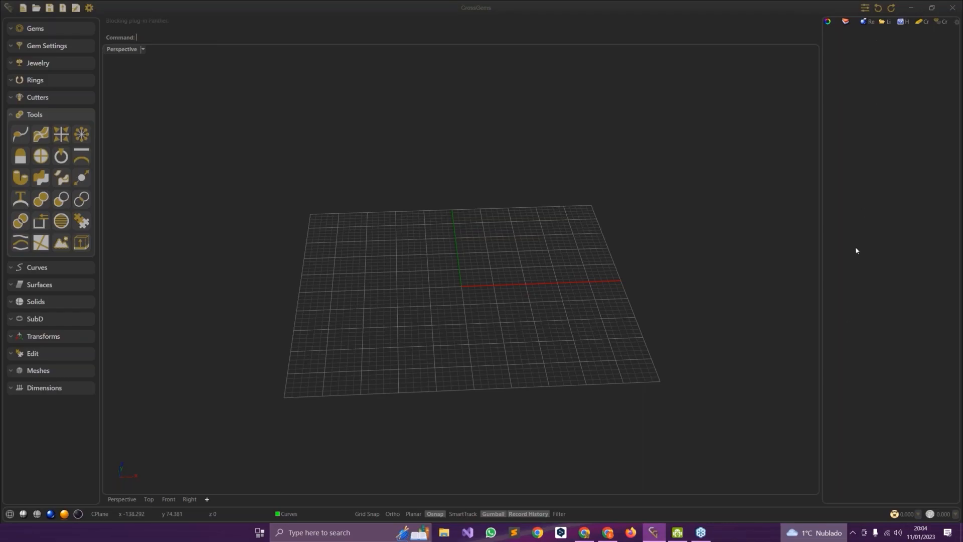
left_click(39, 29)
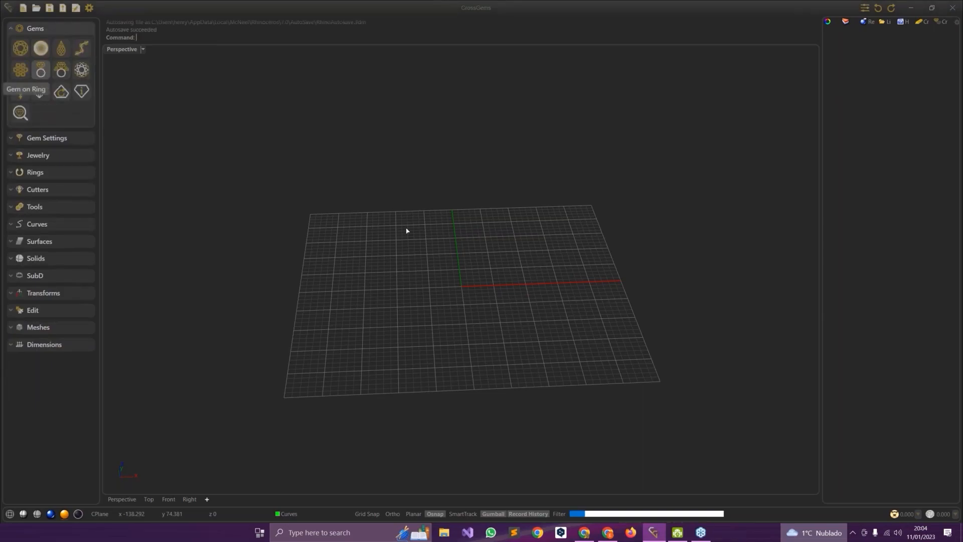
right_click_drag(472, 253, 515, 296)
left_click(942, 52)
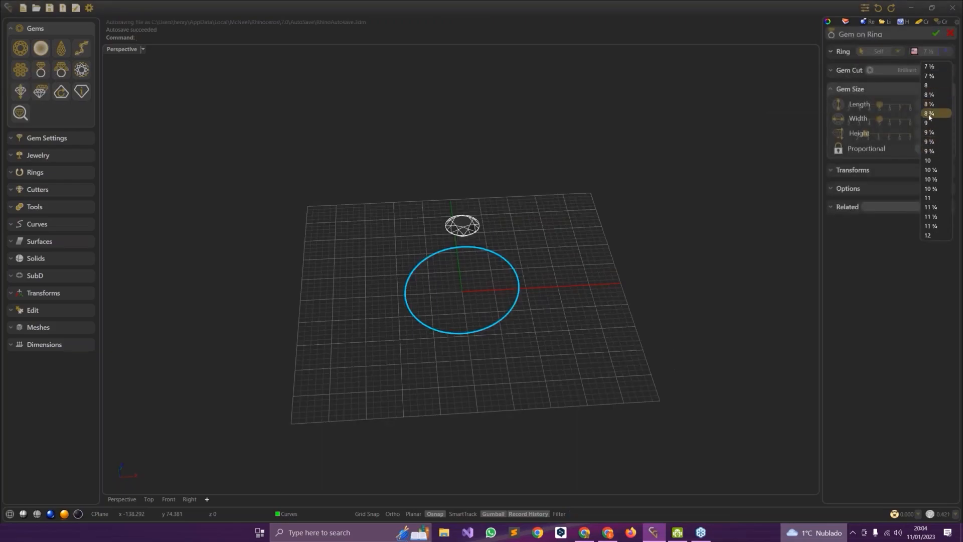
left_click(928, 86)
right_click_drag(488, 384, 483, 350)
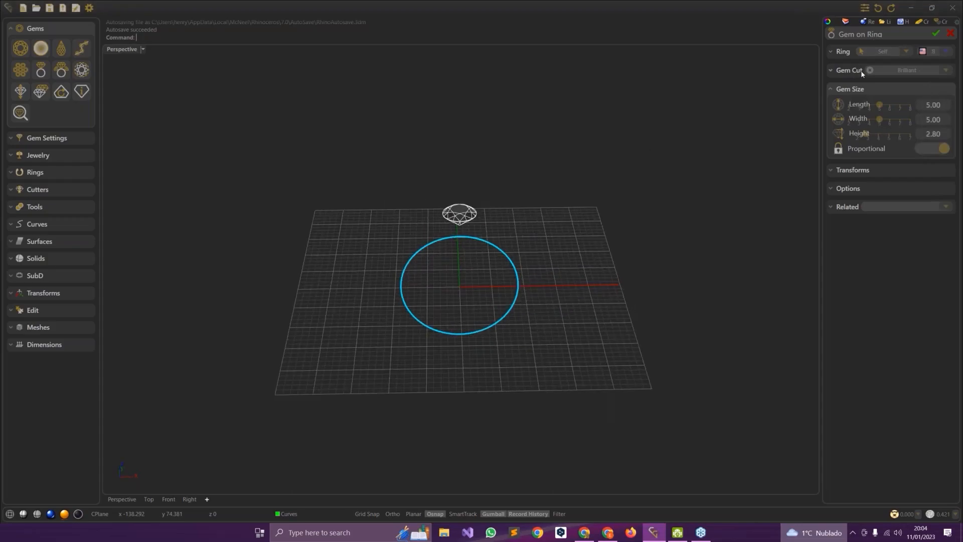
Examine the Gem on Ring parameters under Gem Cut, Gem Size, Transforms and Options
left_click(864, 171)
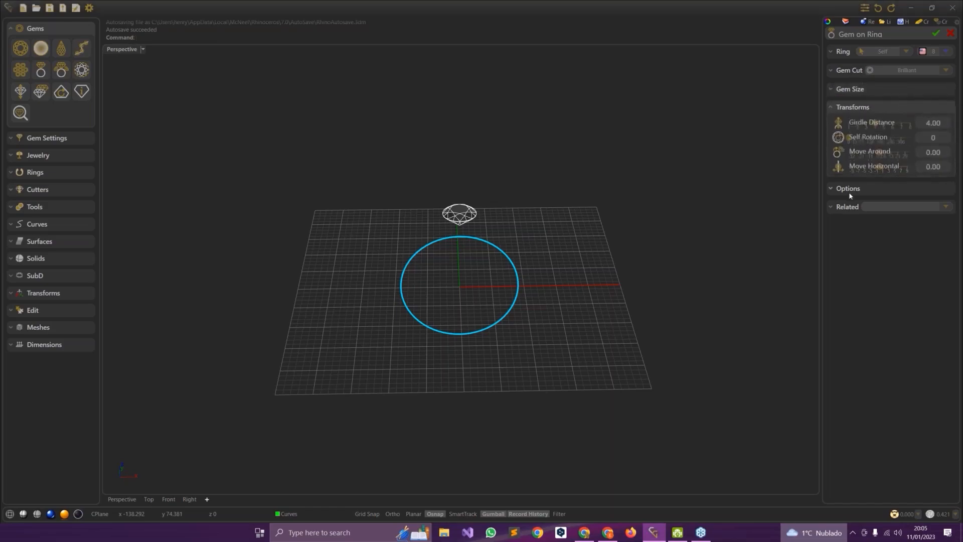
left_click(867, 89)
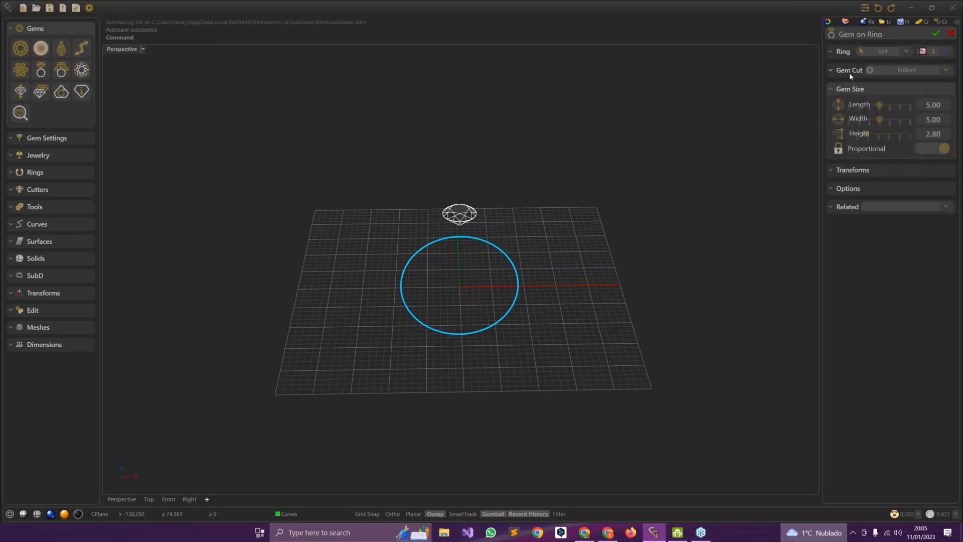
left_click(852, 71)
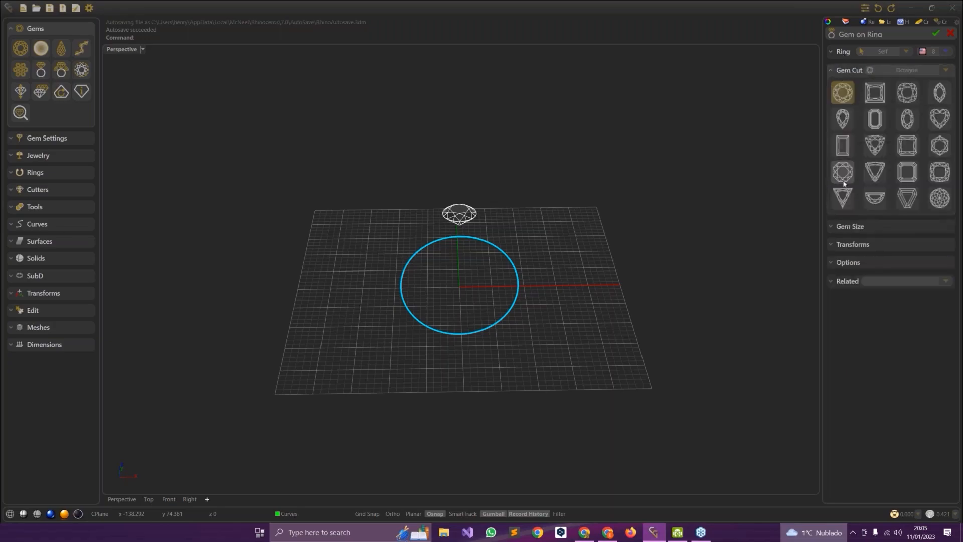
left_click(854, 226)
left_click(863, 308)
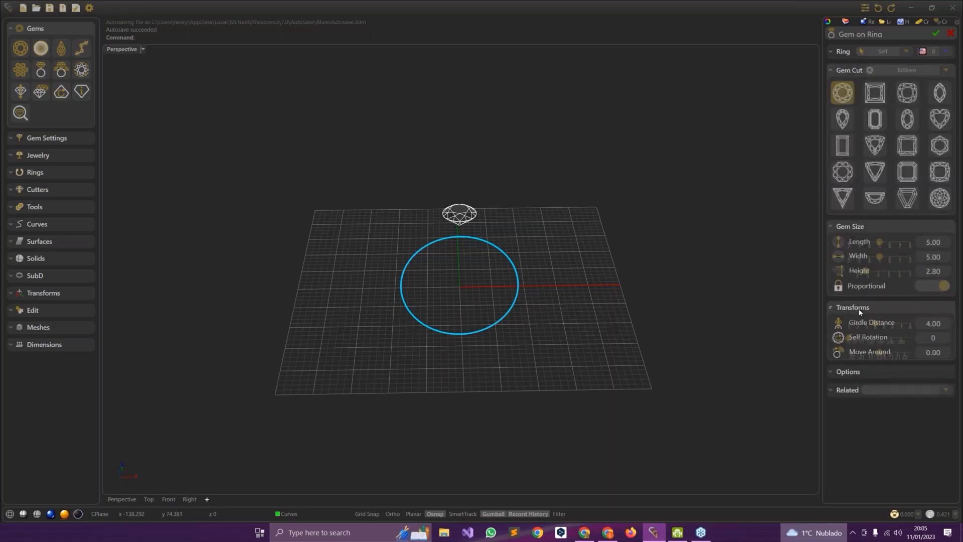
left_click(851, 390)
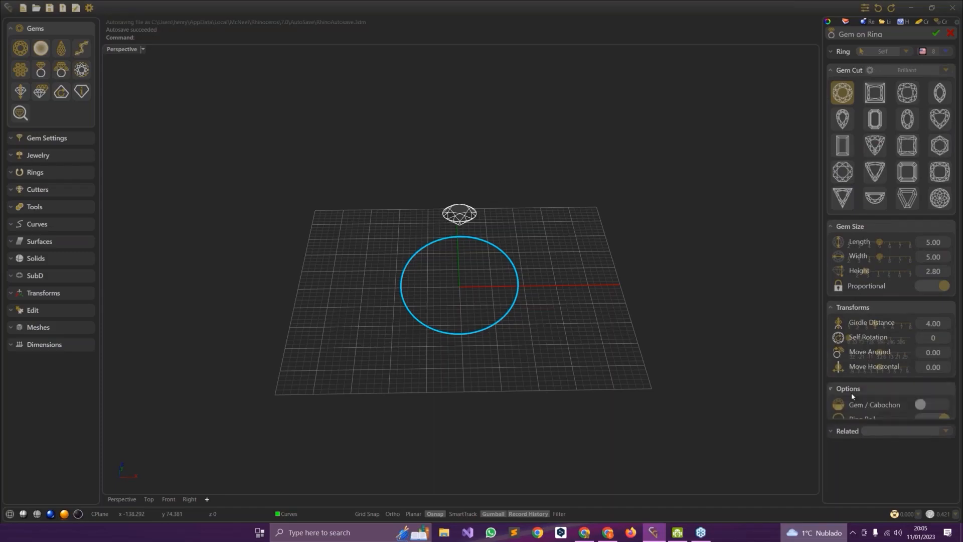
left_click(860, 226)
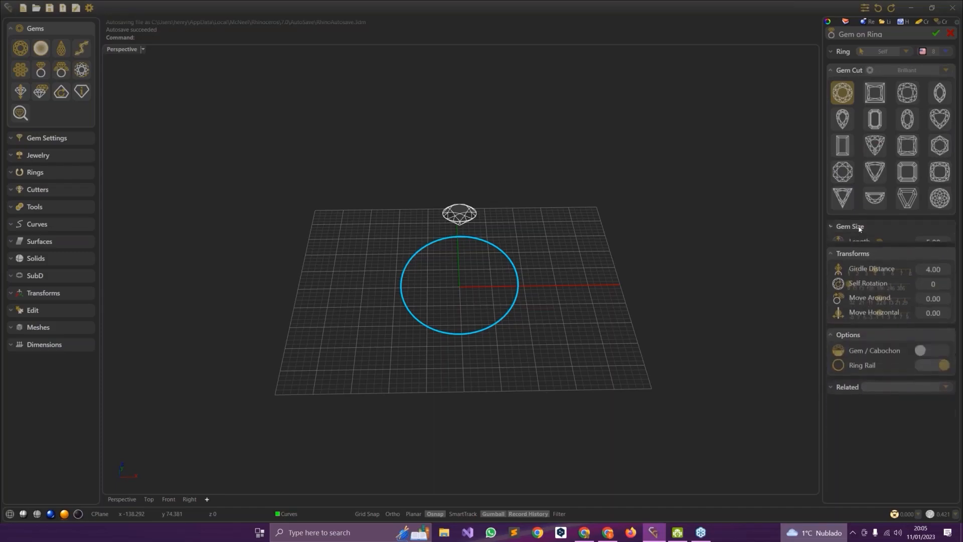
left_click(848, 71)
left_click(853, 107)
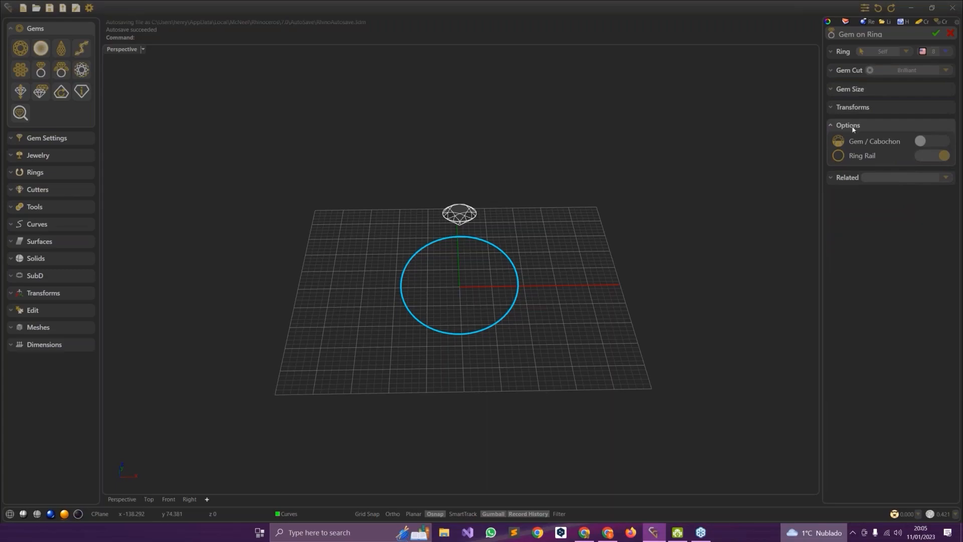
left_click(853, 126)
left_click(860, 90)
left_click(853, 170)
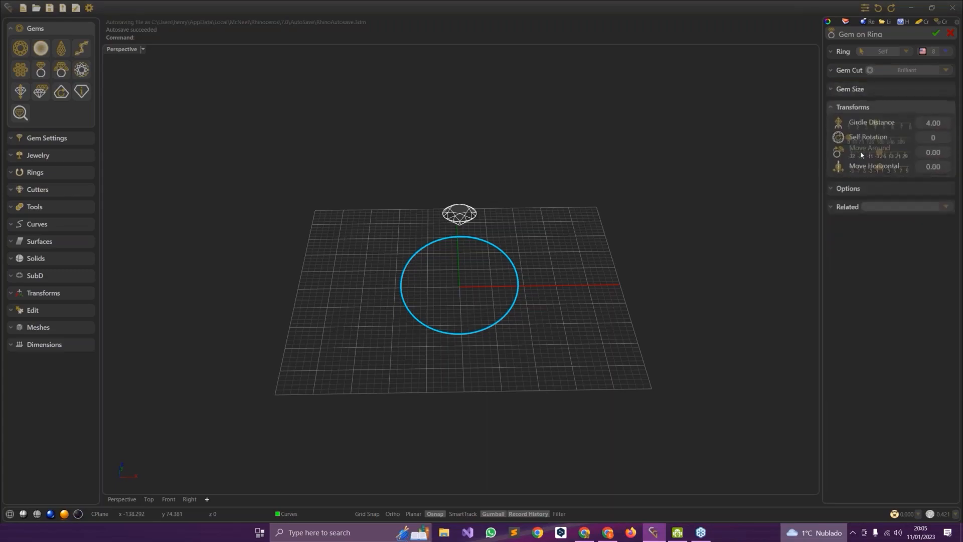
left_click(859, 187)
left_click(844, 74)
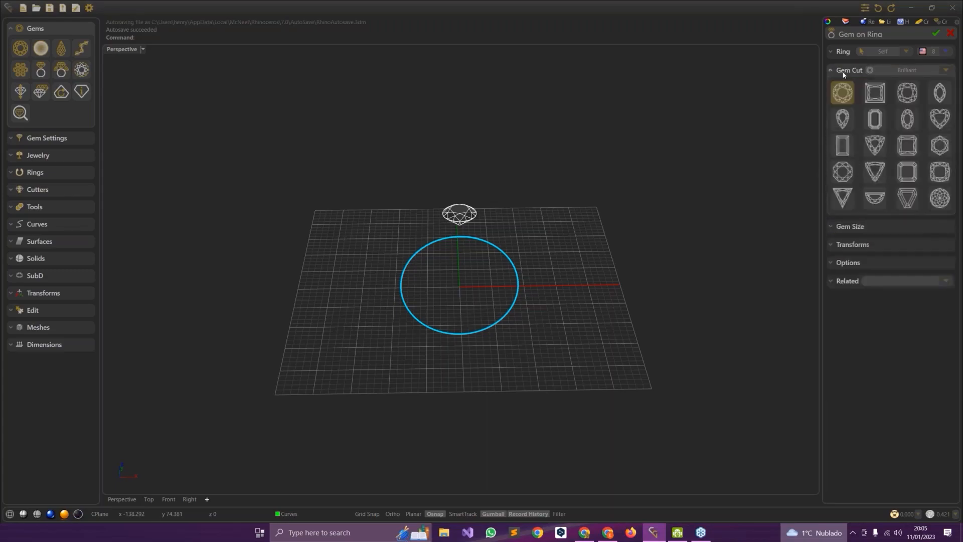
Enlarge the brilliant gem proportionally to 5.40 in length and width, and accept the Gem on Ring
right_click_drag(512, 256, 454, 269)
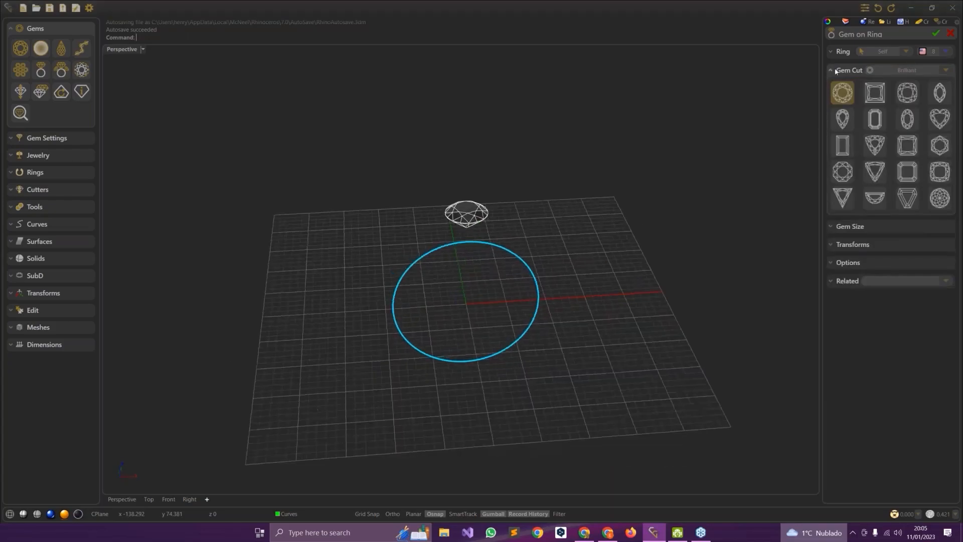
left_click(850, 226)
left_click_drag(883, 109, 886, 108)
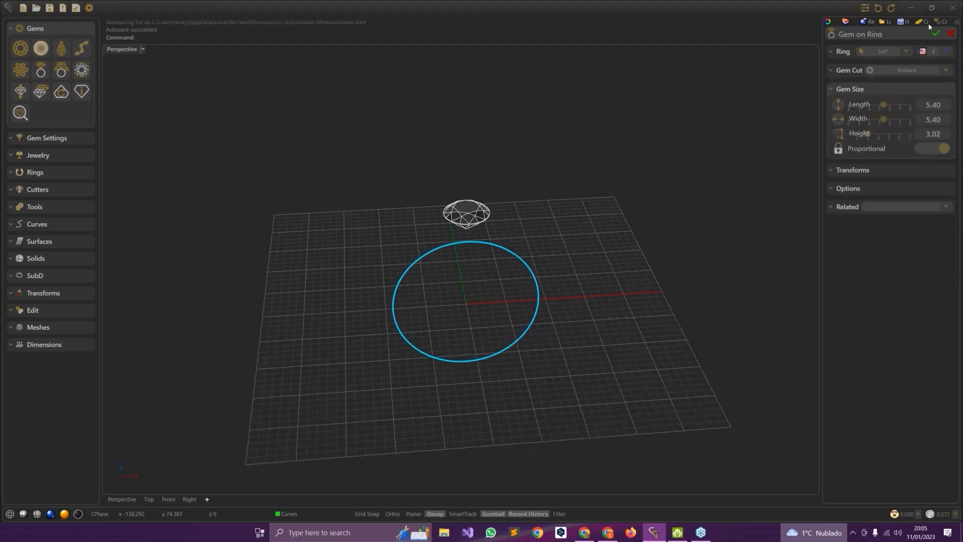
left_click(935, 34)
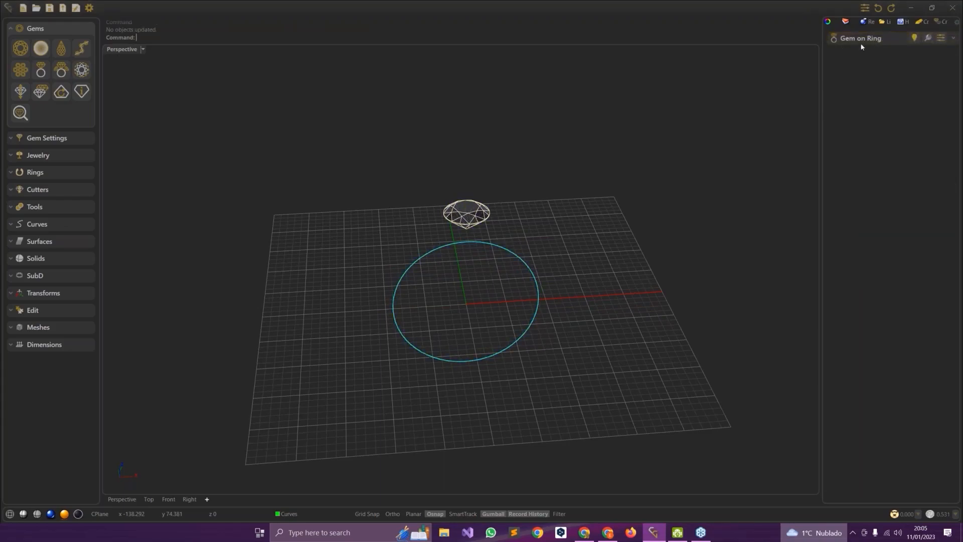
Check how the Gem on Ring history entry and the gem in the viewport are linked by selecting each, and clear the selection
left_click(874, 40)
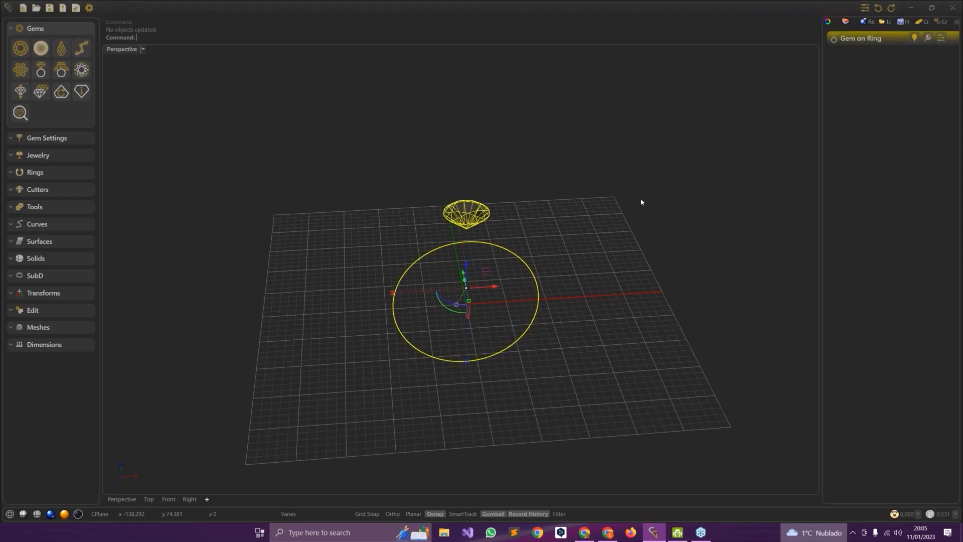
left_click(505, 212)
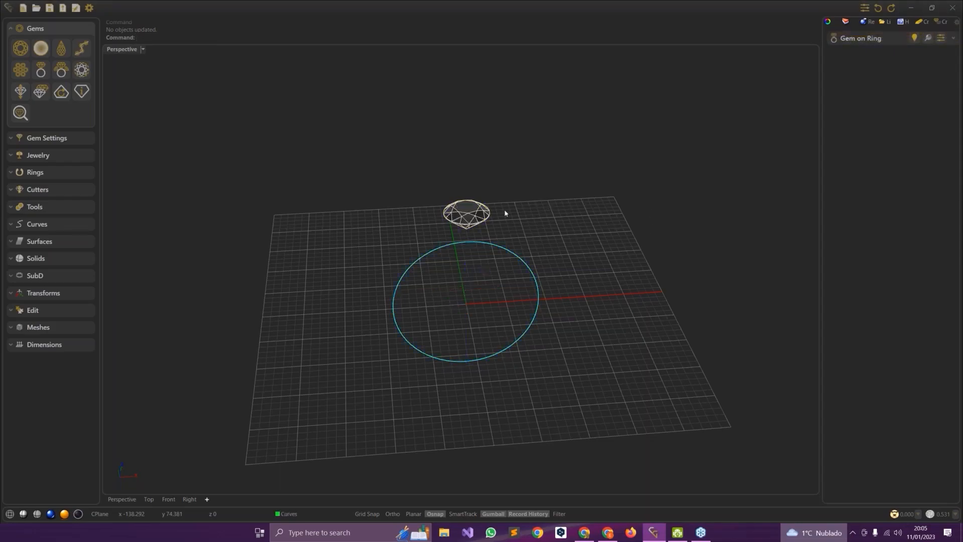
left_click(459, 211)
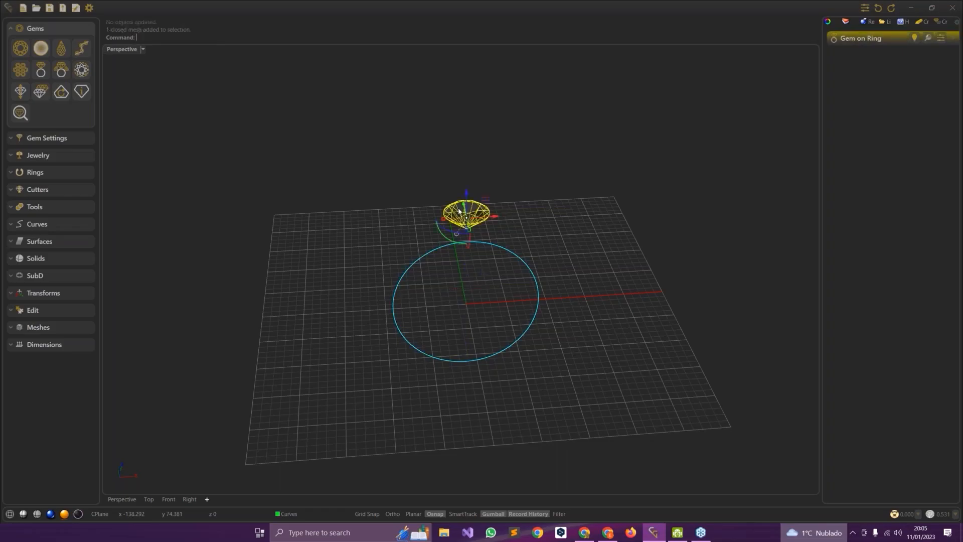
left_click(592, 267)
mouse_move(386, 232)
right_mouse_down()
mouse_move(379, 234)
mouse_move(387, 231)
right_mouse_up()
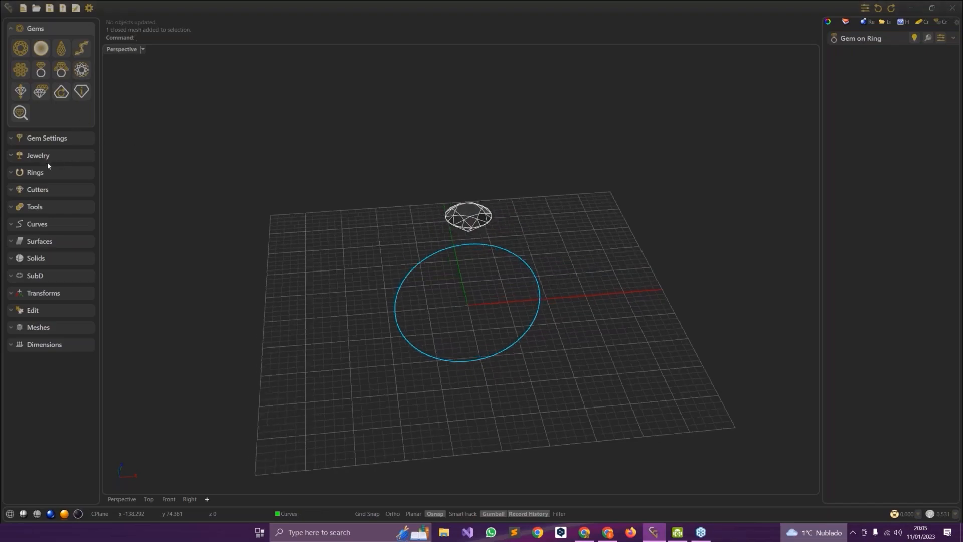
Start a Shank for the ring and base it on the existing Gem on Ring
left_click(38, 173)
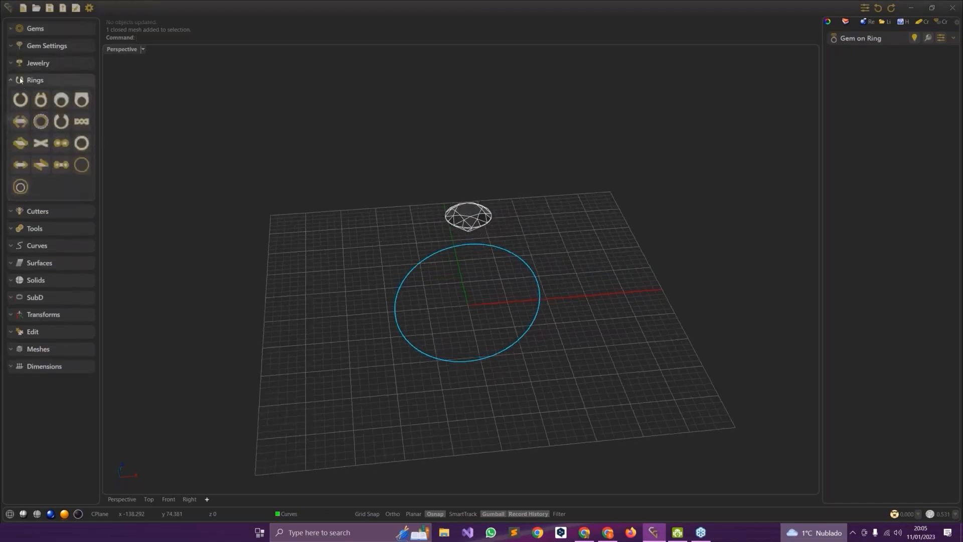
left_click(20, 104)
mouse_move(332, 248)
right_mouse_down()
mouse_move(345, 245)
mouse_move(331, 243)
right_mouse_up()
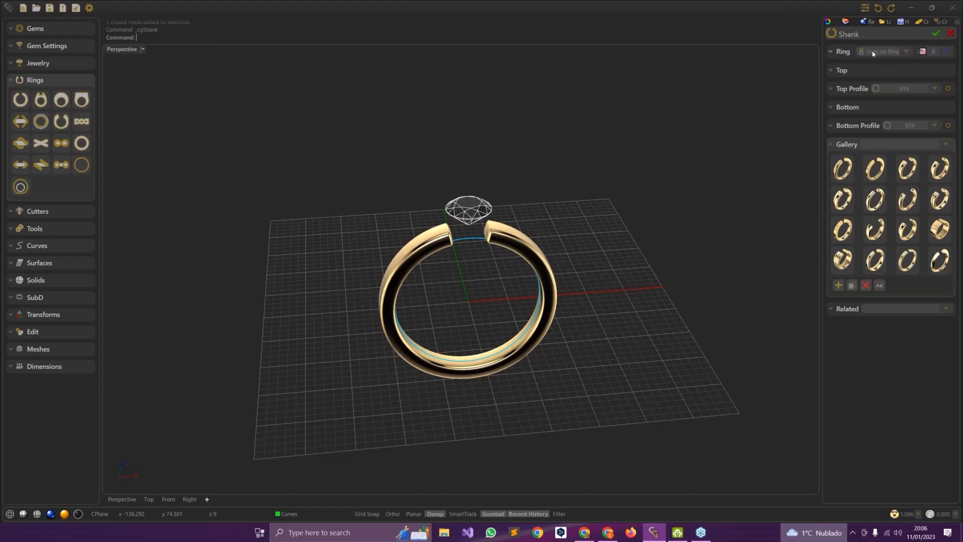
left_click(906, 52)
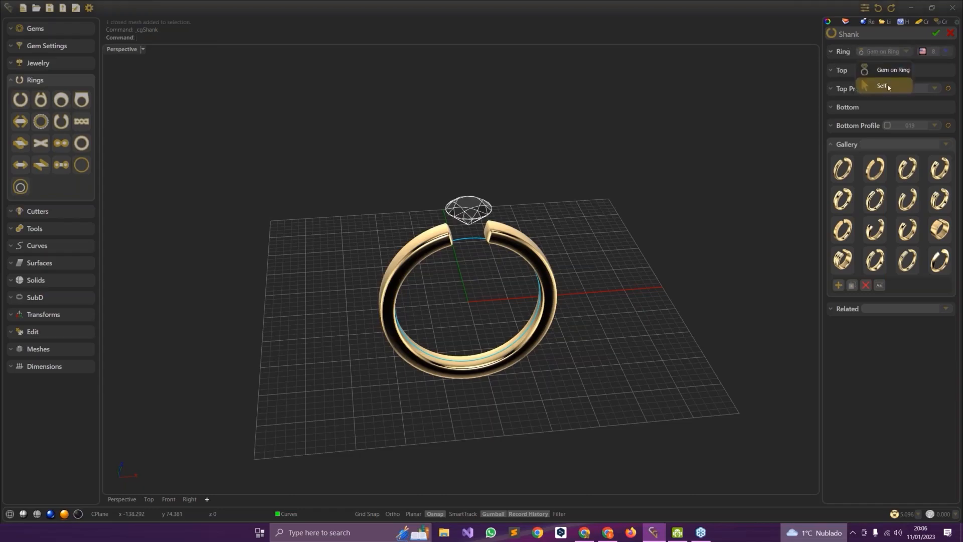
left_click(876, 67)
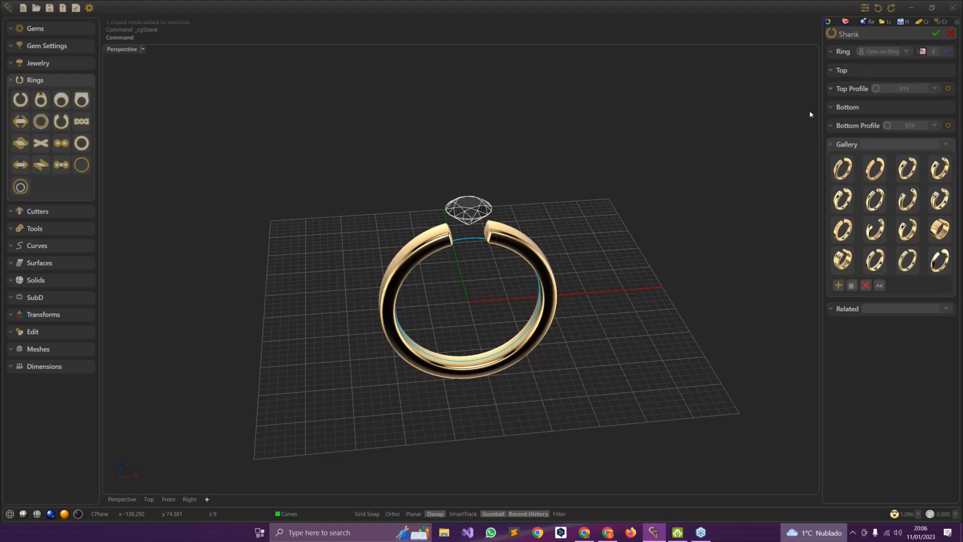
Set the shank's top to an open distance of 4.40, a width of 2.70 and a thickness of 1.70
left_click(843, 71)
left_click_drag(863, 88, 861, 88)
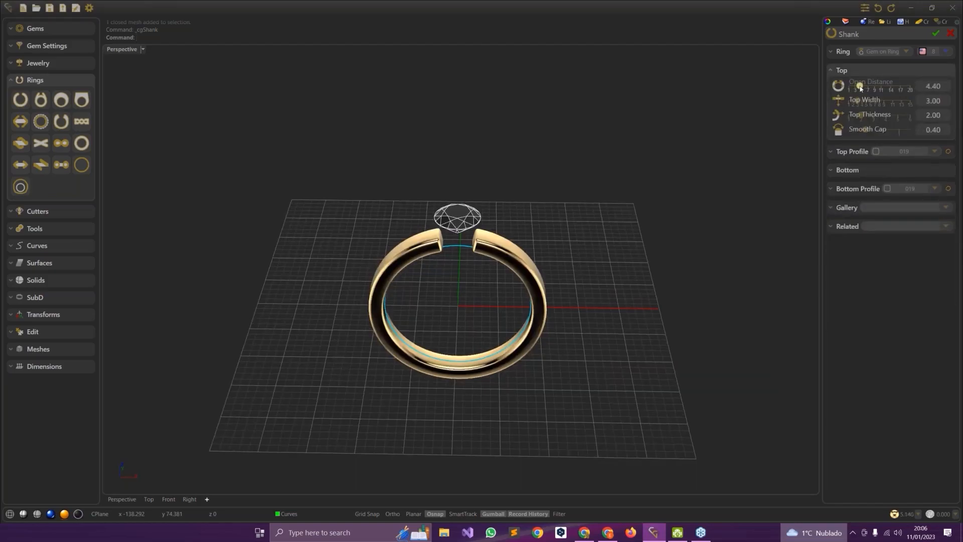
right_click_drag(405, 279, 450, 282)
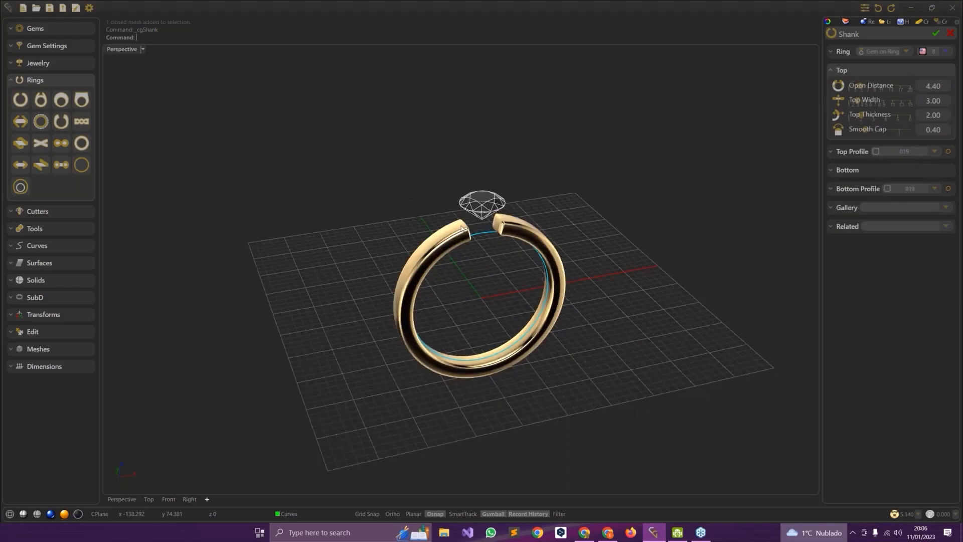
scroll(451, 282, "up", 4)
left_click_drag(859, 104, 858, 117)
right_click_drag(669, 296, 618, 284)
Look through the shank gallery presets, keep the current style and accept the Shank
left_click(847, 207)
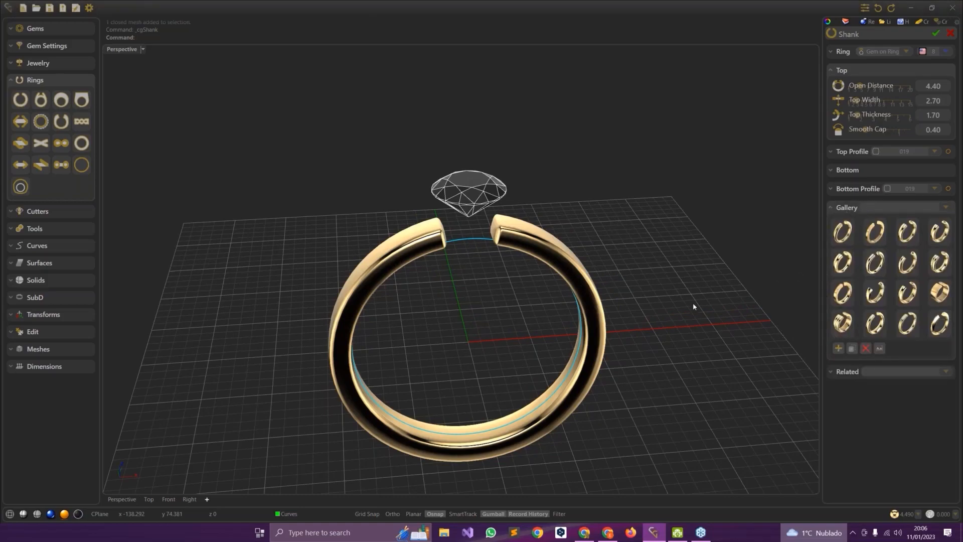
right_click_drag(657, 318, 639, 331)
scroll(577, 275, "up", 2)
scroll(577, 275, "down", 2)
left_click(832, 210)
right_click_drag(656, 249, 692, 240)
left_click(936, 33)
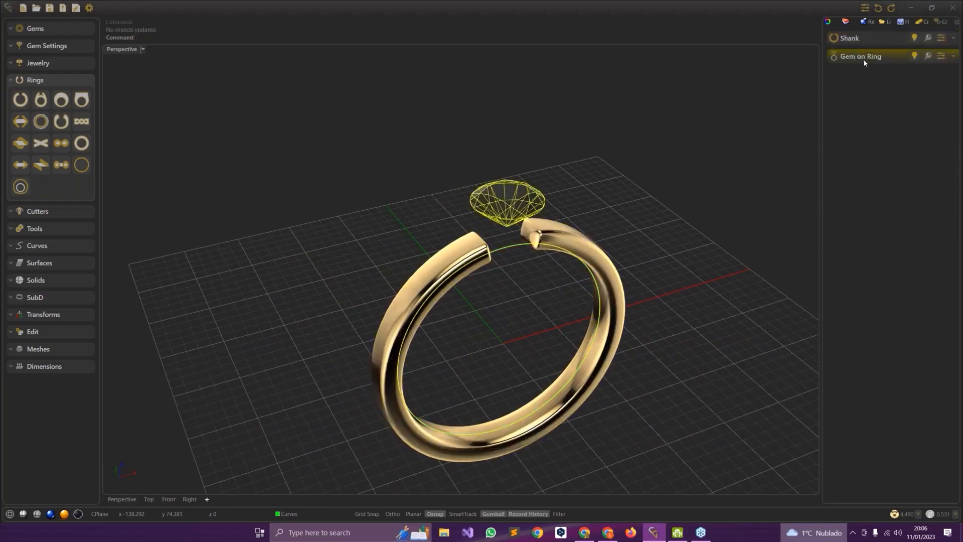
right_click_drag(637, 198, 629, 188)
scroll(521, 224, "up", 2)
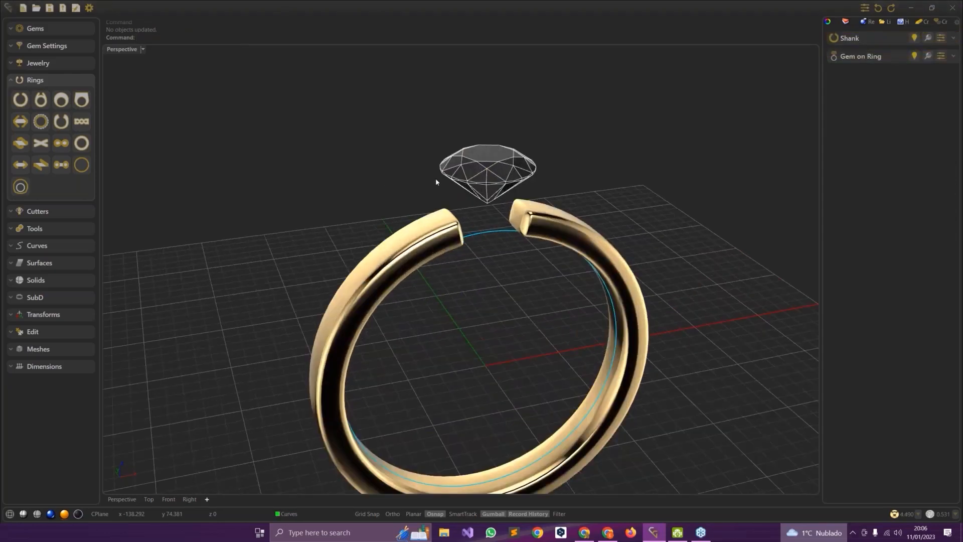
right_click_drag(443, 195, 416, 191)
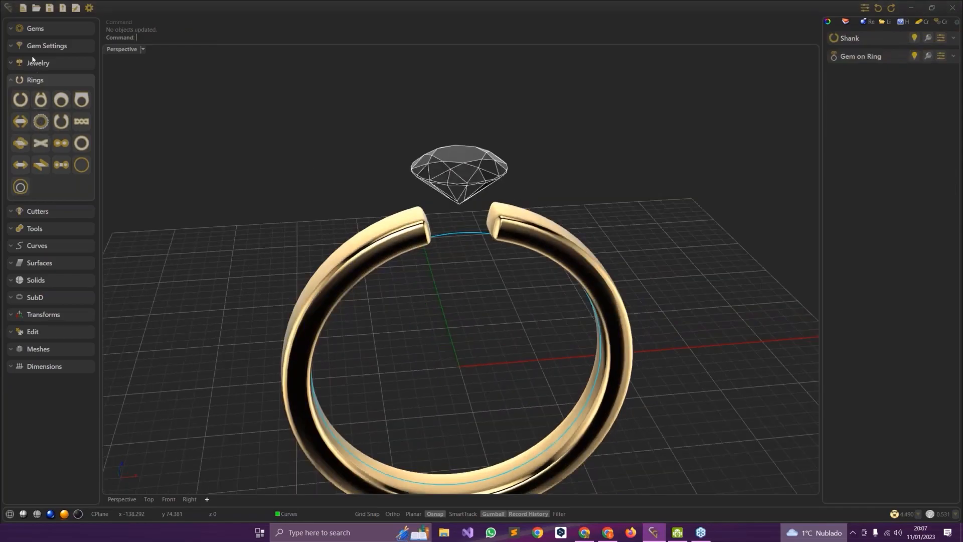
left_click(36, 211)
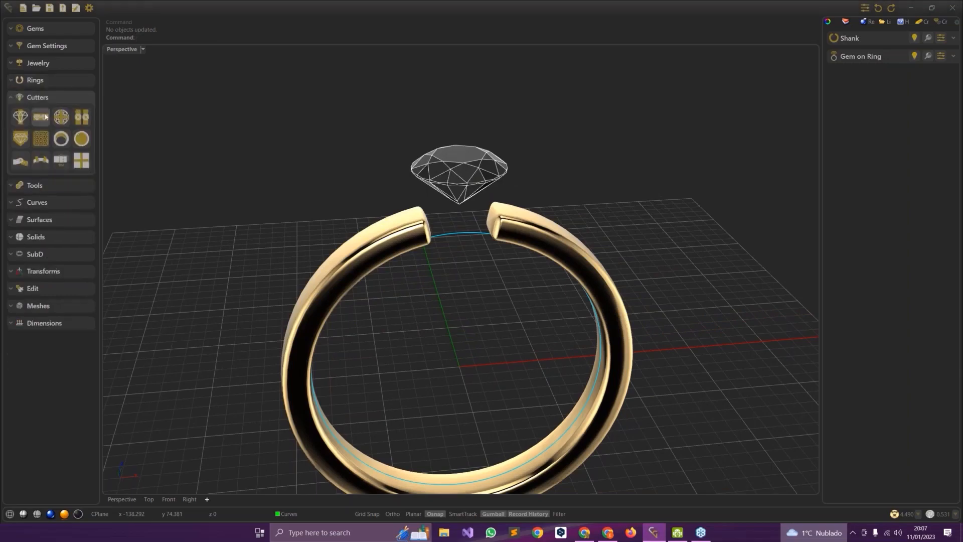
left_click(40, 46)
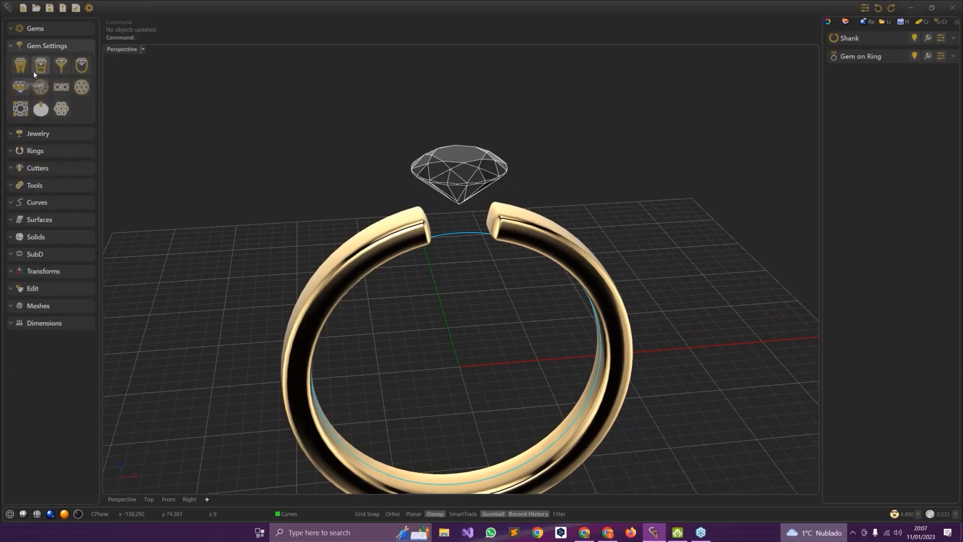
left_click(40, 70)
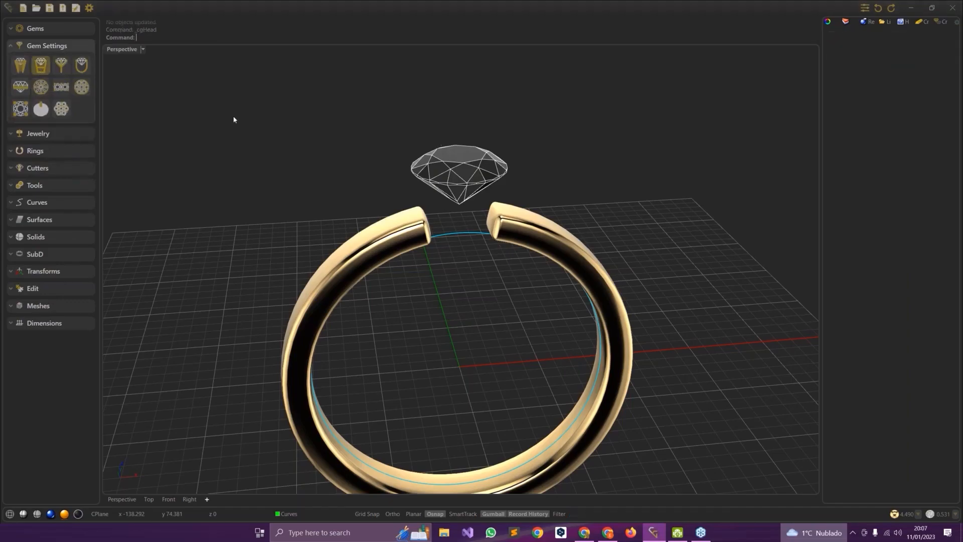
left_click(870, 75)
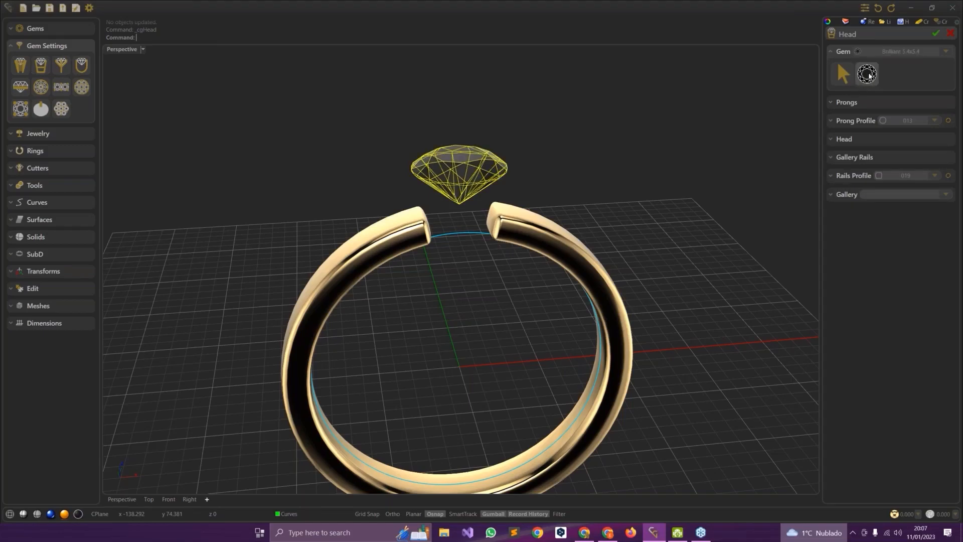
left_click(951, 33)
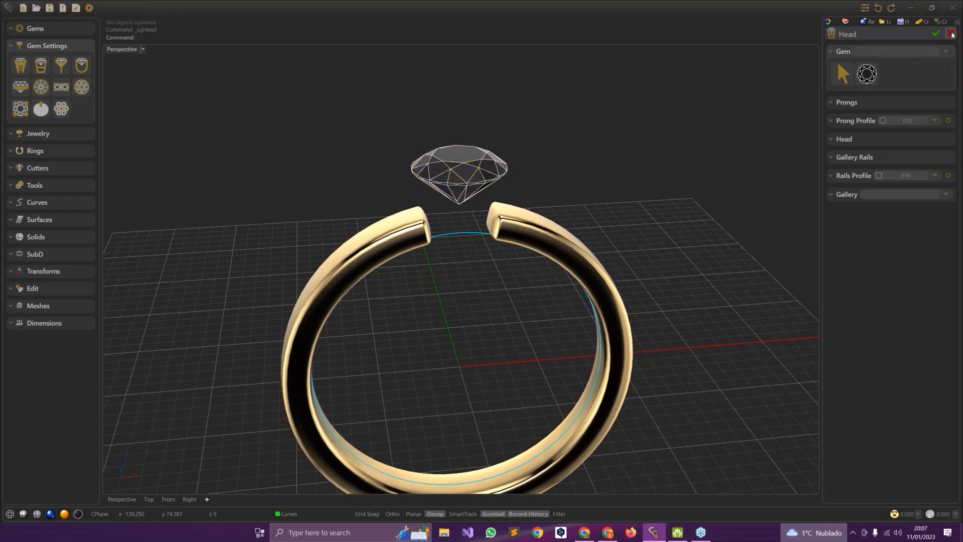
Select the brilliant gem, add a Head to it with Adapt to Ring enabled, and accept the head
right_click_drag(524, 186, 543, 160)
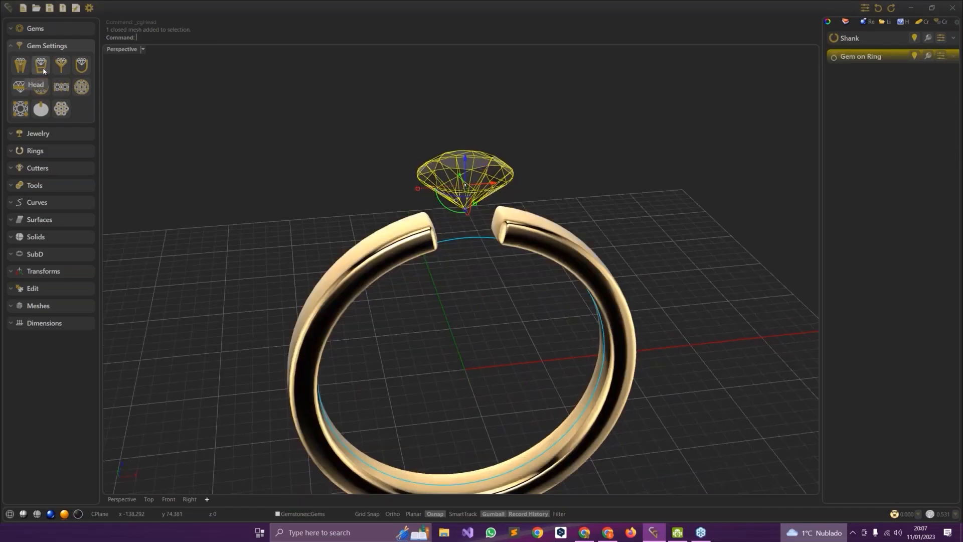
left_click(43, 69)
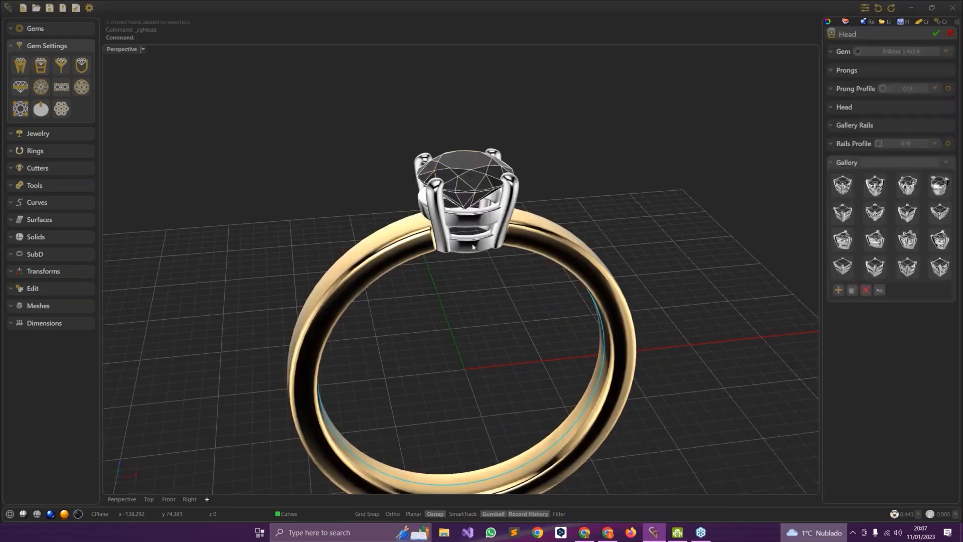
right_click_drag(540, 316, 539, 295)
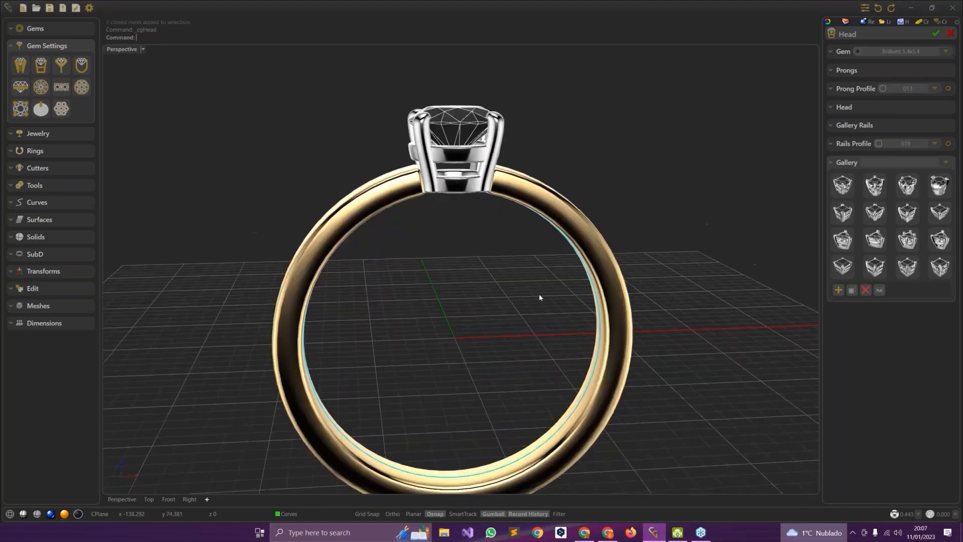
left_click(882, 110)
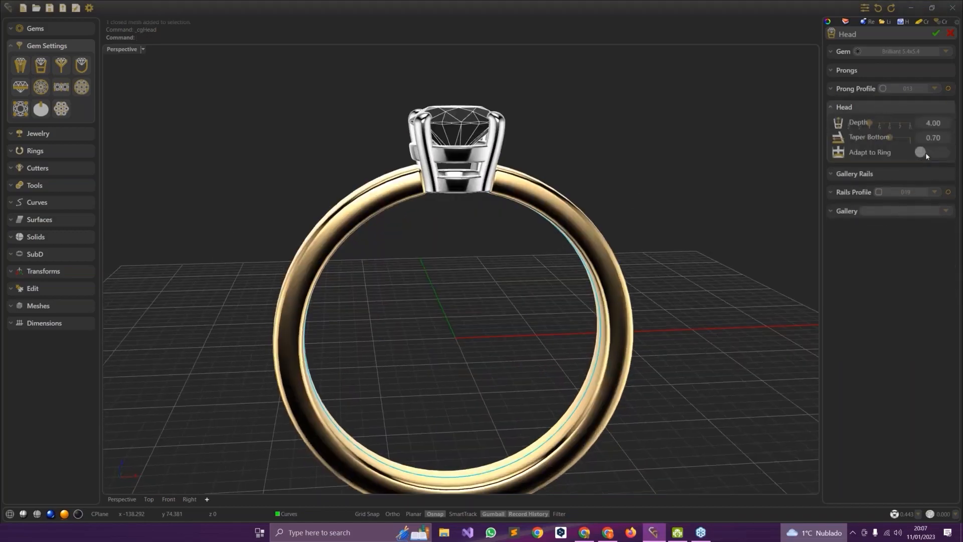
left_click(927, 151)
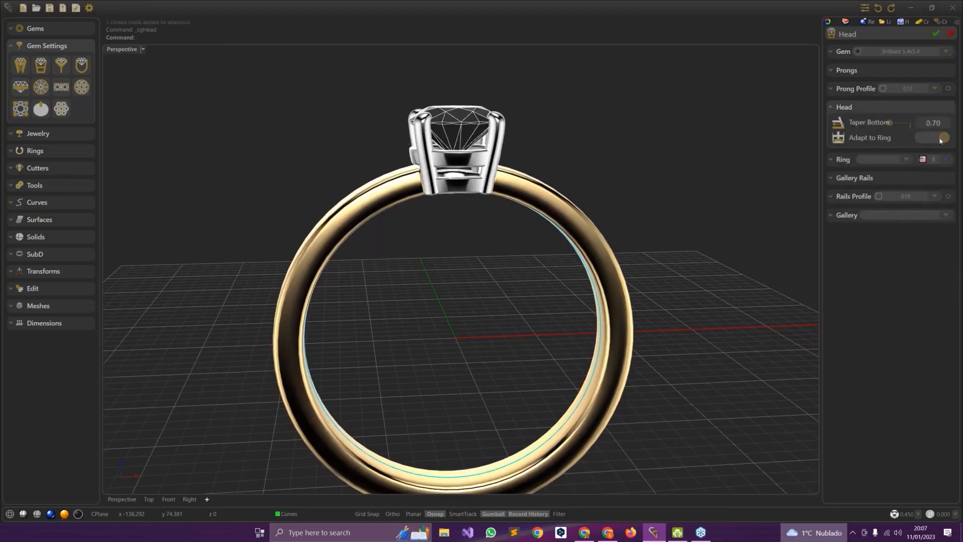
right_click_drag(371, 281, 521, 266)
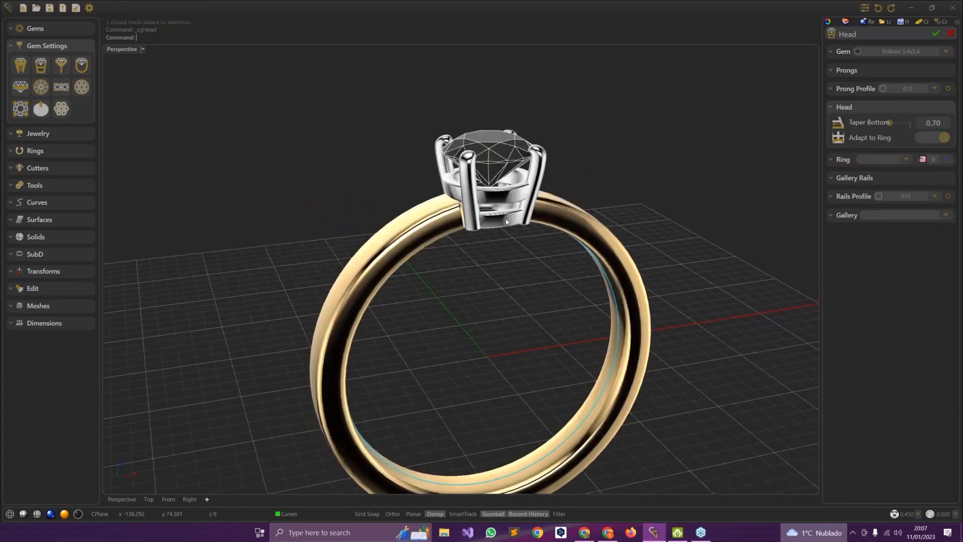
scroll(506, 219, "down", 3)
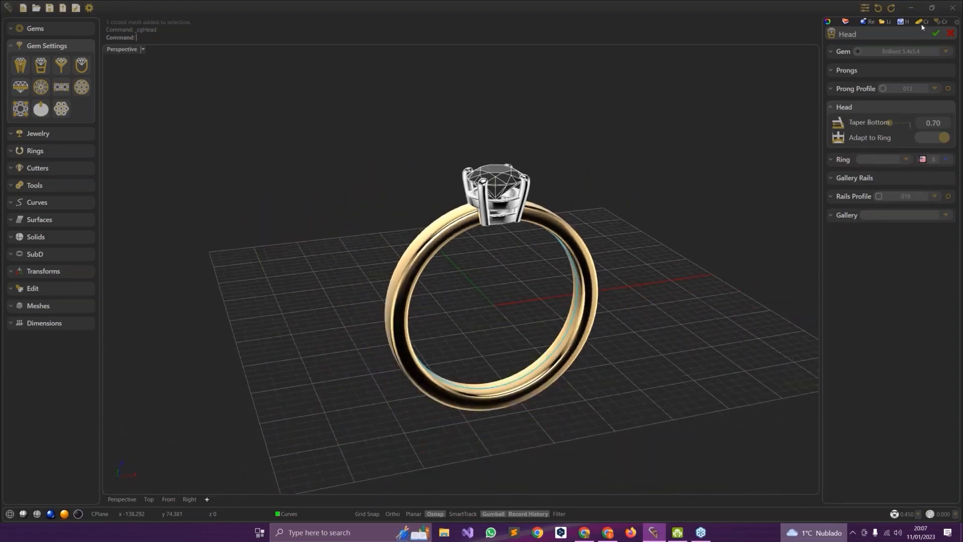
left_click(936, 34)
Reopen the shank's parameters and create Gems on Curve along it from the shank's related tools
scroll(565, 231, "up", 3)
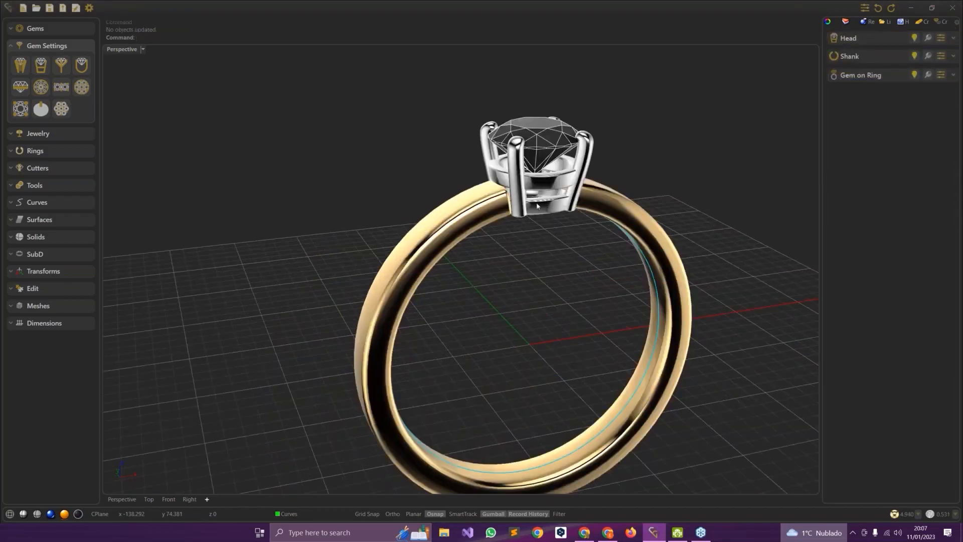
right_click_drag(655, 229, 563, 203)
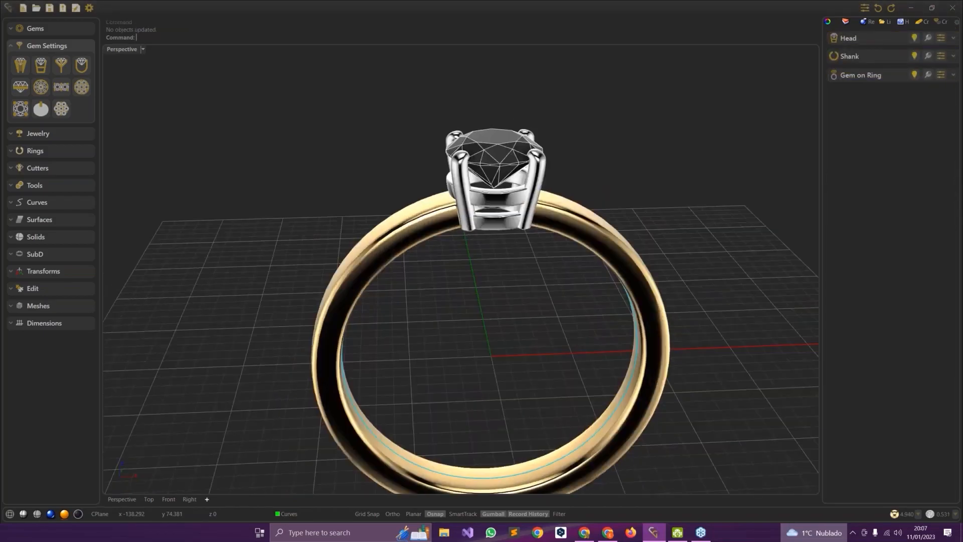
left_click(562, 203)
left_click(630, 185)
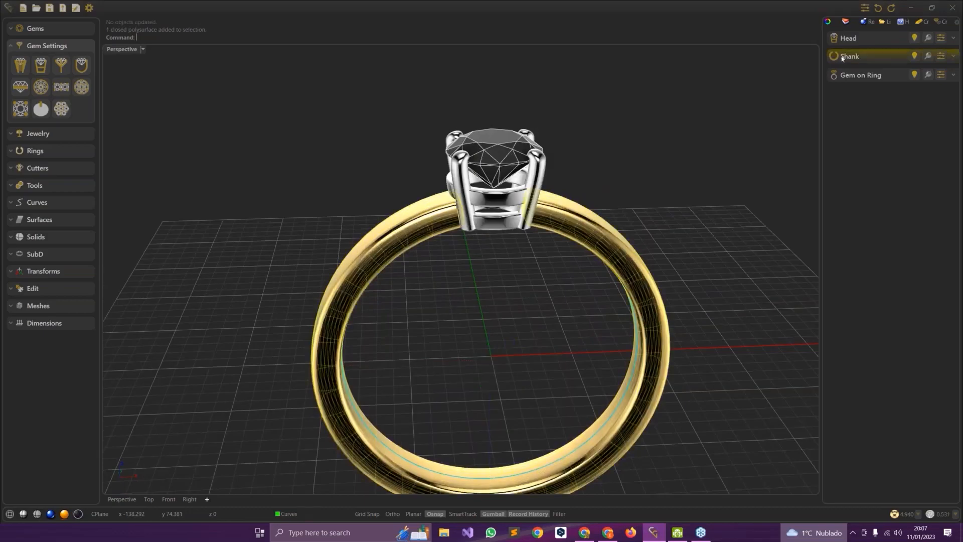
left_click(942, 59)
right_click_drag(757, 155, 679, 176)
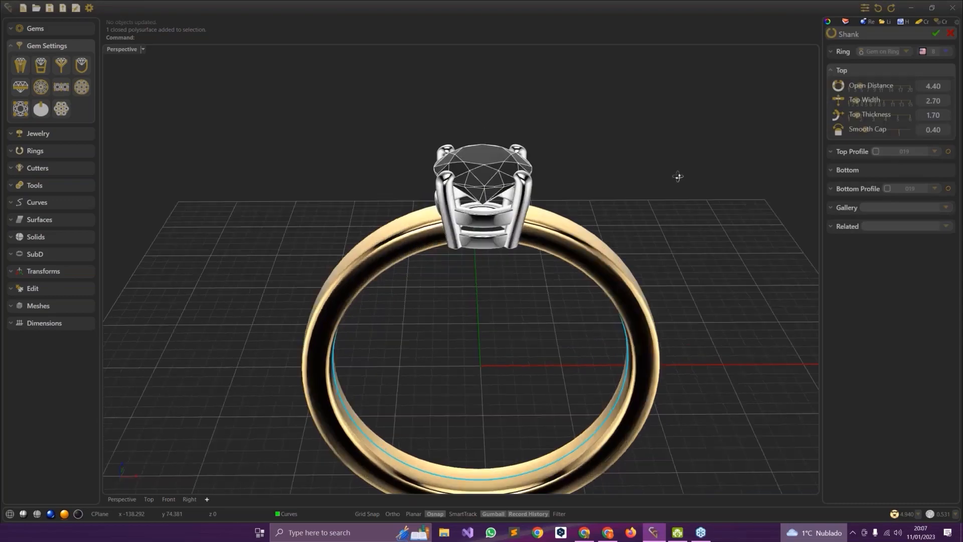
left_click(837, 226)
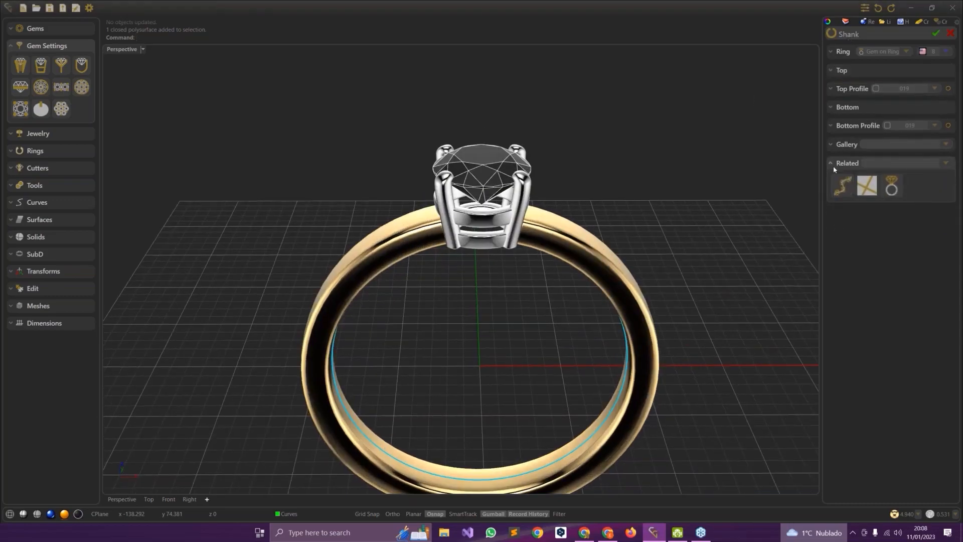
left_click(845, 189)
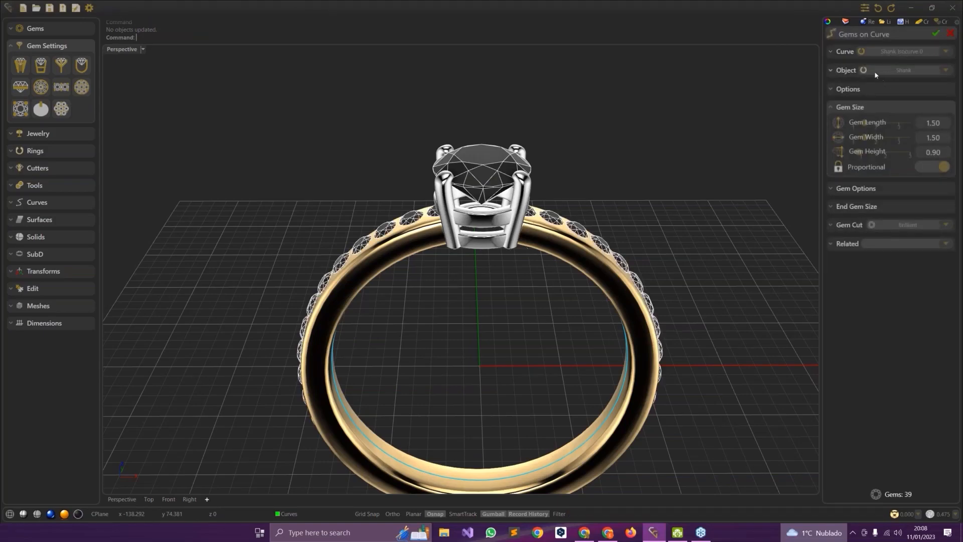
right_click_drag(387, 385, 416, 381)
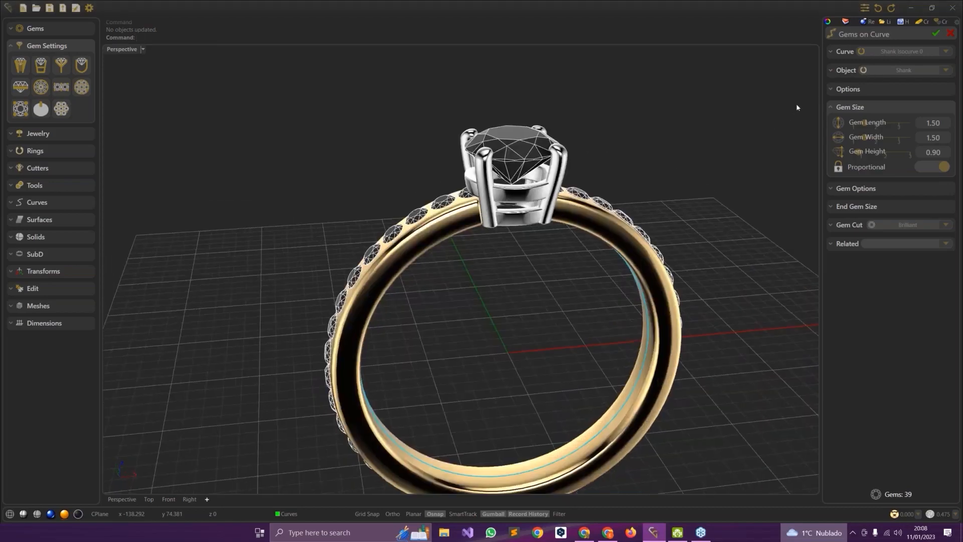
right_click_drag(565, 265, 588, 232)
Set the start point of the shank's gem row to 0.0180, keeping Both Sides enabled
left_click(848, 89)
left_click_drag(849, 105, 849, 108)
right_click_drag(609, 275, 479, 191)
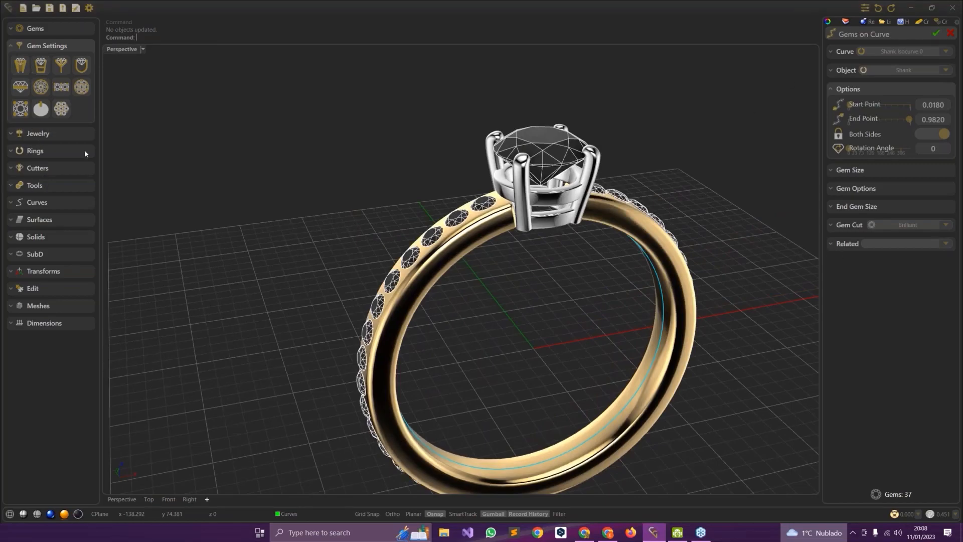
Create a Channel Cutter for the shank's gem row from the related tools of Gems on Curve
left_click(846, 244)
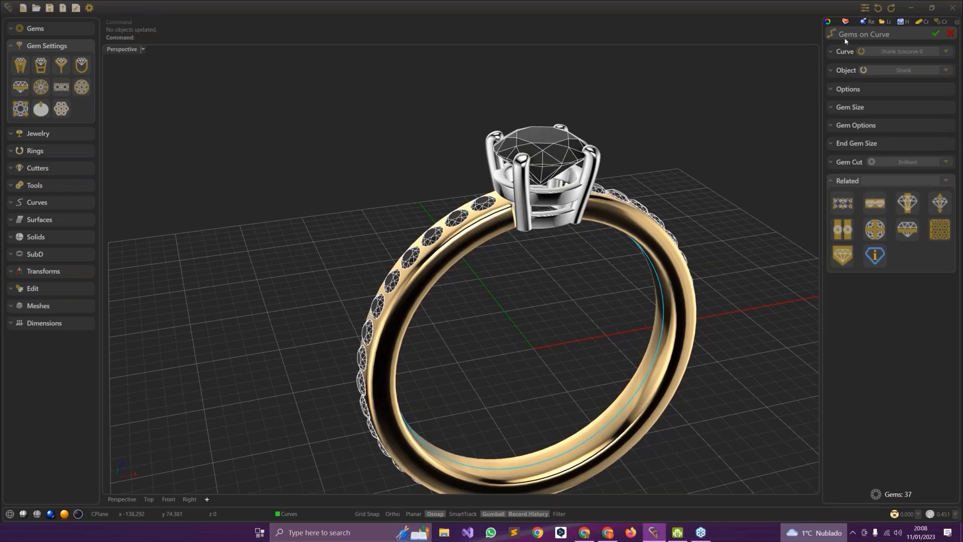
left_click(873, 205)
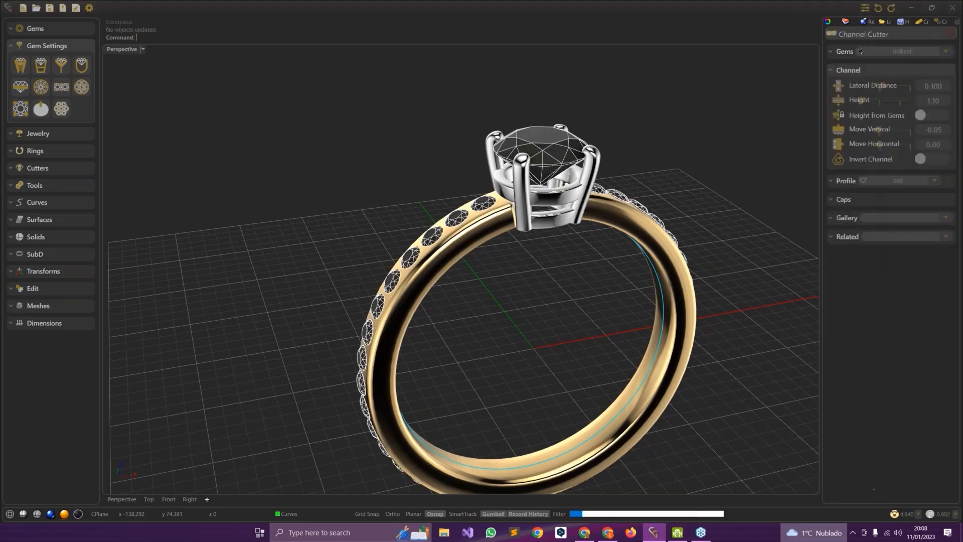
left_click(836, 56)
right_click_drag(671, 239, 495, 232)
Set the channel cutter's start cap type to Round
left_click(843, 107)
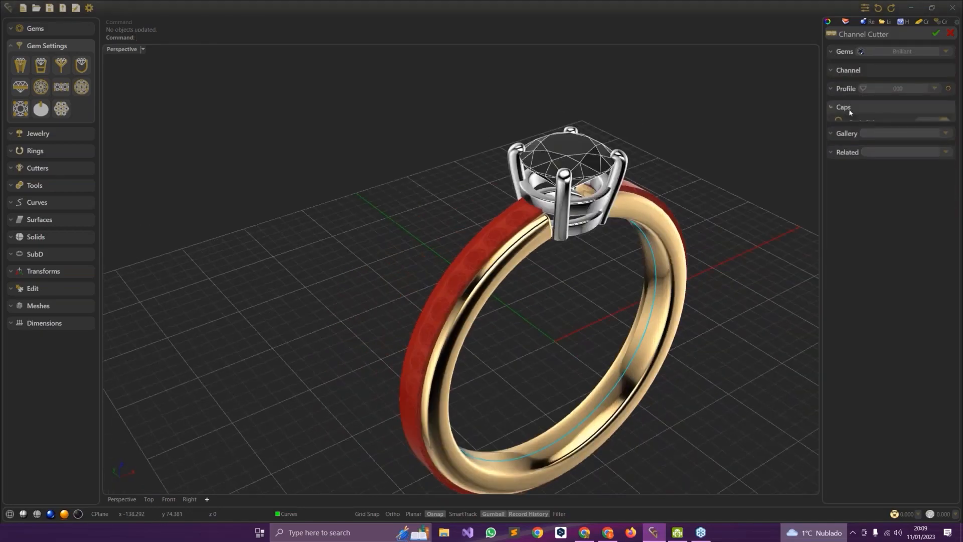
left_click(917, 135)
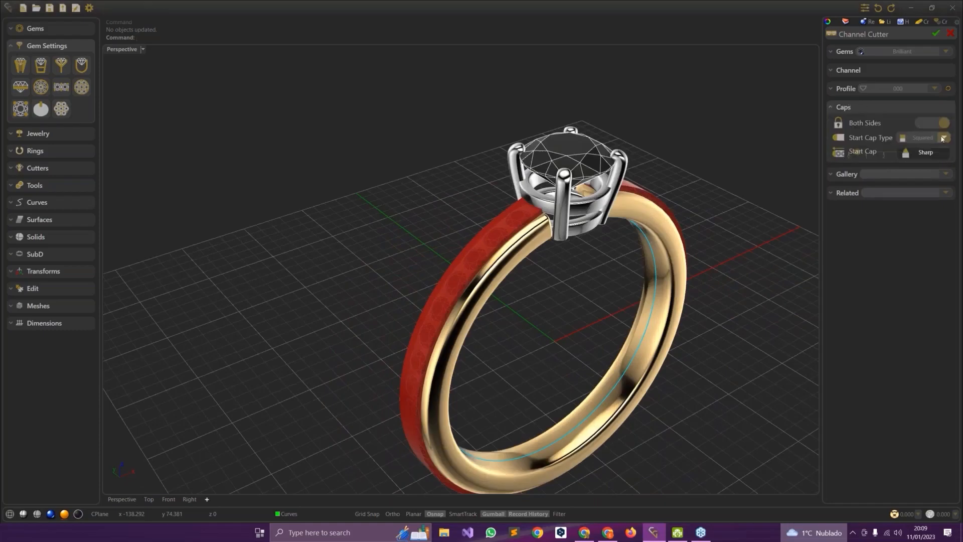
left_click(923, 171)
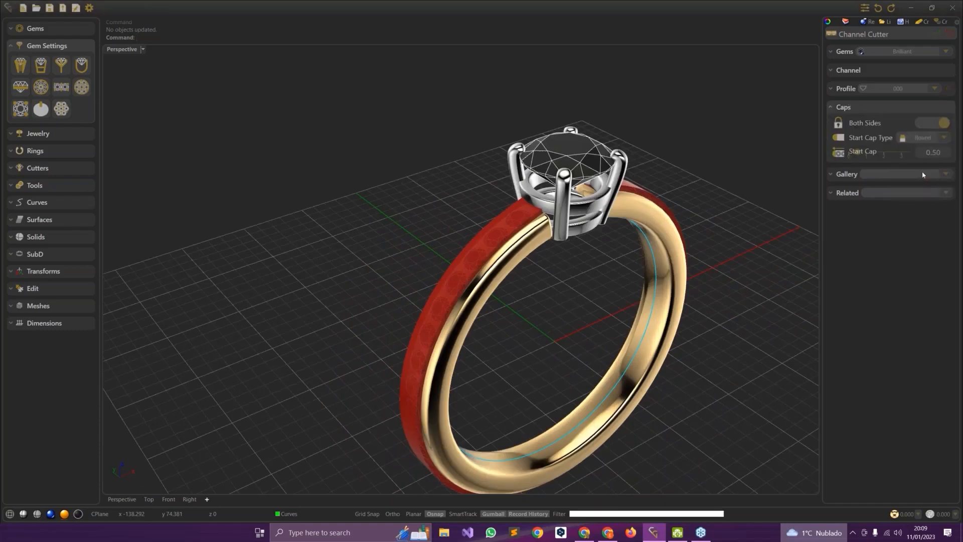
Create a Boolean Difference from the channel cutter's related tools, with Shank as Object A, to cut the channel out of the shank
right_click_drag(704, 213, 681, 196)
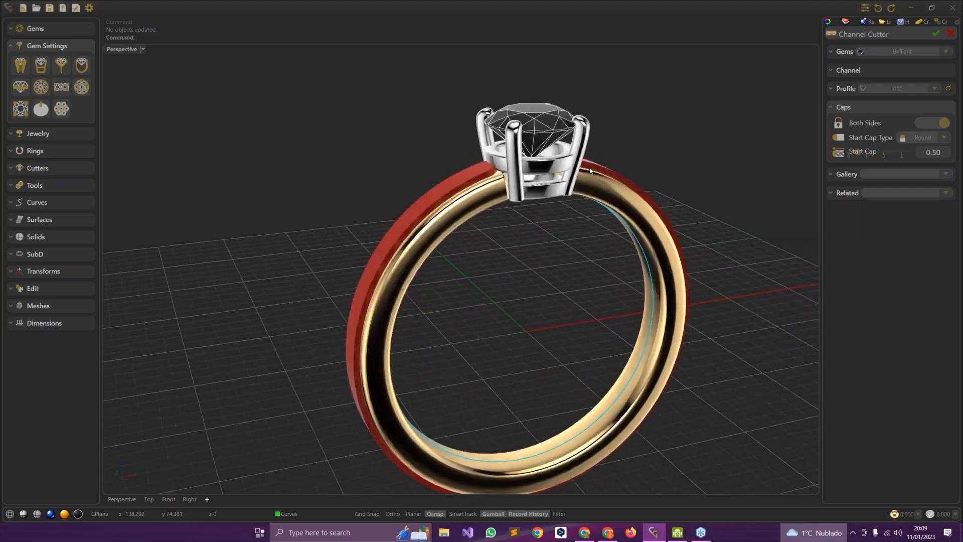
right_click_drag(570, 194, 587, 206)
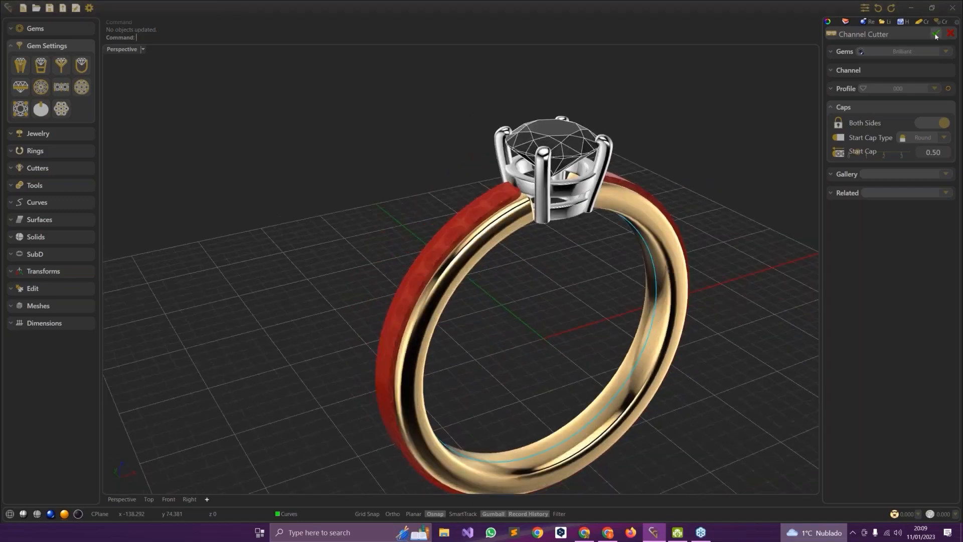
left_click(846, 193)
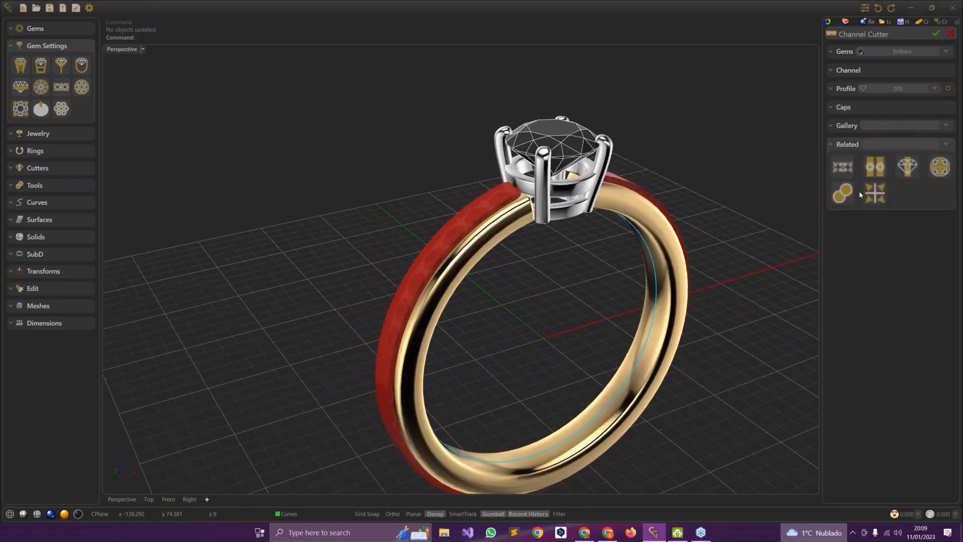
left_click(841, 195)
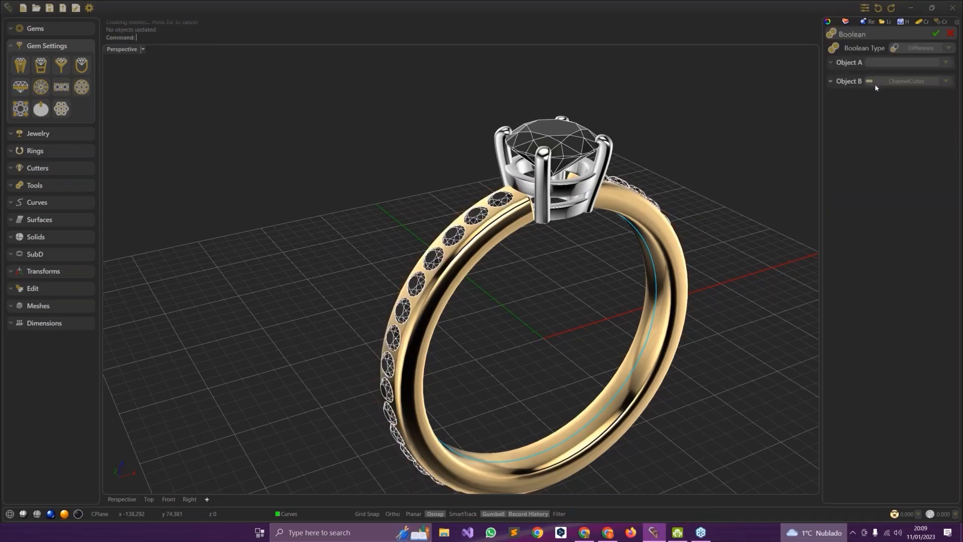
left_click(906, 67)
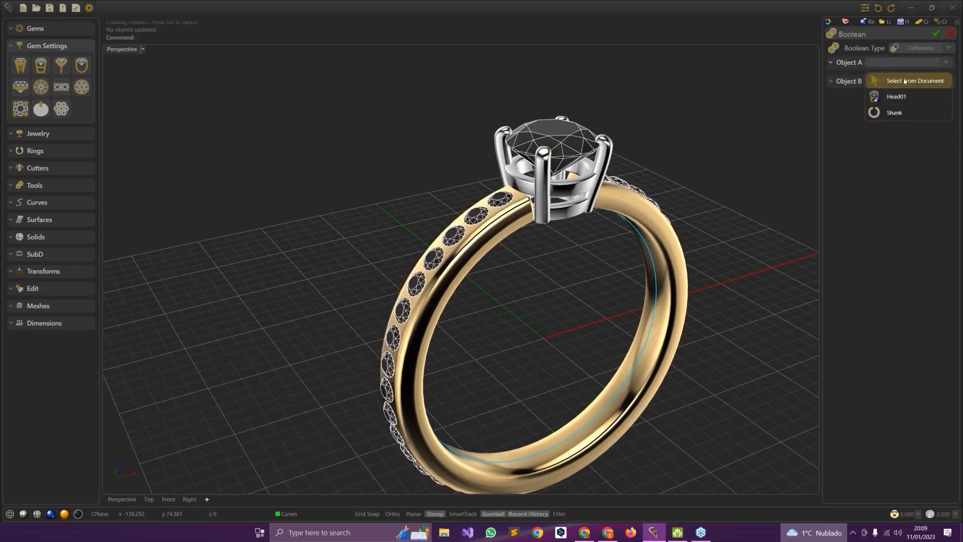
left_click(894, 113)
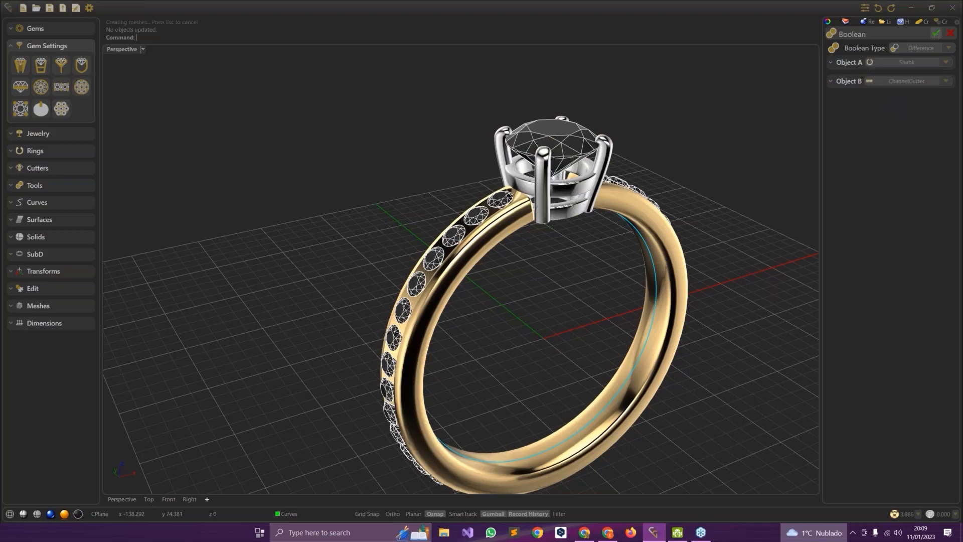
right_click_drag(434, 310, 489, 341)
scroll(574, 279, "up", 2)
right_click_drag(574, 280, 551, 227)
scroll(550, 226, "up", 2)
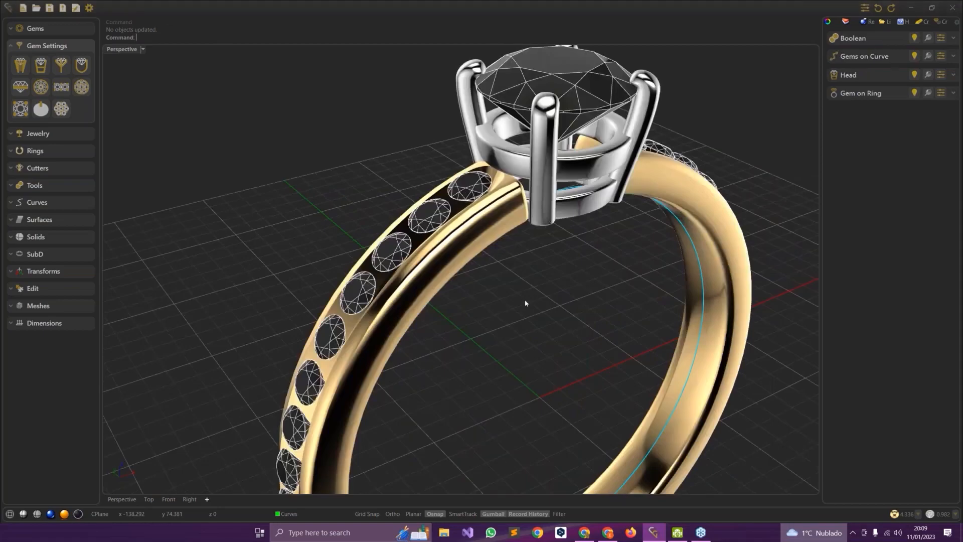
right_click_drag(483, 210, 627, 180)
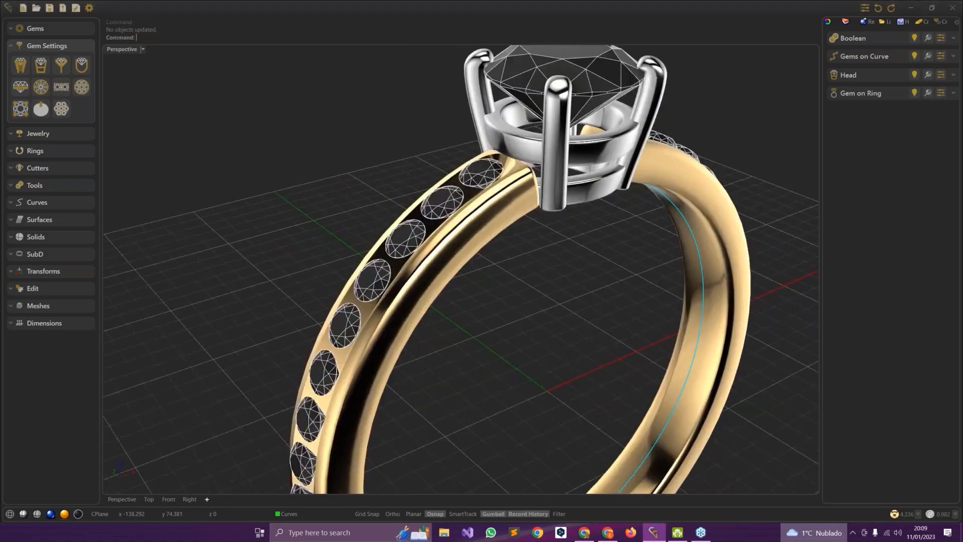
Reopen the shank's Gems on Curve, set the start point to 0.0210 and create a Prongs Row from its related tools
left_click(942, 58)
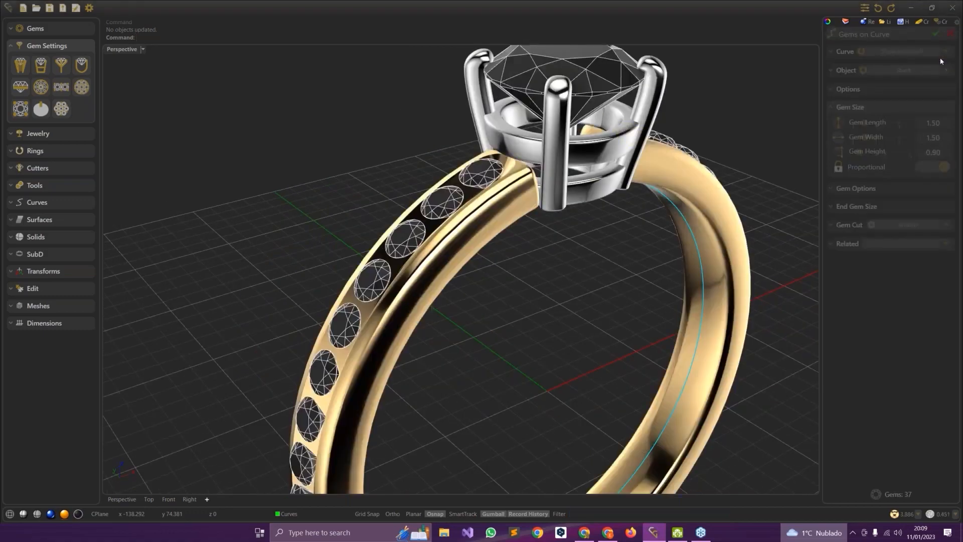
left_click(854, 91)
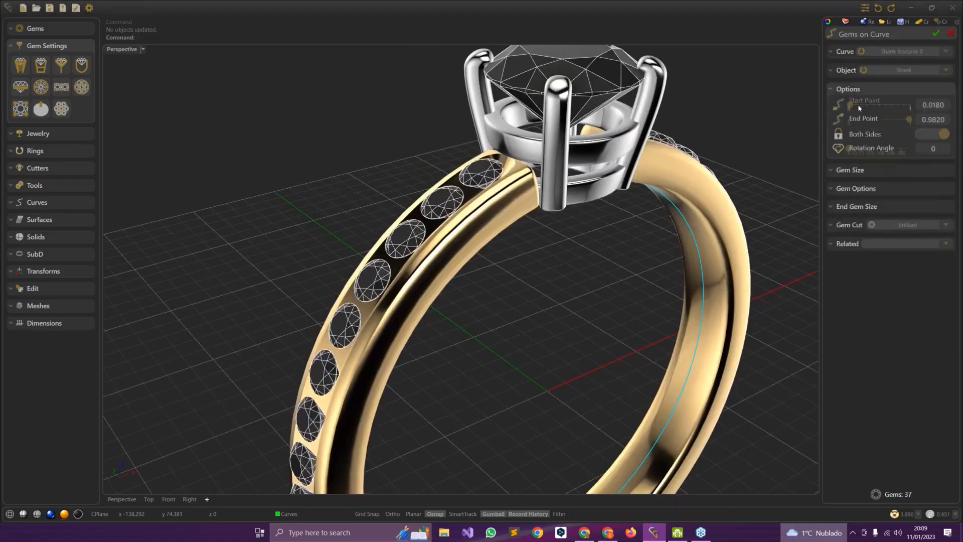
left_click_drag(852, 107, 851, 106)
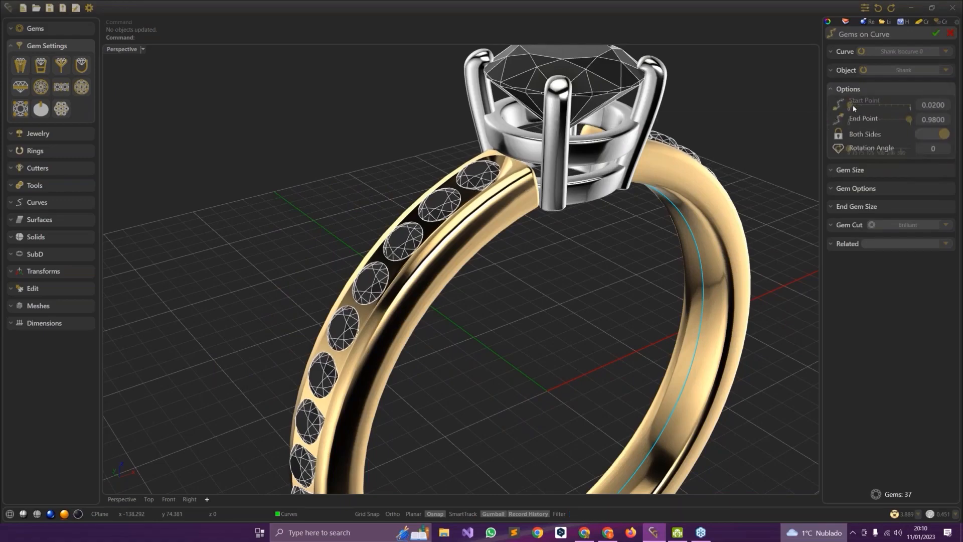
left_click_drag(855, 107, 856, 106)
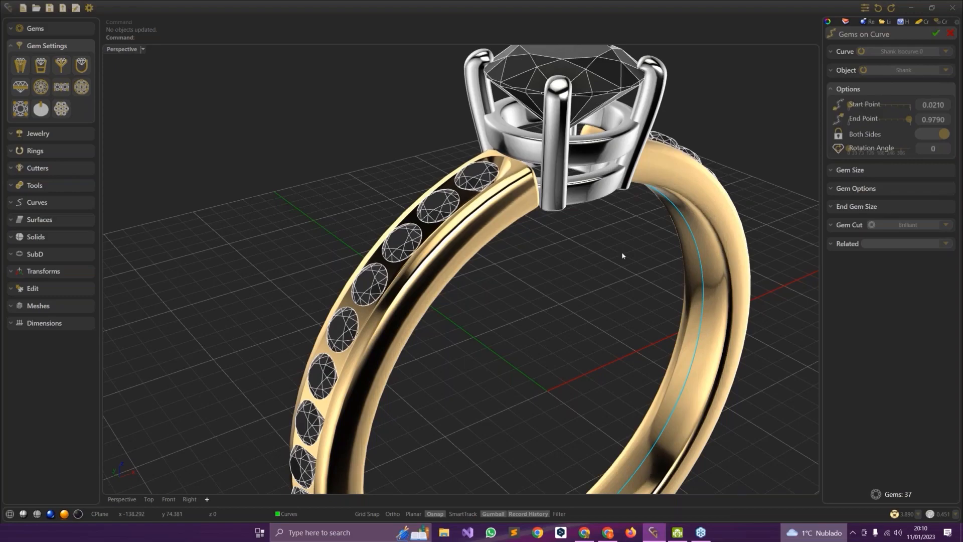
left_click(847, 243)
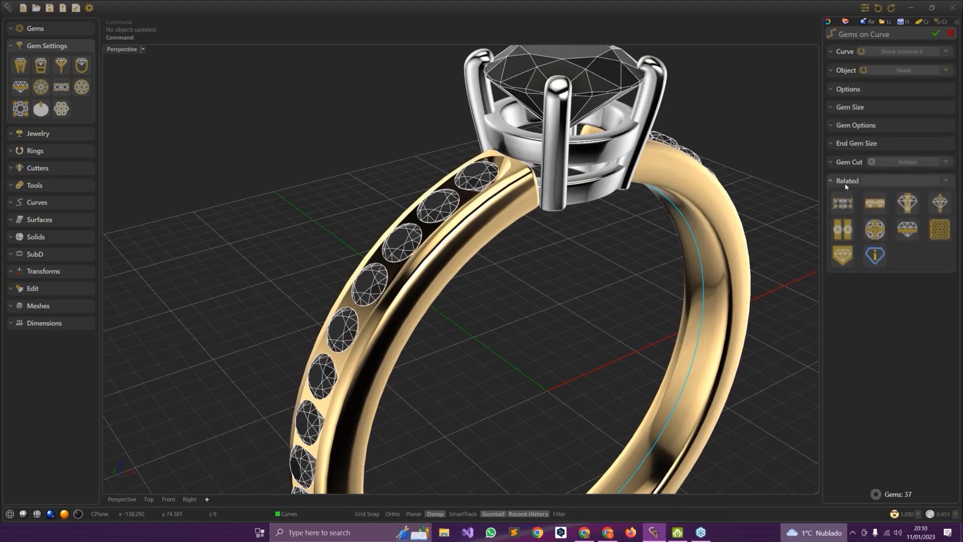
left_click(843, 210)
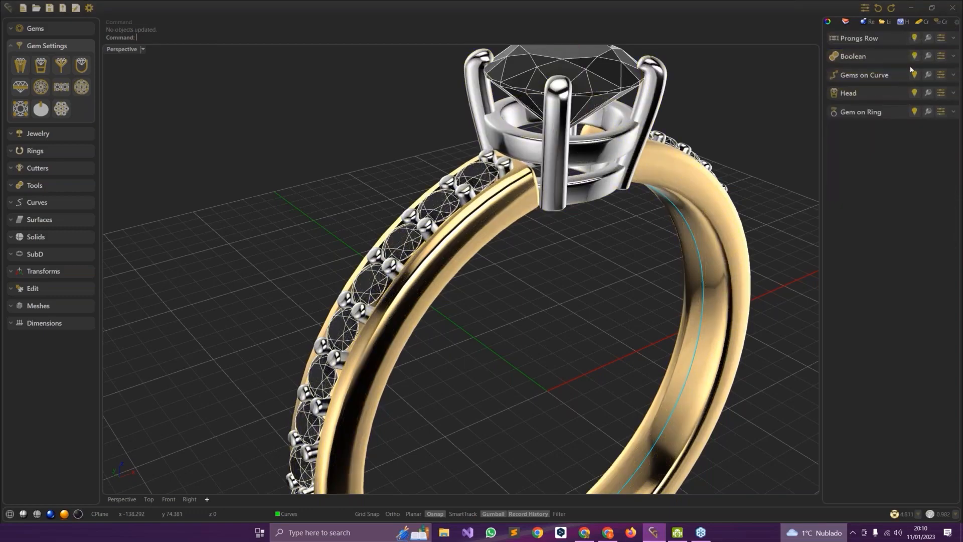
Reopen the Gems on Curve parameters, set the start point to 0.0240 with Both Sides enabled, and accept the change
left_click(941, 75)
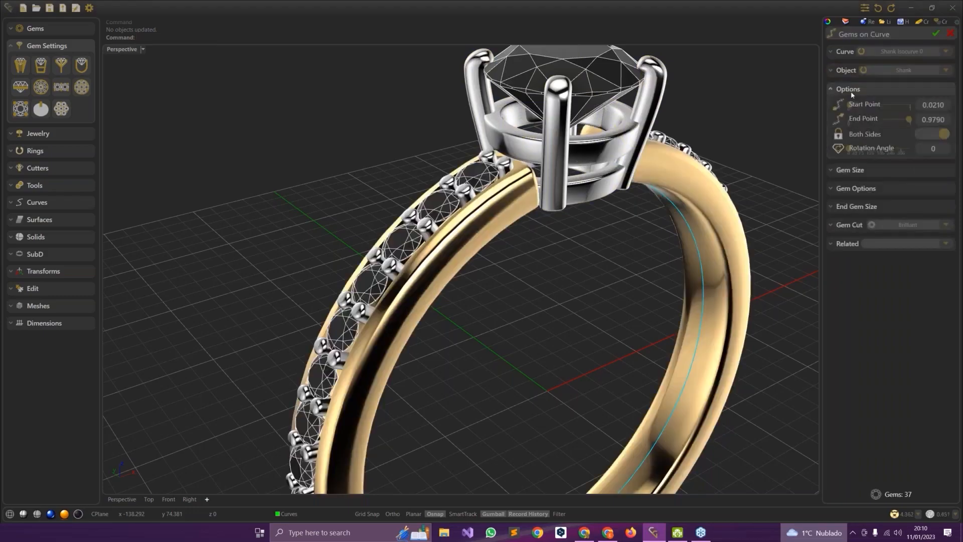
left_click(858, 105)
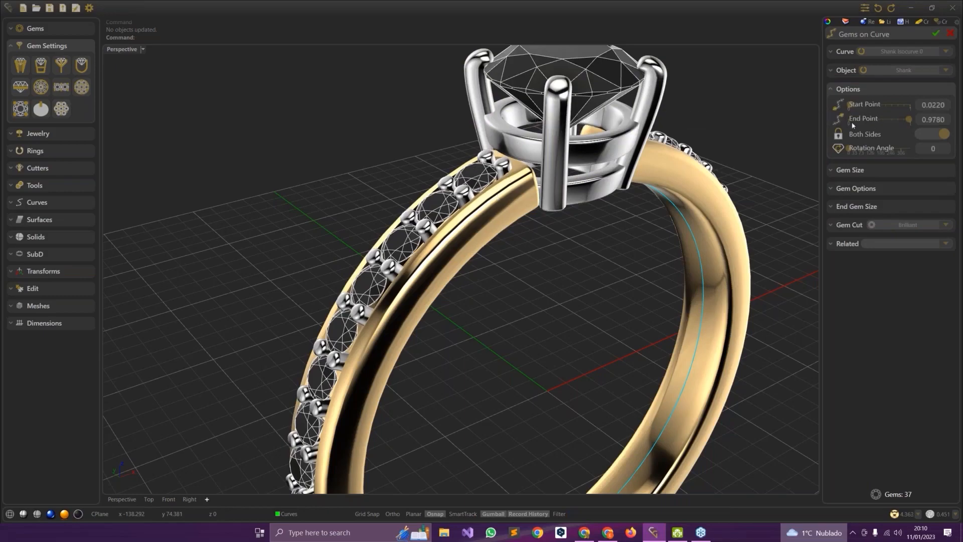
left_click_drag(850, 108, 853, 107)
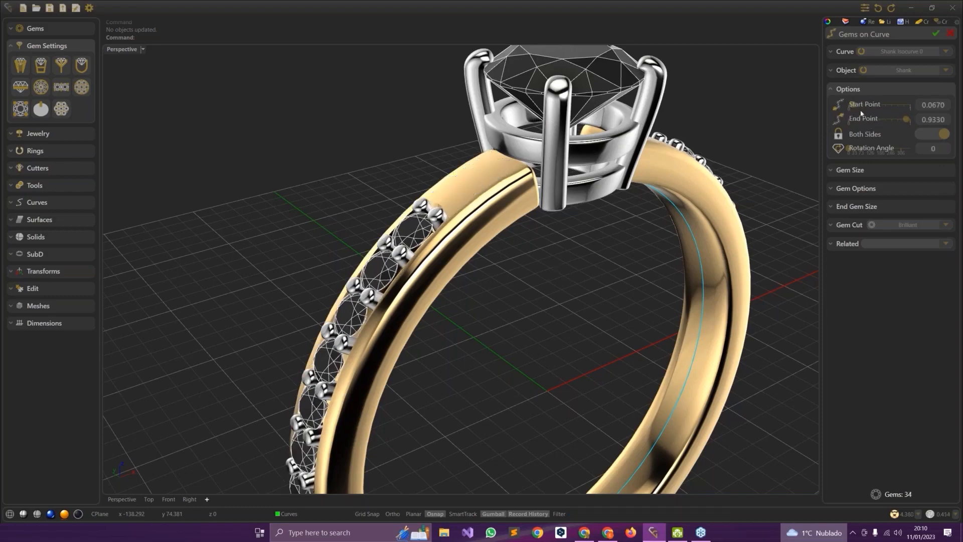
left_click_drag(852, 107, 852, 107)
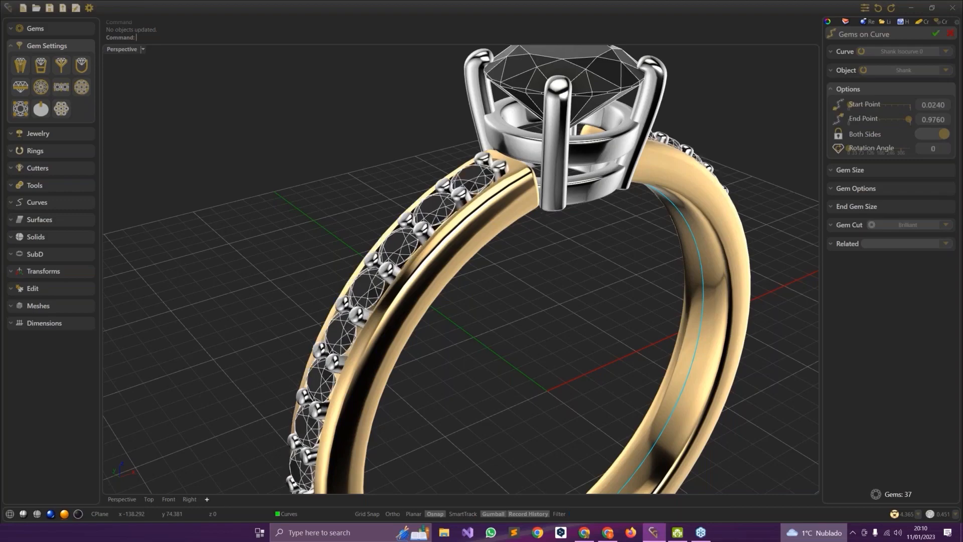
right_click_drag(562, 251, 550, 214)
scroll(667, 276, "down", 5)
scroll(516, 193, "up", 3)
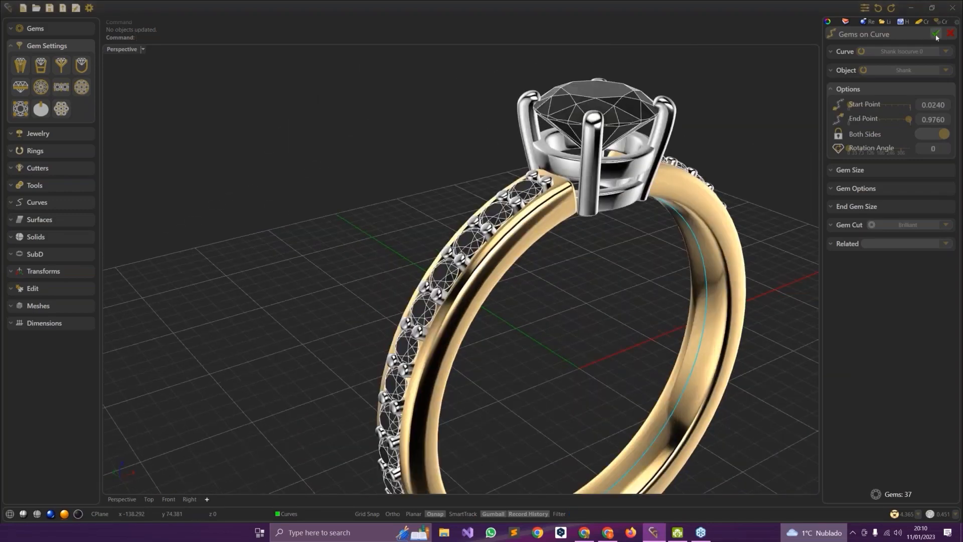
left_click(937, 35)
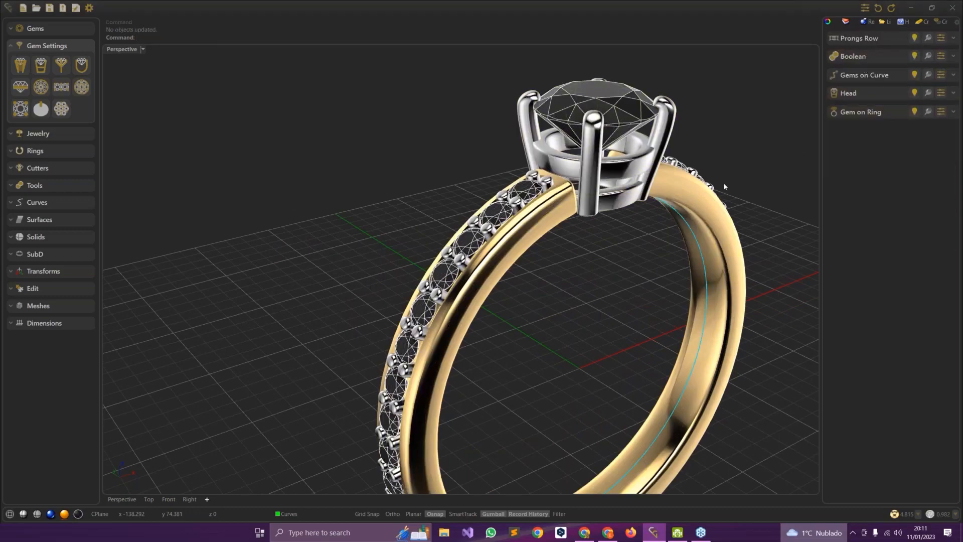
Examine the prong row, shank gems and cut channel around the ring, both as a whole and close to the head
scroll(643, 228, "down", 5)
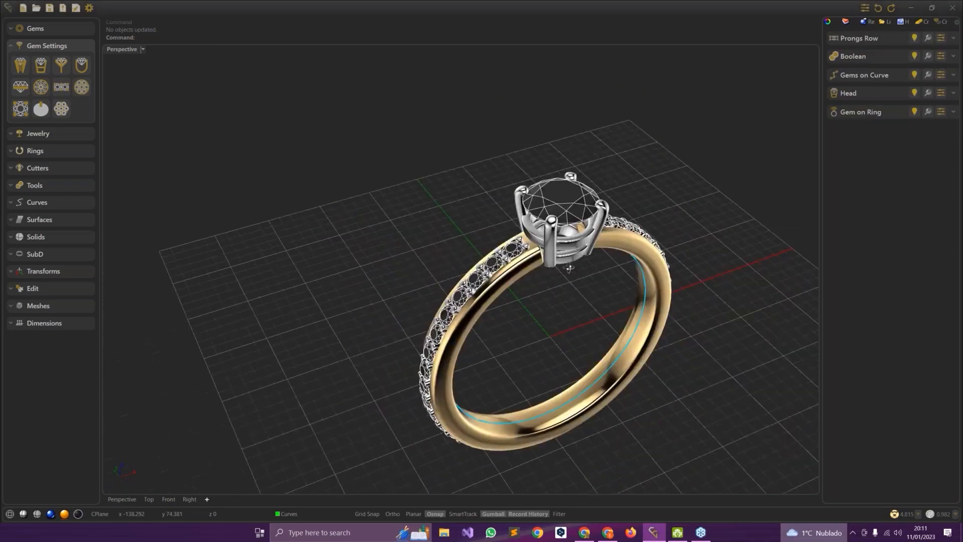
scroll(535, 216, "up", 2)
right_click_drag(538, 295, 583, 214)
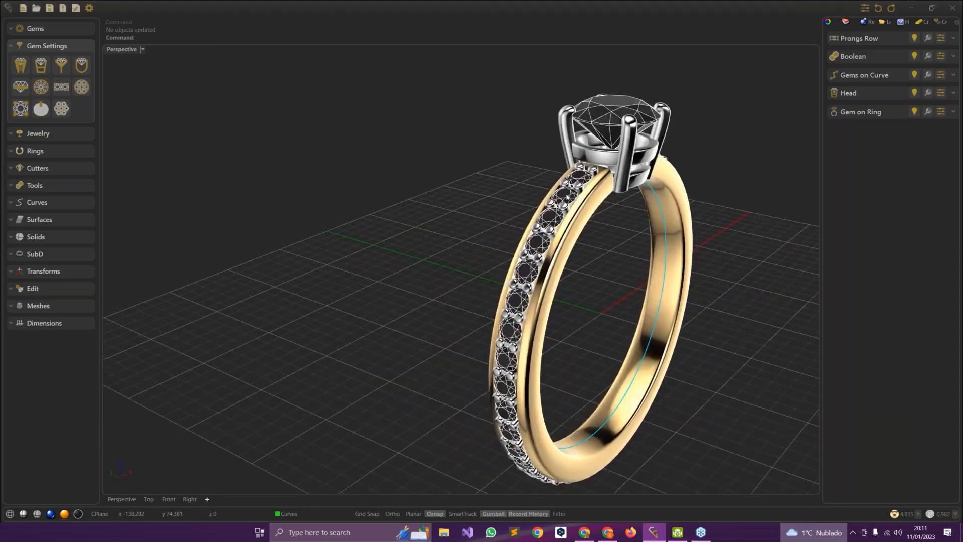
scroll(731, 166, "up", 3)
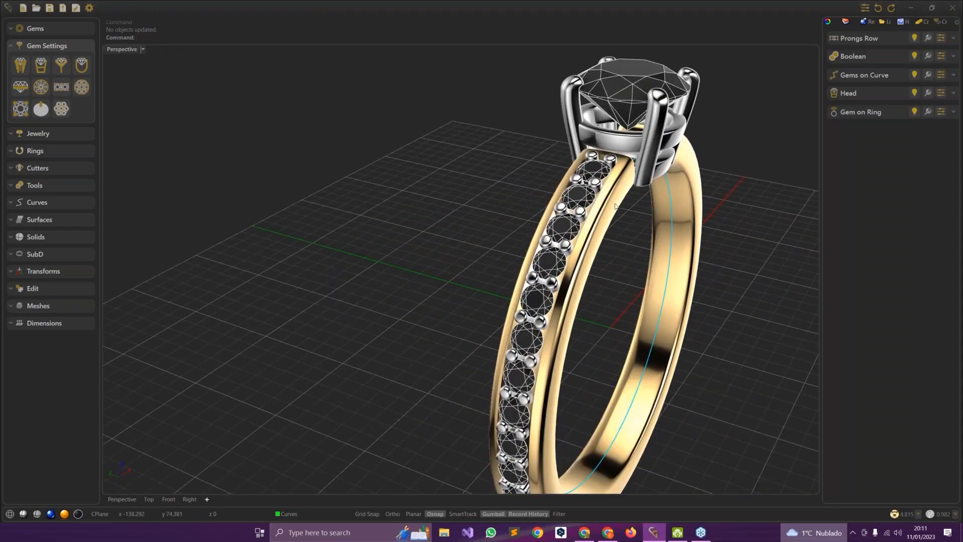
left_click(618, 202)
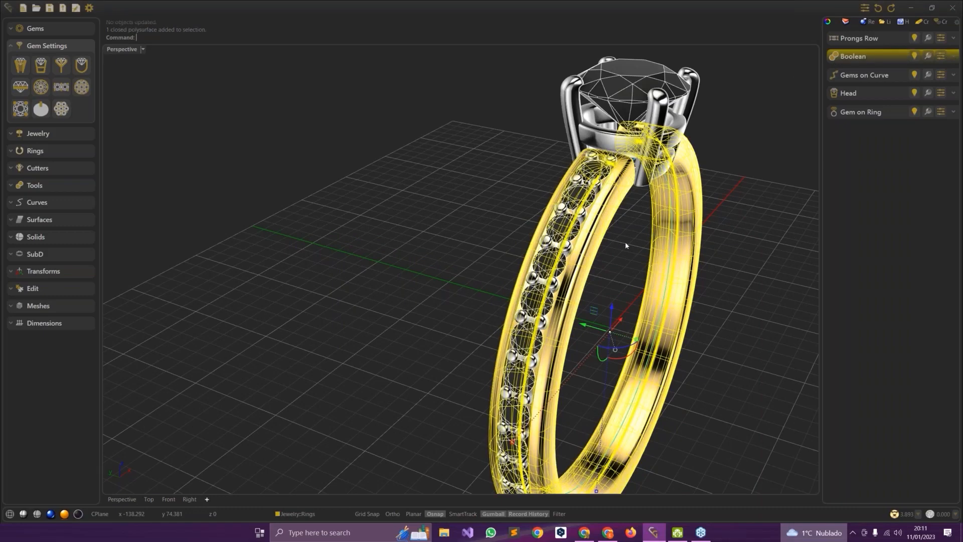
key("Escape")
scroll(626, 242, "up", 5)
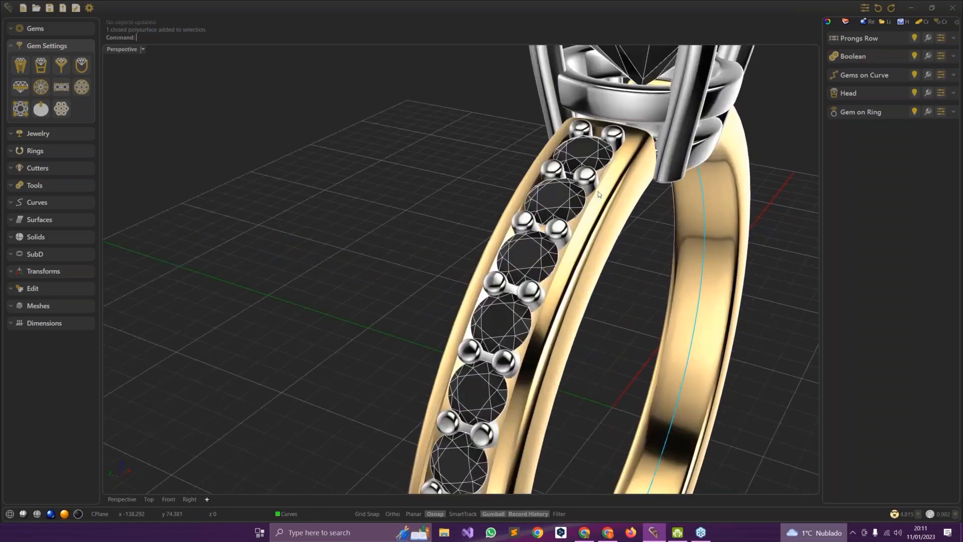
scroll(599, 195, "up", 2)
right_click_drag(656, 268, 622, 258)
scroll(623, 258, "down", 3)
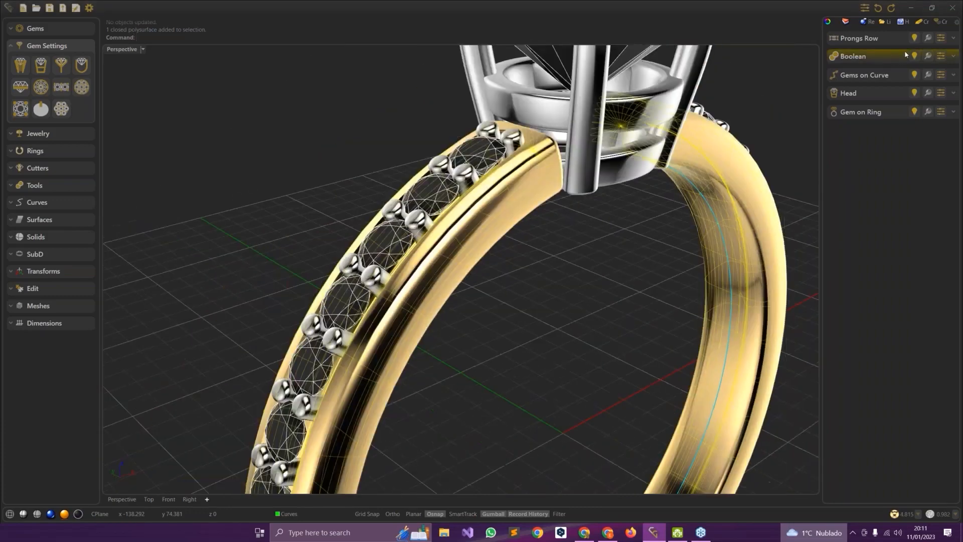
Expand the Boolean operation in the parametric history and examine its source objects against the shank and gem row
left_click(954, 57)
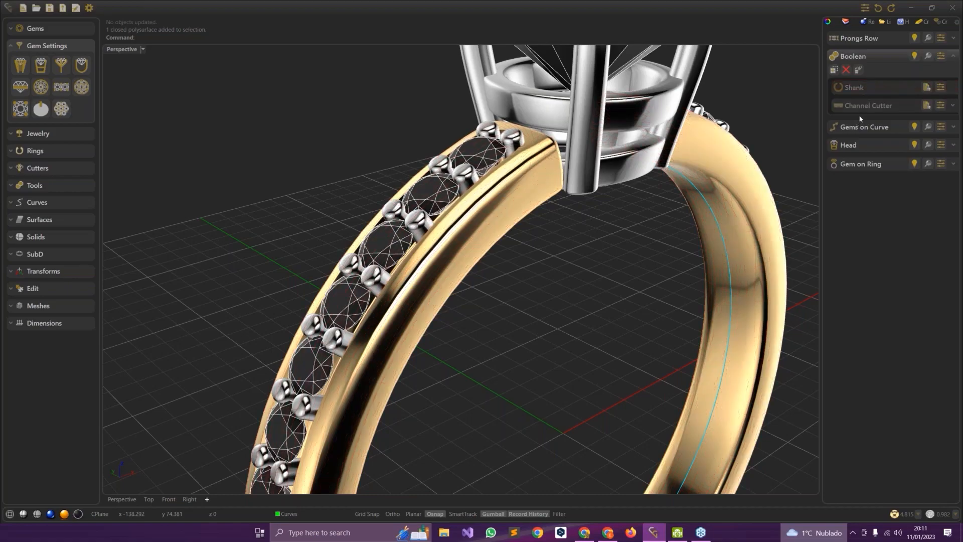
right_click_drag(729, 166, 773, 166)
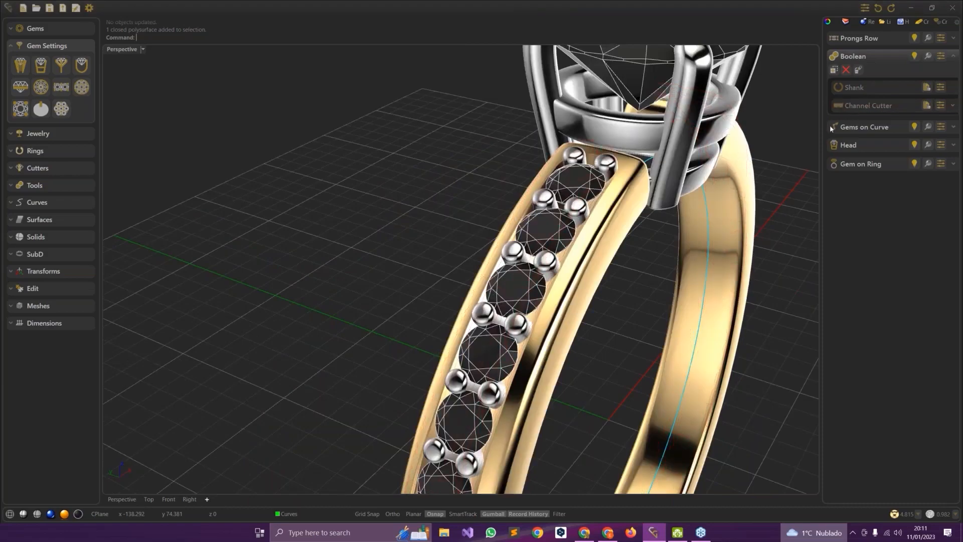
right_click_drag(743, 161, 668, 197)
scroll(668, 197, "down", 5)
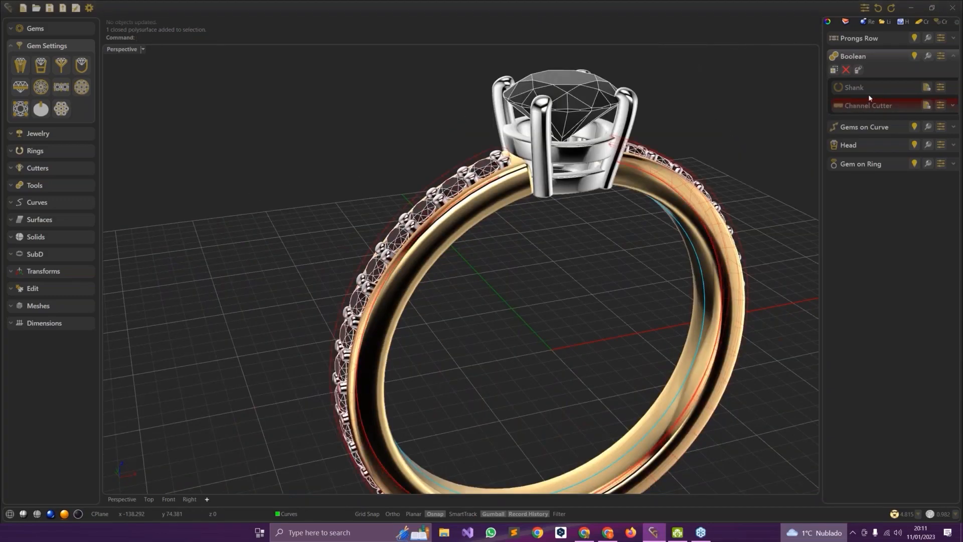
Examine the dependencies of Gems on Curve, Head, Gem on Ring and Channel Cutter in the parametric history, and collapse the Boolean entry
left_click(954, 127)
left_click(954, 178)
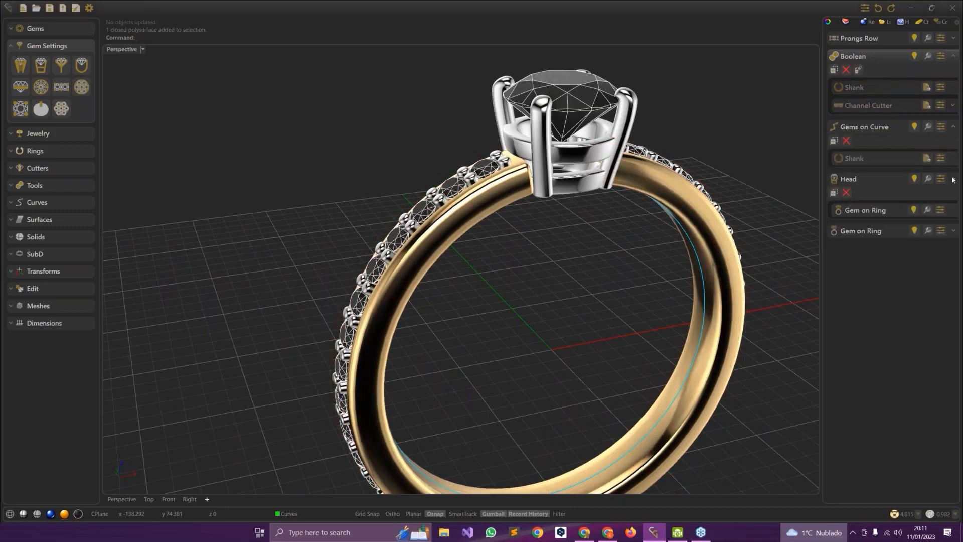
left_click(866, 210)
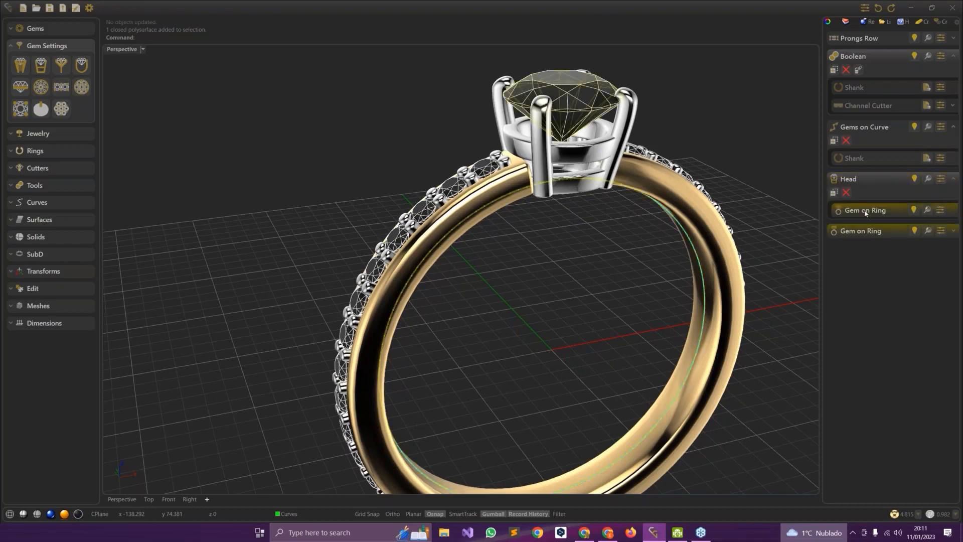
left_click(809, 206)
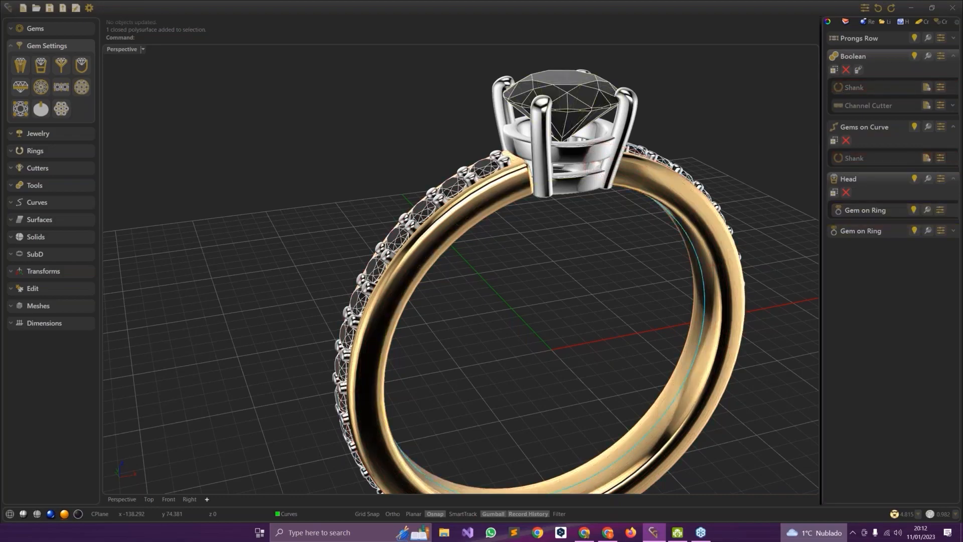
left_click(954, 231)
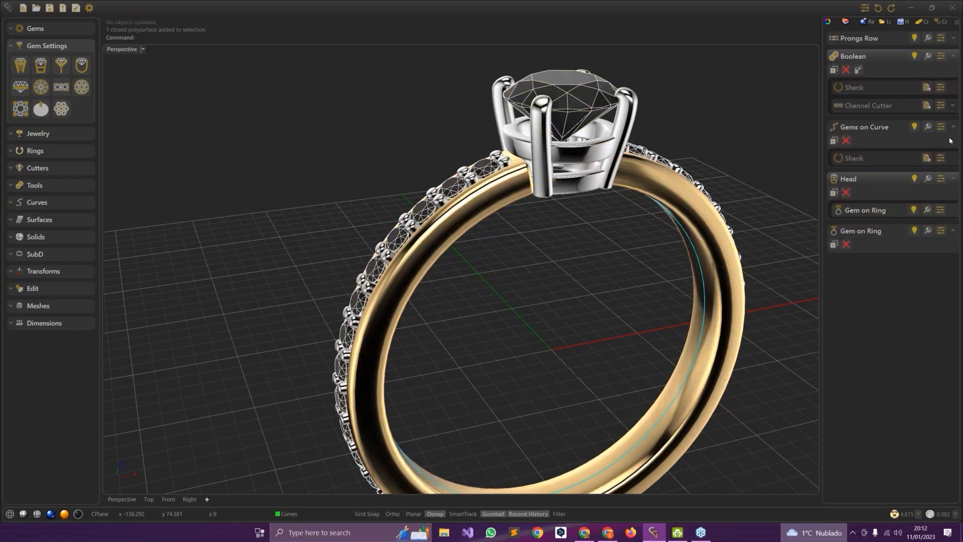
left_click(953, 105)
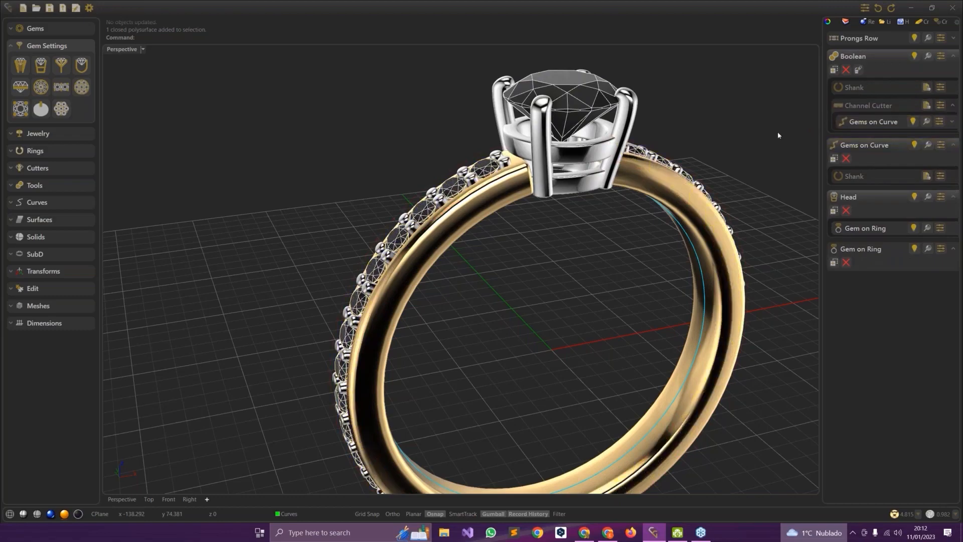
left_click(954, 56)
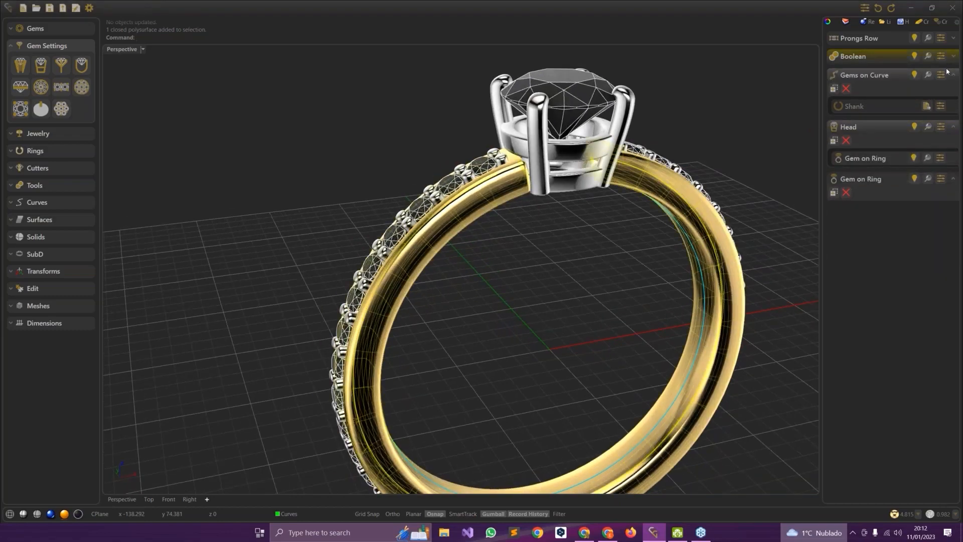
Collapse the Gems on Curve, Head and Gem on Ring entries in the parametric history
left_click(954, 74)
left_click(953, 93)
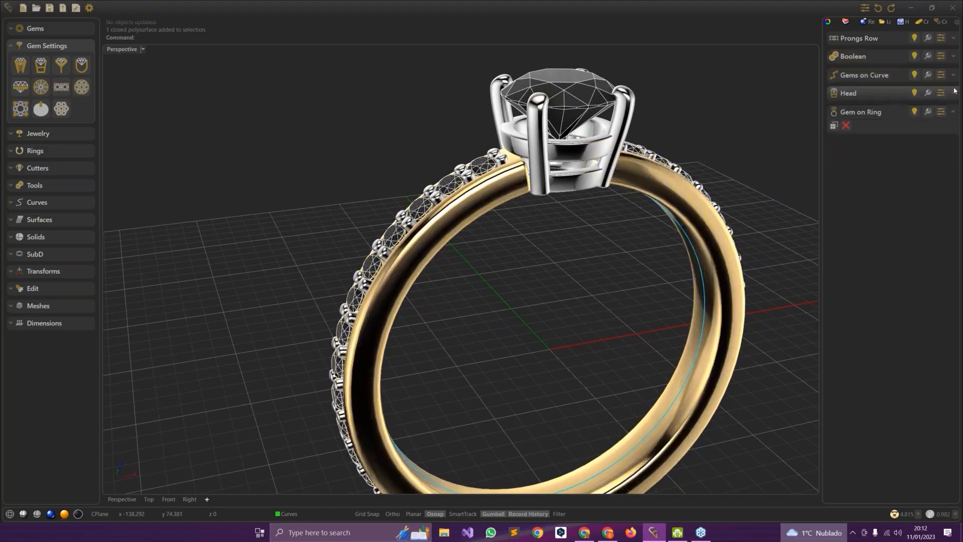
scroll(532, 206, "down", 4)
right_click_drag(512, 208, 582, 286)
left_click(954, 113)
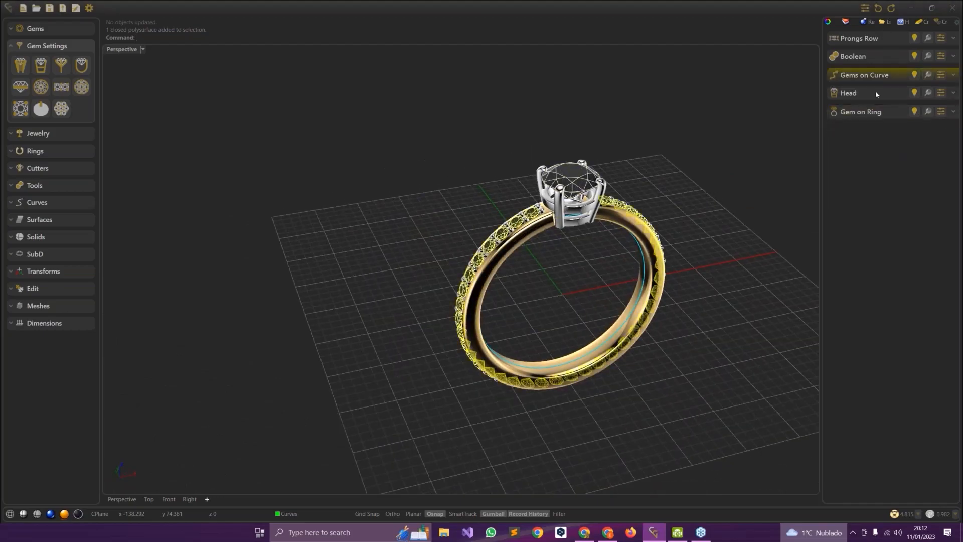
right_click_drag(699, 217, 702, 213)
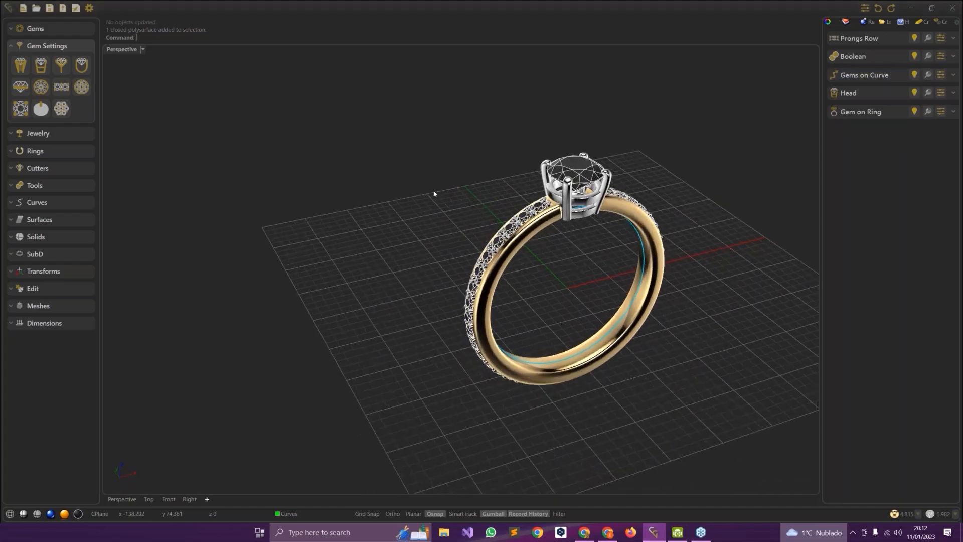
right_click_drag(387, 310, 225, 377)
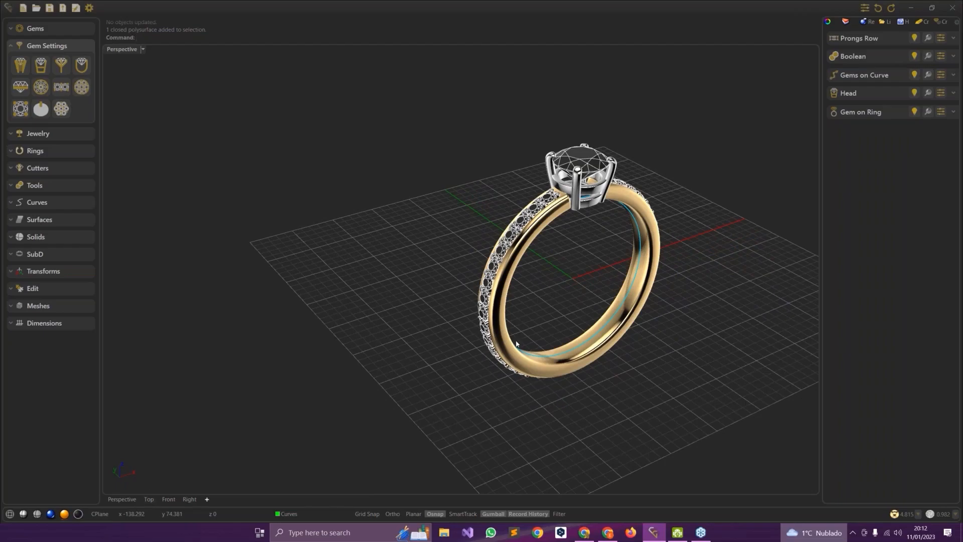
right_click_drag(517, 344, 495, 346)
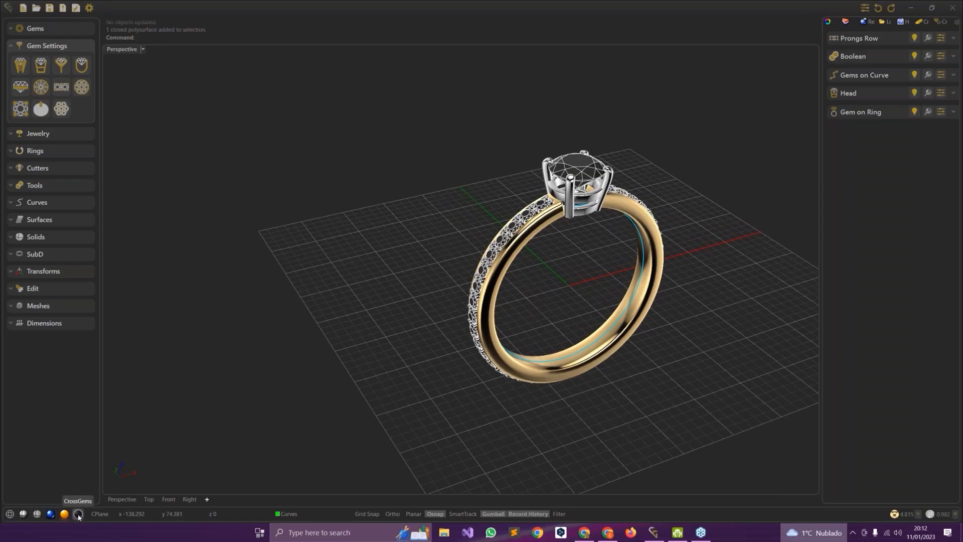
mouse_move(449, 376)
right_mouse_down()
mouse_move(438, 368)
mouse_move(447, 375)
right_mouse_up()
scroll(448, 375, "up", 4)
scroll(450, 370, "down", 4)
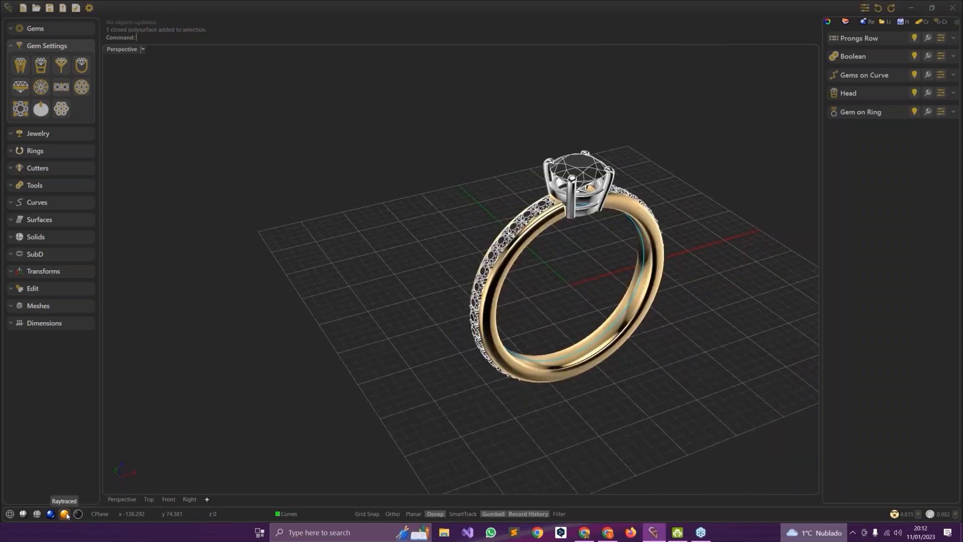
Set the perspective view to Shaded display and restore the four-viewport layout
left_click(23, 514)
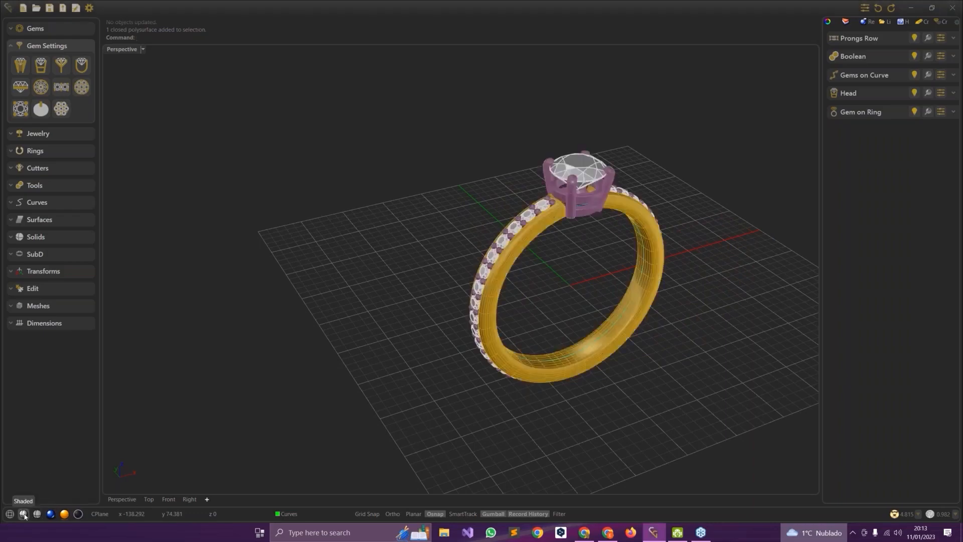
double_click(122, 50)
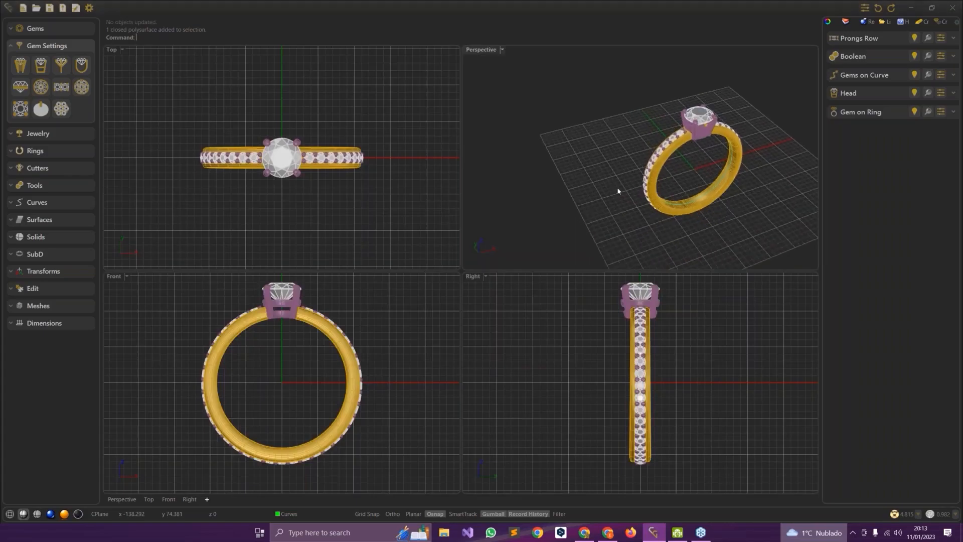
right_click_drag(592, 192, 506, 196)
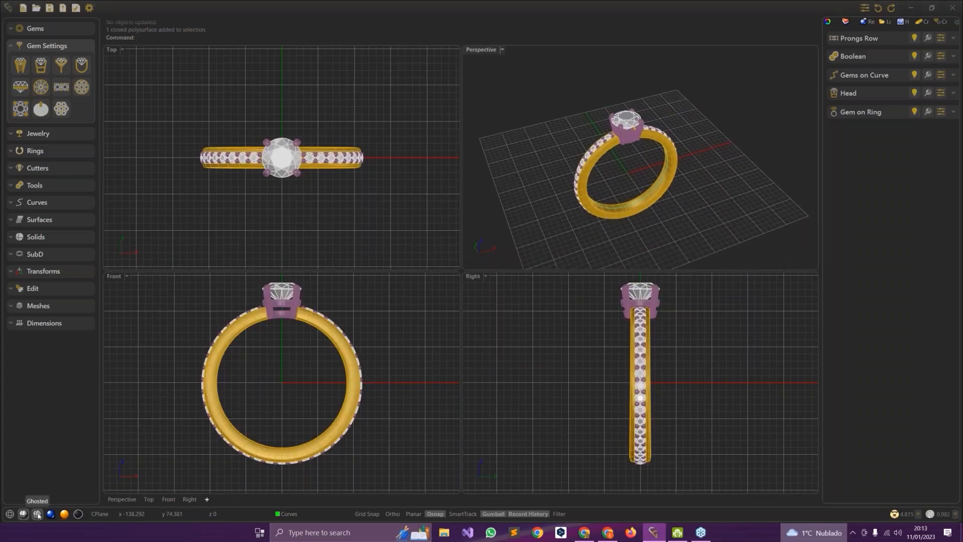
Preview the perspective viewport in Raytraced display and set it back to CrossGems display
left_click(64, 514)
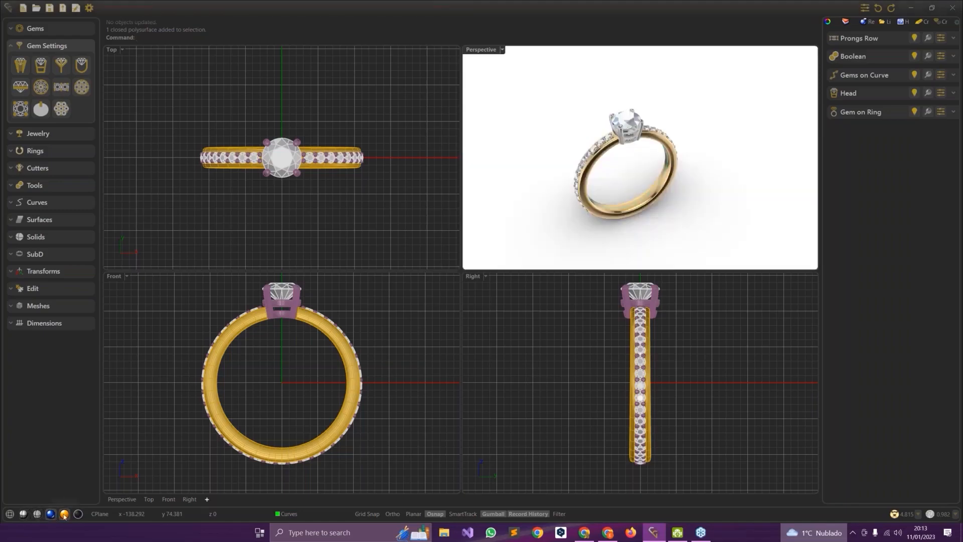
left_click(78, 514)
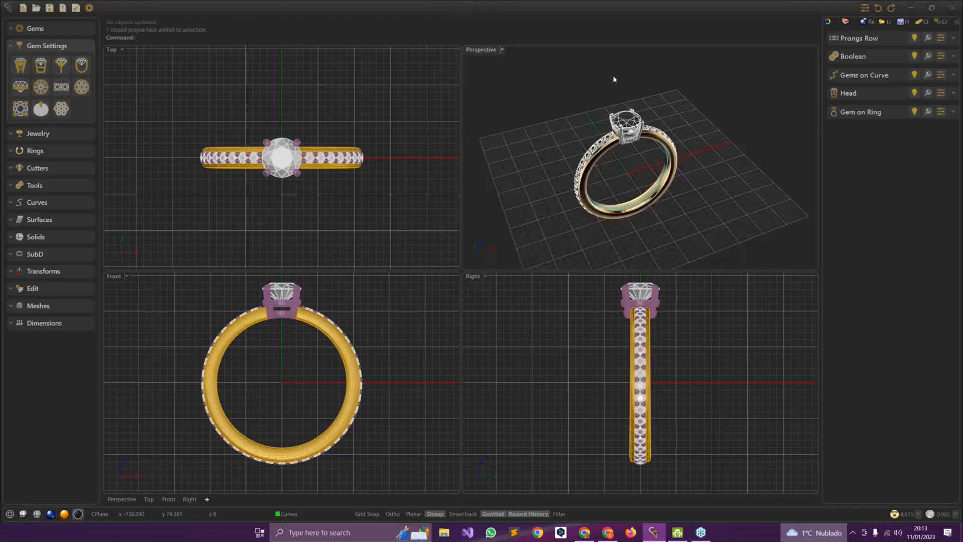
mouse_move(576, 152)
right_mouse_down()
mouse_move(566, 159)
mouse_move(591, 156)
right_mouse_up()
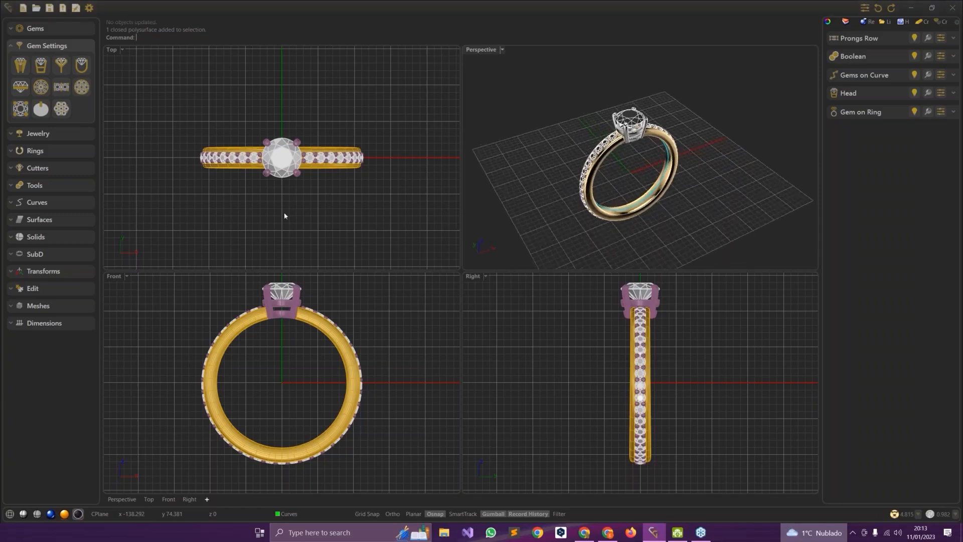
Enlarge the ring in the Top viewport and set that viewport to Ghosted display
scroll(279, 206, "up", 2)
right_click_drag(194, 191, 206, 189)
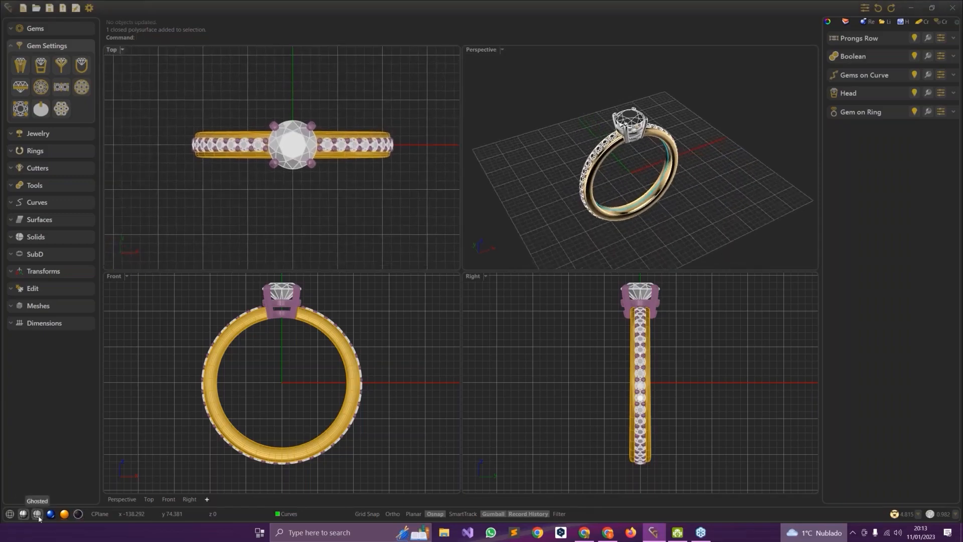
left_click(38, 515)
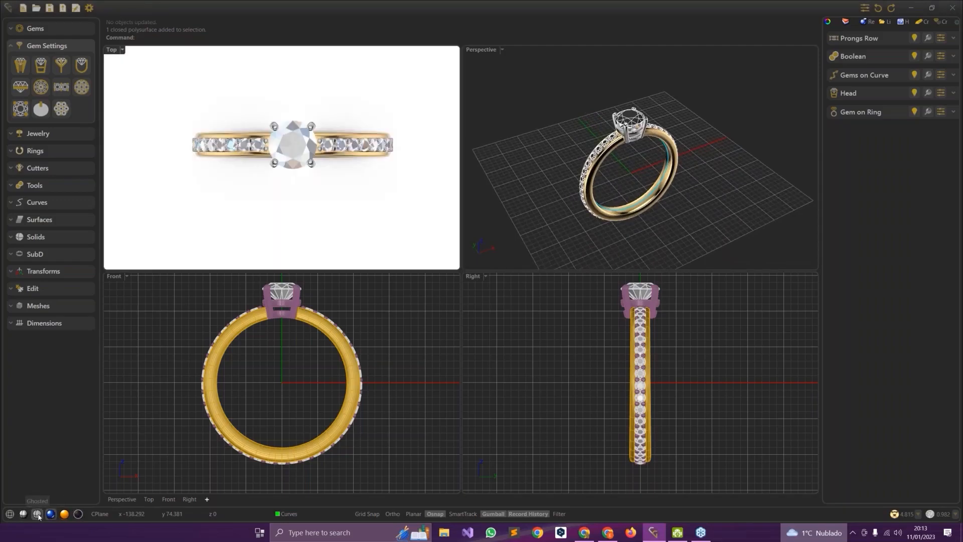
left_click(38, 514)
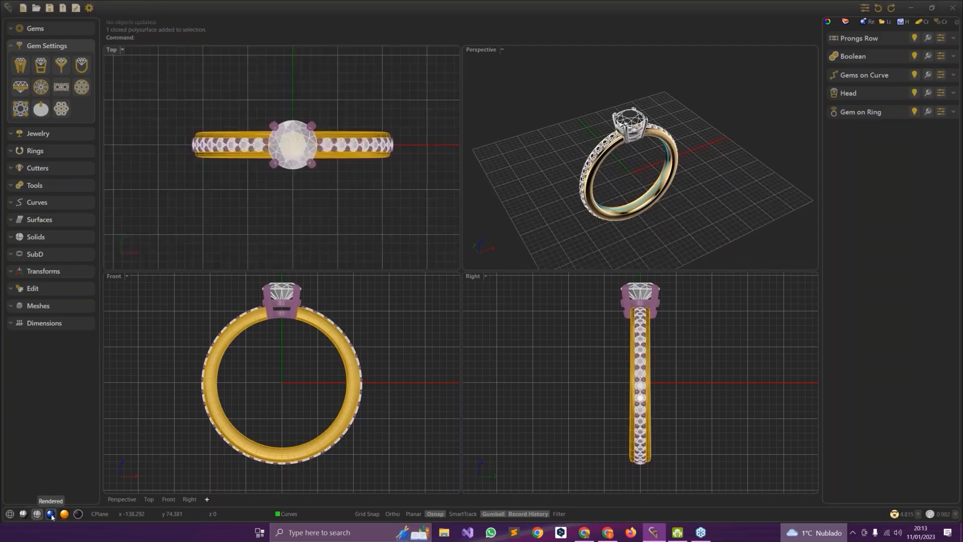
Preview display modes across all four viewports, including Shaded, and finish with every viewport in CrossGems display
right_click(51, 514)
right_click(79, 514)
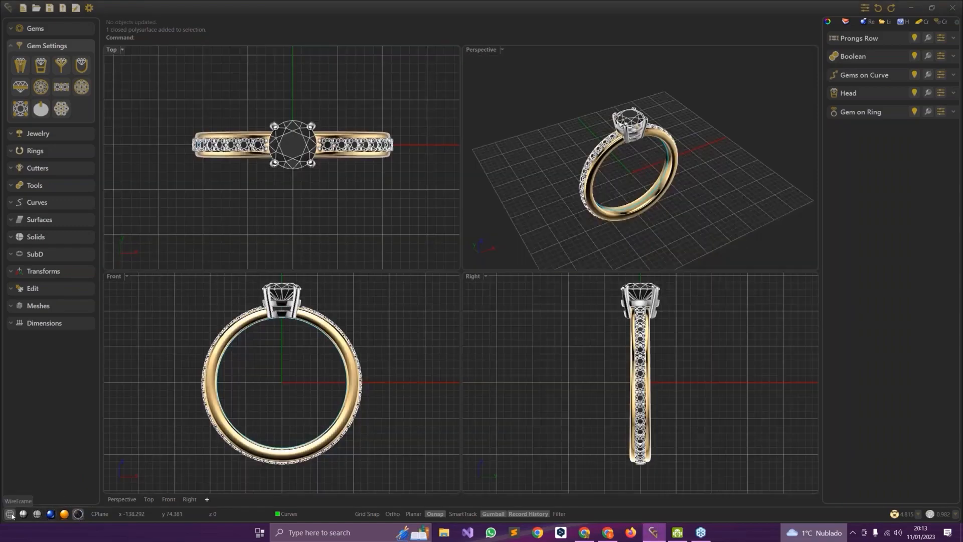
right_click(23, 515)
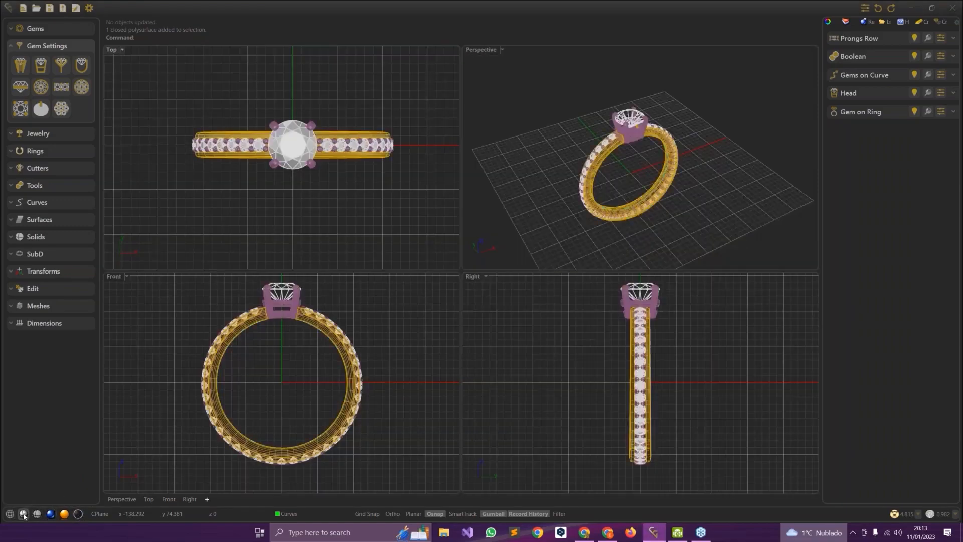
left_click(78, 515)
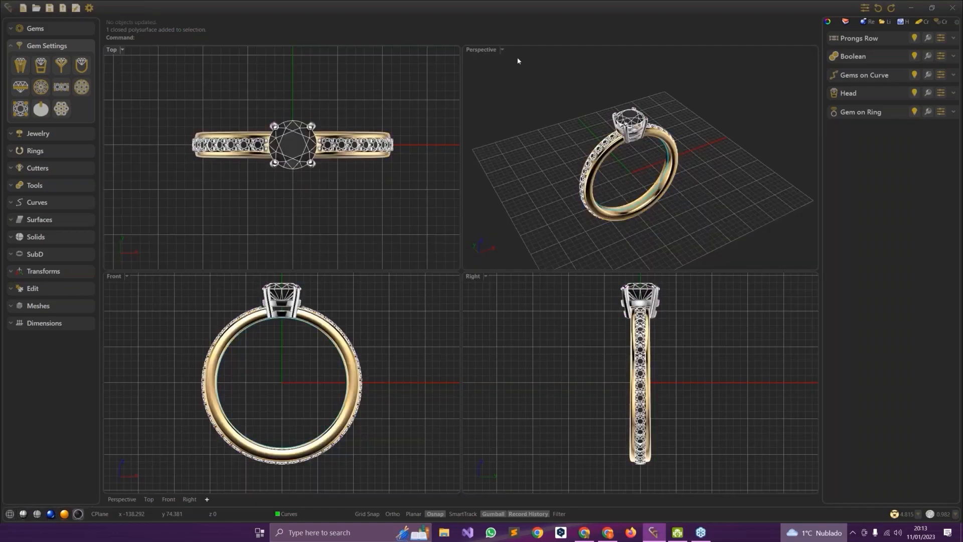
Maximize the perspective viewport and examine the whole ring at a larger size
double_click(480, 50)
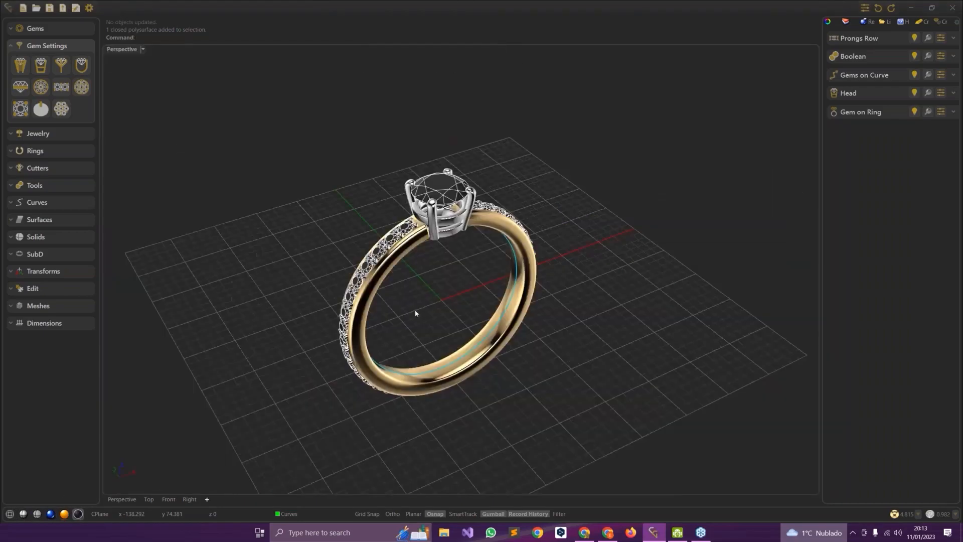
right_click_drag(441, 344, 580, 264, "shift")
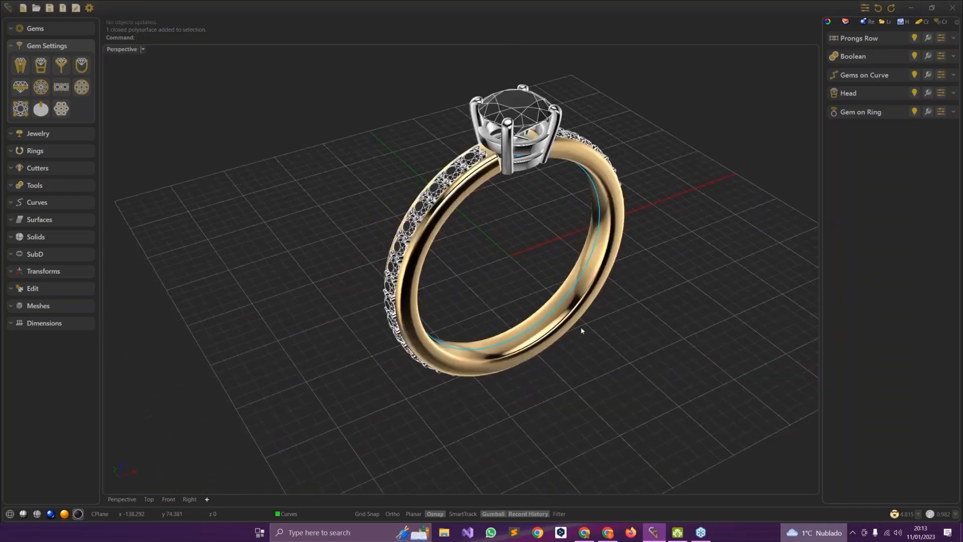
right_click_drag(582, 331, 798, 481)
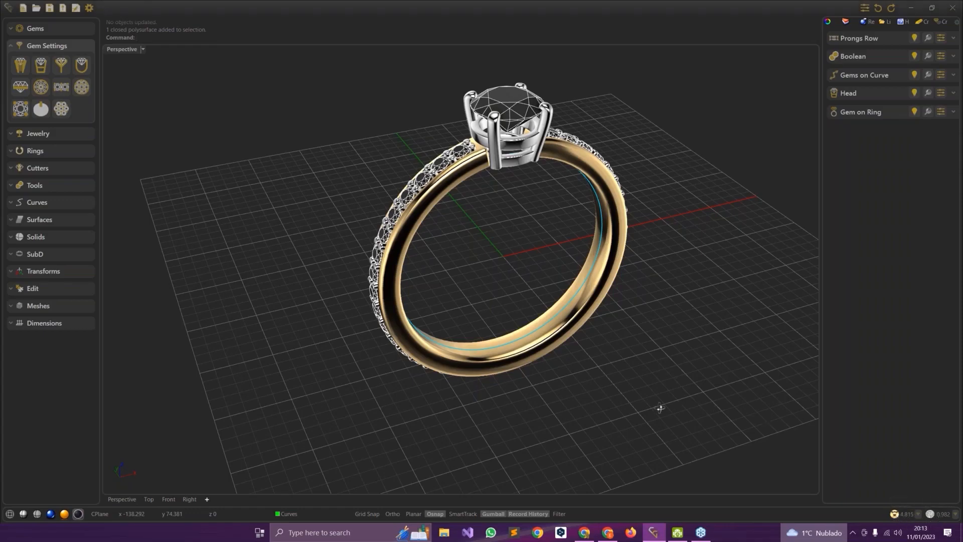
right_click_drag(655, 402, 550, 329)
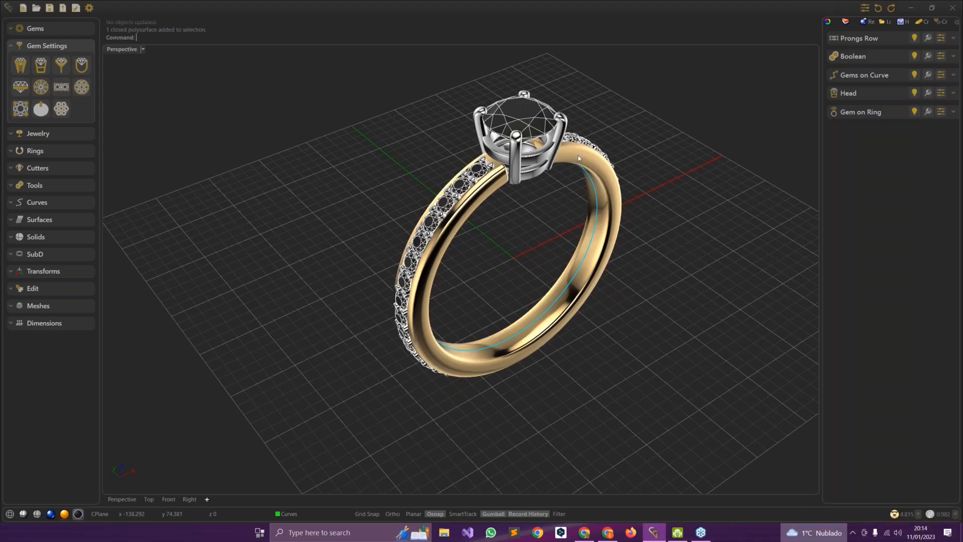
scroll(578, 155, "up", 3)
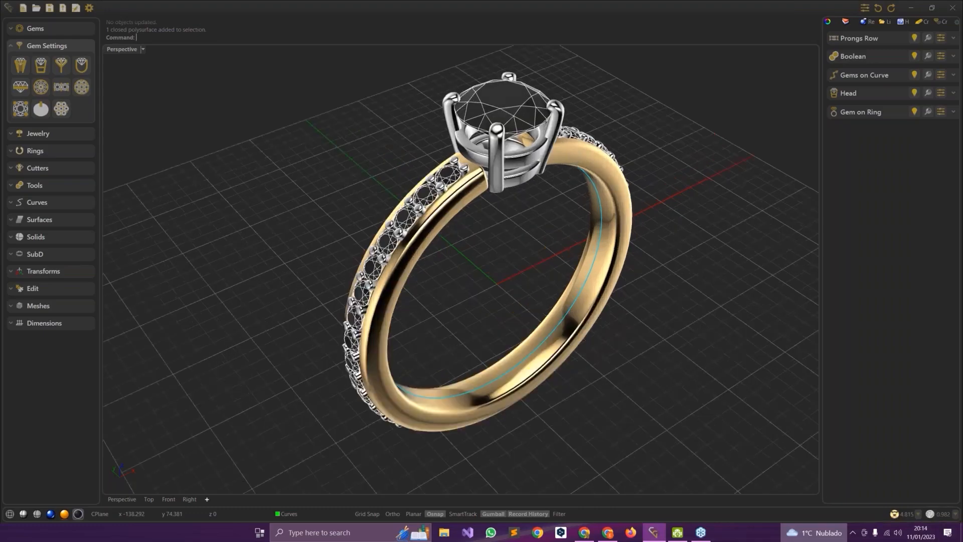
Select the shank, head, shank gems and centre gem in turn to check their metal and diamond weights
left_click(579, 155)
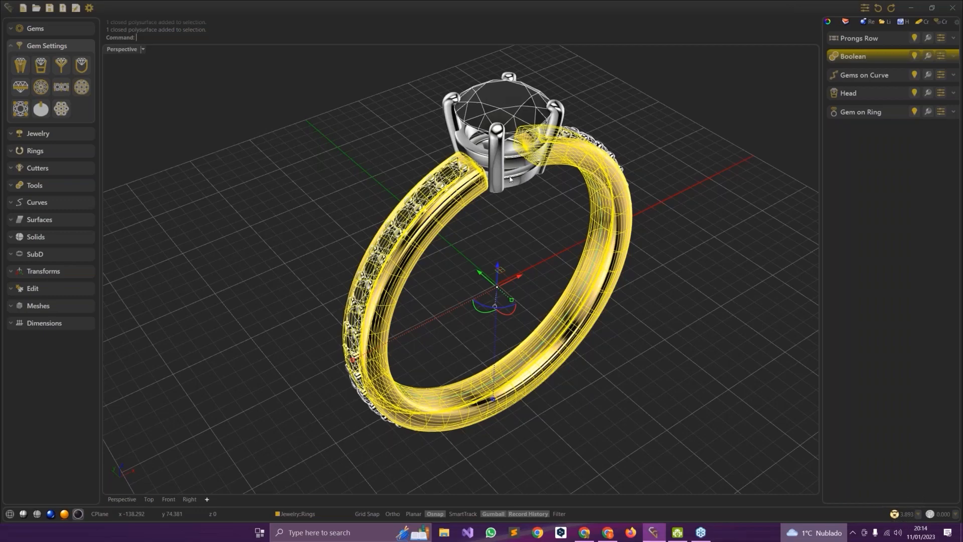
left_click(497, 156)
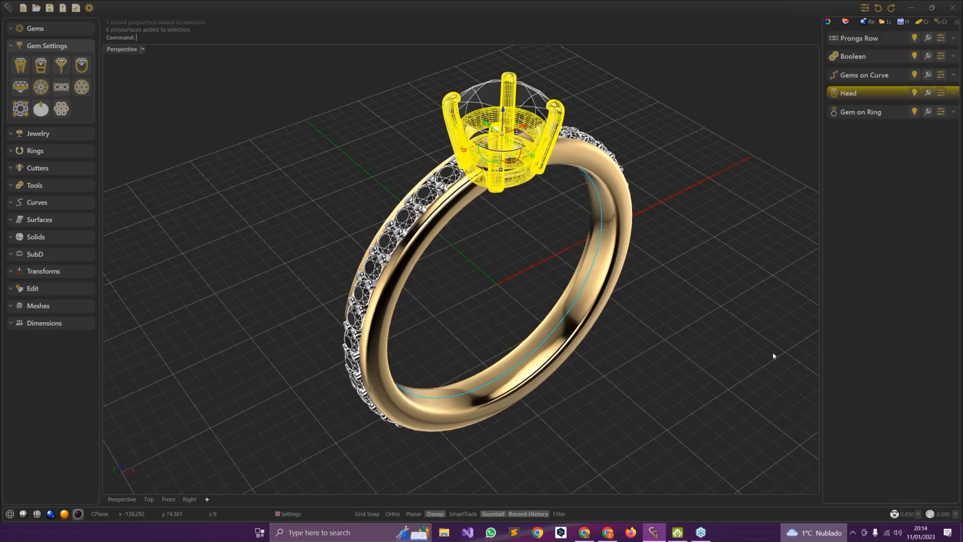
scroll(457, 188, "up", 2)
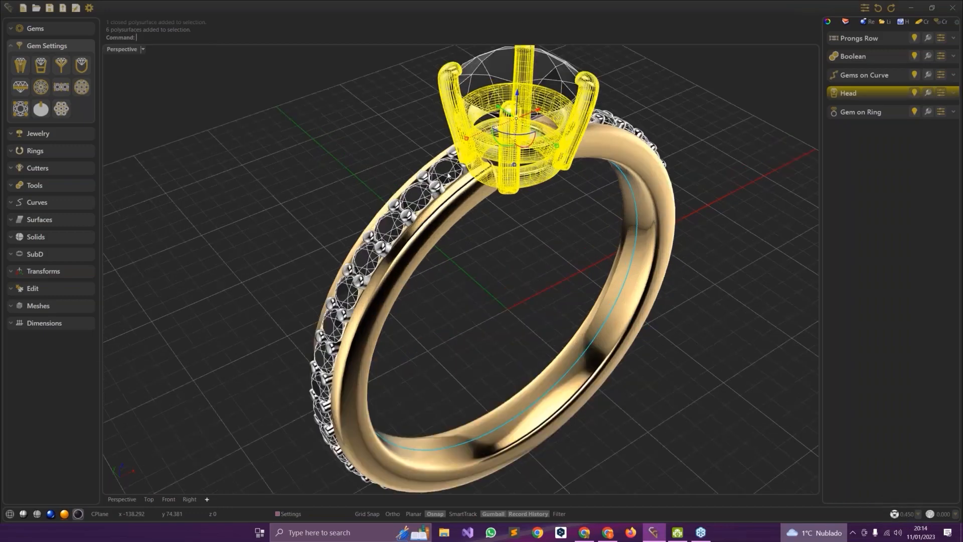
left_click(449, 174)
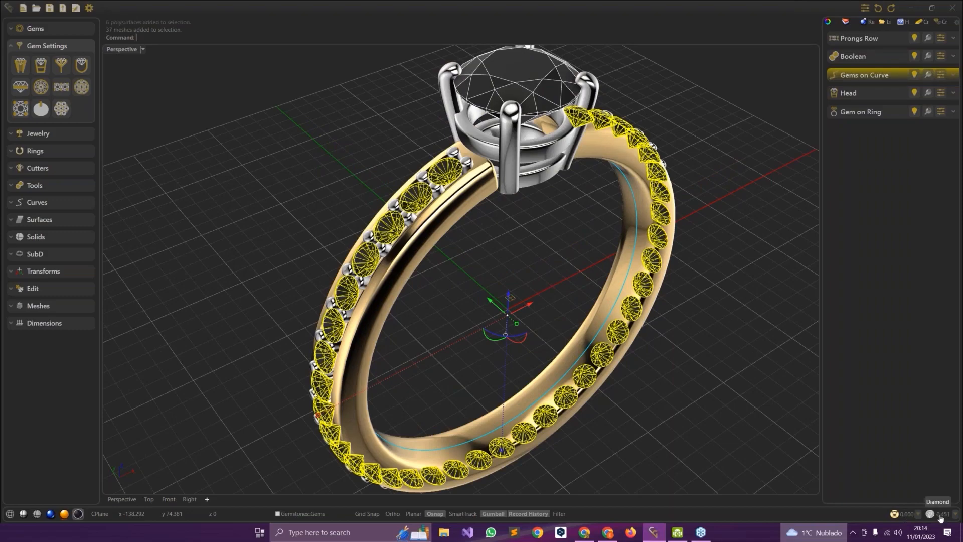
left_click(533, 82)
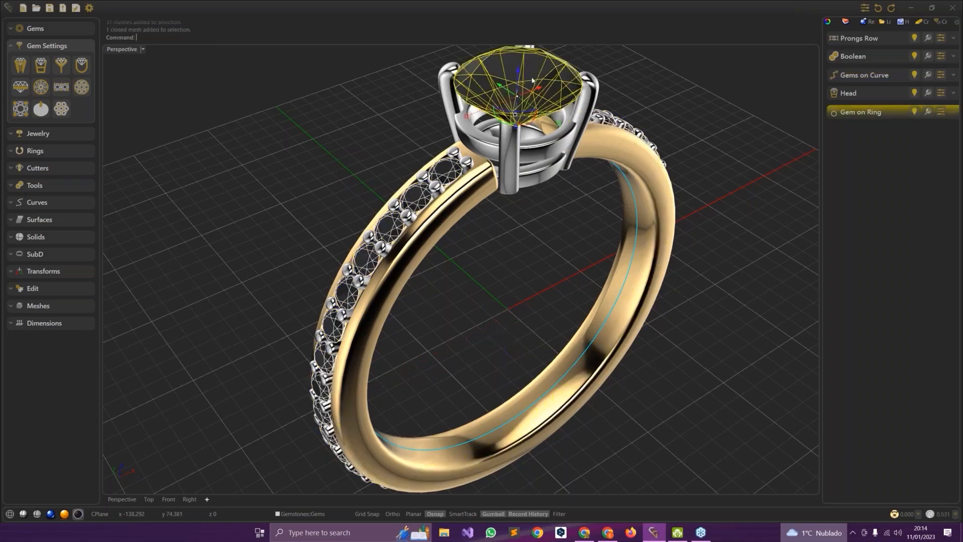
scroll(742, 401, "down", 2)
scroll(763, 434, "up", 2)
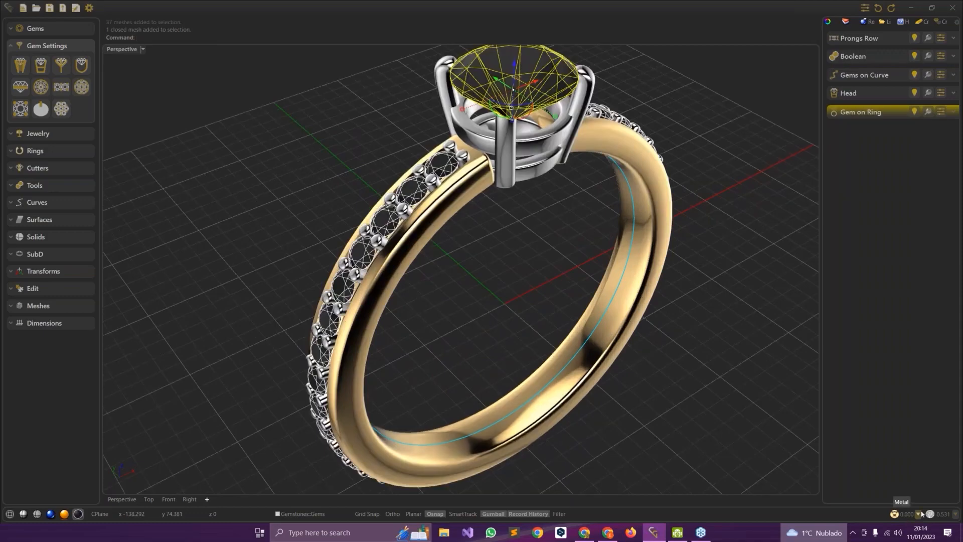
Open the metal materials library and deselect the centre gem
left_click(894, 515)
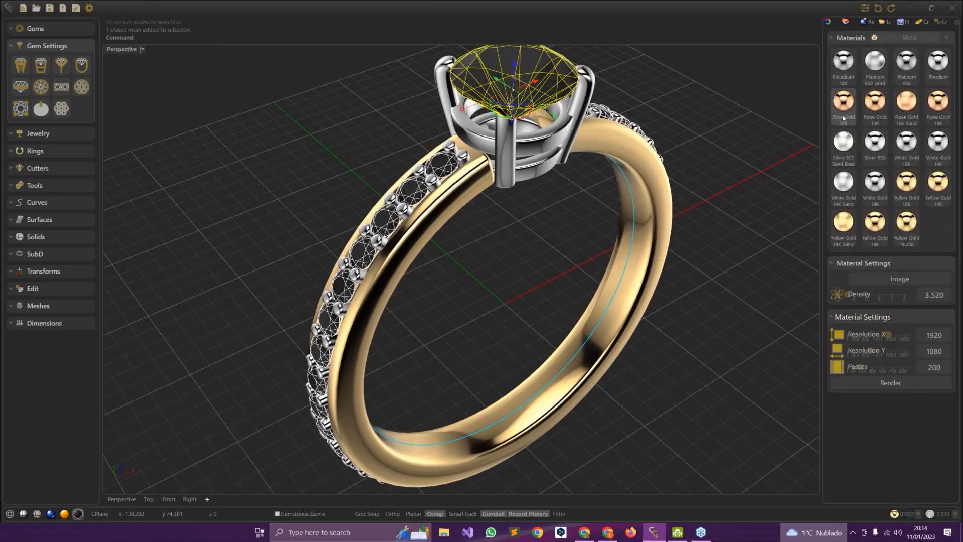
right_click_drag(622, 266, 658, 264)
key("Escape")
left_click(941, 24)
left_click(922, 23)
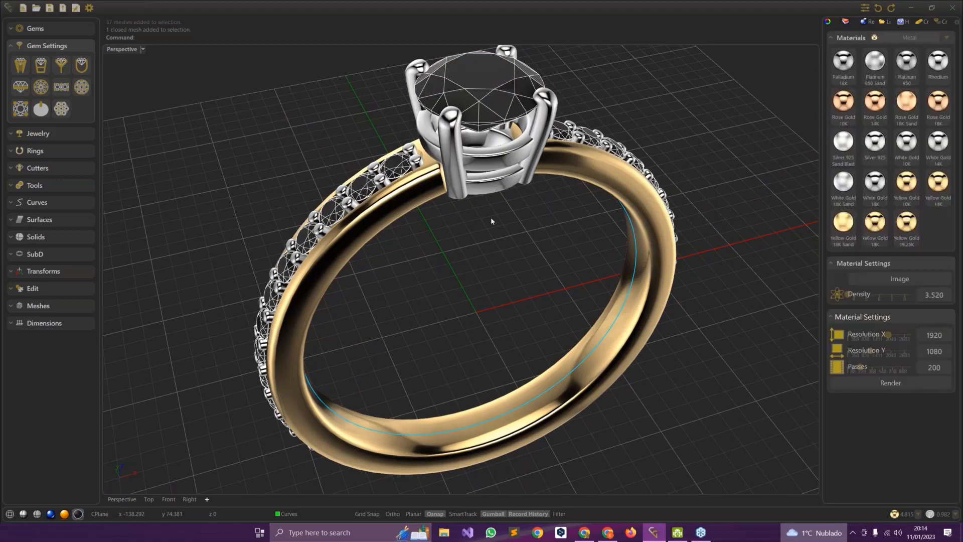
Select the shank and the head in turn to check the metal and density assigned to each
right_click_drag(507, 215, 509, 212)
scroll(509, 212, "down", 4)
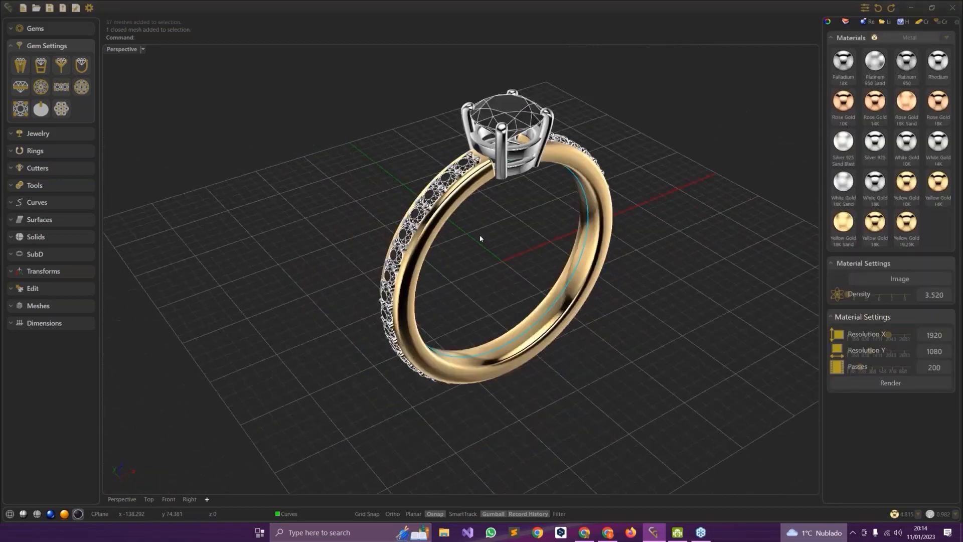
scroll(552, 179, "up", 2)
left_click(579, 167)
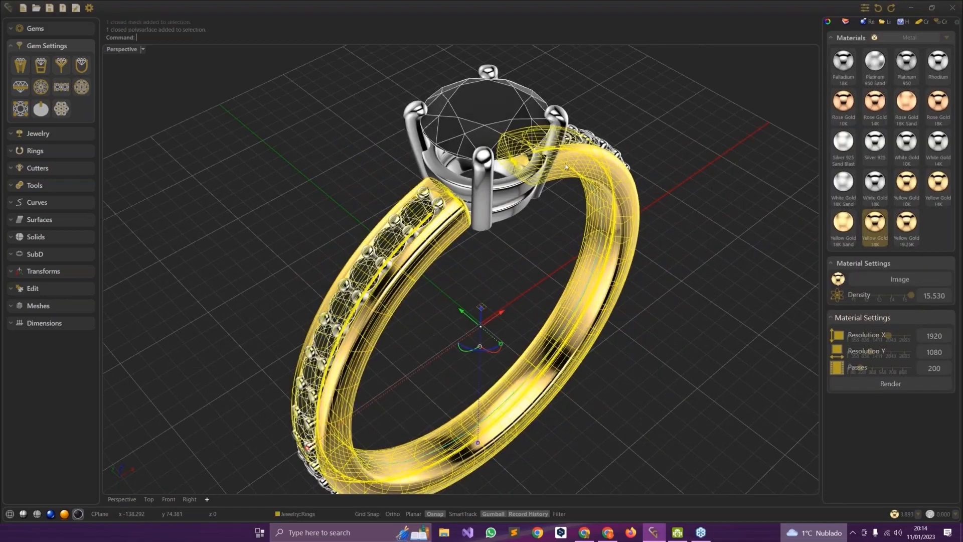
scroll(567, 164, "up", 2)
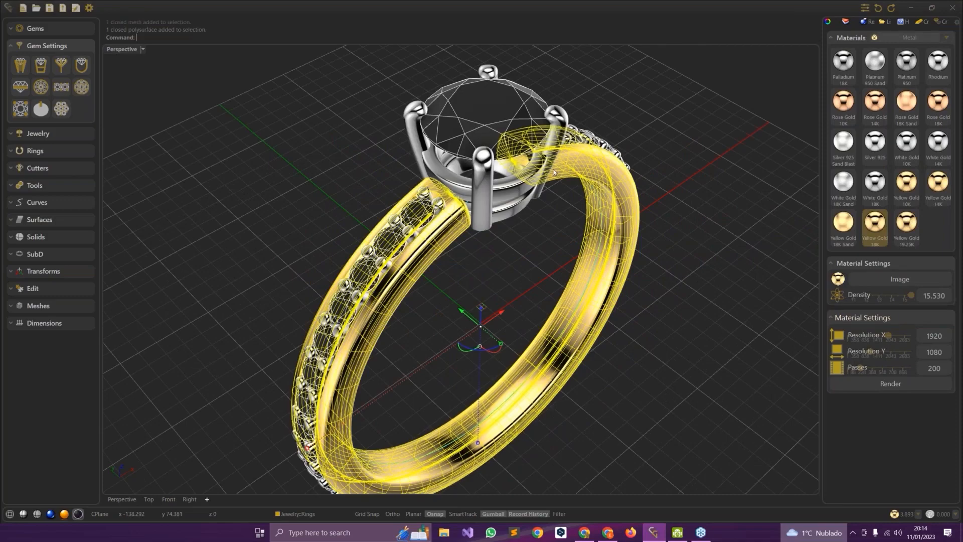
left_click(506, 192)
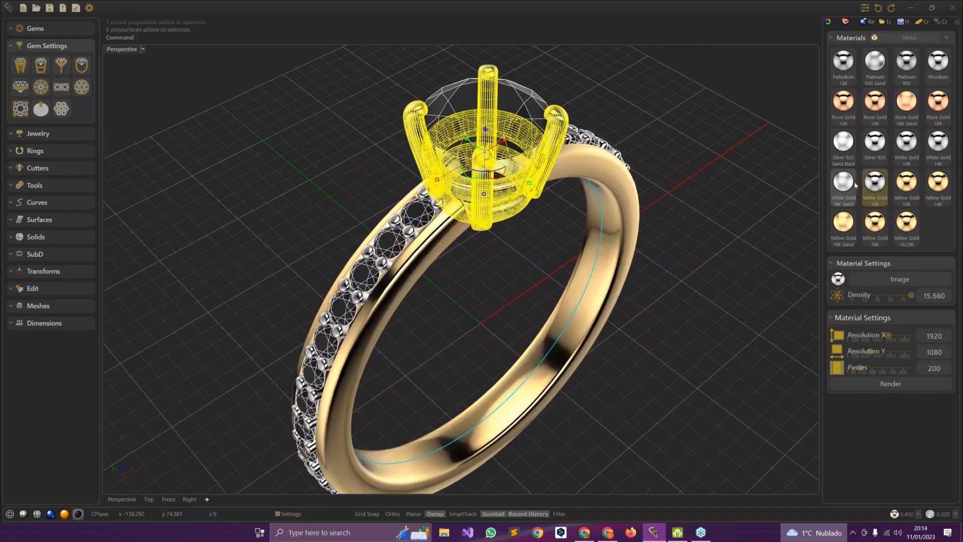
Select the shank gems to check their assigned gem material and deselect them
scroll(419, 221, "up", 2)
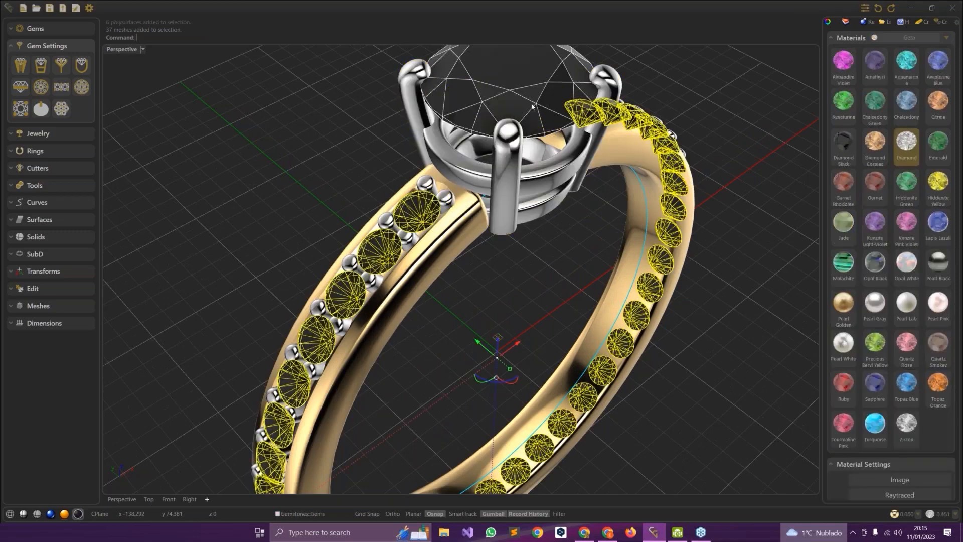
left_click(532, 107)
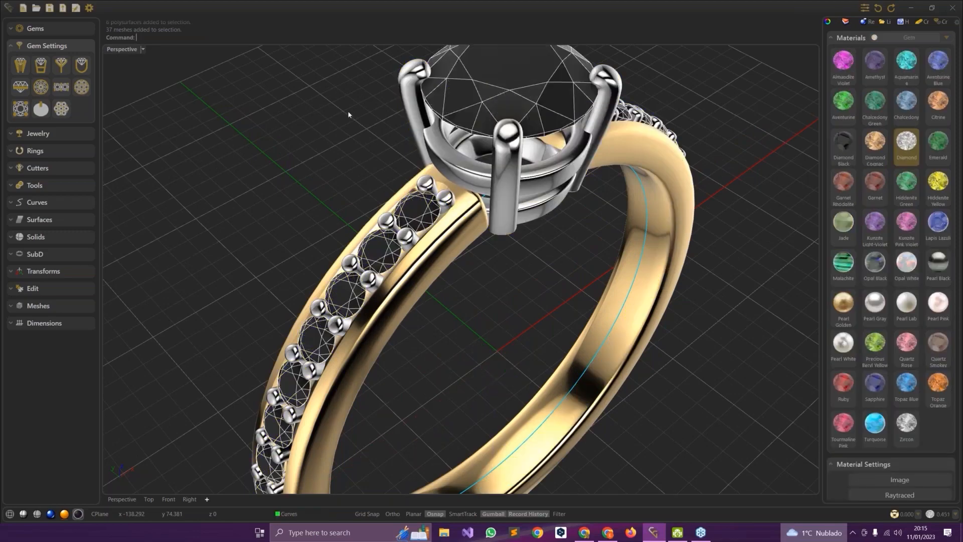
scroll(349, 115, "down", 3)
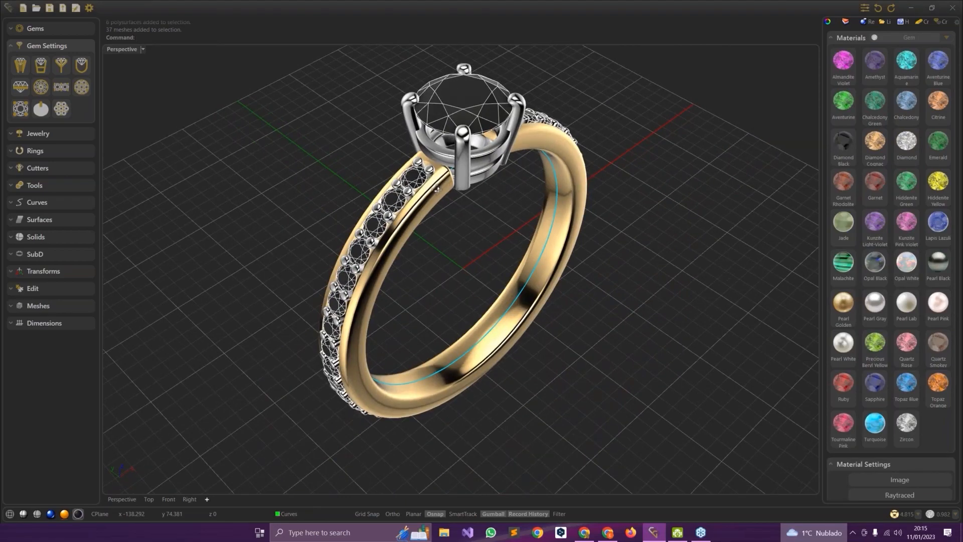
Switch the perspective viewport to the rendered display mode with a white background
right_click_drag(438, 190, 396, 173)
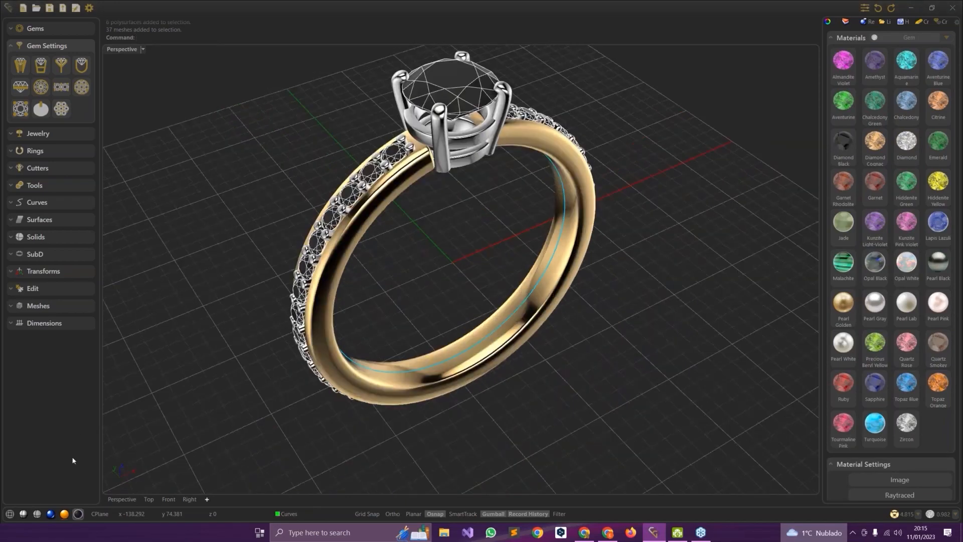
left_click(50, 514)
right_click_drag(415, 269, 477, 329)
Apply the Marble Black ground from the Grounds material library beneath the ring
left_click(929, 41)
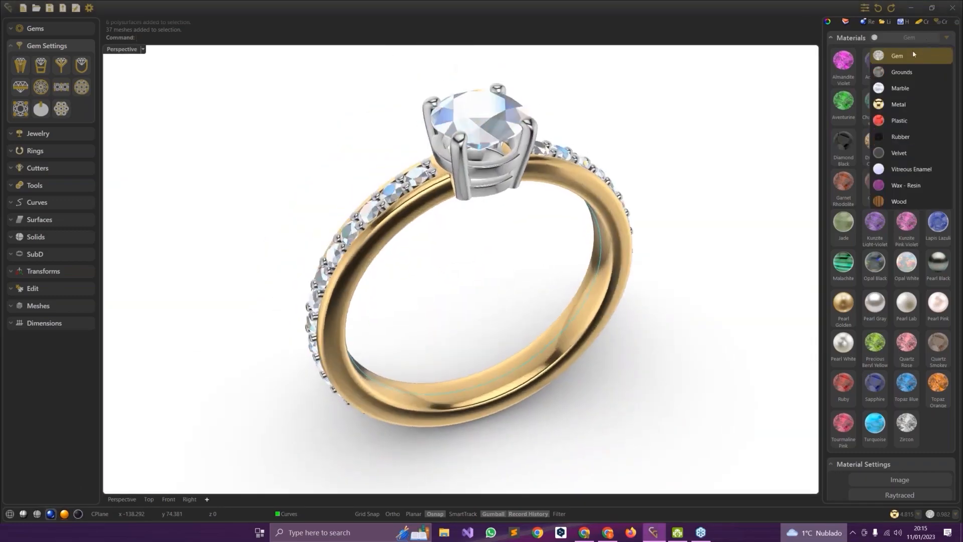
left_click(919, 51)
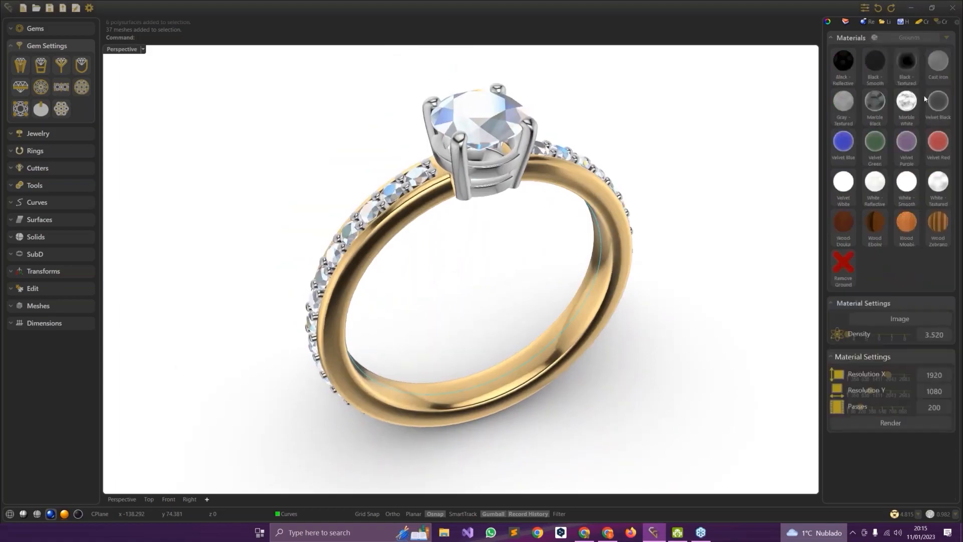
left_click(874, 107)
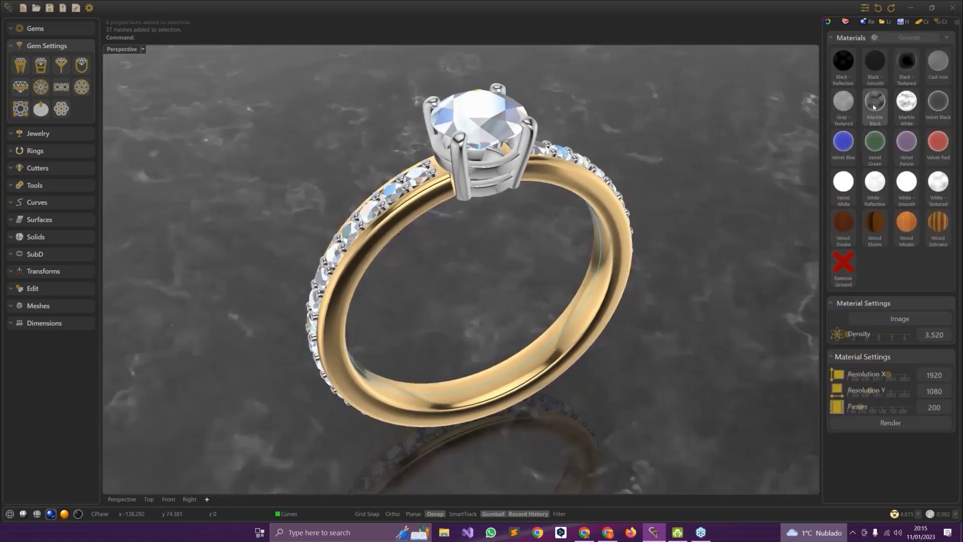
right_click_drag(405, 347, 457, 345)
scroll(421, 337, "down", 2)
Assign the Ruby material to the centre gem
left_click(500, 181)
left_click(503, 185)
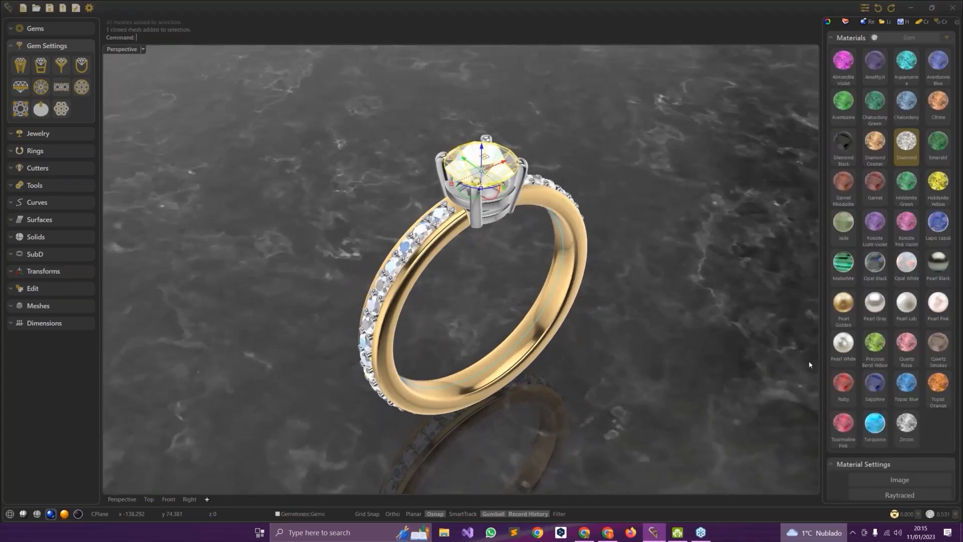
left_click(844, 387)
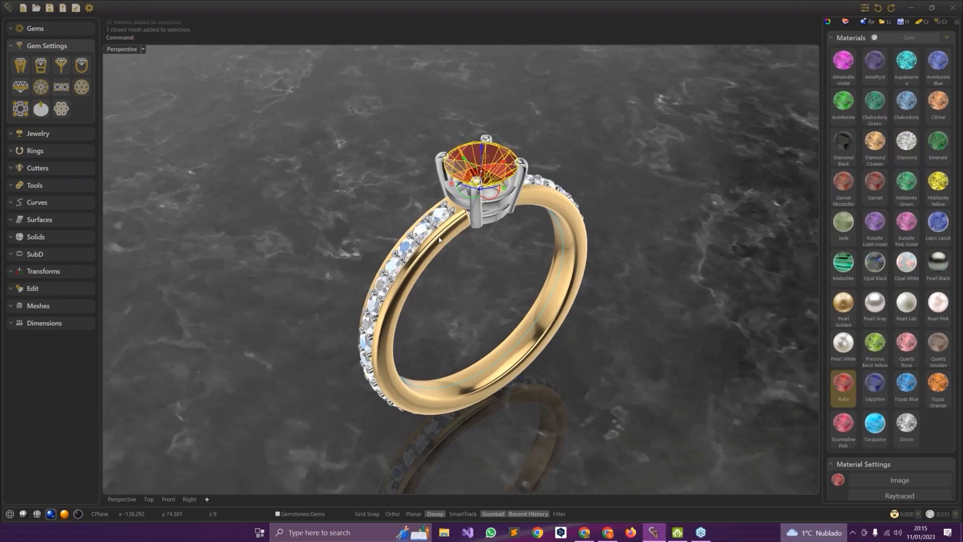
Assign the Emerald material to all the shank gems and clear the selection
scroll(439, 240, "up", 2)
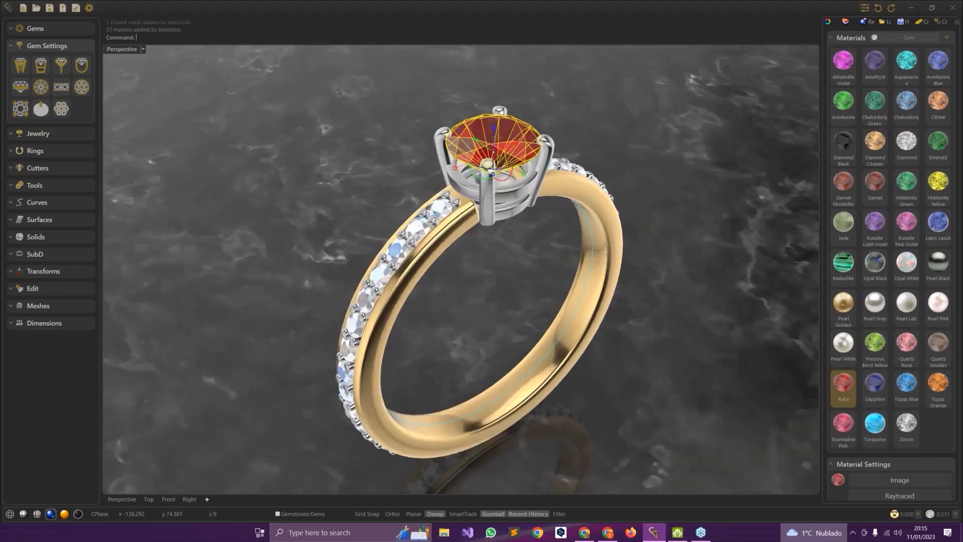
left_click(416, 231)
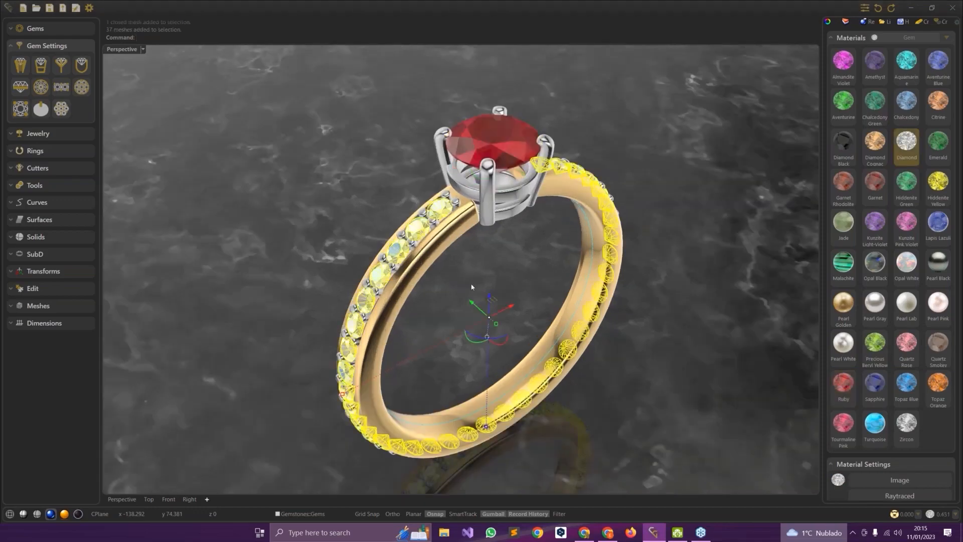
left_click(938, 150)
left_click(702, 309)
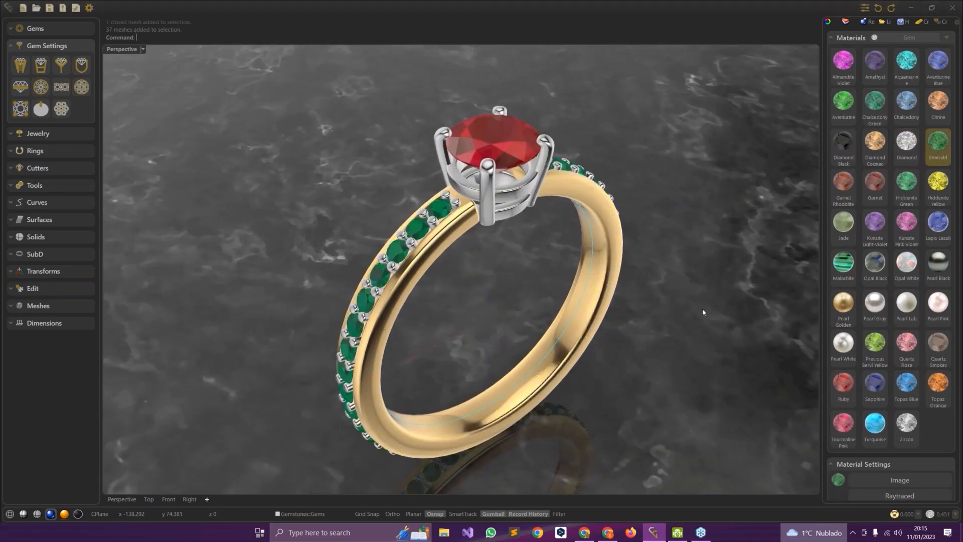
Assign White Gold 18K to the shank and Rose Gold 14K to the head
left_click(555, 185)
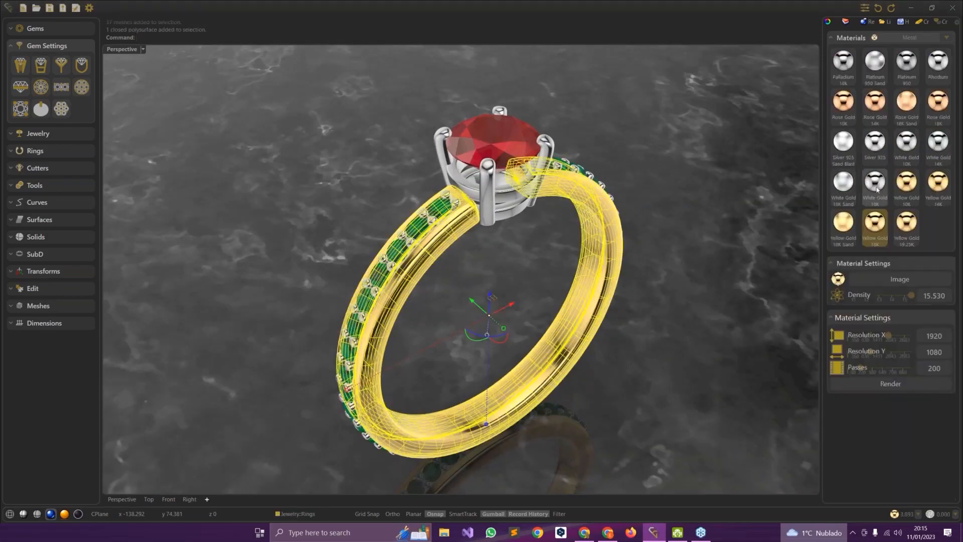
left_click(875, 189)
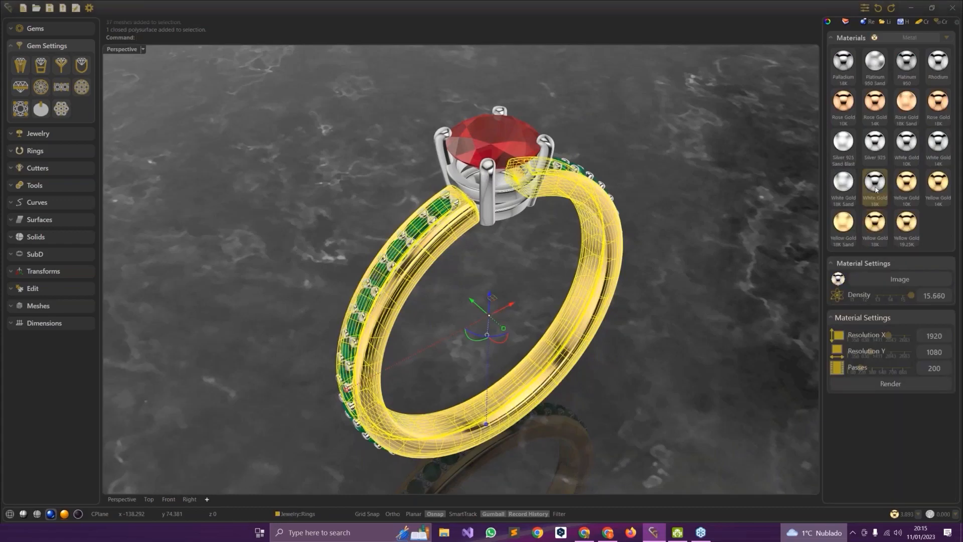
left_click(491, 195)
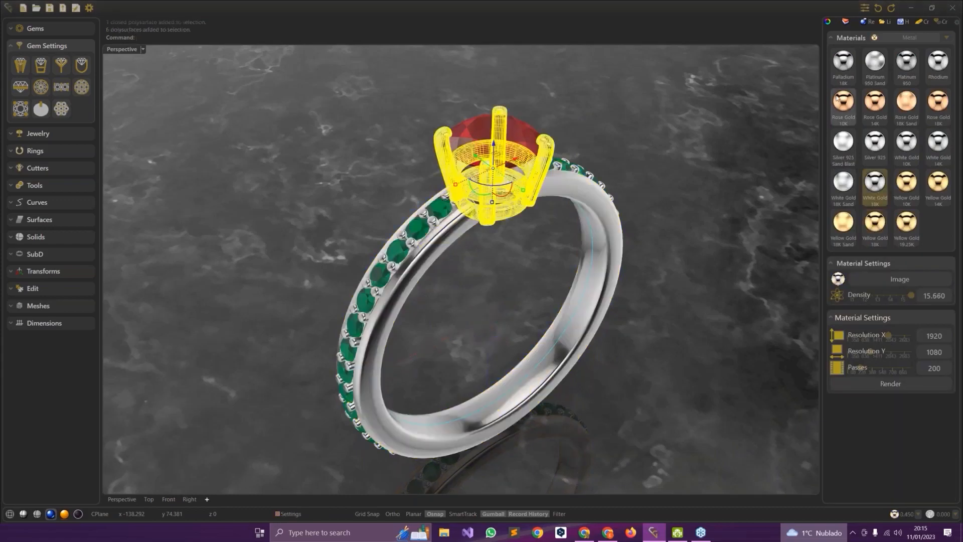
left_click(874, 114)
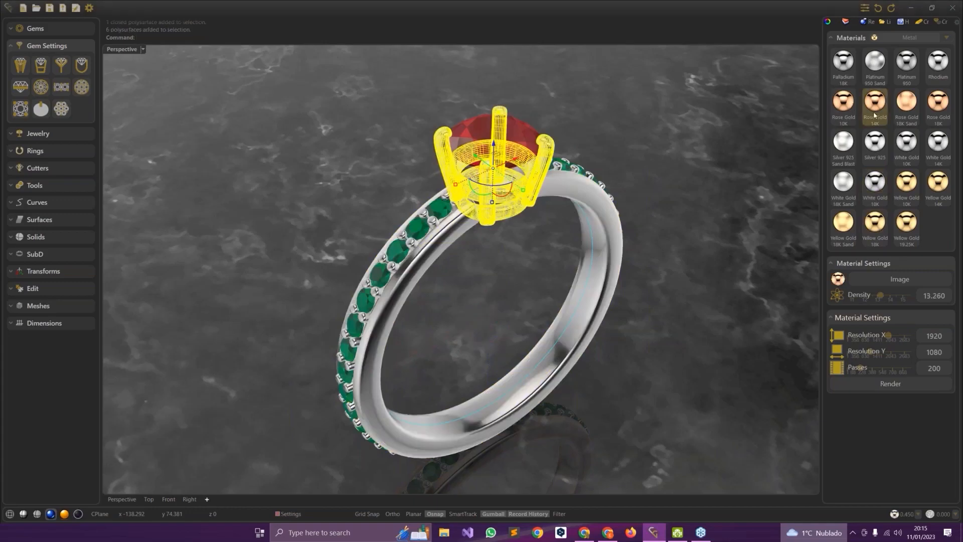
Assign Silver 925 Sand Blast to the shank's small prongs, clear the selection and examine the whole ring
scroll(414, 219, "up", 3)
left_click(426, 213)
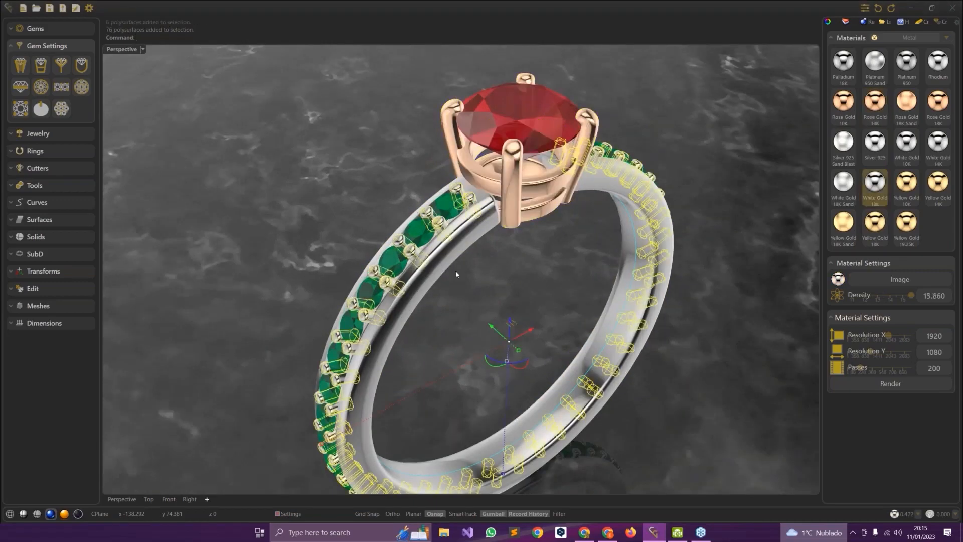
left_click(846, 147)
scroll(604, 267, "down", 3)
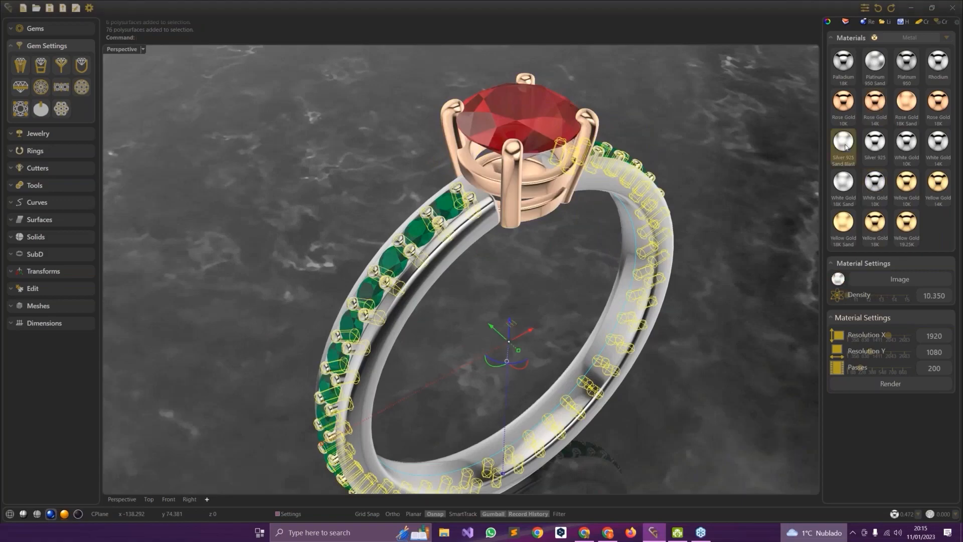
left_click(603, 266)
right_click_drag(542, 345, 495, 280)
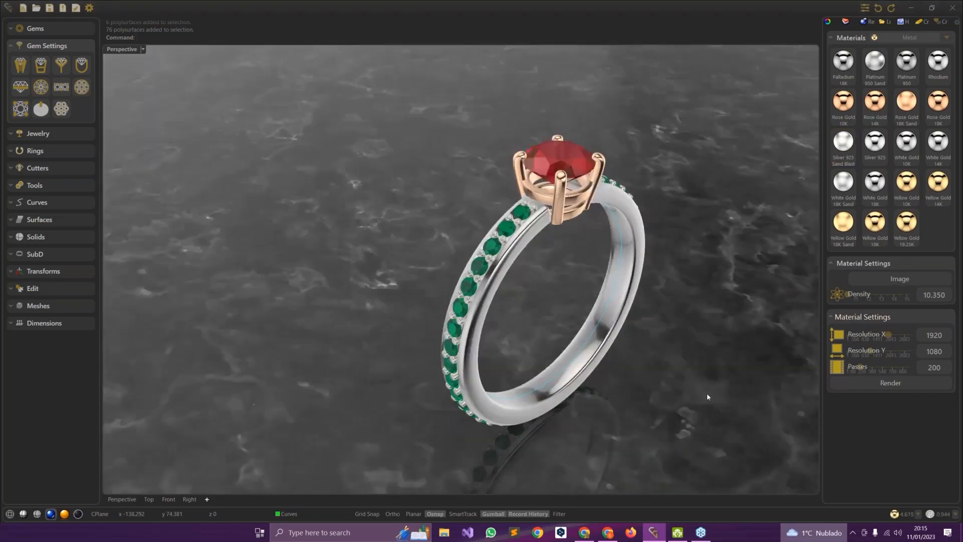
right_click_drag(713, 403, 728, 411)
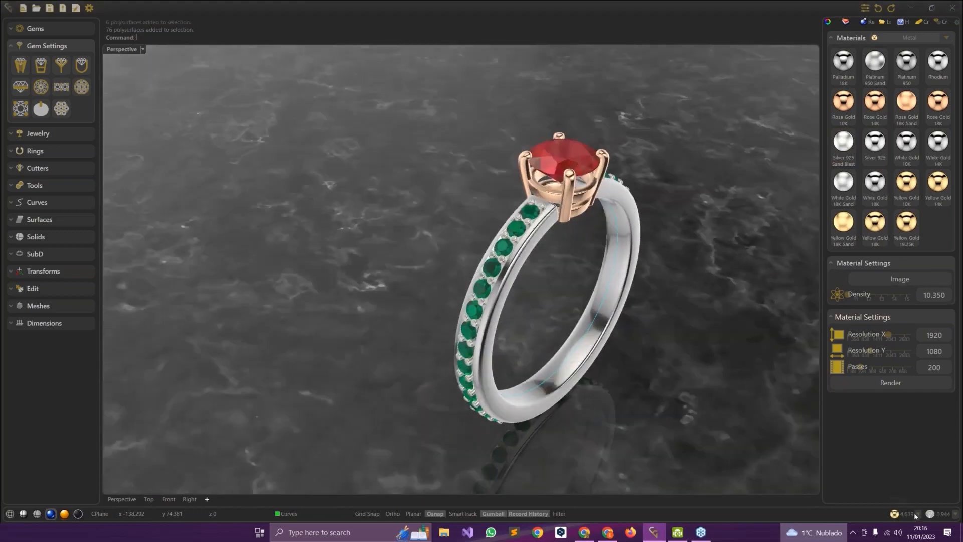
Select the metal objects by material for Silver 925 Sand Blast, White Gold 18K and Rose Gold 14K, and deselect them again
left_click(918, 514)
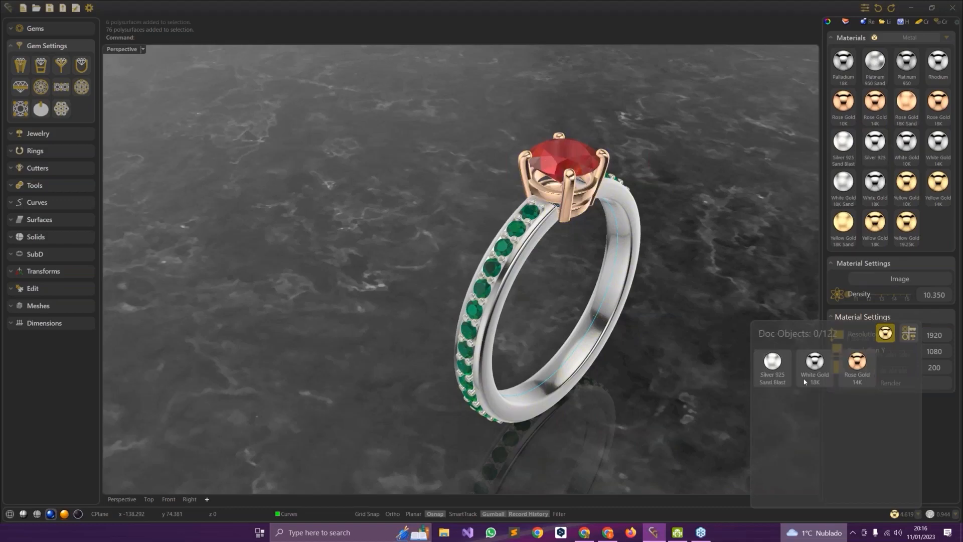
left_click(778, 369)
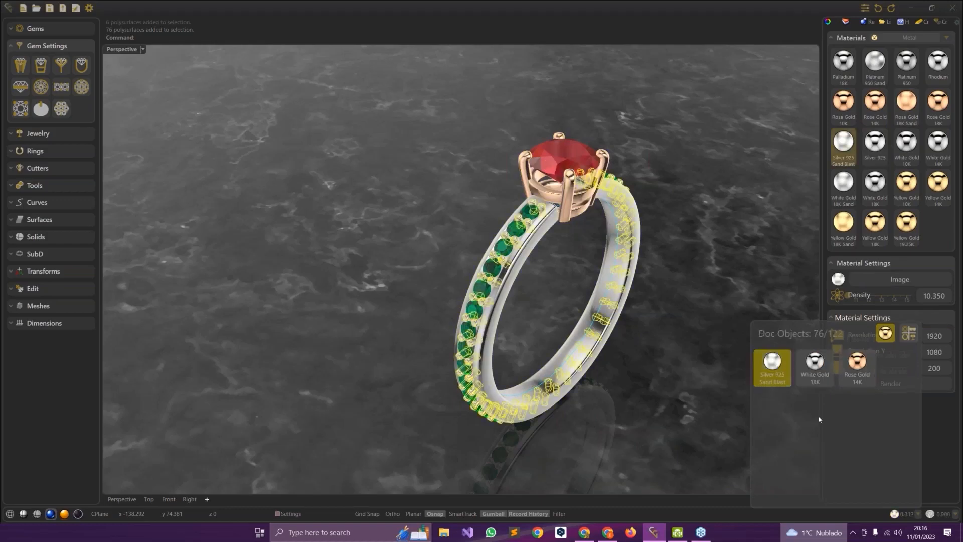
left_click(816, 380)
left_click(855, 379)
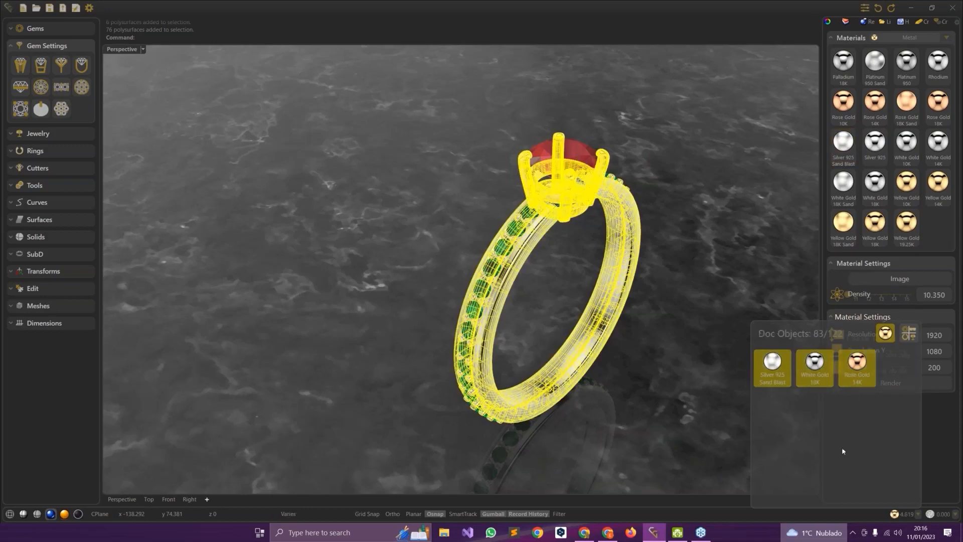
left_click(853, 379)
left_click(817, 377)
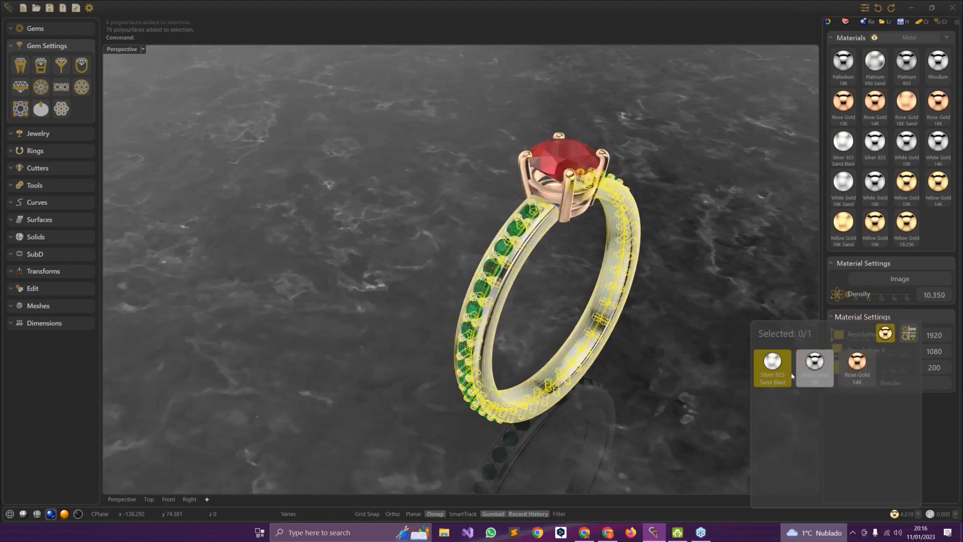
left_click(770, 372)
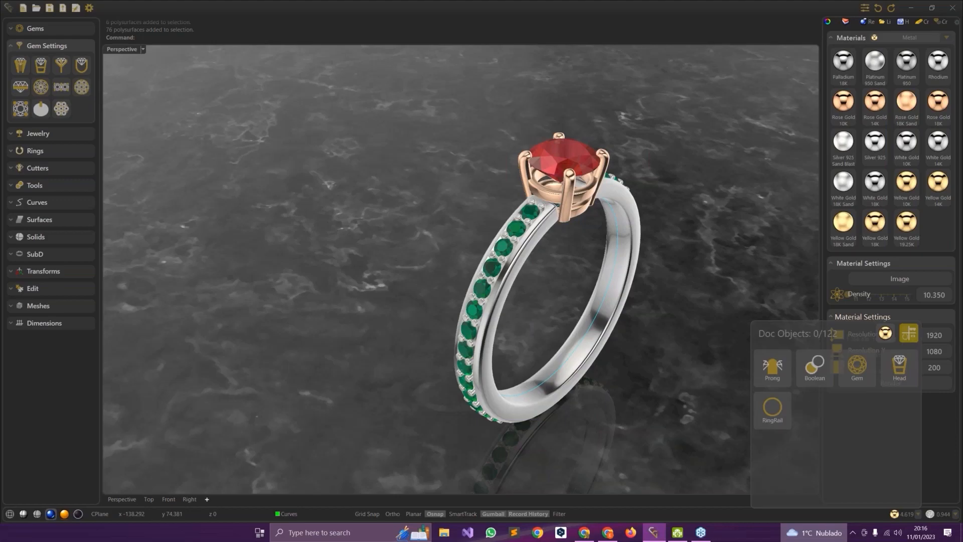
Open the Channel Cutter inside the Boolean history entry for editing and reduce its lateral distance slightly
left_click(924, 22)
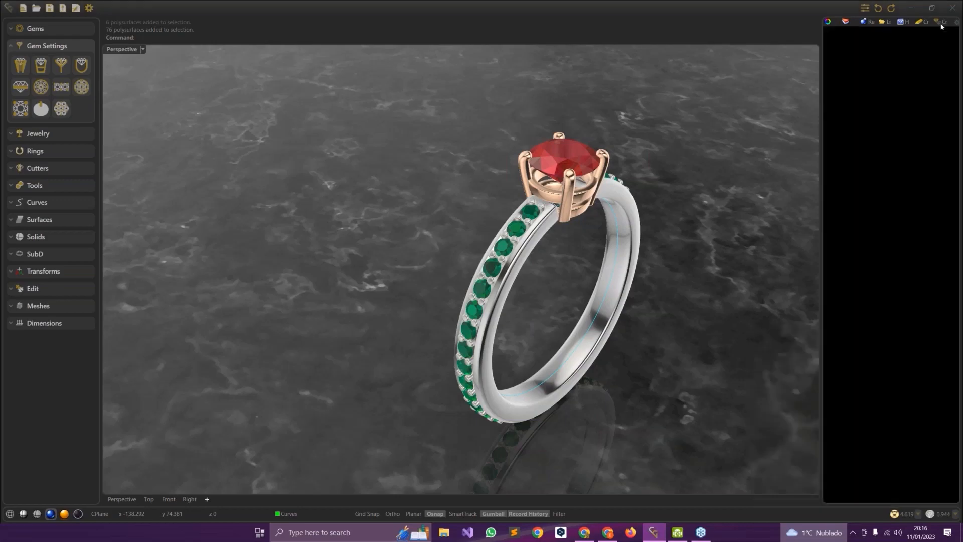
left_click(943, 56)
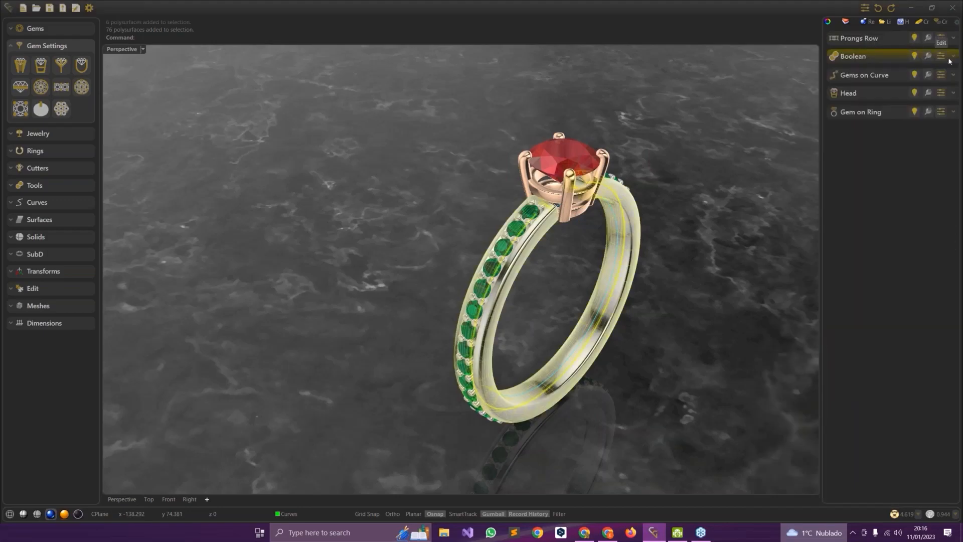
left_click(954, 57)
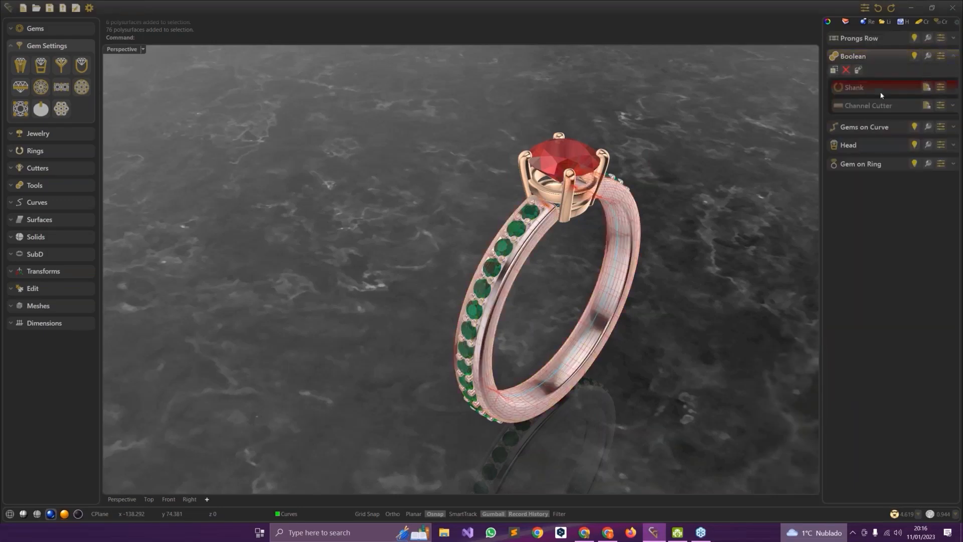
left_click(941, 106)
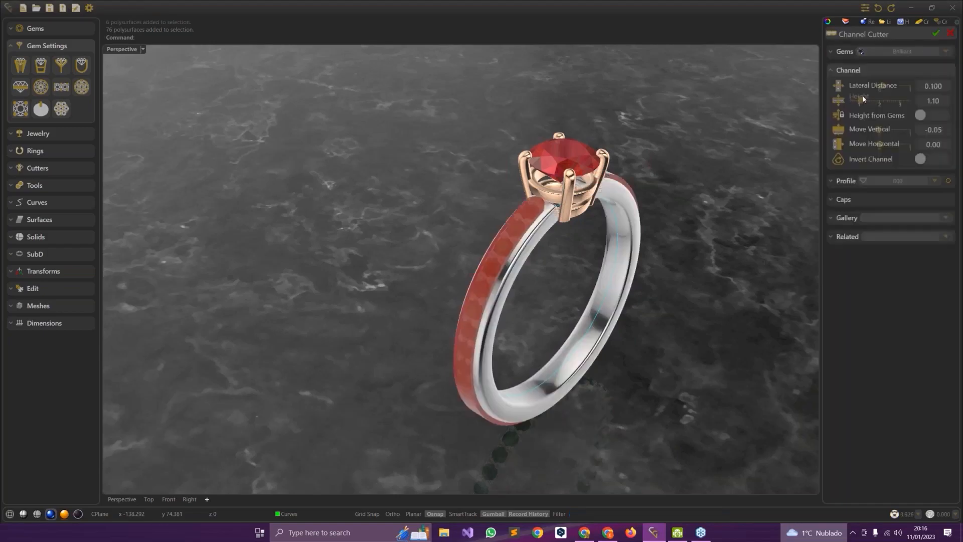
left_click_drag(883, 88, 878, 90)
right_click_drag(648, 240, 712, 242)
scroll(549, 236, "up", 4)
Set the channel cutter's profile to the round shape 001 and confirm the edit
left_click(847, 182)
left_click(876, 113)
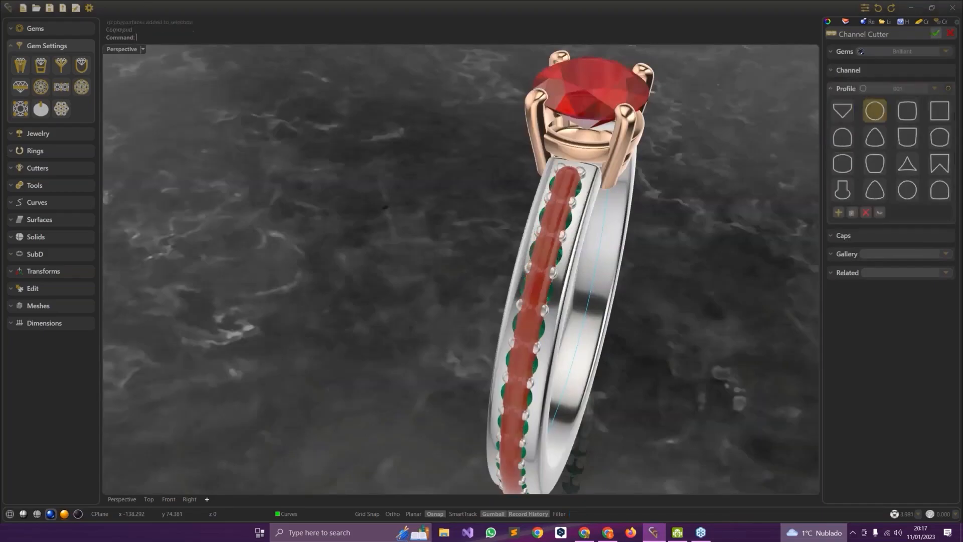
right_click(634, 231)
left_click(634, 230)
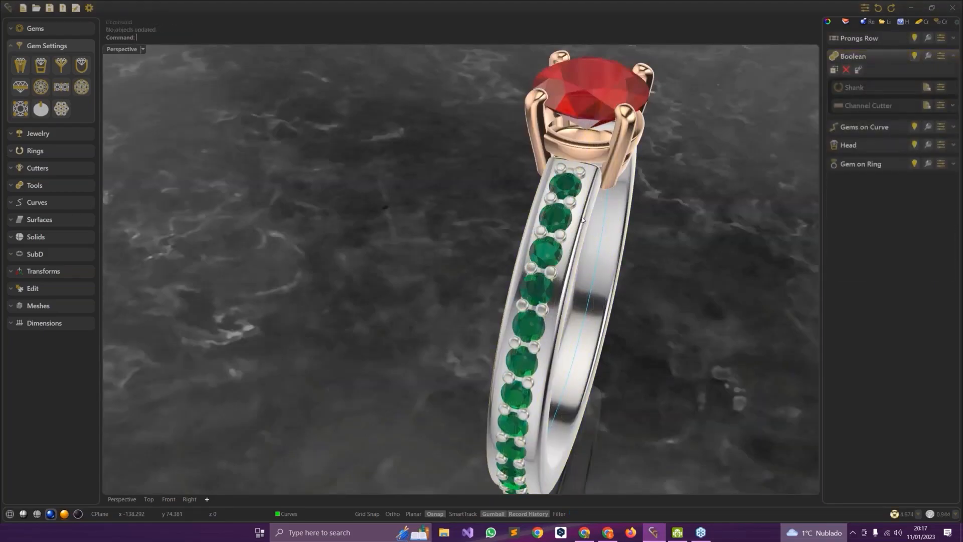
Hide the Gems on Curve temporarily to examine the recut channel beneath them, and show them again
scroll(549, 213, "up", 6)
right_click_drag(549, 213, 485, 240)
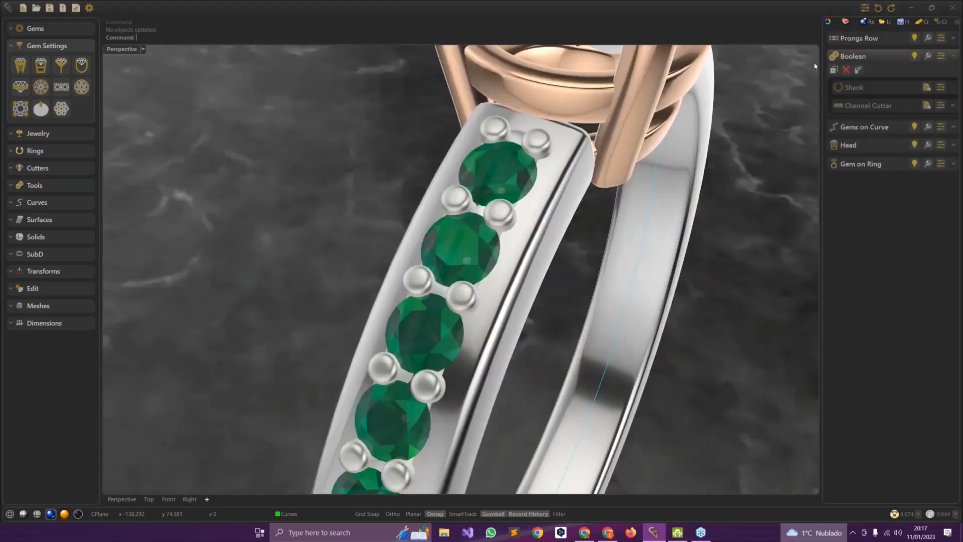
left_click(915, 127)
right_click_drag(354, 308, 362, 238)
scroll(332, 270, "down", 5)
scroll(459, 207, "up", 3)
right_click_drag(456, 234, 474, 236)
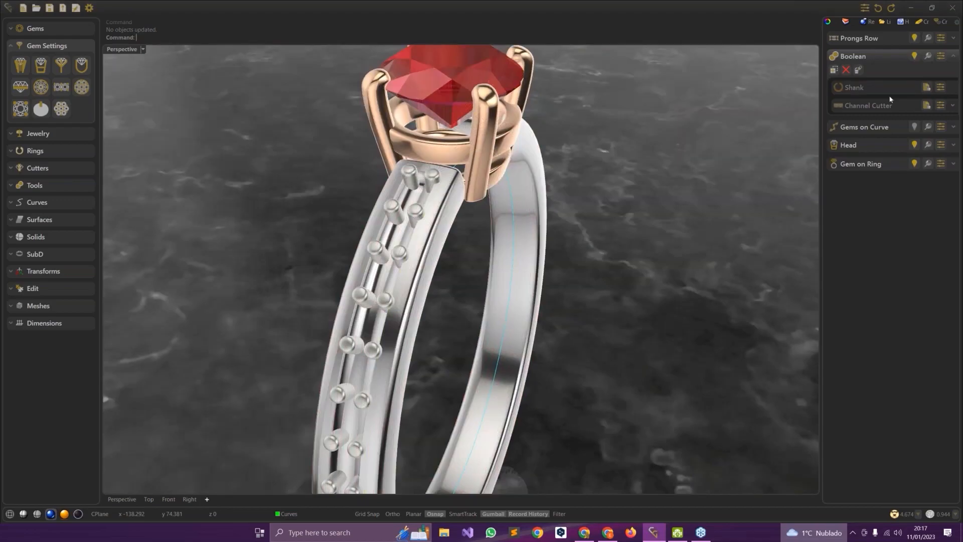
left_click(914, 127)
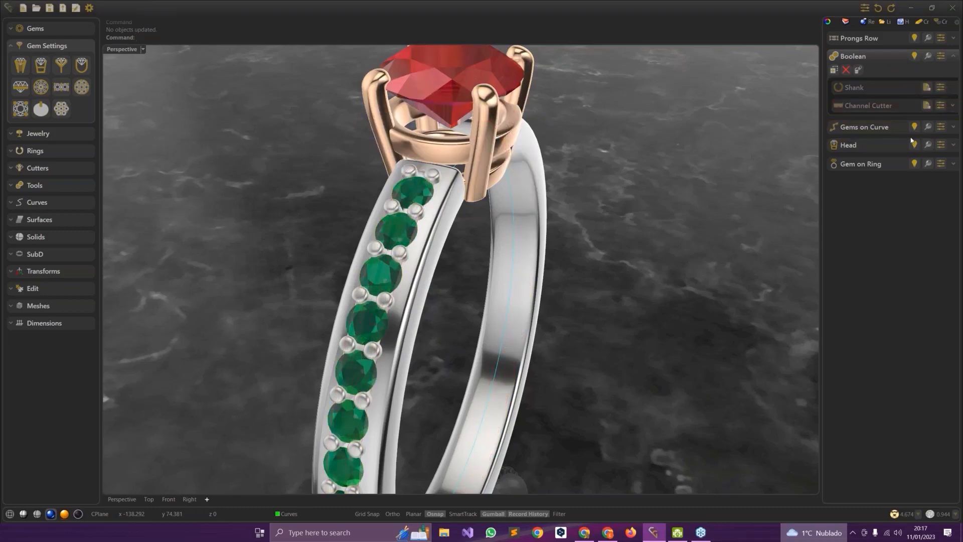
Bring the Channel Cutter out of the Boolean as a separate entry in the history
left_click(927, 107)
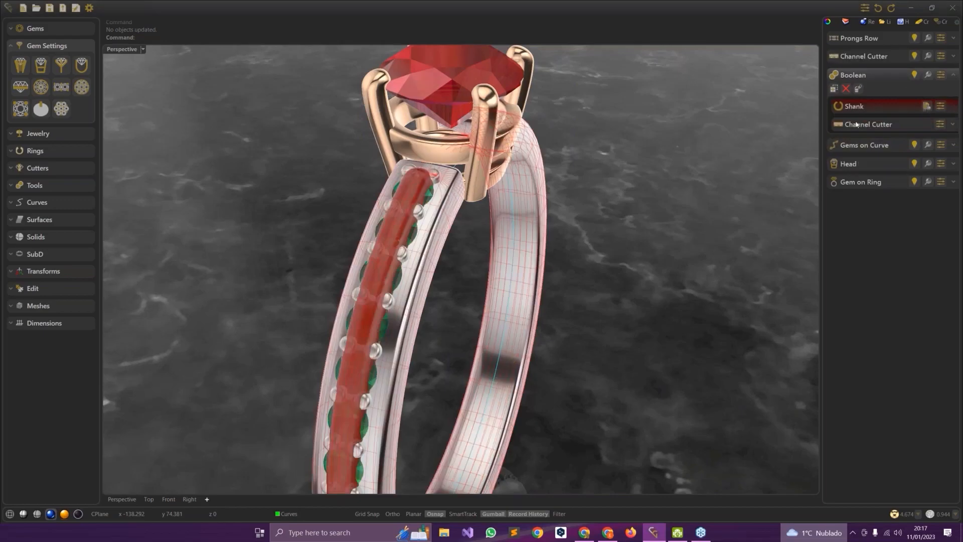
Select the separate Channel Cutter entry outside the Boolean and delete it, keeping the recut shank
right_click_drag(692, 226, 638, 124)
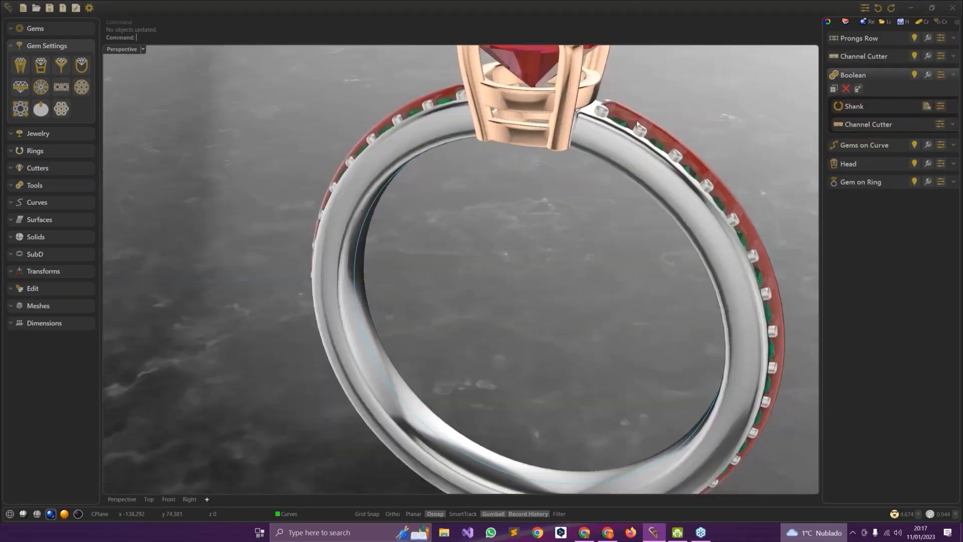
left_click(637, 124)
left_click(643, 132)
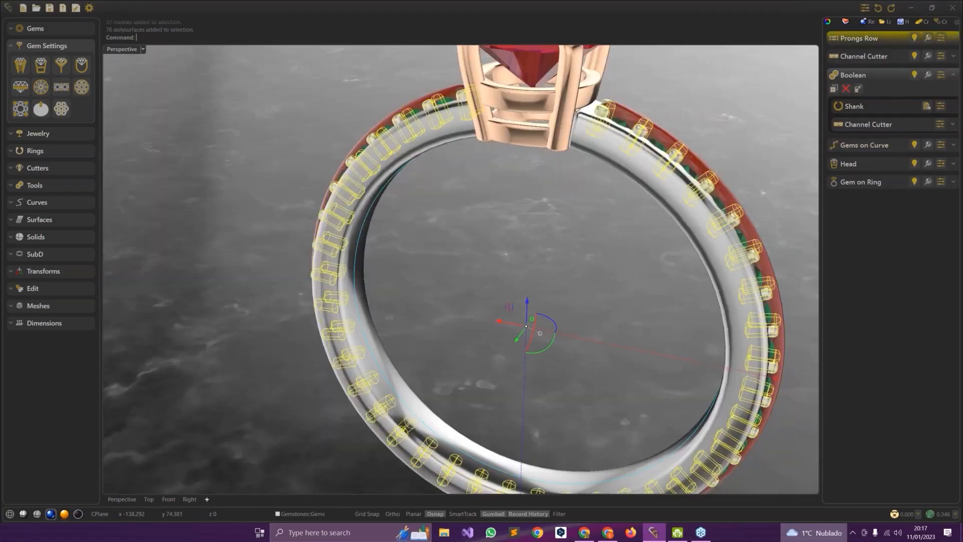
right_click_drag(643, 132, 731, 93)
left_click(731, 92)
left_click(853, 58)
left_click(649, 248)
mouse_move(650, 248)
right_mouse_down()
mouse_move(595, 260)
mouse_move(652, 240)
right_mouse_up()
left_click(704, 143)
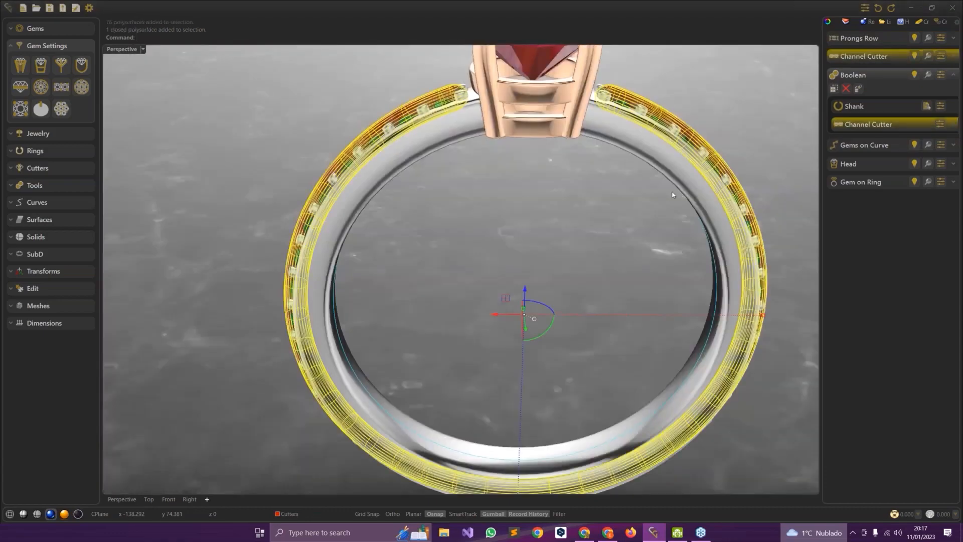
right_click_drag(630, 185, 602, 206)
scroll(603, 207, "down", 4)
key("Delete")
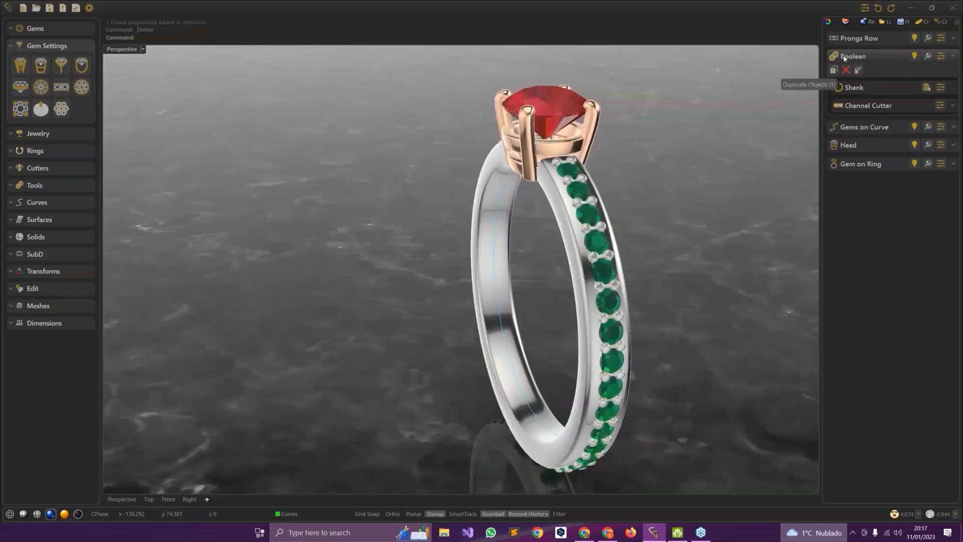
Review the entries inside the Boolean in the history, collapse it and examine the ring from several sides
left_click(954, 55)
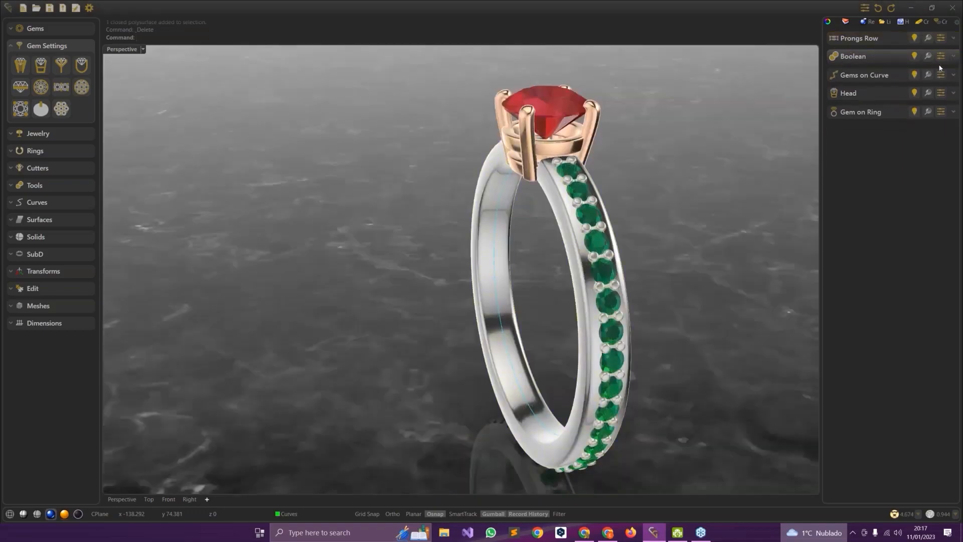
left_click(954, 56)
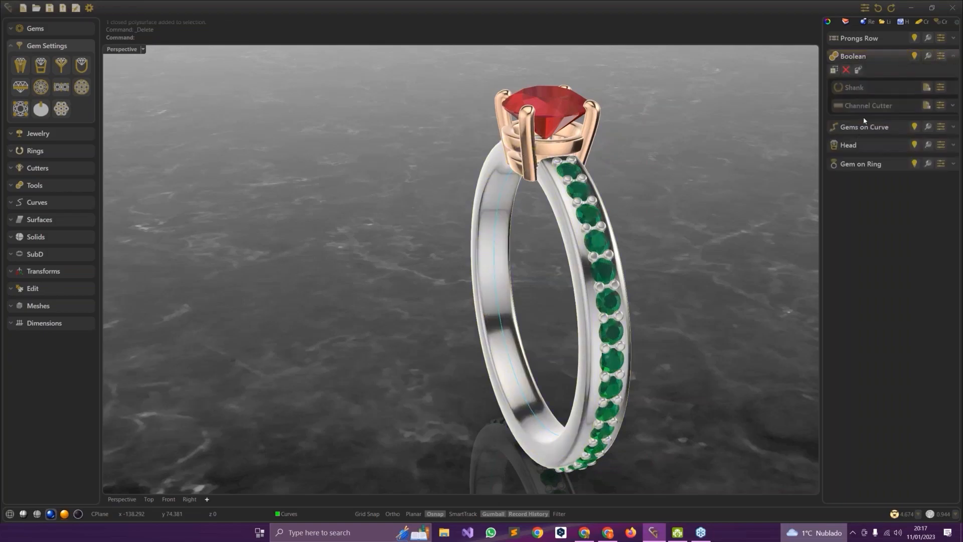
left_click(954, 56)
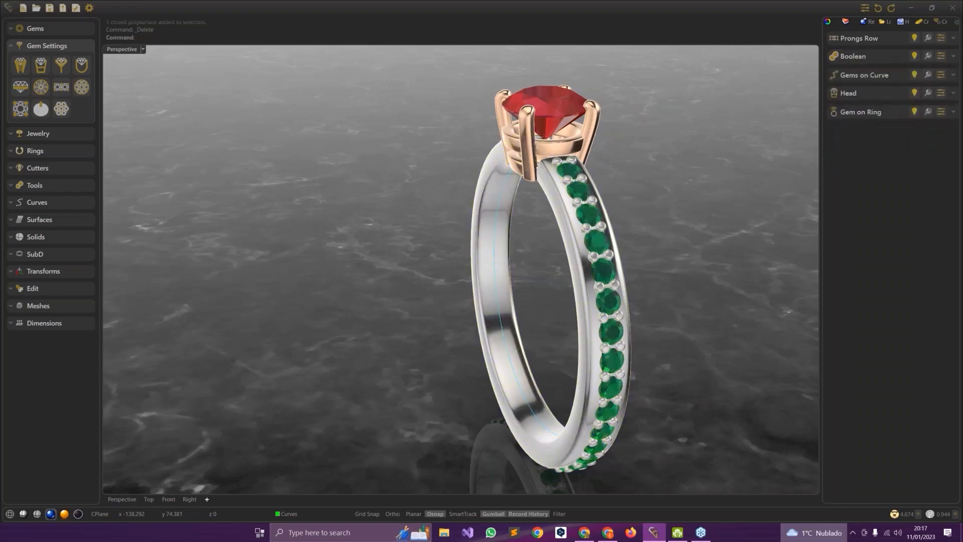
right_click_drag(311, 286, 437, 330)
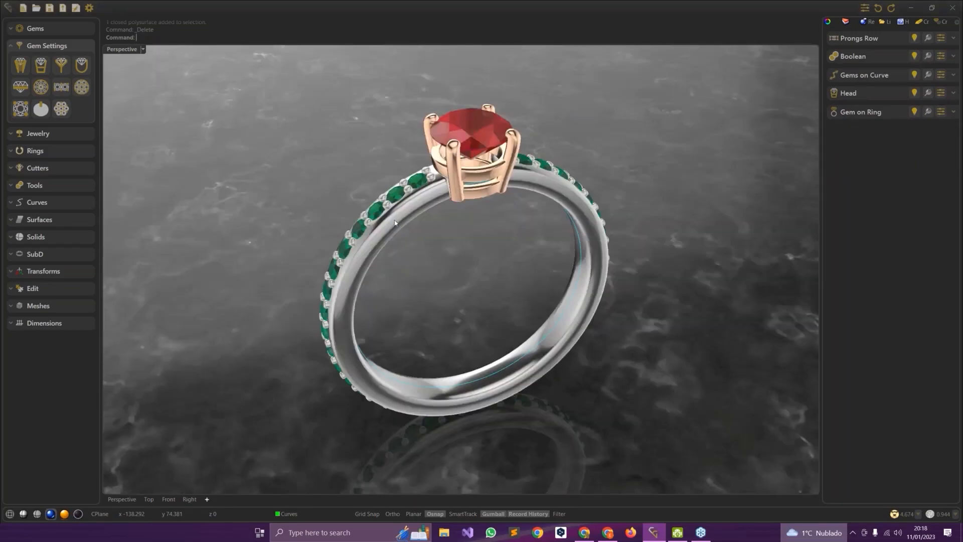
scroll(395, 221, "down", 6)
right_click_drag(296, 231, 351, 249)
left_click_drag(252, 147, 535, 404)
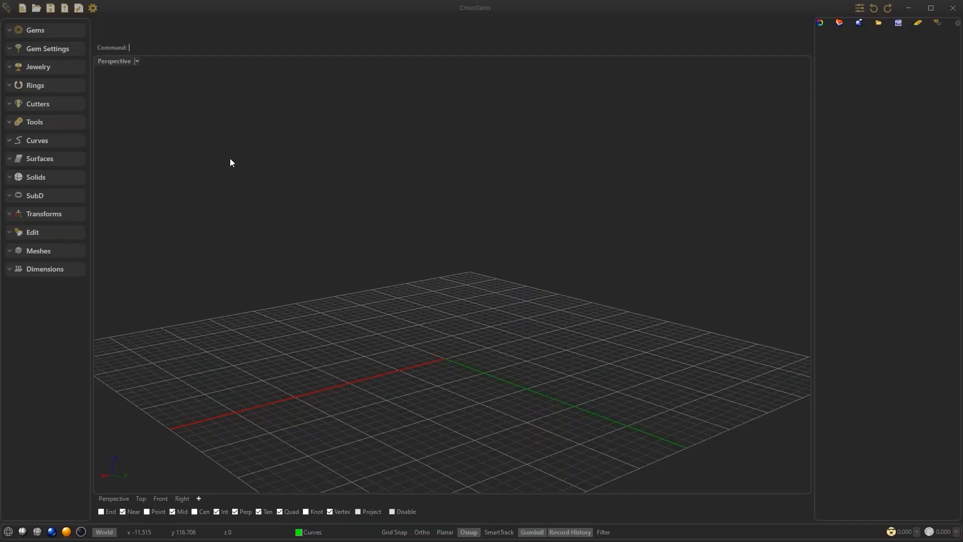
Start a Bombe Ring in the empty scene
right_click_drag(229, 159, 275, 174)
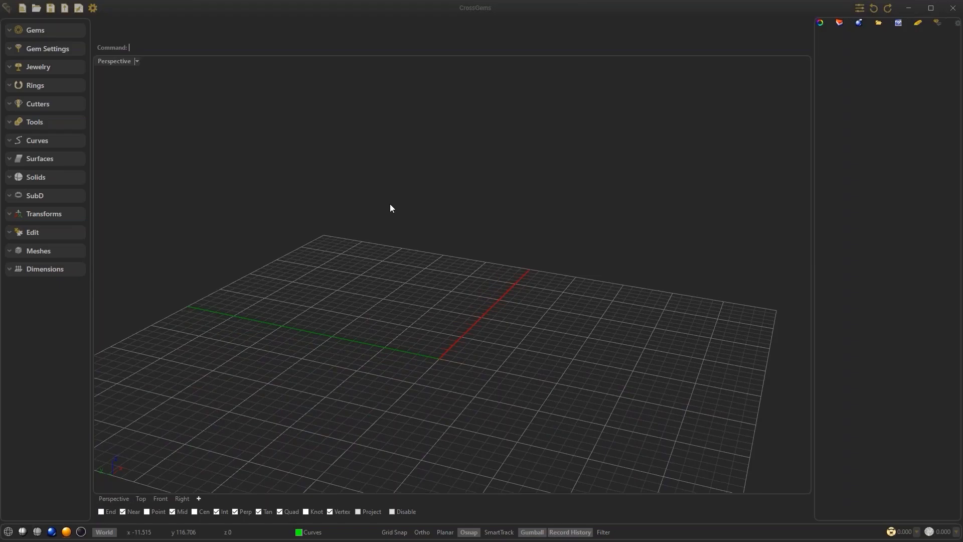
right_click_drag(385, 204, 293, 177)
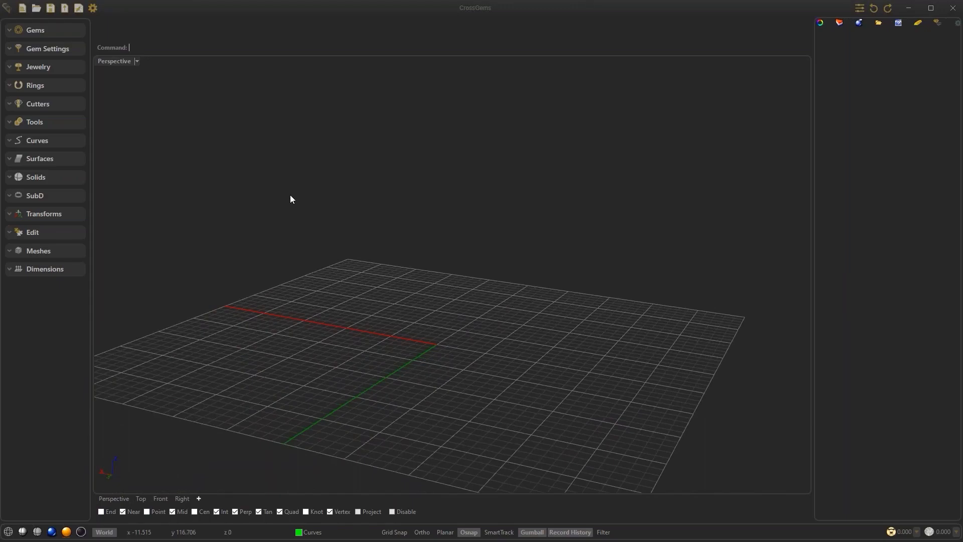
right_click_drag(182, 167, 157, 151)
left_click(45, 85)
left_click(71, 107)
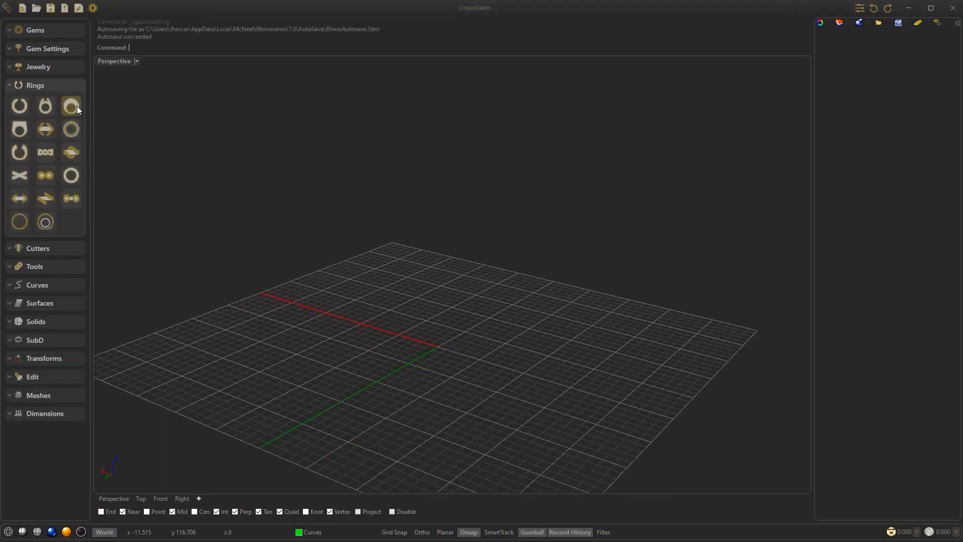
right_click_drag(311, 144, 753, 169)
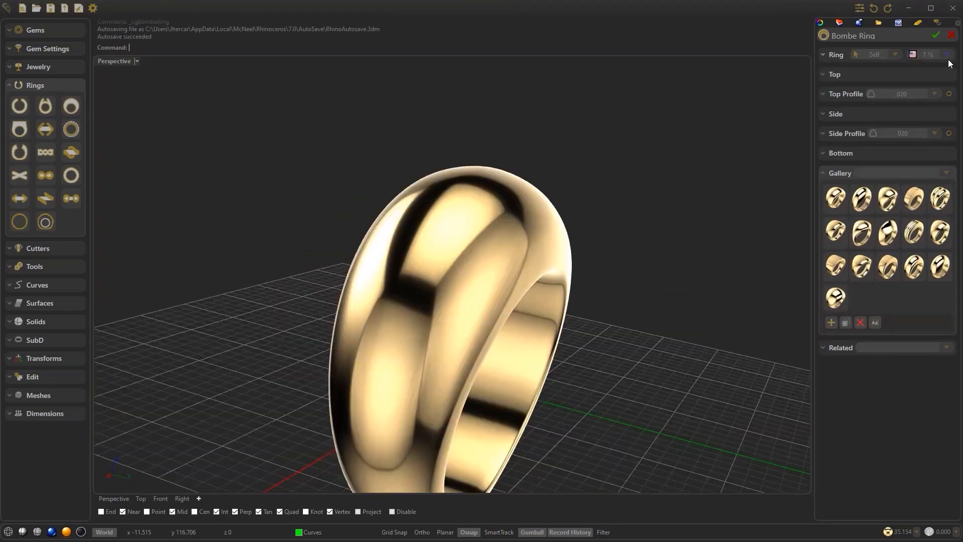
Review the ring size and profile choices, keep profile 020 for top and side, and confirm the Bombe Ring
left_click(938, 54)
left_click(938, 72)
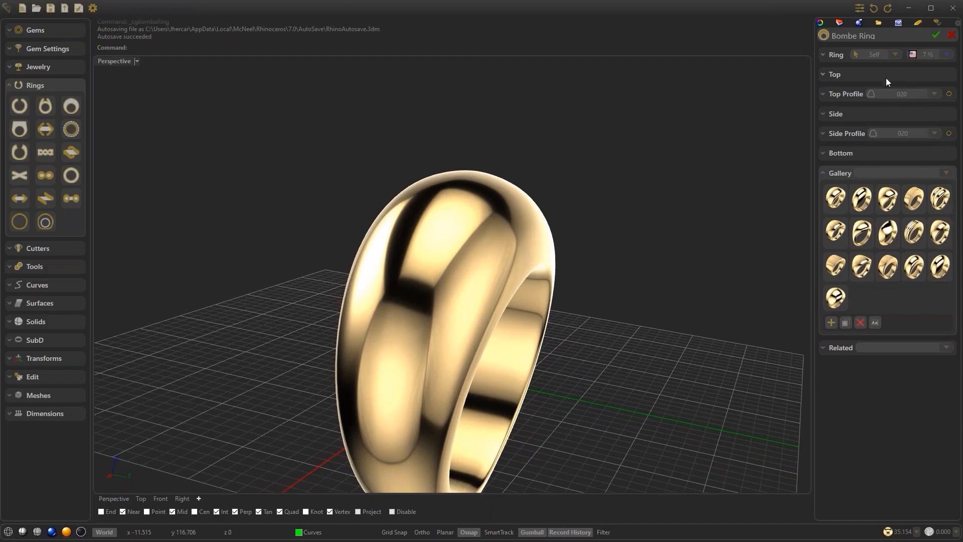
left_click(893, 95)
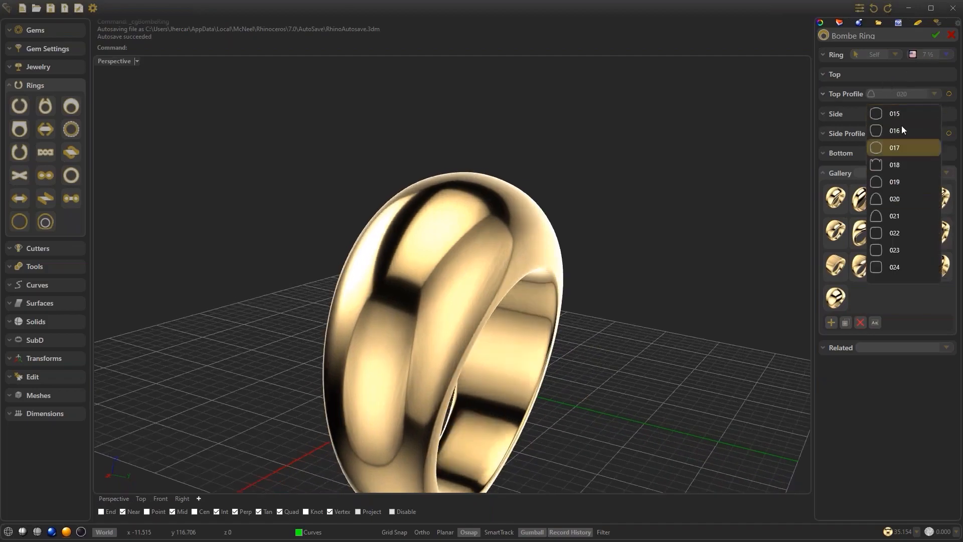
left_click(894, 199)
left_click(899, 133)
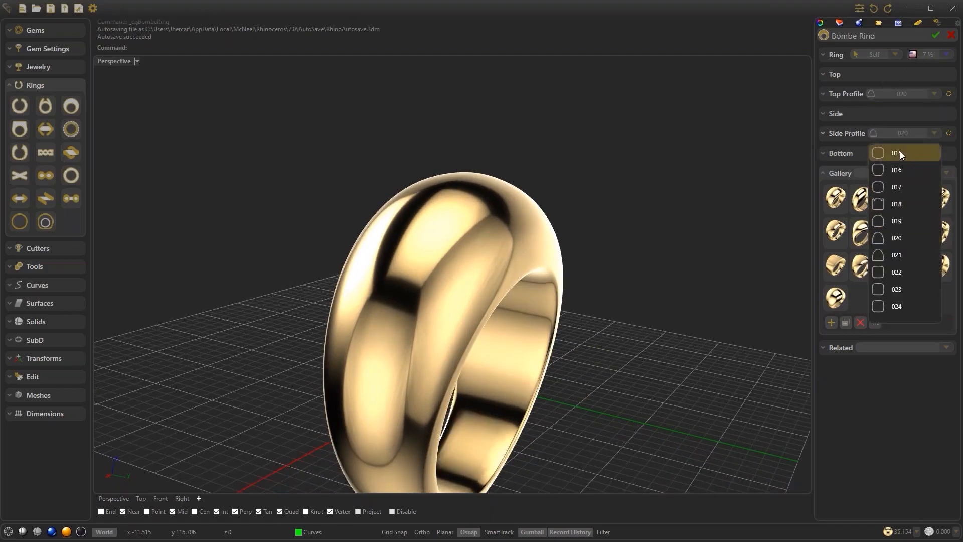
left_click(899, 136)
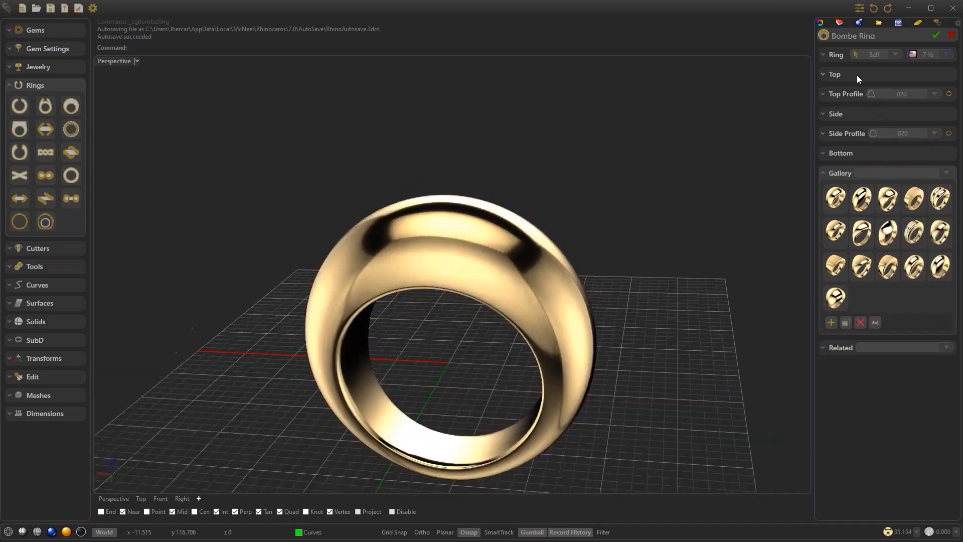
left_click(936, 36)
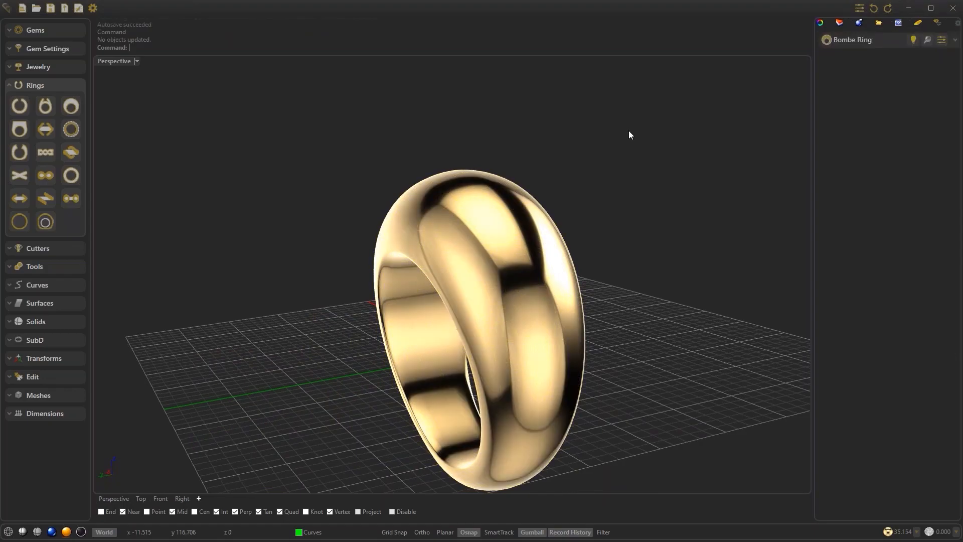
Run Auto Squish on the bombe ring and choose the diamond lattice Jali pattern 007
left_click(473, 204)
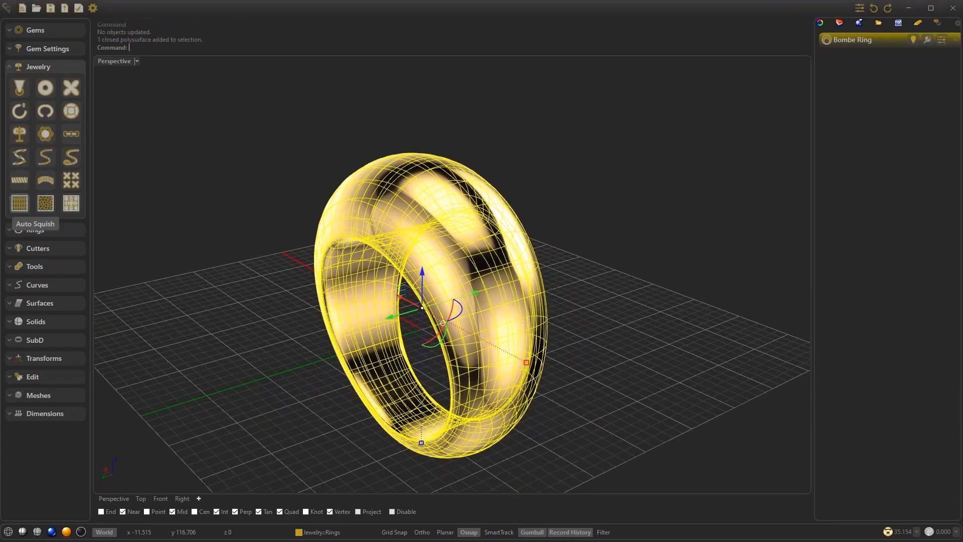
left_click(19, 203)
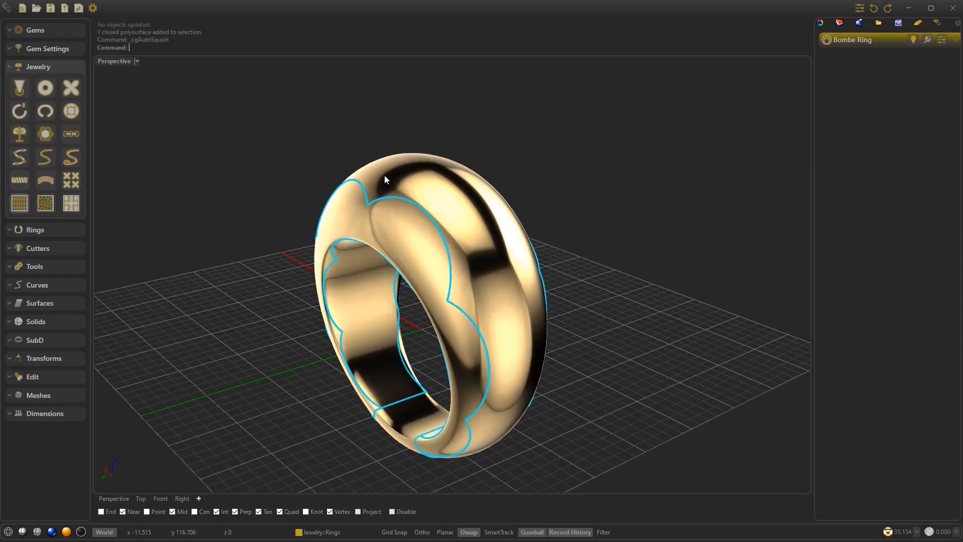
left_click(834, 192)
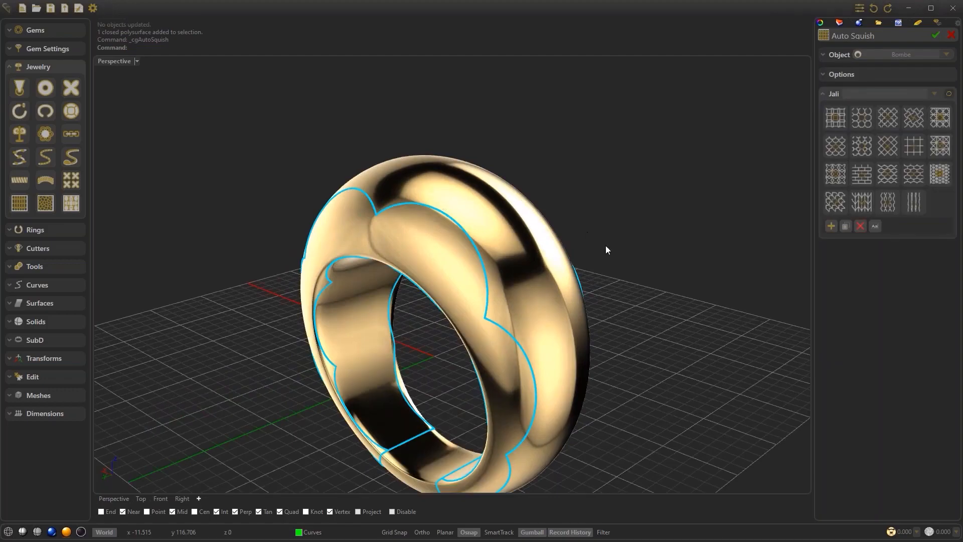
right_click_drag(595, 231, 787, 211)
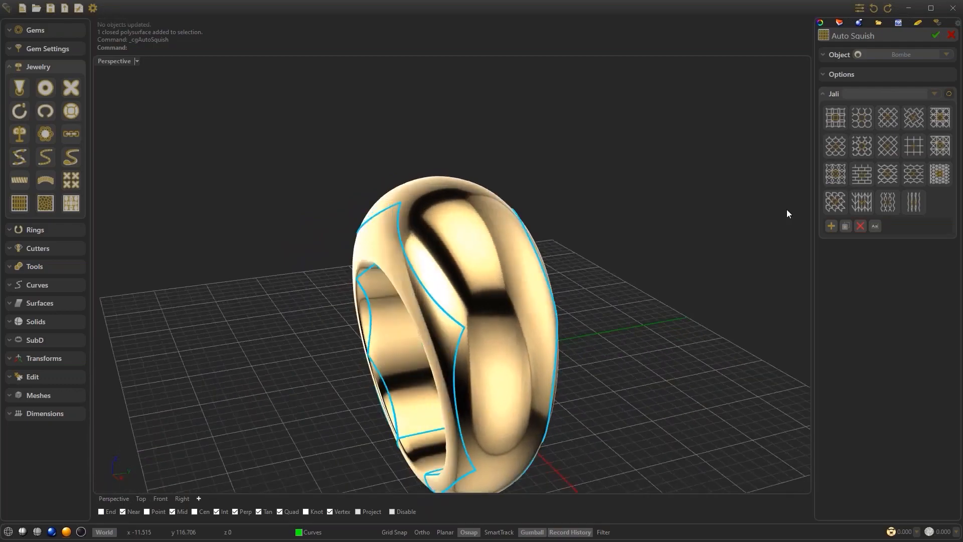
left_click(888, 147)
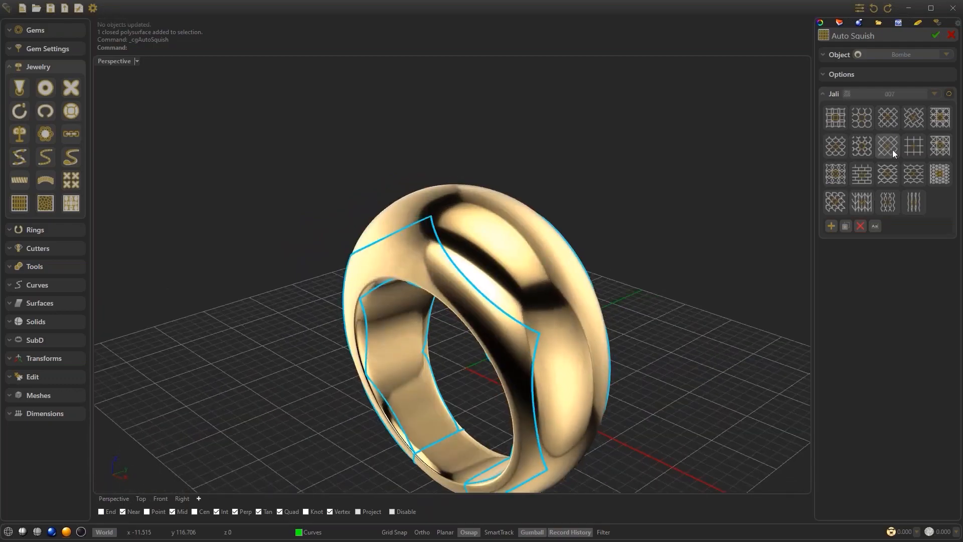
Set both the U Copies and V Copies of the Jali pattern to 14
left_click(859, 77)
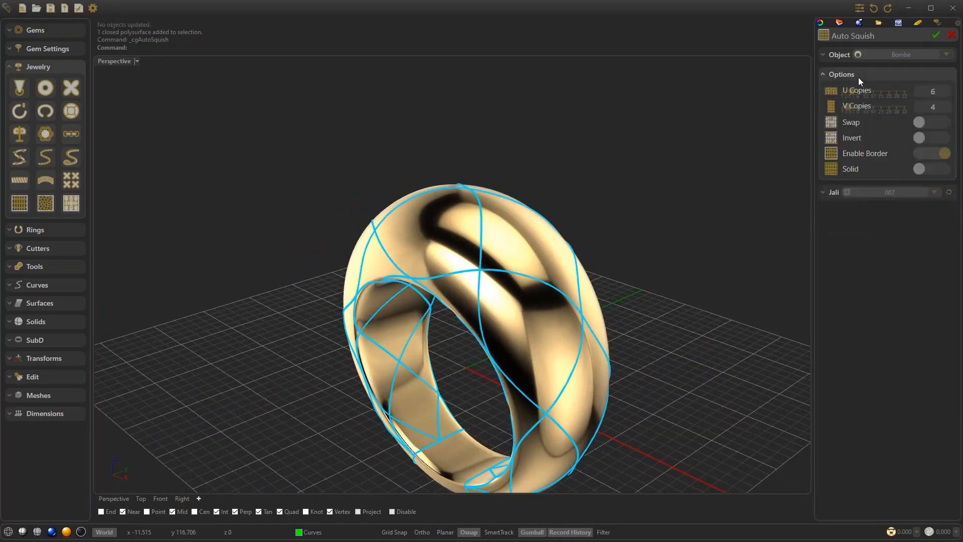
scroll(854, 94, "up", 6)
left_click_drag(853, 107, 869, 91)
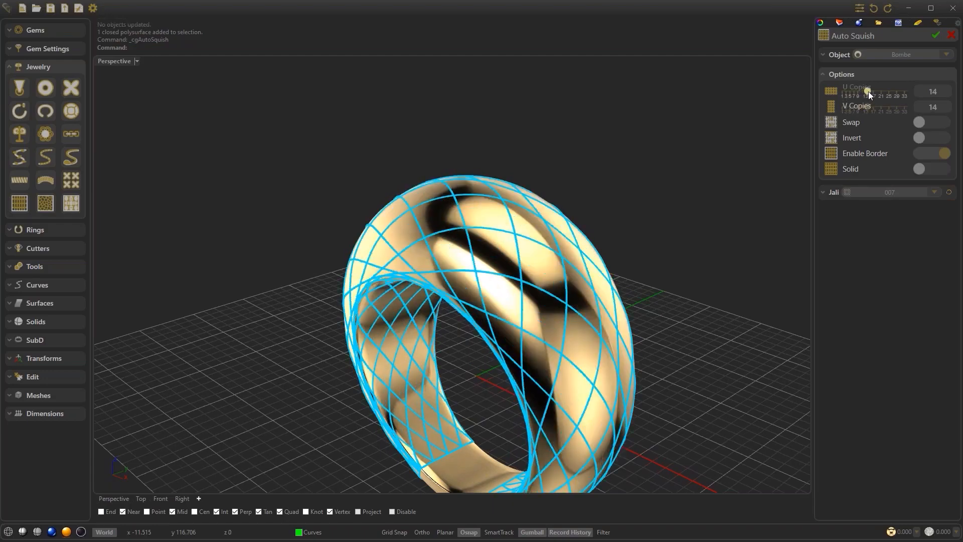
right_click_drag(808, 116, 787, 126)
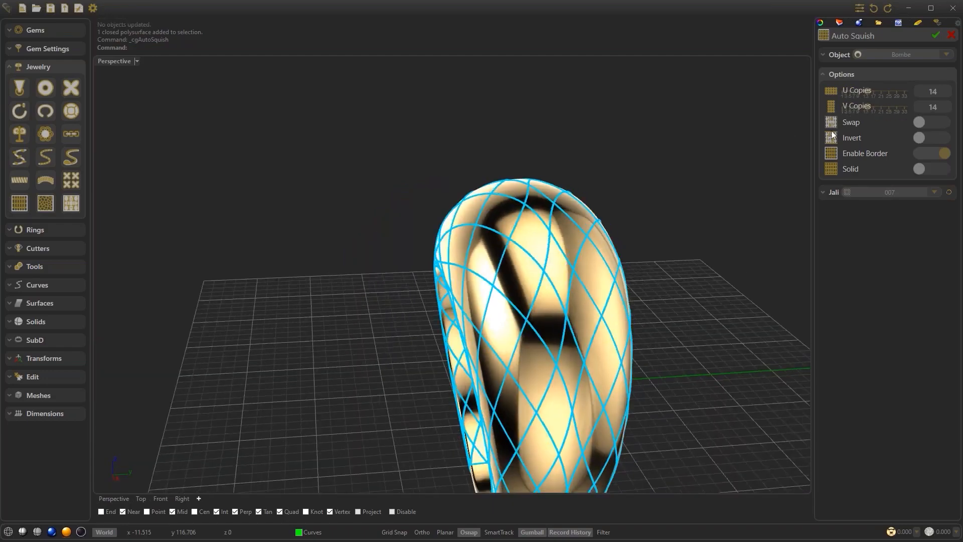
Make the Jali pattern solid with a thickness of 0.70 and confirm the Auto Squish
right_click_drag(872, 142, 925, 167)
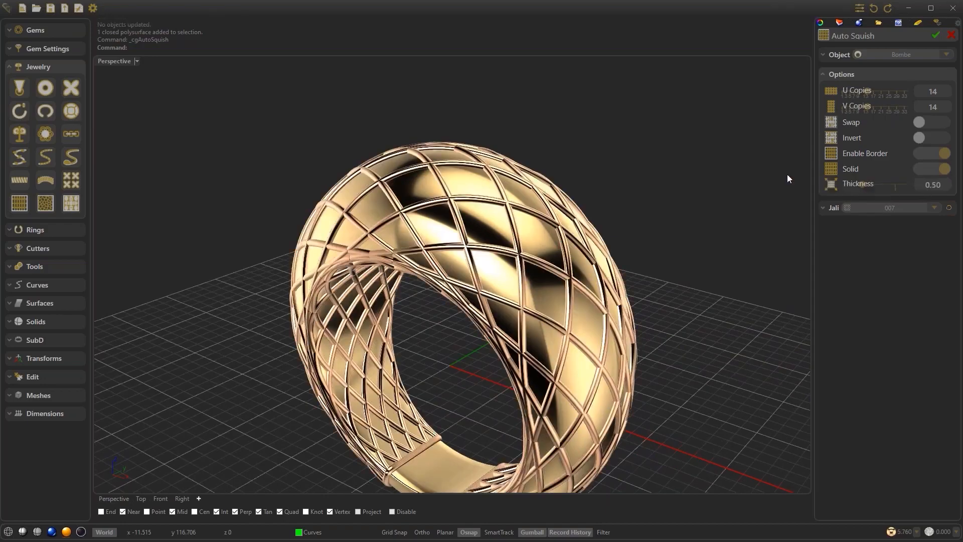
right_click_drag(788, 174, 930, 184)
type("0")
key("BackSpace")
type("70")
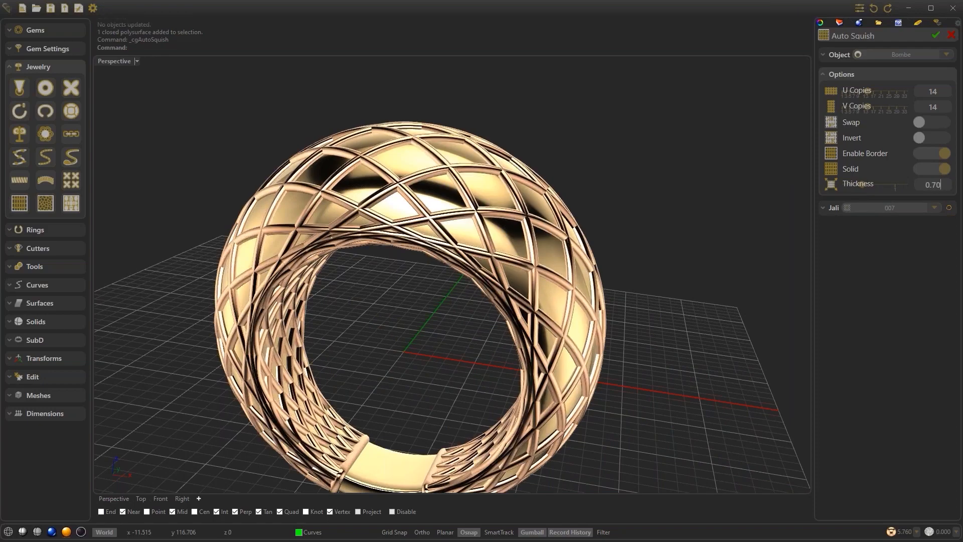
right_click_drag(720, 174, 565, 193)
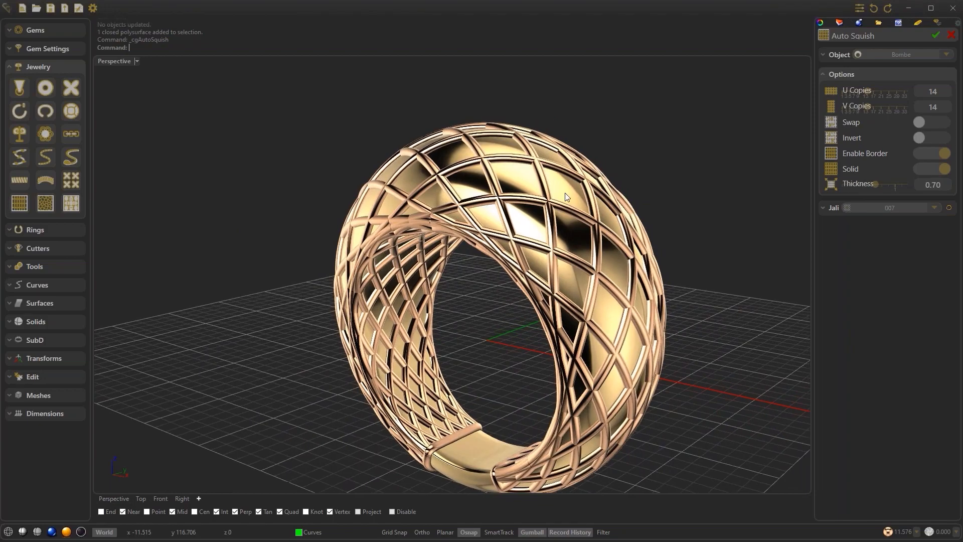
left_click(937, 35)
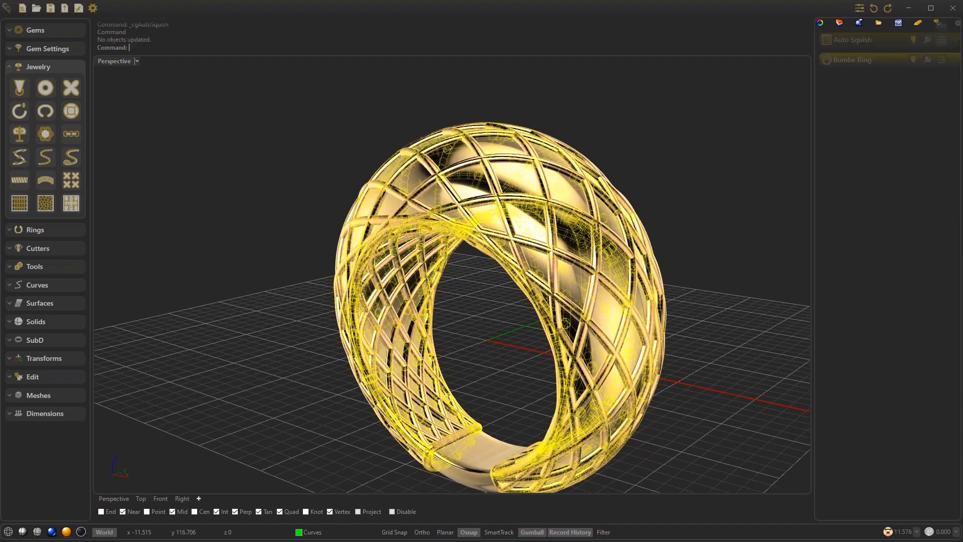
Run Boolean Intersection with the bombe ring as Object A and the Auto Squish lattice as Object B
left_click(55, 266)
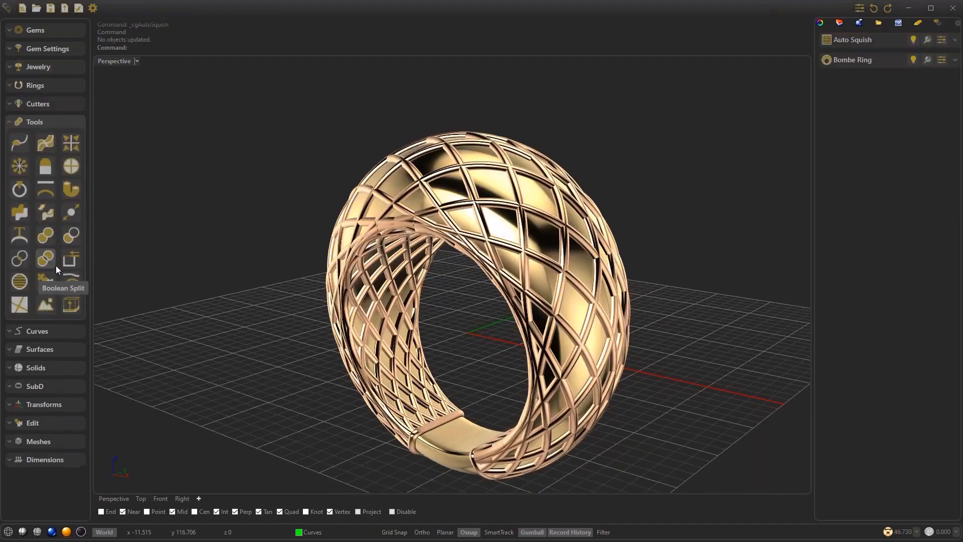
left_click(20, 259)
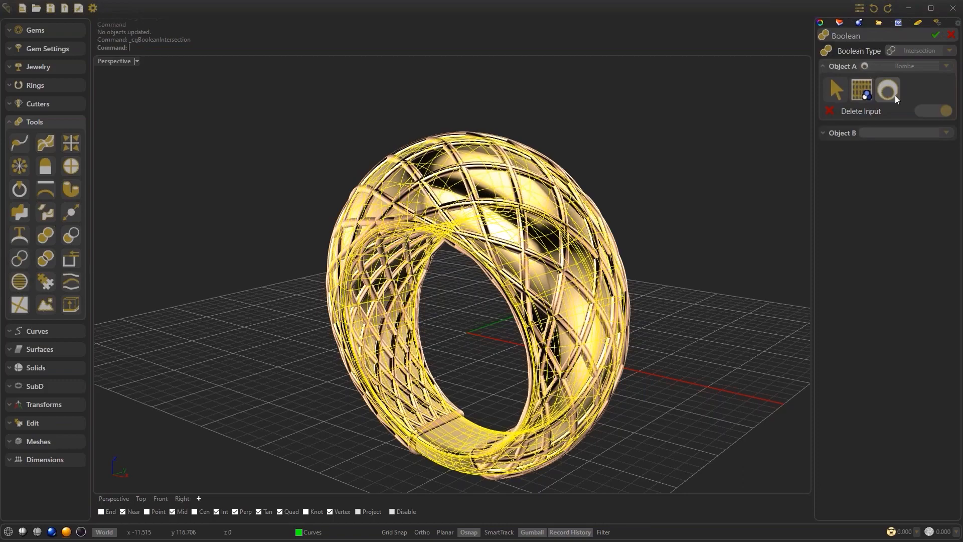
left_click(895, 96)
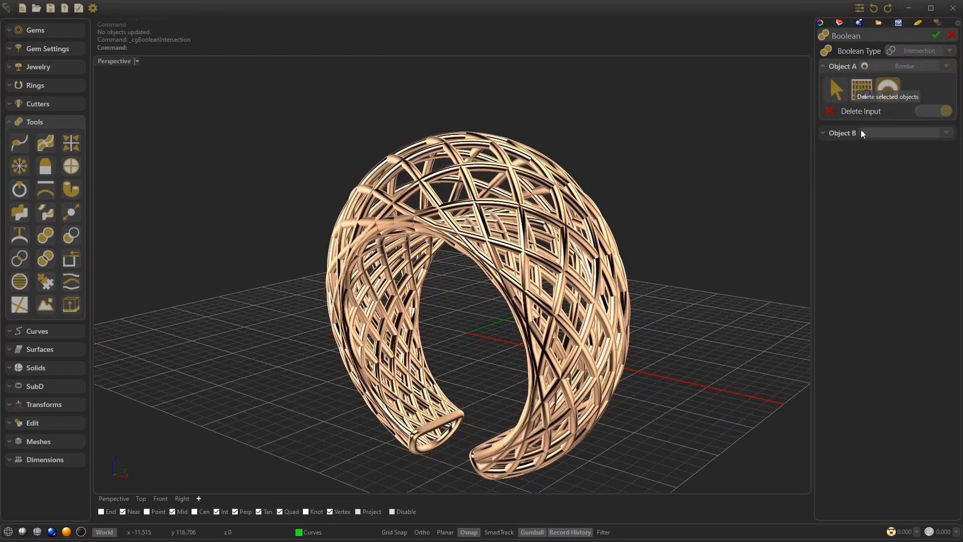
left_click(861, 132)
left_click(861, 111)
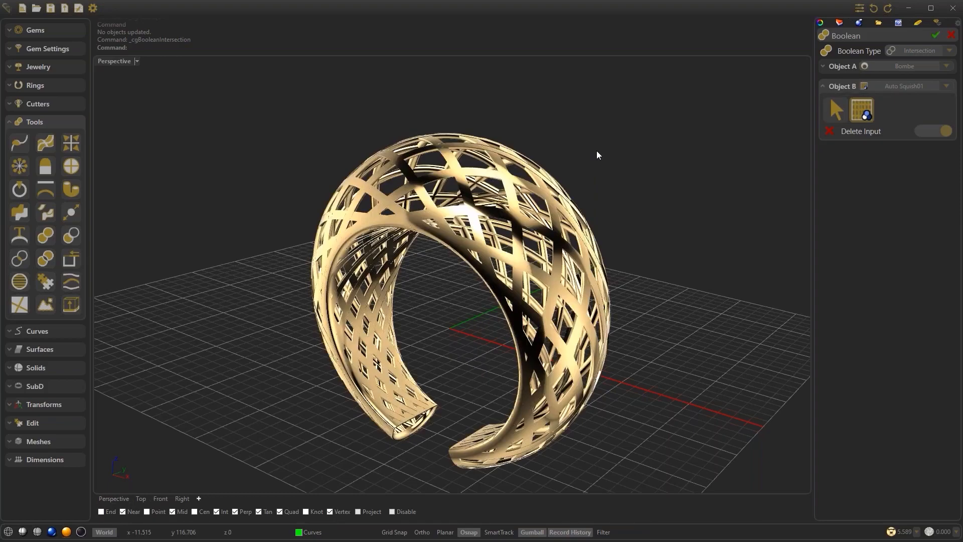
Turn off Delete Input for both Object A and Object B, and confirm the Boolean intersection
left_click(842, 67)
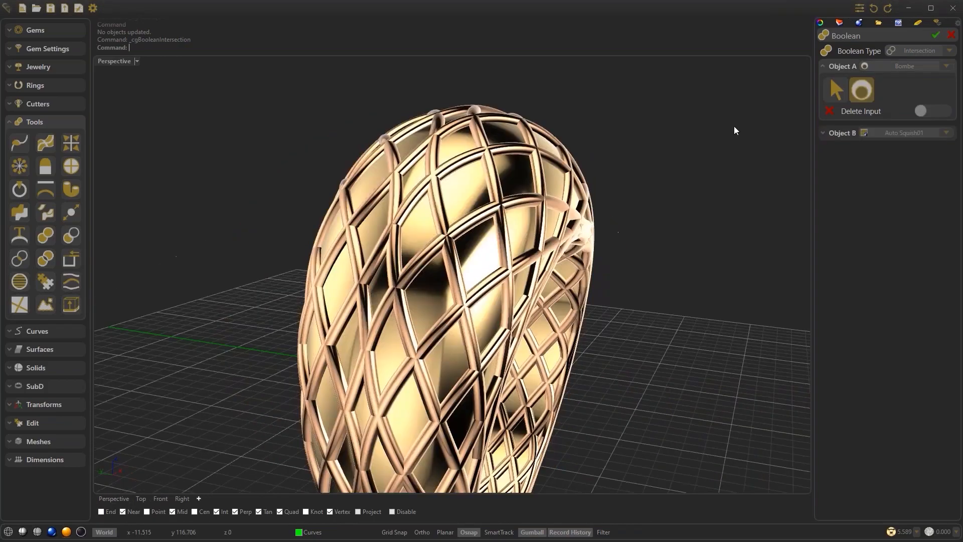
right_click_drag(740, 128, 747, 122)
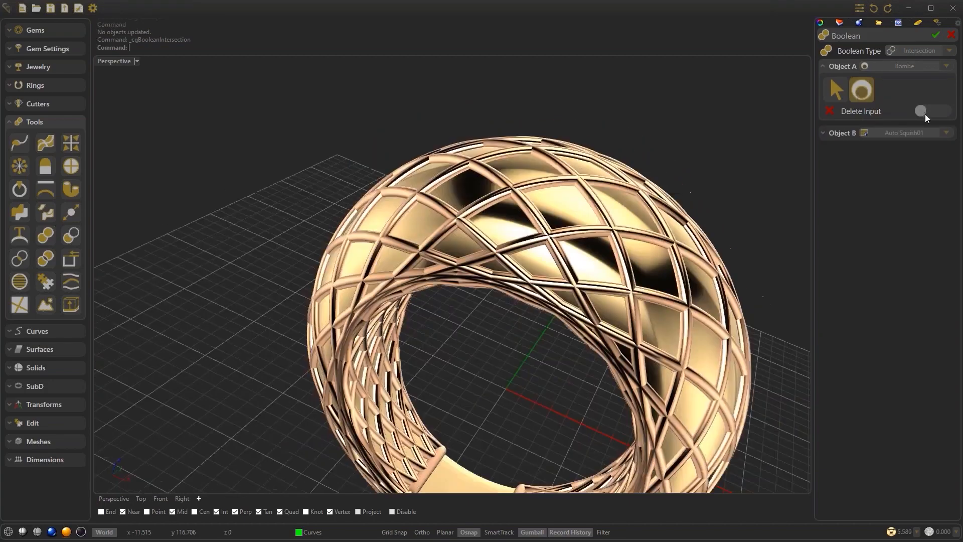
left_click(843, 132)
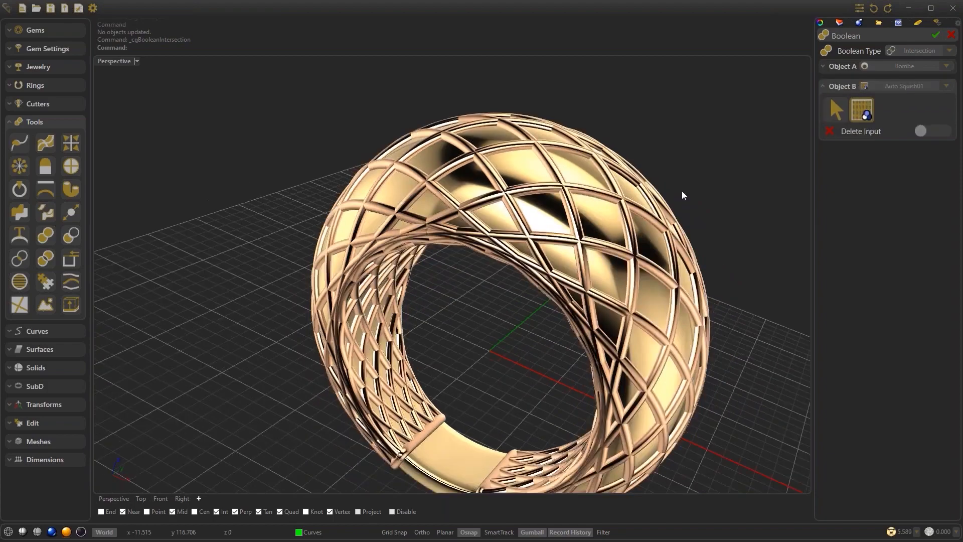
left_click(935, 36)
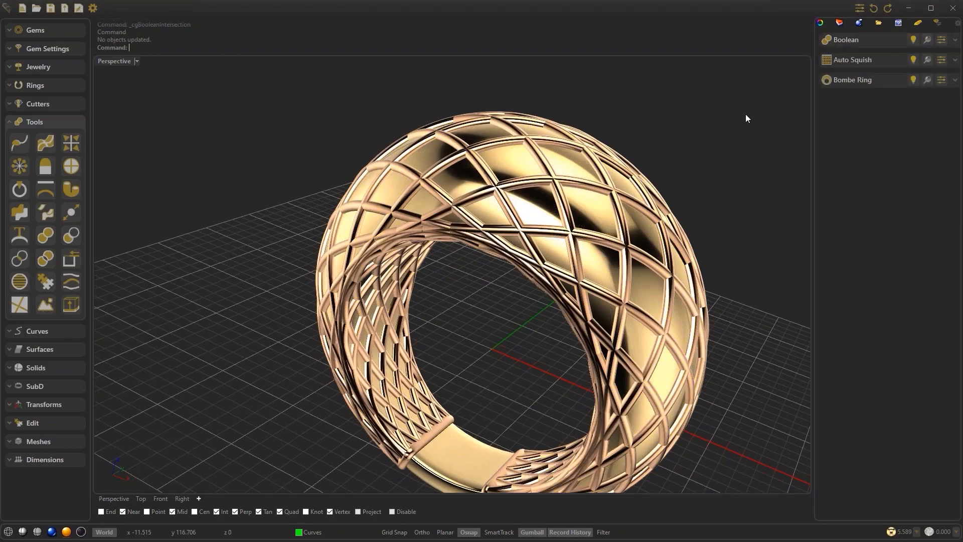
Isolate the Boolean result for inspection, and swap back by hiding it and showing the Bombe Ring and Auto Squish
left_click(914, 79)
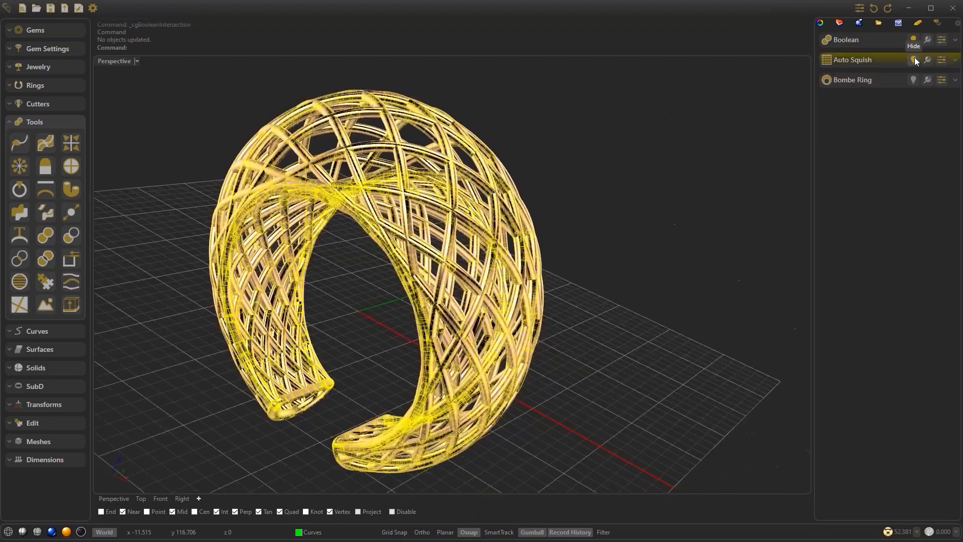
left_click(914, 59)
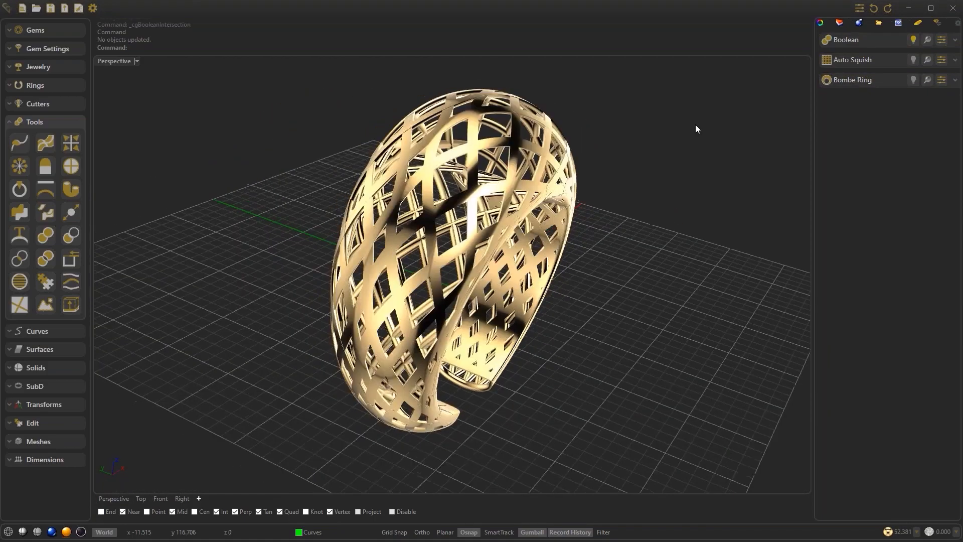
left_click(913, 40)
left_click(913, 82)
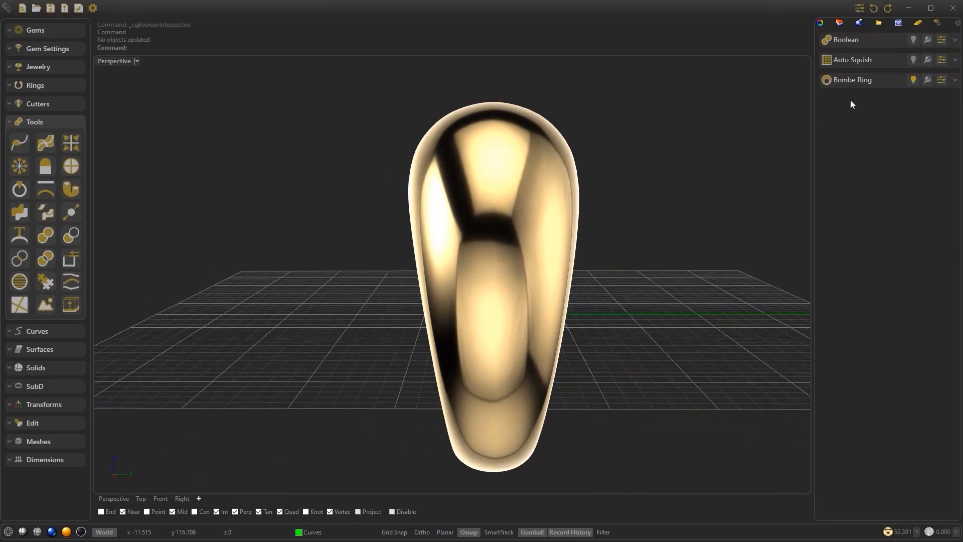
left_click(914, 59)
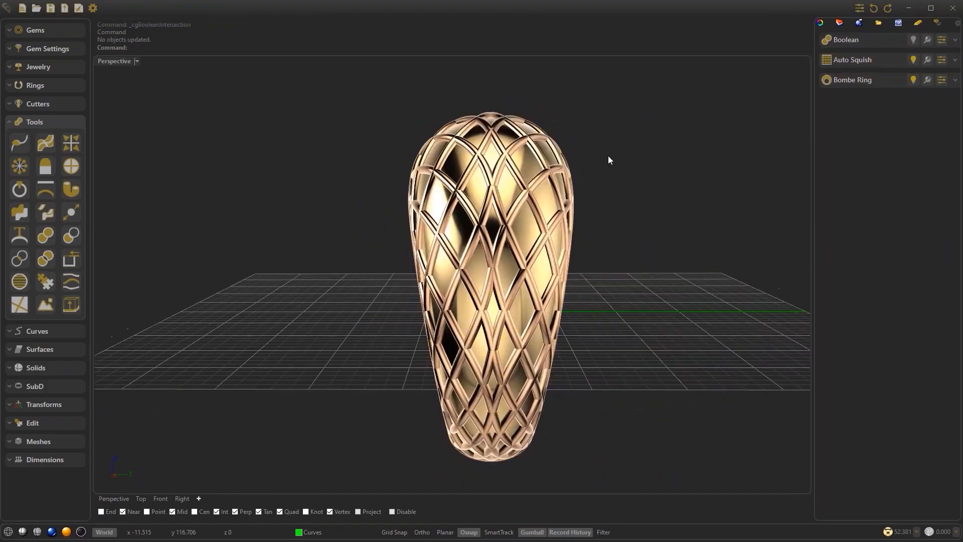
With object snaps disabled in the Right view, start a control-point curve from outside the ring's upper left diagonally down to its centreline
left_click(182, 499)
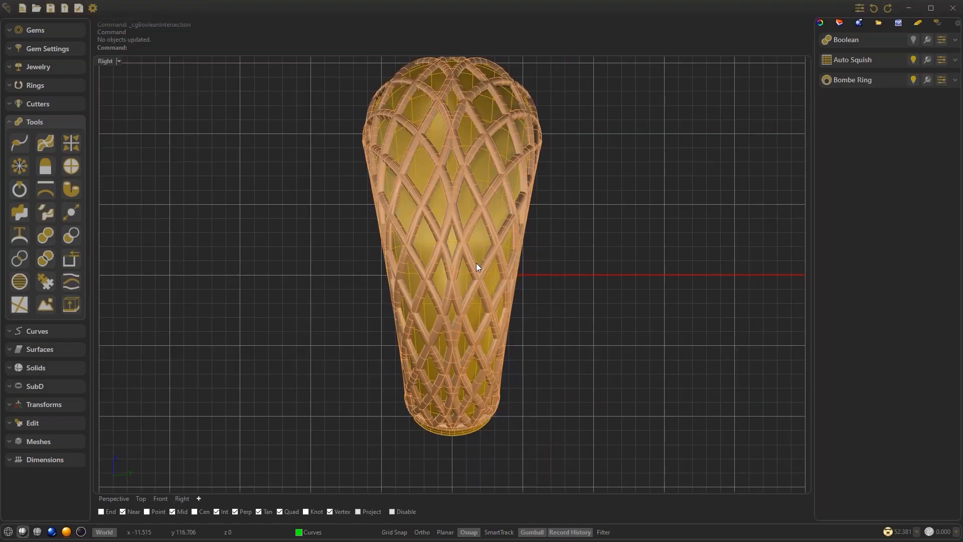
scroll(477, 263, "up", 1)
left_click(43, 332)
left_click(70, 184)
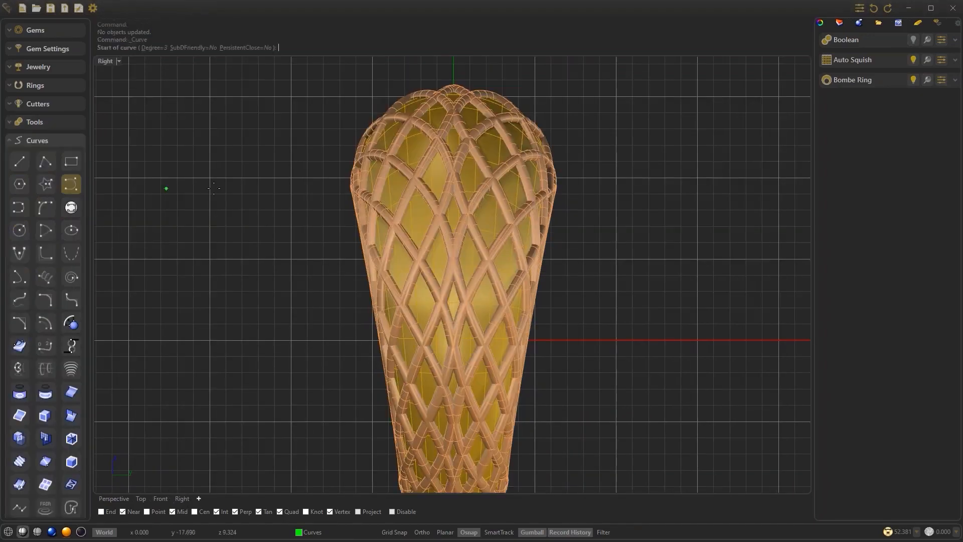
scroll(368, 278, "down", 1)
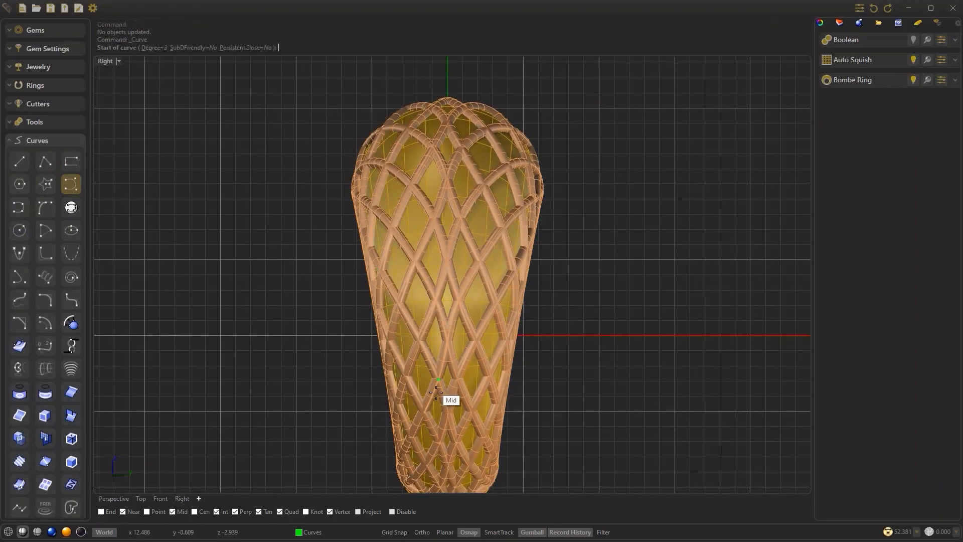
scroll(436, 393, "up", 1)
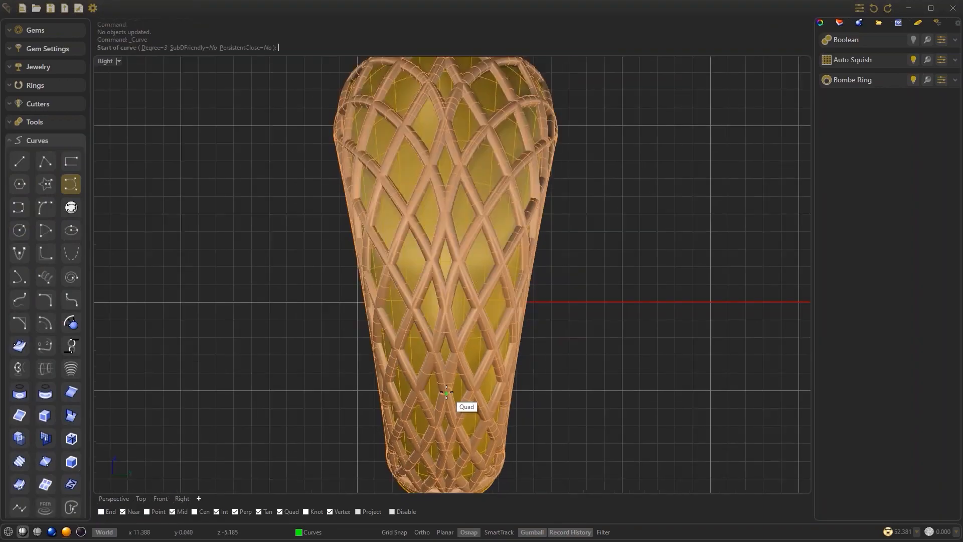
left_click(393, 513)
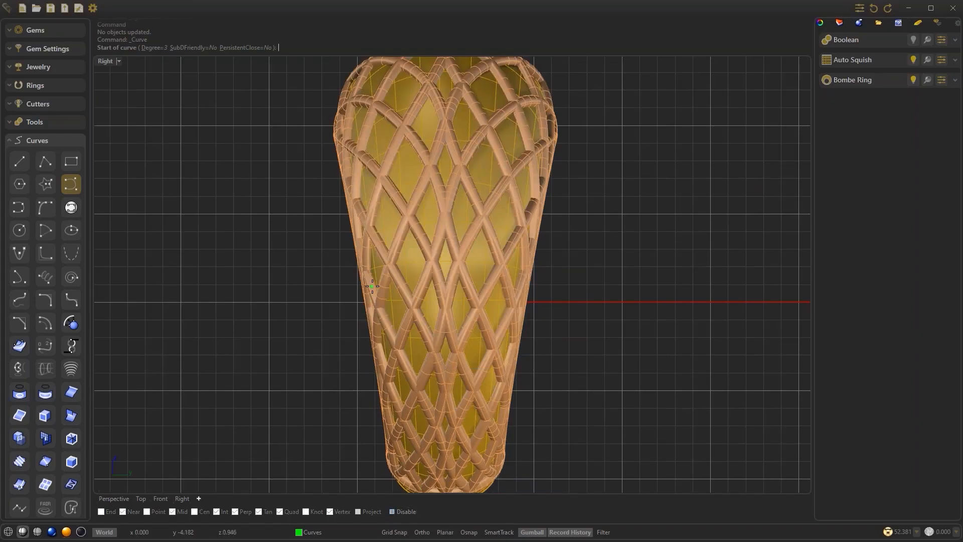
scroll(453, 401, "up", 1)
scroll(302, 168, "up", 2)
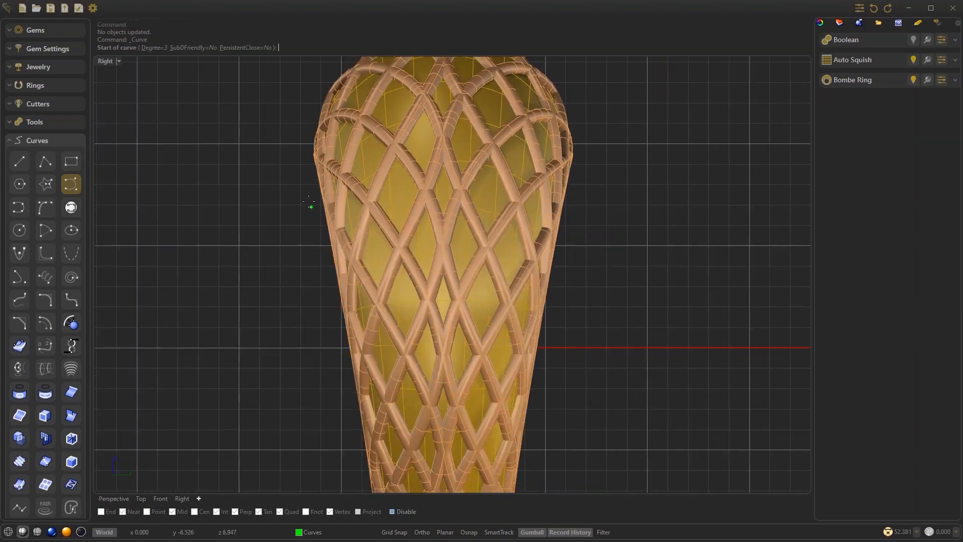
left_click(300, 164)
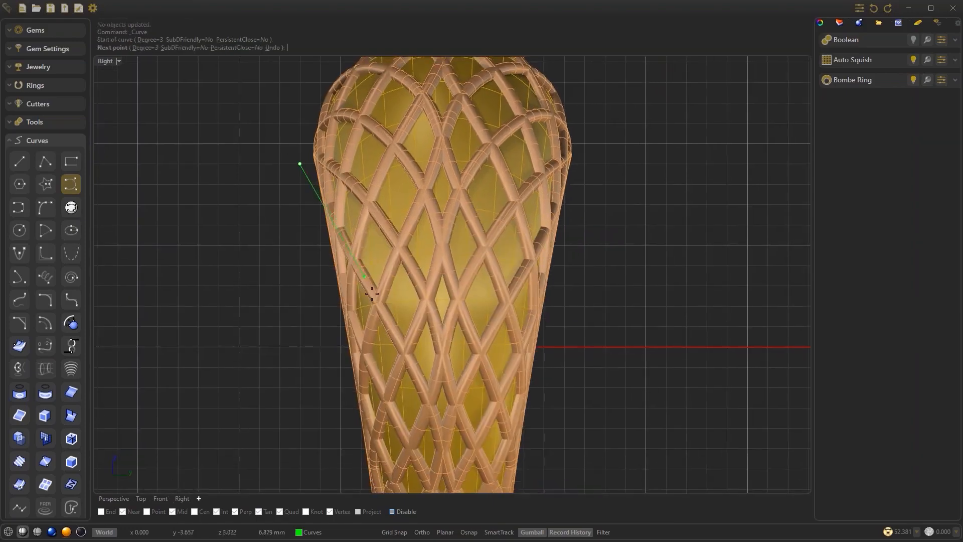
left_click(364, 275)
scroll(380, 306, "down", 1)
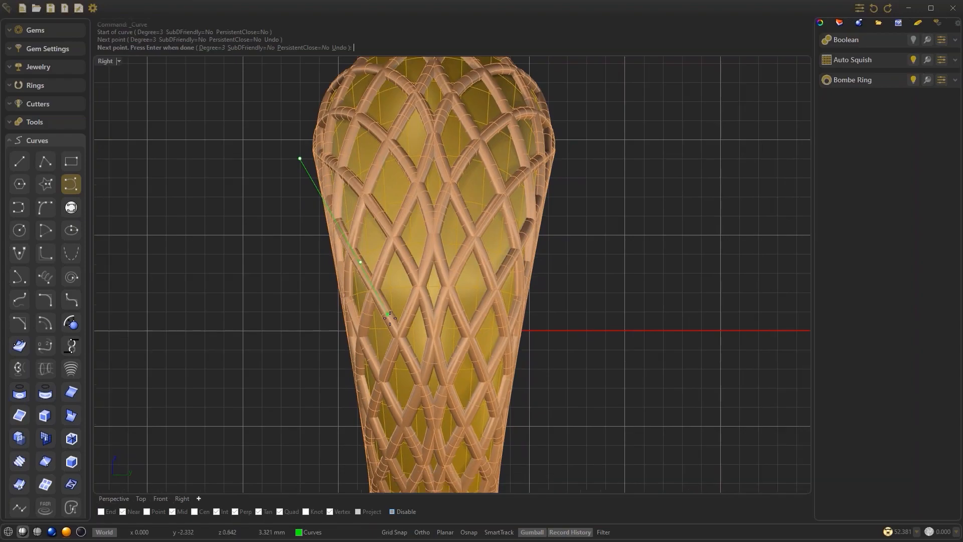
left_click(399, 327)
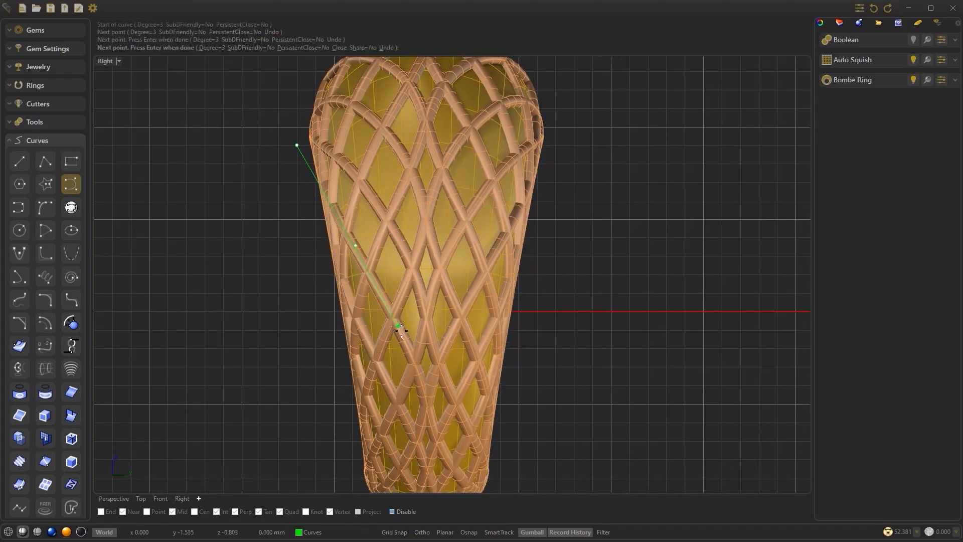
right_click_drag(402, 331, 400, 283)
left_click(424, 335)
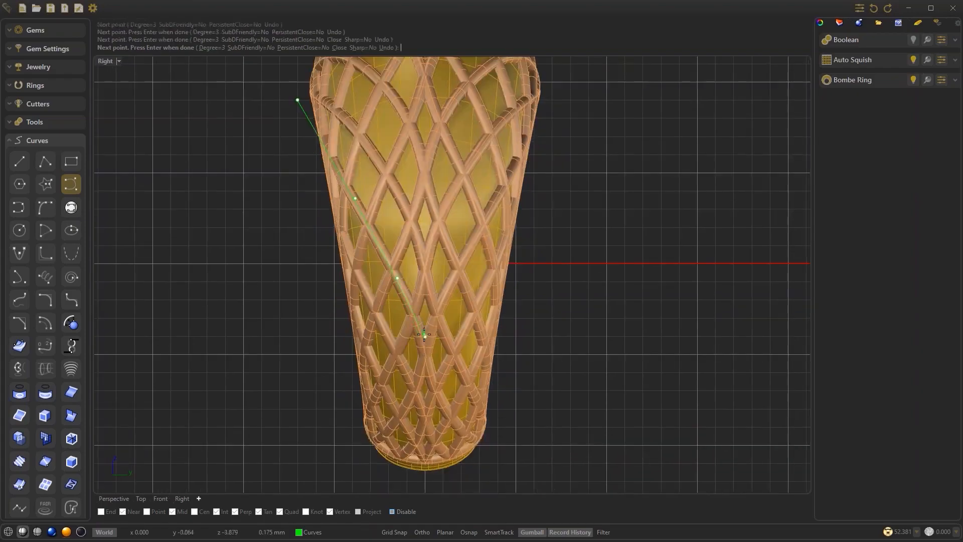
Continue the curve from the centreline diagonally up the opposite side and out past the ring's right edge
left_click(441, 298)
left_click(470, 244)
right_click_drag(470, 244, 467, 317)
left_click(491, 269)
left_click(528, 204)
left_click(549, 183)
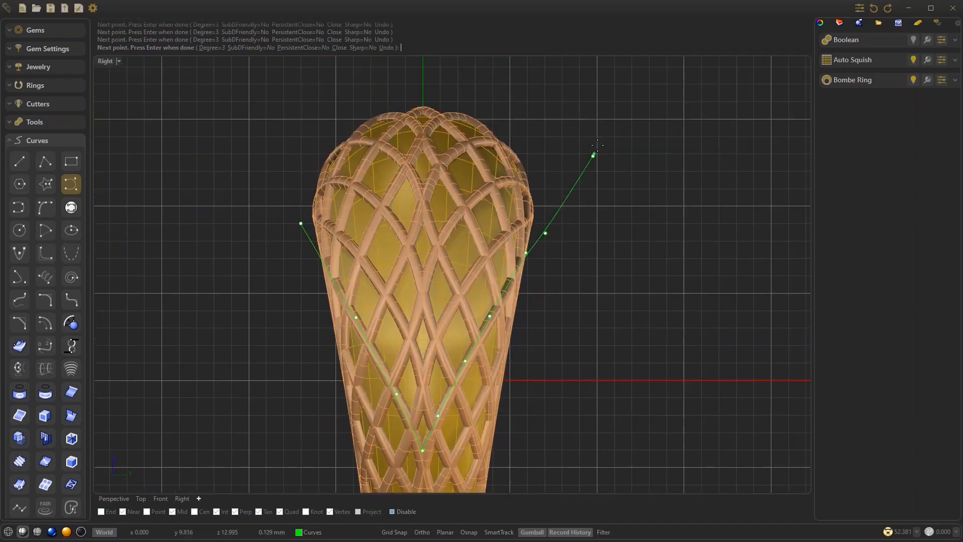
left_click(594, 155)
Loop the curve over the top of the ring, bring it back down beside its start point, and finish it
left_click(583, 83)
left_click(515, 83)
left_click(358, 82)
left_click(278, 115)
left_click(255, 206)
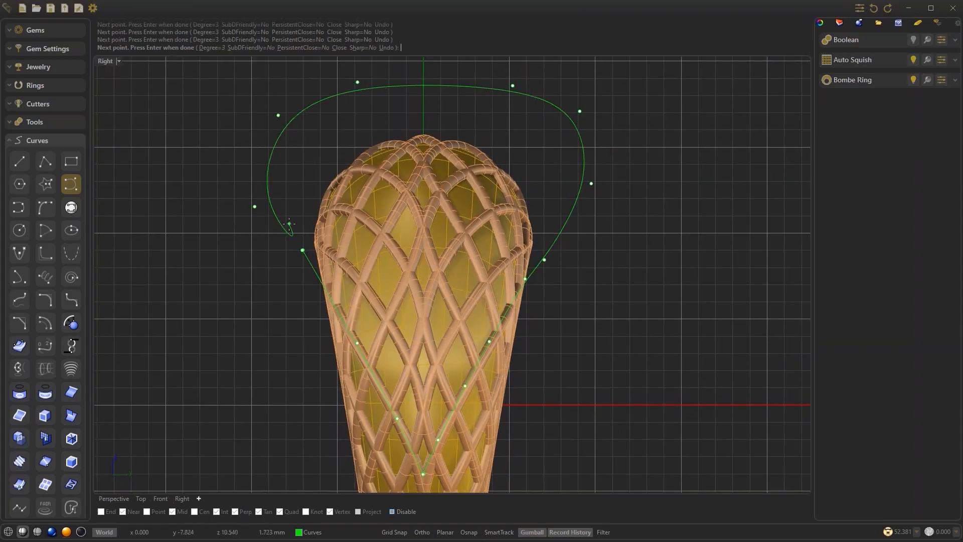
scroll(306, 249, "up", 2)
scroll(310, 250, "up", 5)
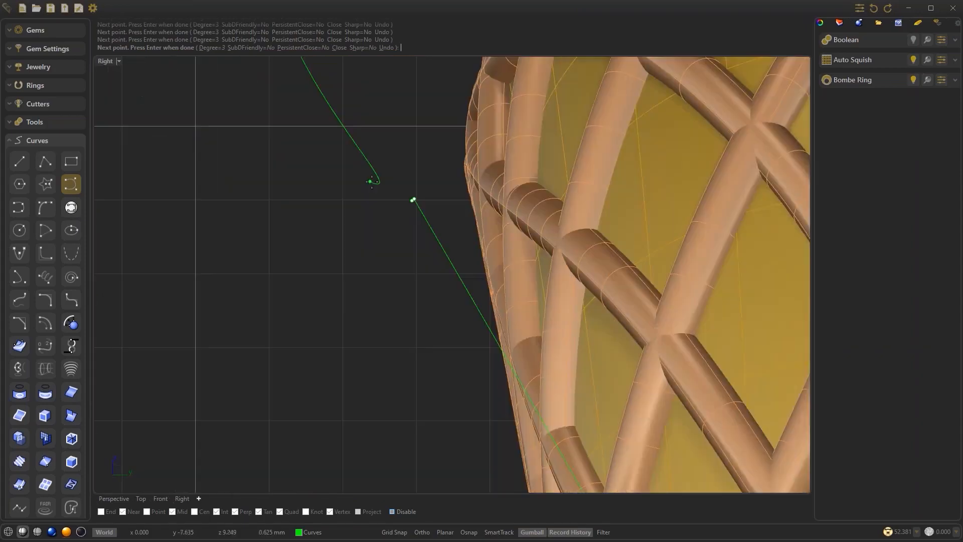
left_click(411, 239)
key("Return")
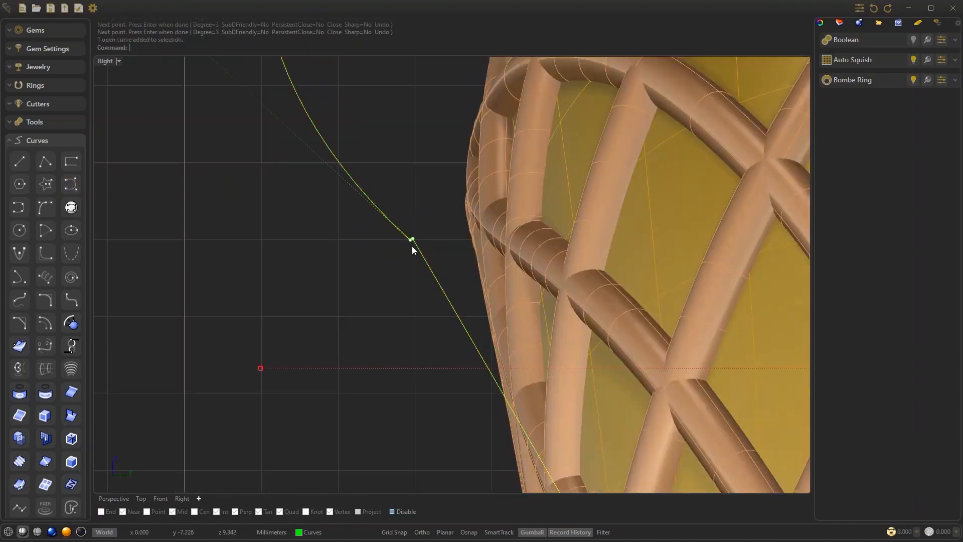
Re-enable object snaps with End on and Near off, and move the curve's last control point onto its start point
scroll(411, 246, "down", 1)
scroll(411, 244, "up", 1)
left_click(418, 248)
left_click(455, 276)
mouse_move(417, 248)
left_mouse_down()
mouse_move(416, 239)
mouse_move(421, 246)
mouse_move(404, 244)
left_mouse_up()
left_click(397, 512)
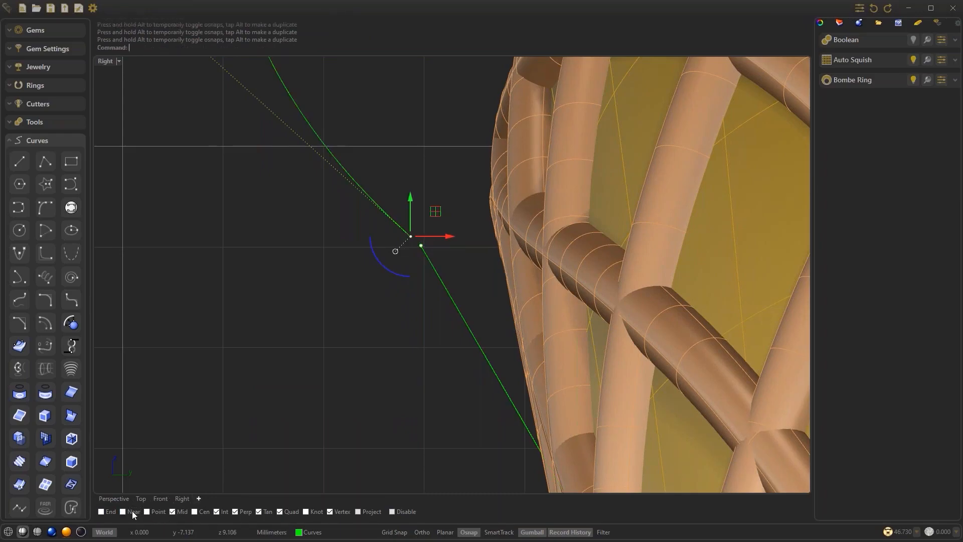
left_click(102, 511)
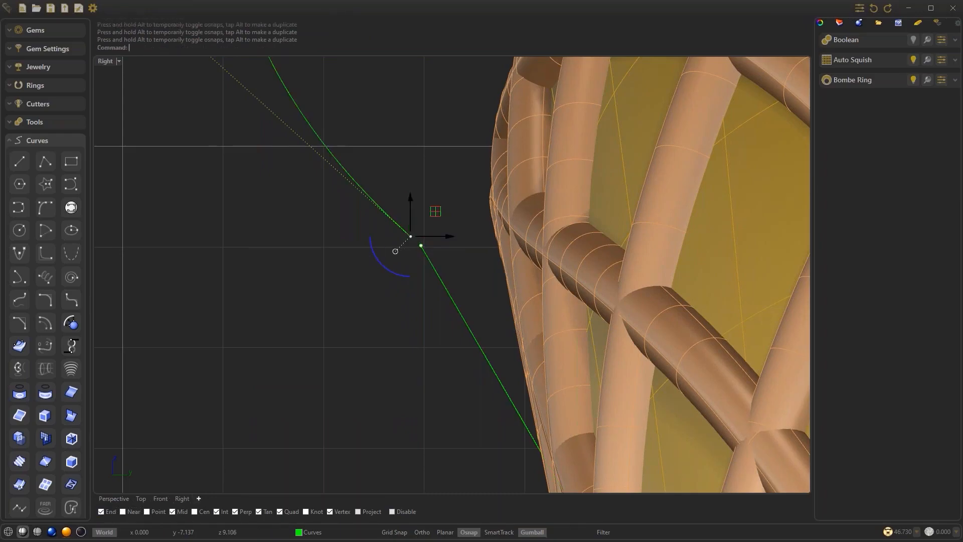
left_click_drag(411, 237, 421, 245)
scroll(319, 261, "down", 6)
Try to join the ends of the loop curve with the Join command
left_click(352, 236)
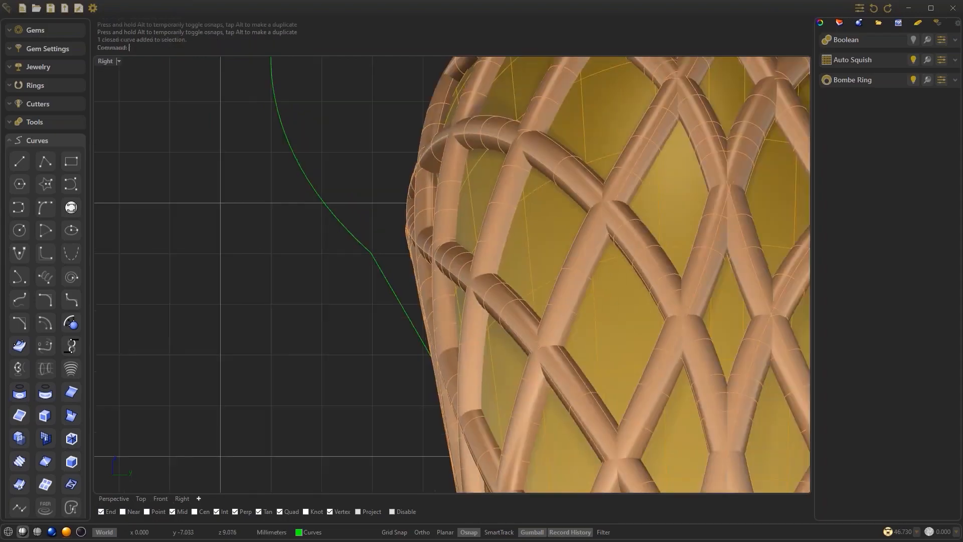
type("join")
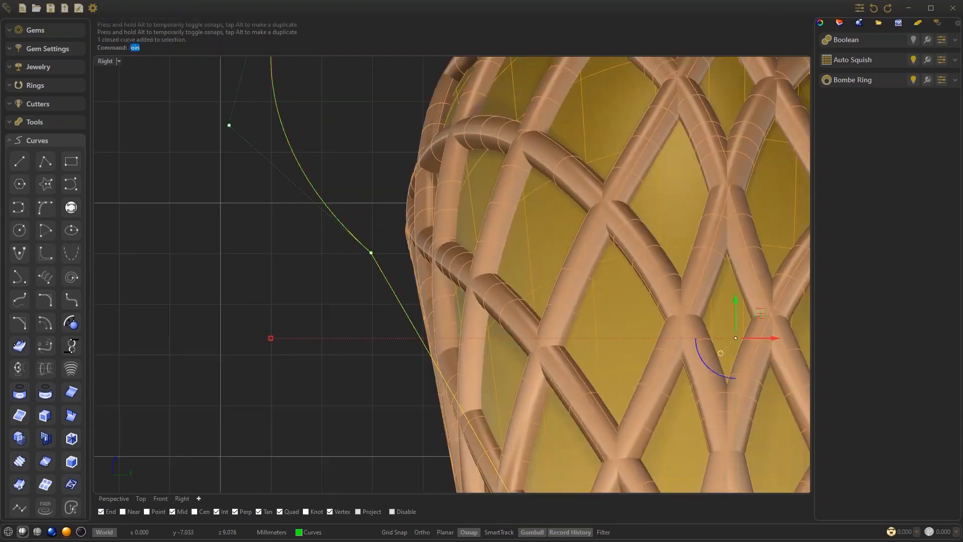
key("Return")
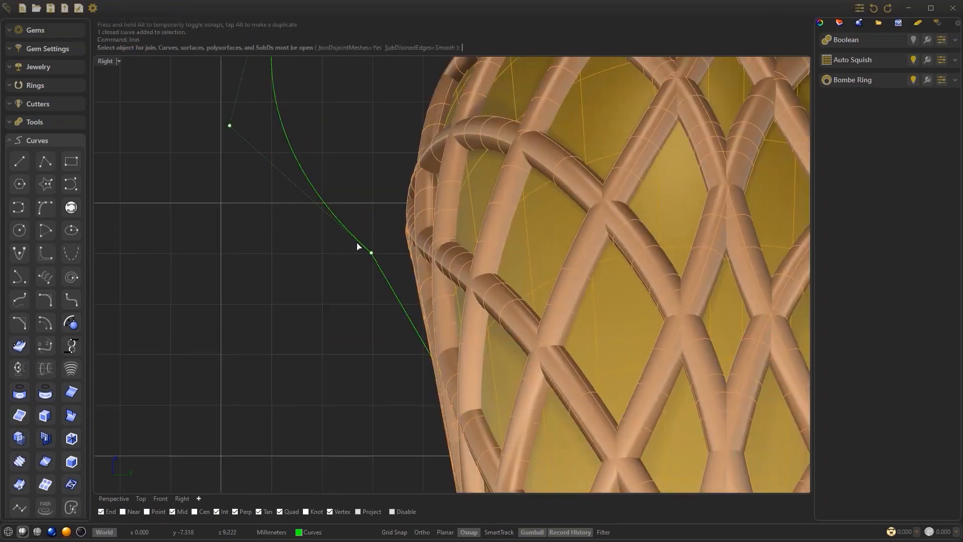
scroll(362, 246, "down", 5)
key("Return")
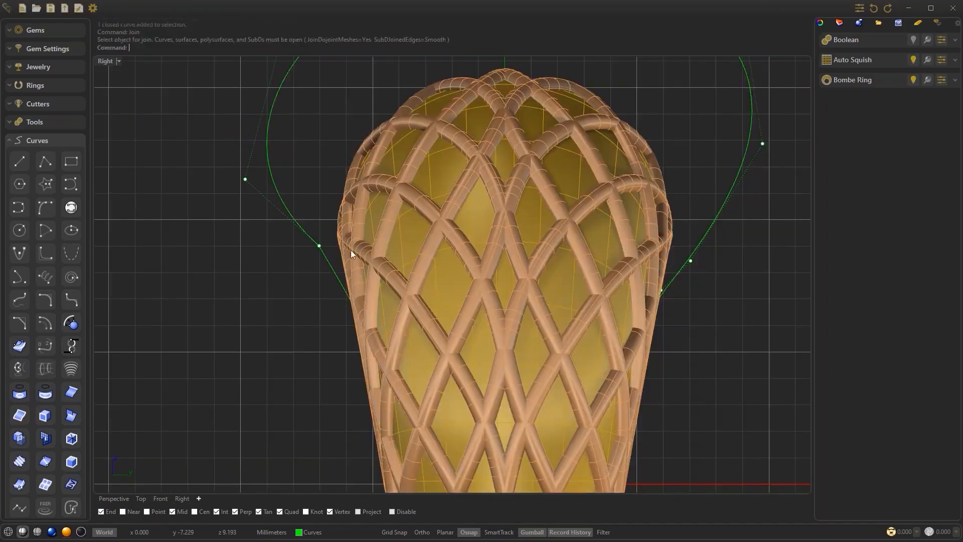
Select the closed loop curve around the ring's upper part and switch to the Perspective view
scroll(333, 272, "down", 2)
left_click(332, 272)
scroll(333, 272, "down", 4)
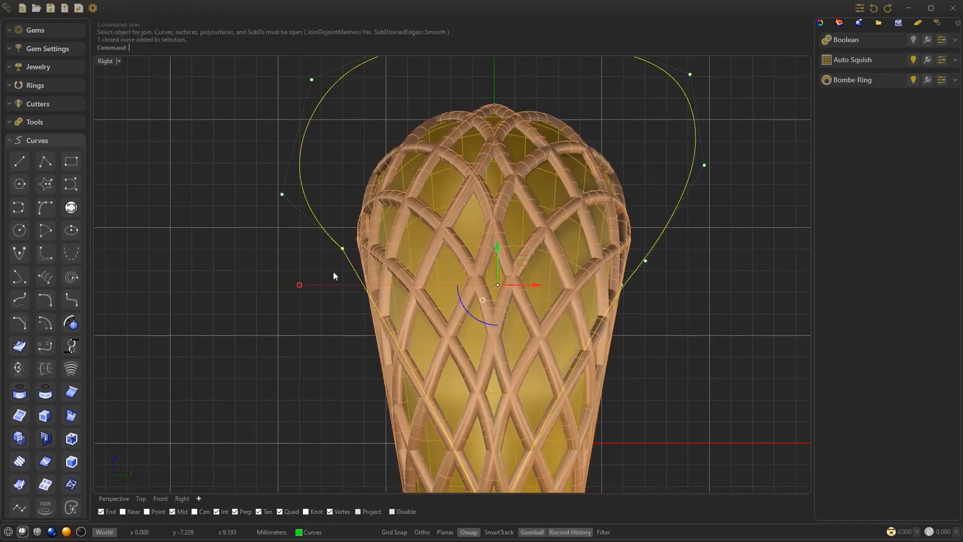
scroll(329, 236, "down", 2)
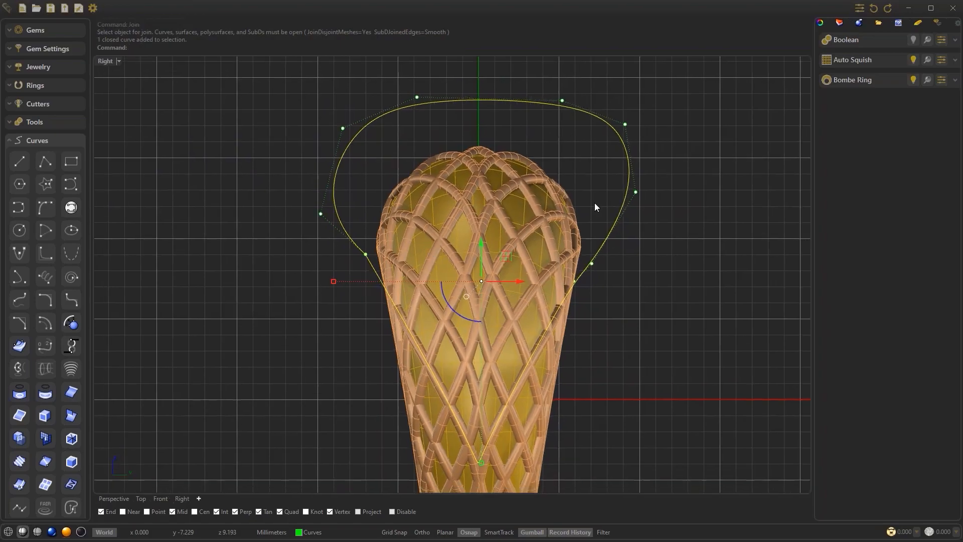
scroll(336, 293, "up", 2)
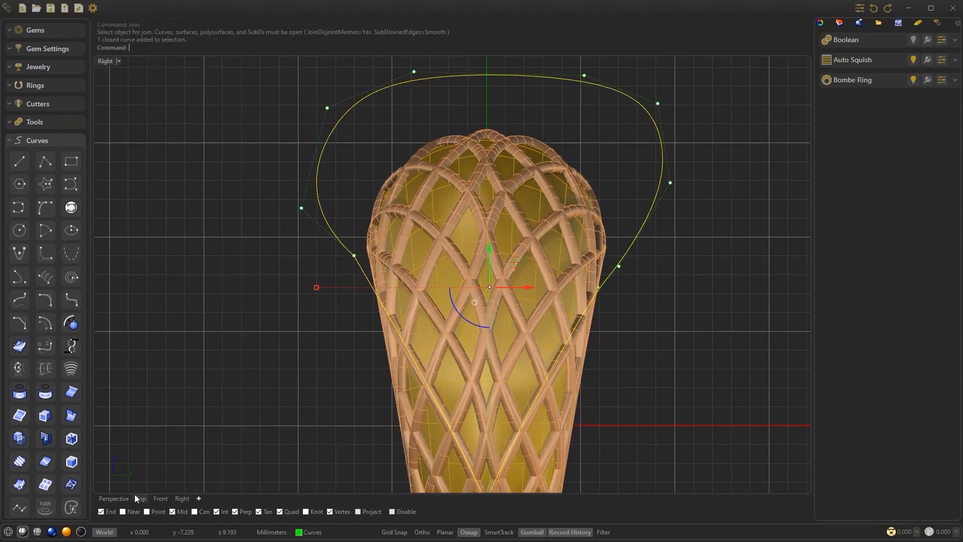
left_click(113, 501)
right_click_drag(296, 317, 377, 288)
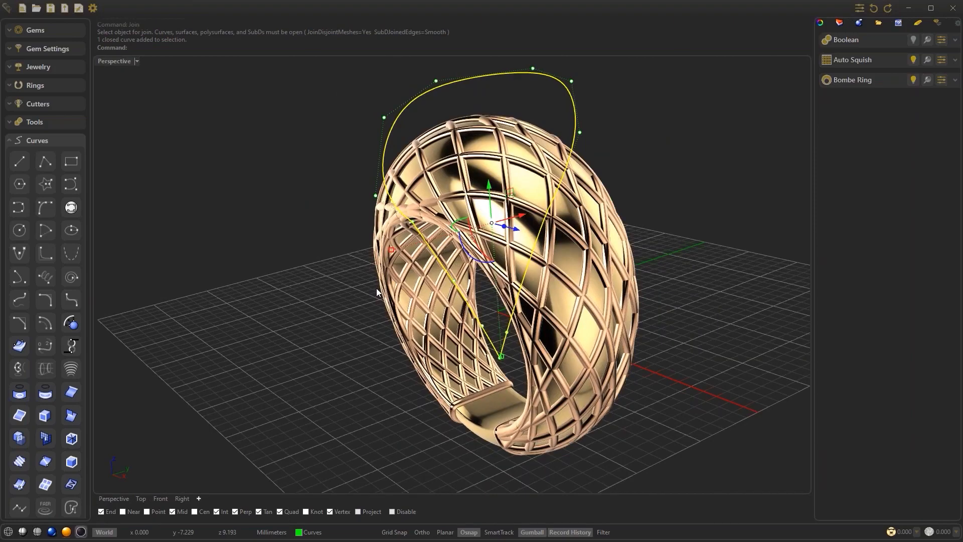
right_click_drag(376, 288, 546, 230)
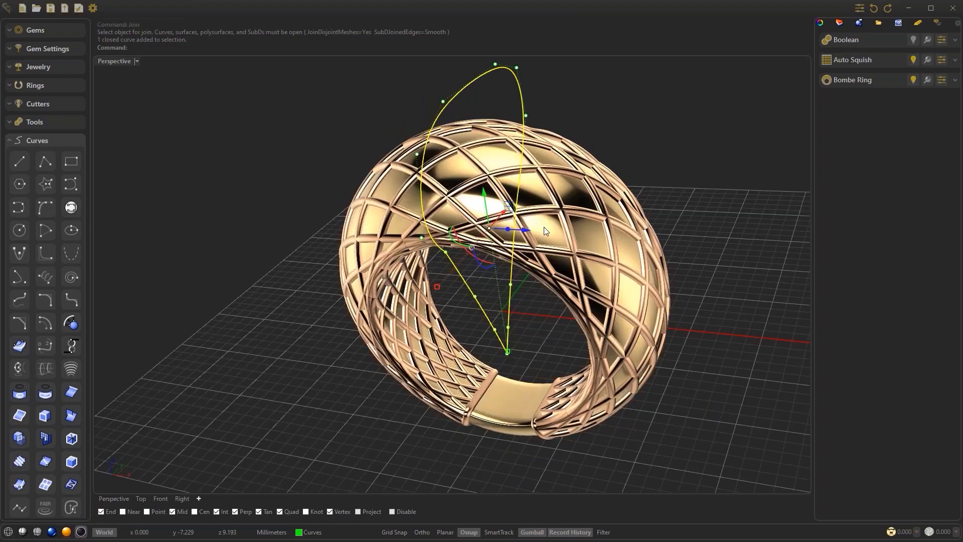
Move the loop curve sideways along the ring's width direction until it stands completely clear beyond one side of the ring
left_click_drag(544, 226, 712, 270)
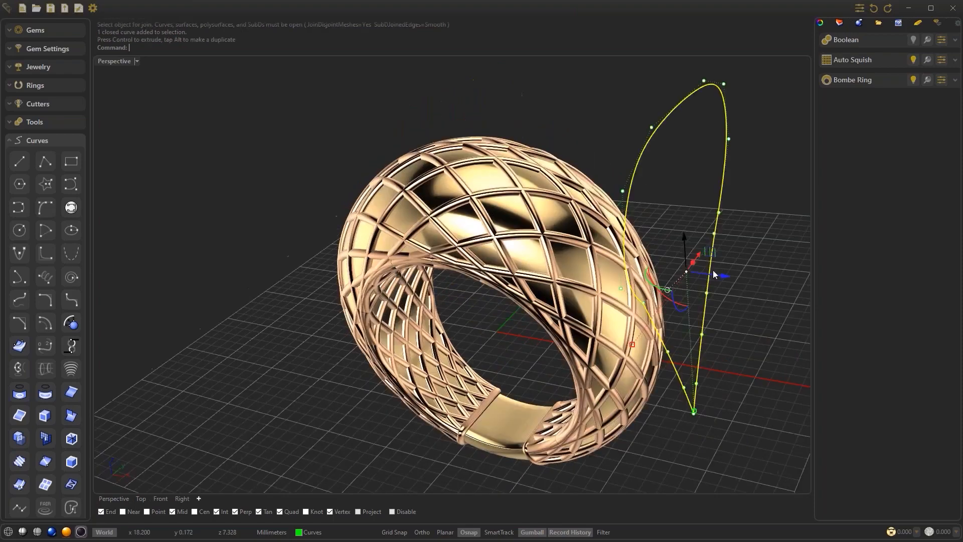
scroll(713, 270, "up", 3)
right_click_drag(712, 269, 751, 240)
scroll(673, 276, "up", 2)
left_click(751, 240)
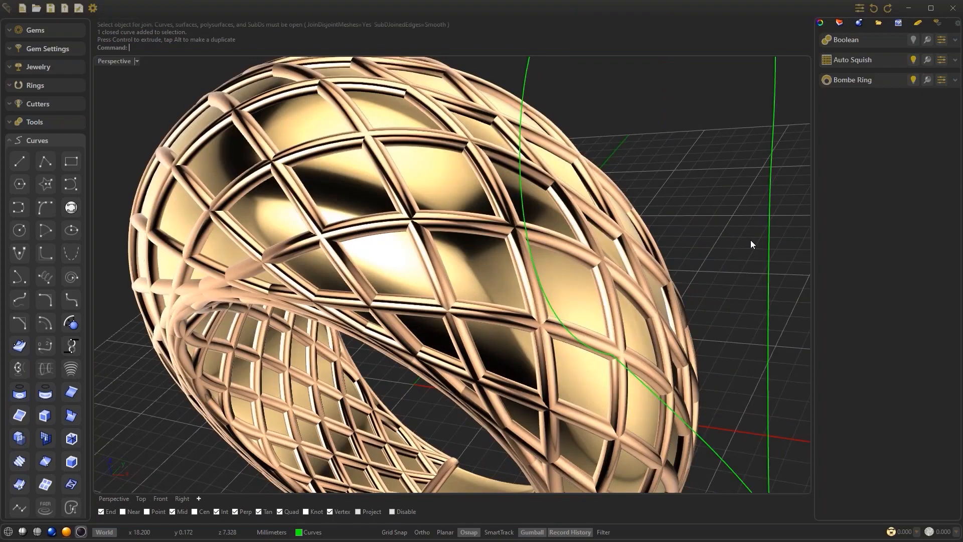
left_click_drag(697, 262, 686, 261)
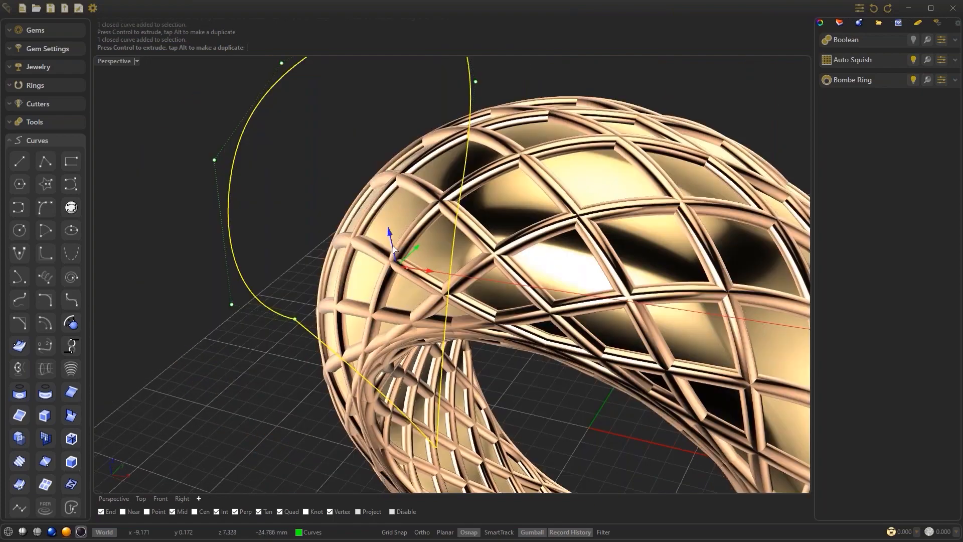
left_click_drag(393, 246, 236, 231)
right_click_drag(236, 231, 290, 237)
scroll(294, 255, "down", 3)
scroll(290, 246, "up", 1)
Extrude the loop curve straight across the whole ring so the surface extends past its opposite side
left_click_drag(289, 252, 305, 262)
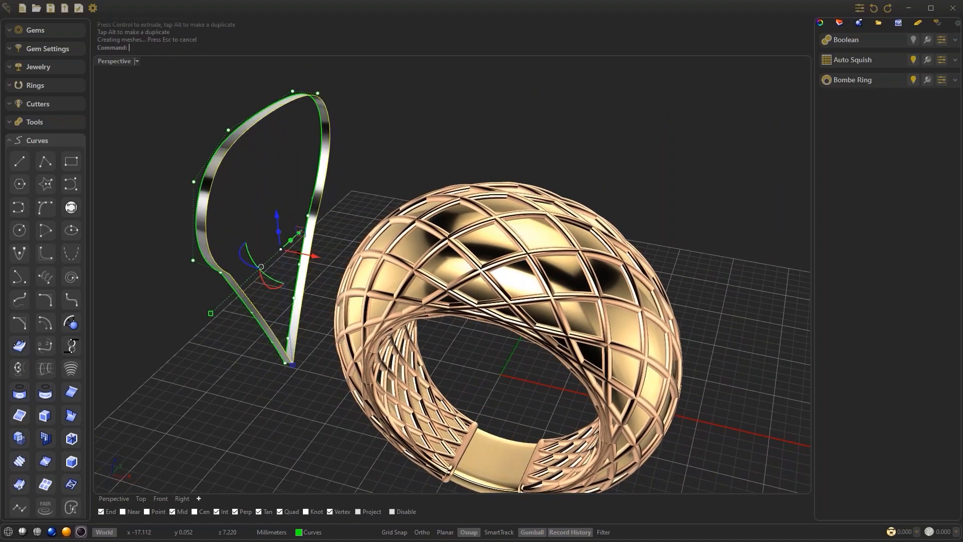
right_click_drag(298, 257, 299, 257, "shift")
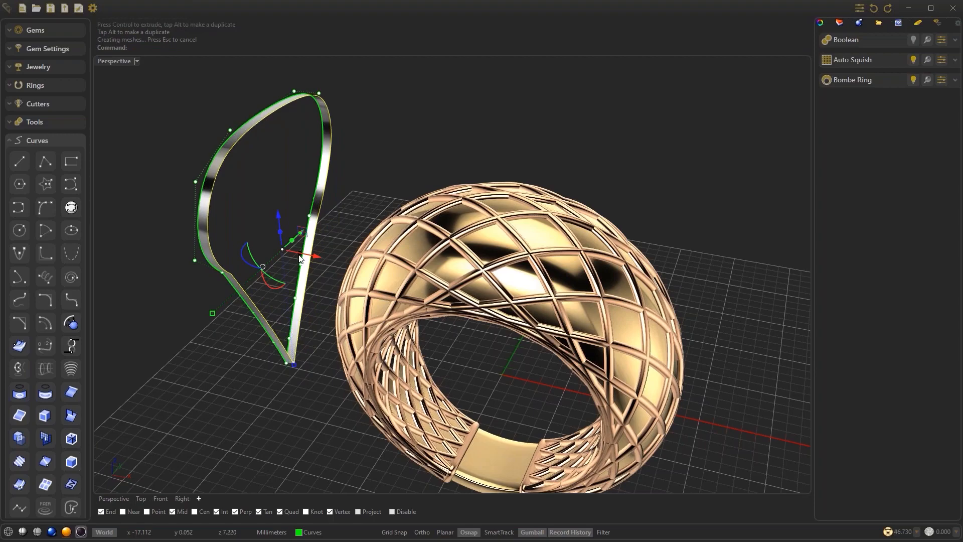
right_click_drag(299, 258, 414, 223)
Cap the open ends of the extruded surface with the Cap command to make a closed solid
left_click(631, 198)
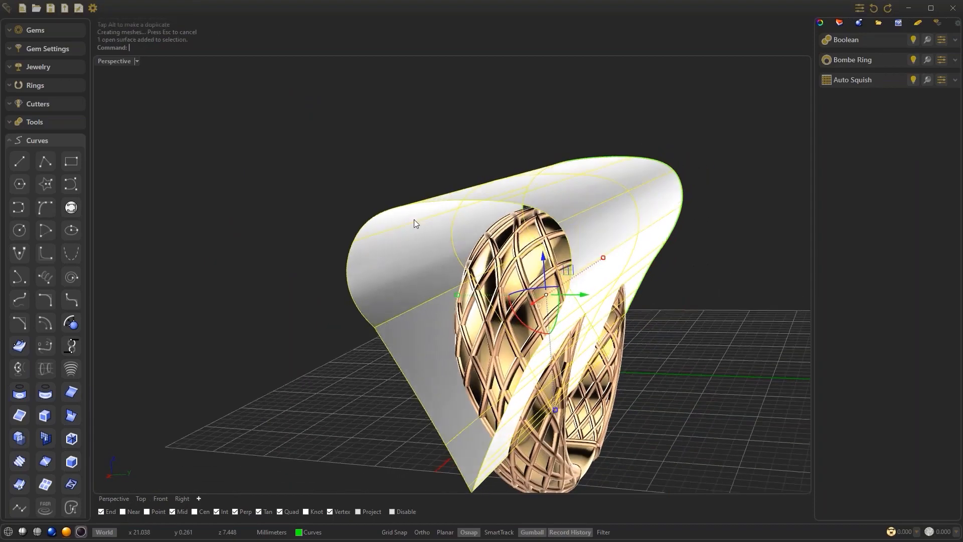
type("Cap")
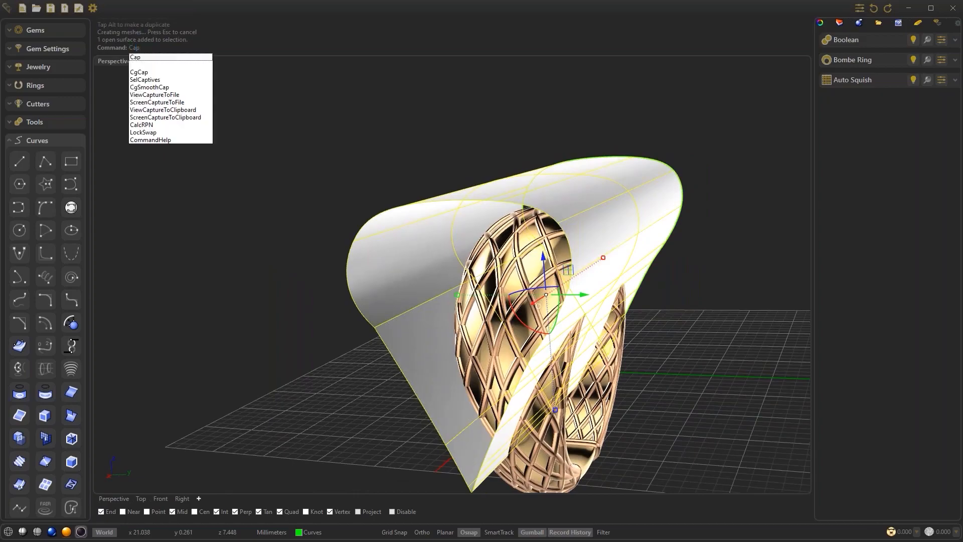
key("Return")
mouse_move(416, 206)
right_mouse_down()
mouse_move(424, 212)
mouse_move(413, 203)
right_mouse_up()
left_click(477, 294)
right_click_drag(476, 292, 548, 233)
Apply a Boolean difference with the bombe ring as Object A and the capped extrusion as Object B
left_click(636, 236)
left_click(462, 202)
right_click_drag(462, 202, 462, 341)
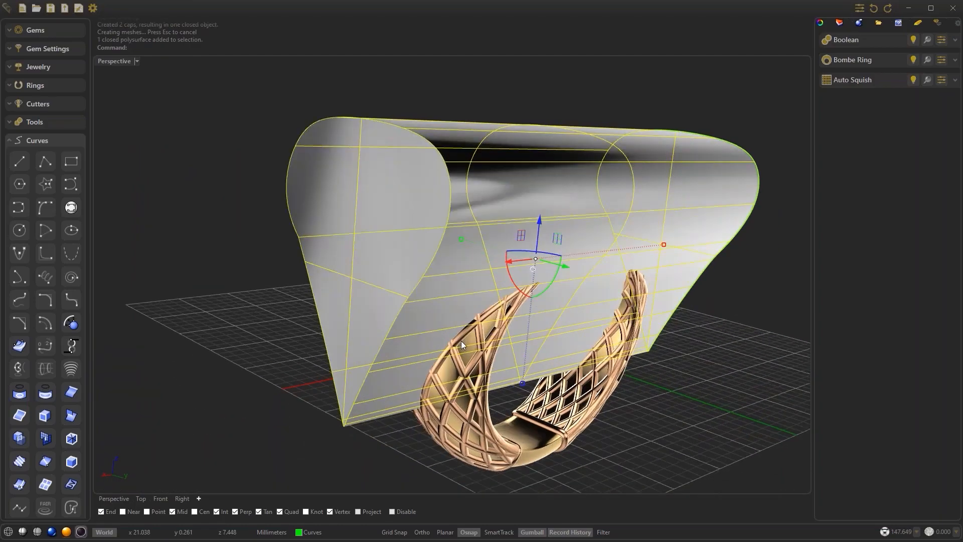
left_click(462, 341, "shift")
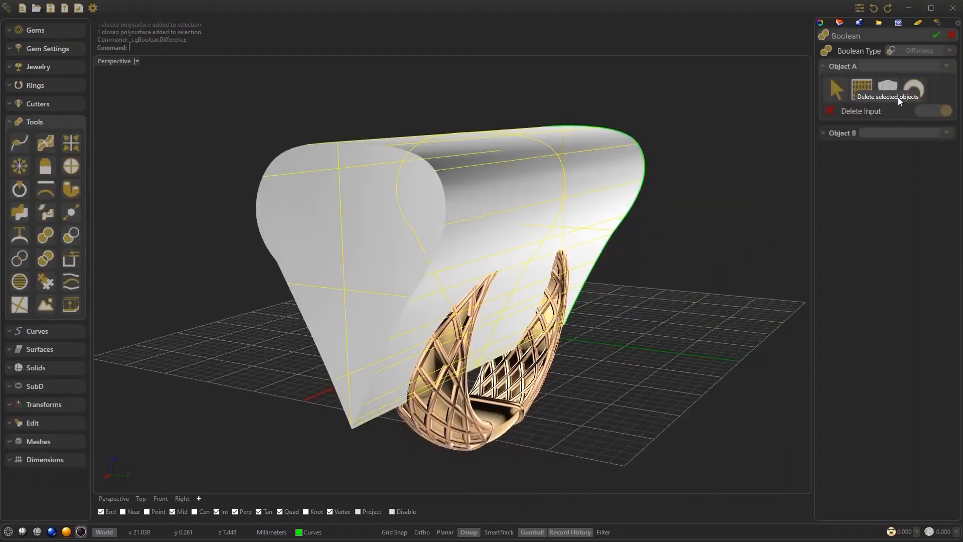
left_click(905, 94)
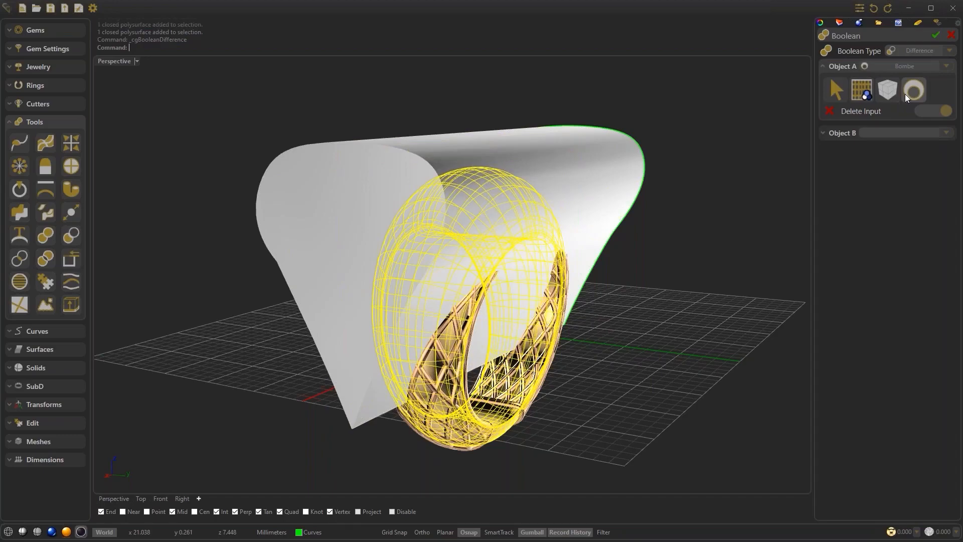
left_click(847, 133)
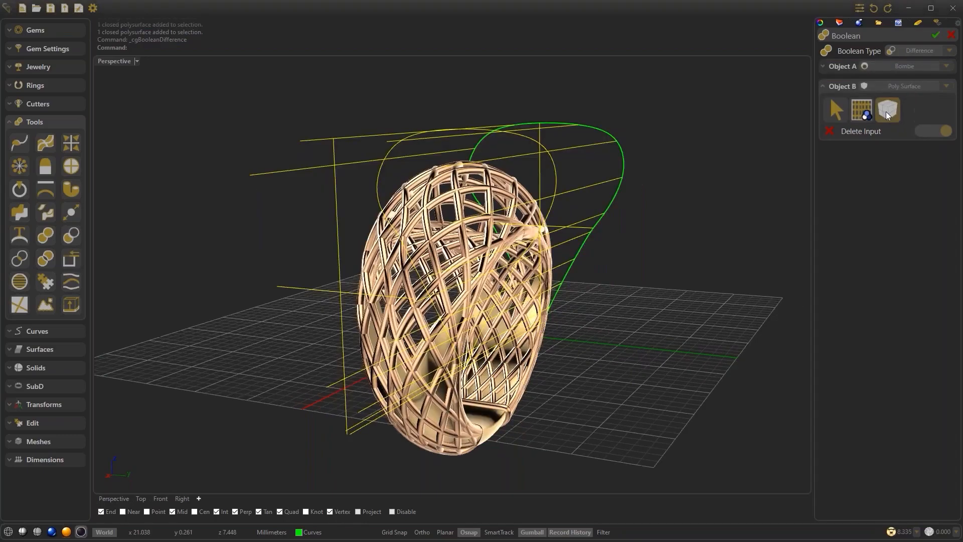
left_click(936, 35)
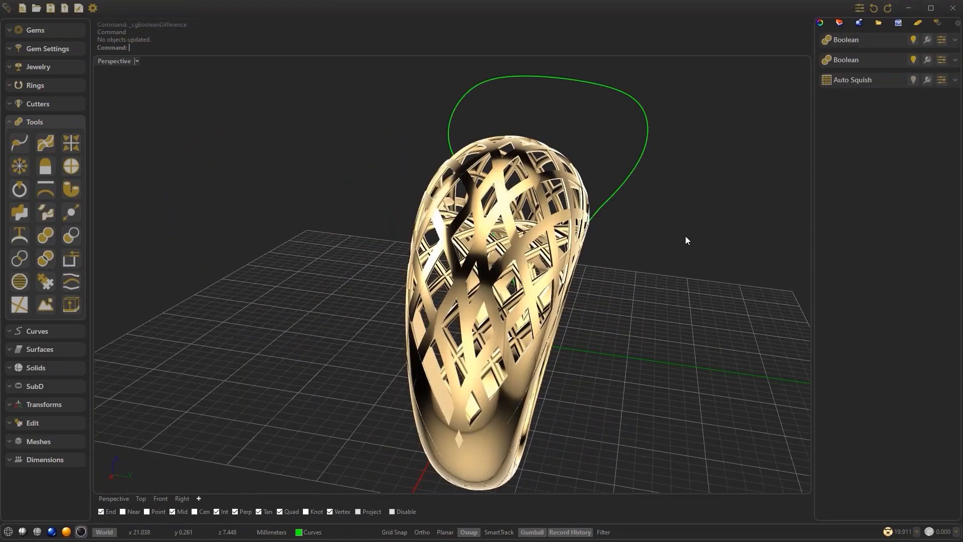
right_click_drag(686, 236, 545, 222)
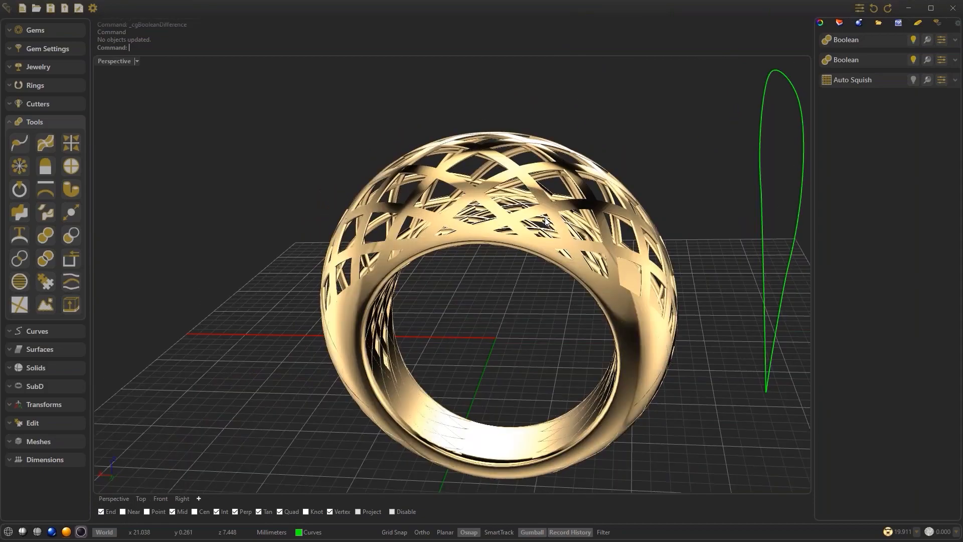
right_click_drag(546, 222, 160, 73)
scroll(661, 161, "down", 4)
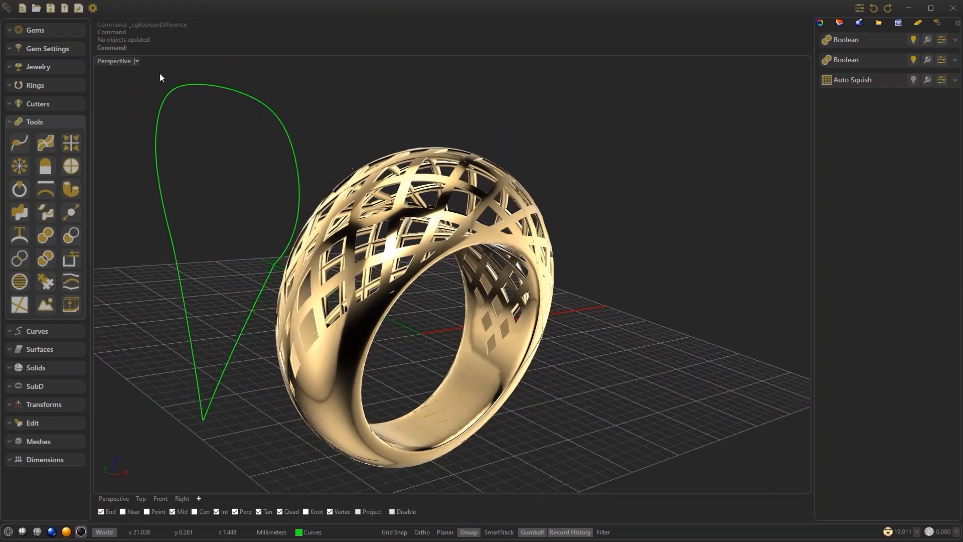
Start a new empty document from the CrossGems Template.3dm and collapse the open tool group
left_click(22, 8)
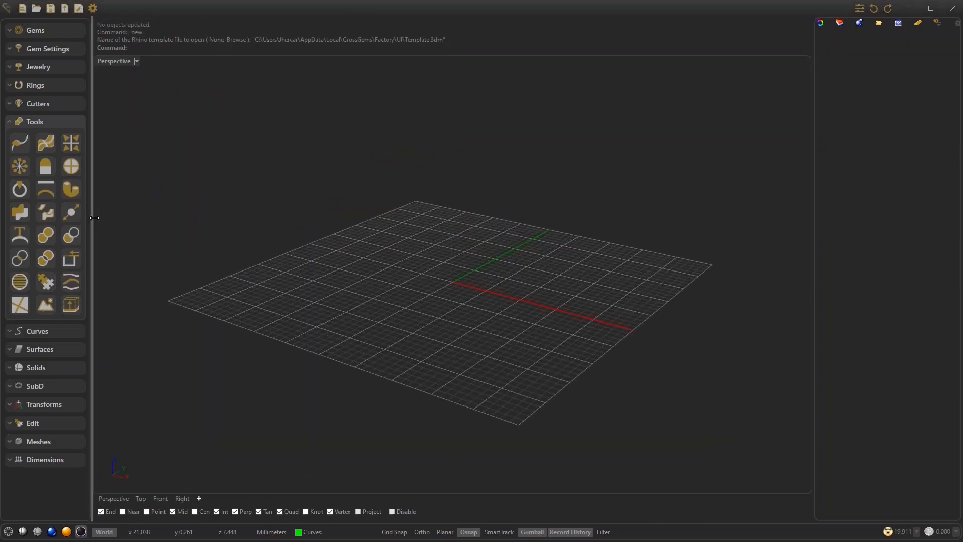
left_click(38, 116)
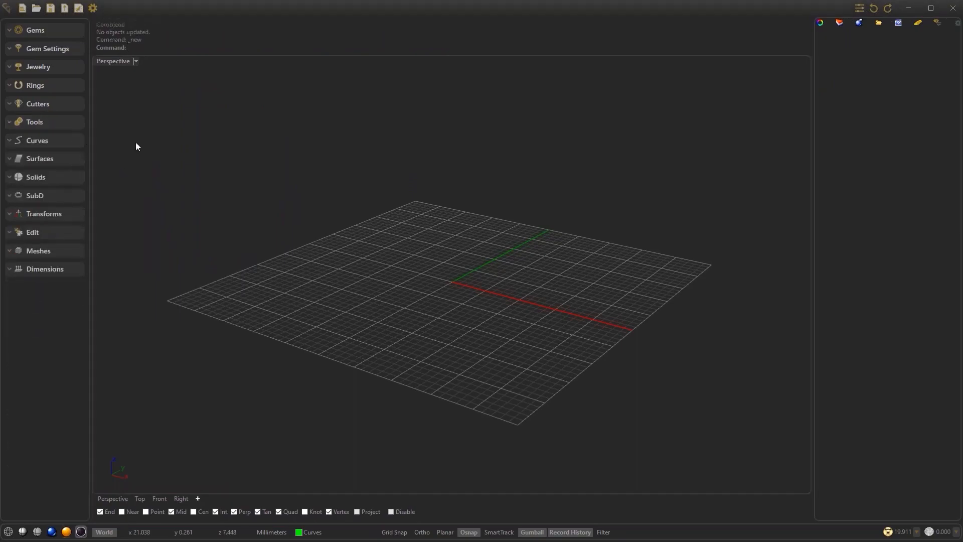
right_click_drag(257, 151, 288, 161)
Start an Outside Ring Rail and look through its US ring size options
left_click(51, 88)
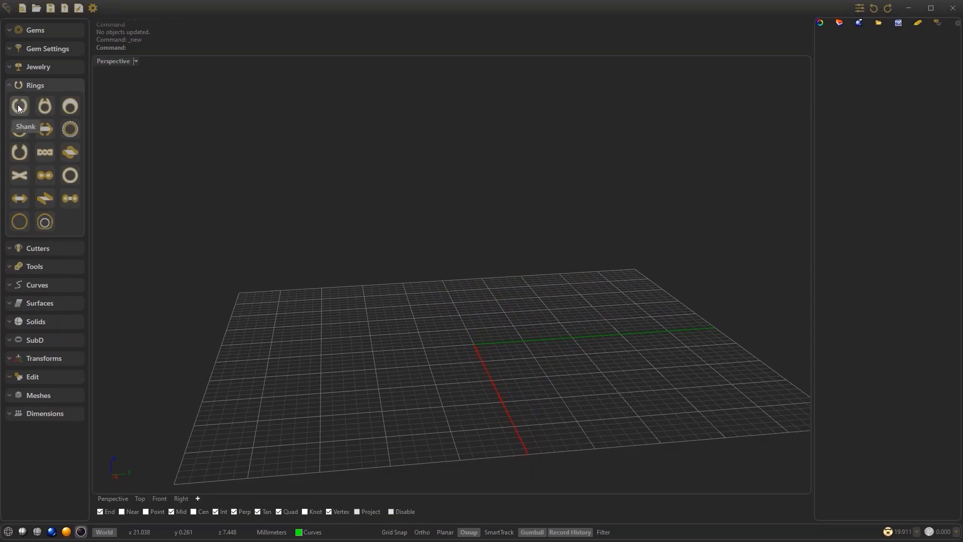
left_click(41, 85)
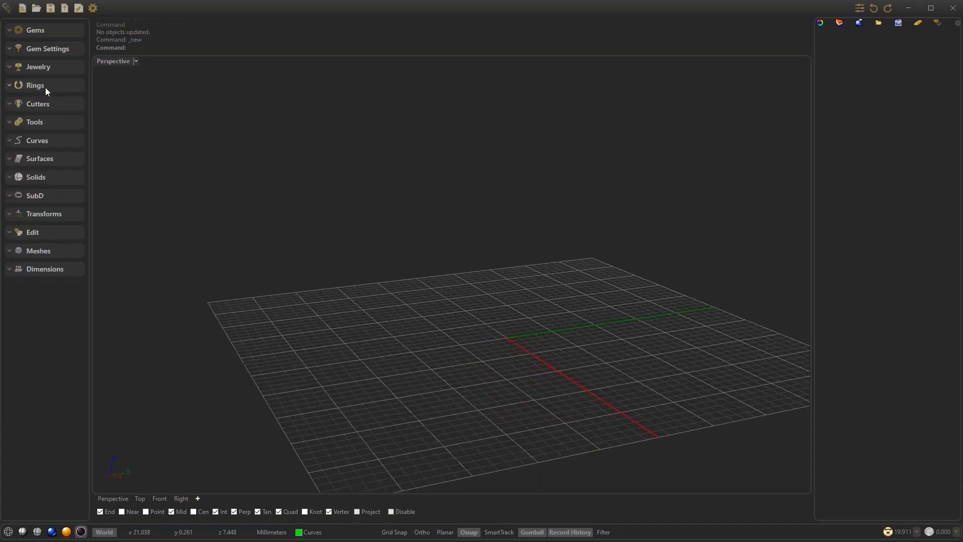
left_click(44, 86)
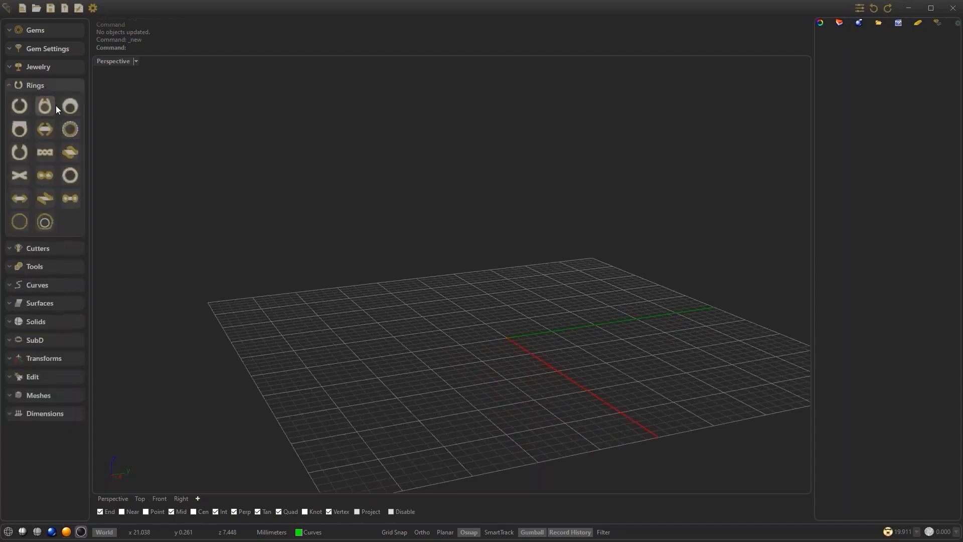
left_click(47, 221)
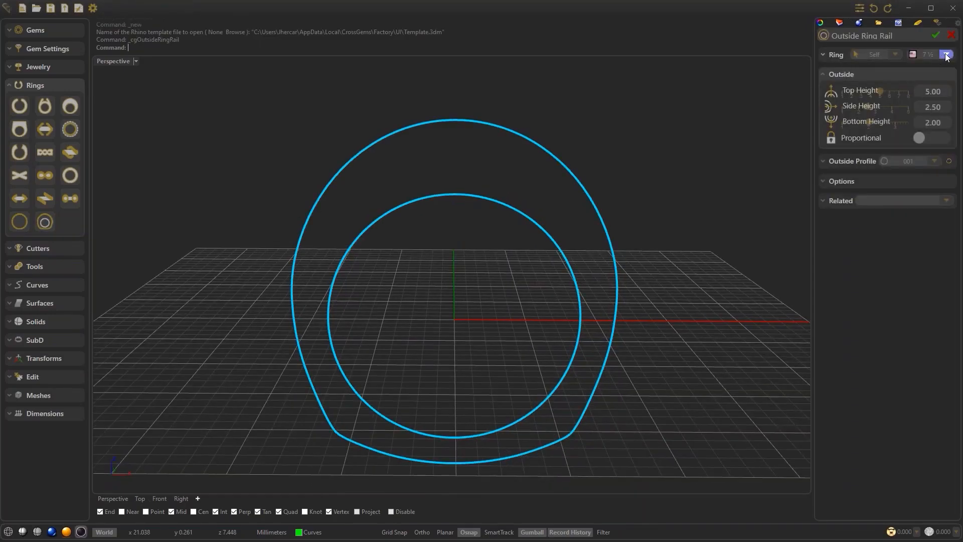
left_click(941, 55)
scroll(933, 80, "up", 1)
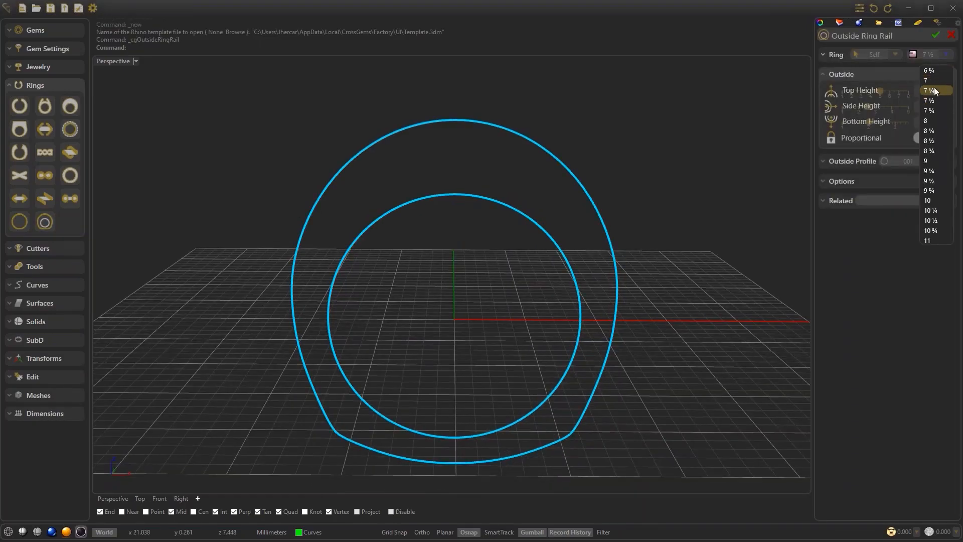
left_click(905, 77)
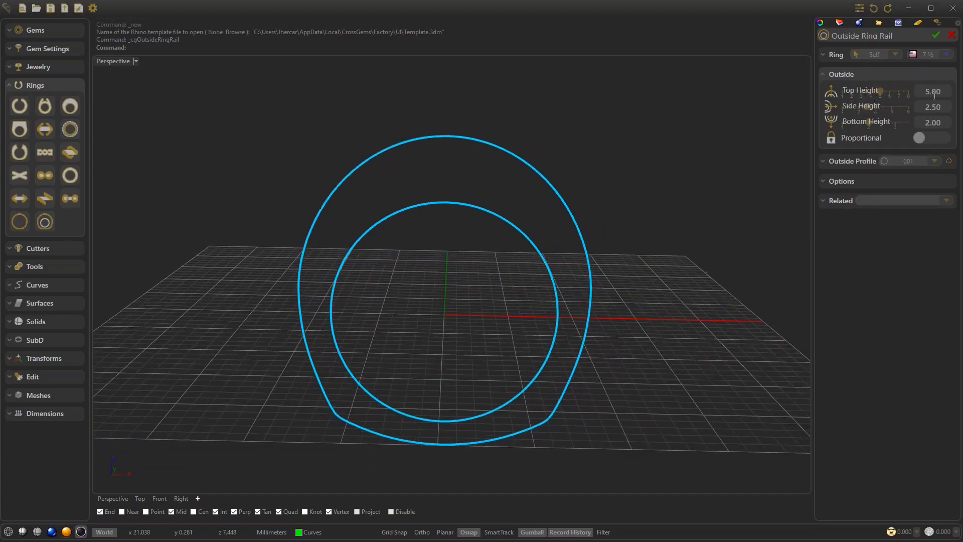
Set the outside rail's top height to 3.80, side height to 3.30 and bottom height to 2.40
scroll(934, 91, "down", 9)
scroll(933, 92, "down", 3)
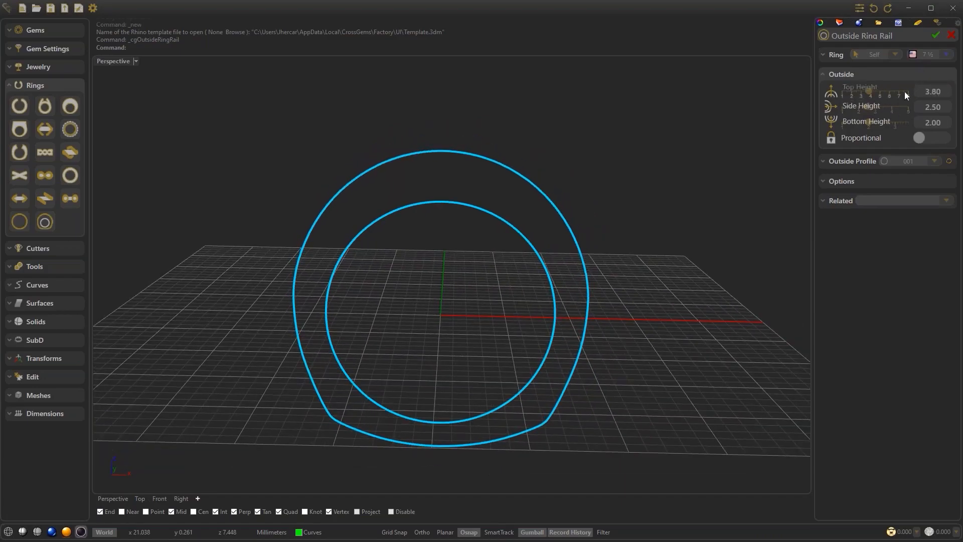
left_click_drag(868, 107, 880, 107)
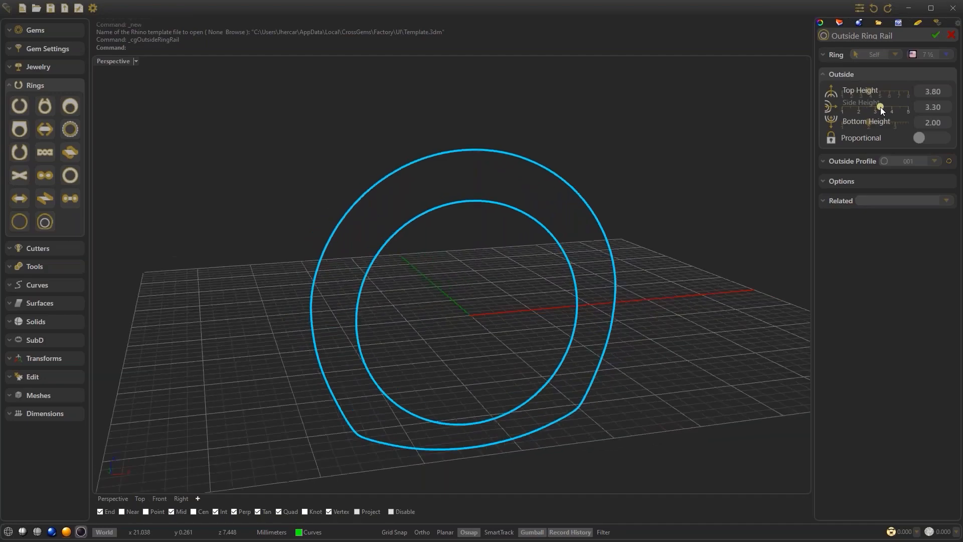
left_click_drag(867, 121, 880, 120)
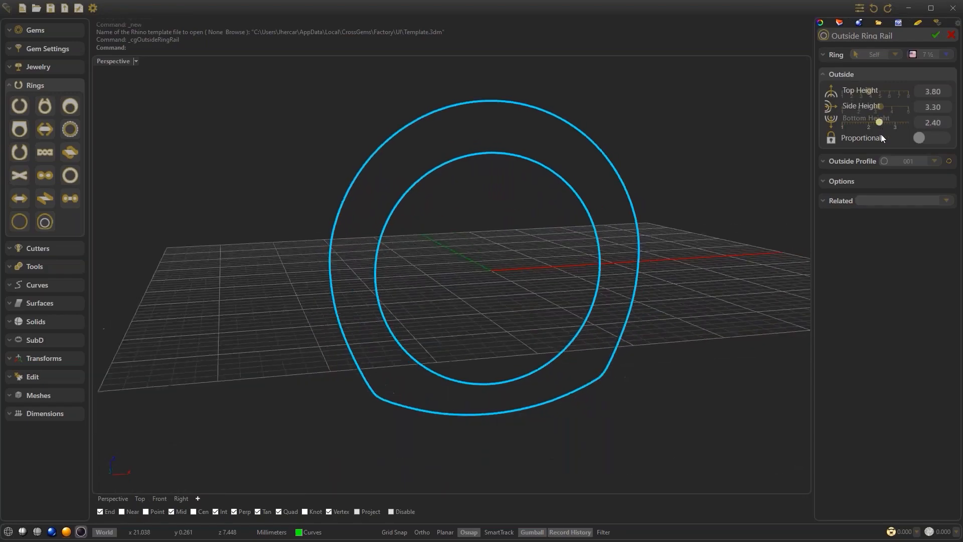
Try outside profiles 002, 005 and 010 for the ring rail and restore profile 001
left_click(904, 161)
left_click(906, 197)
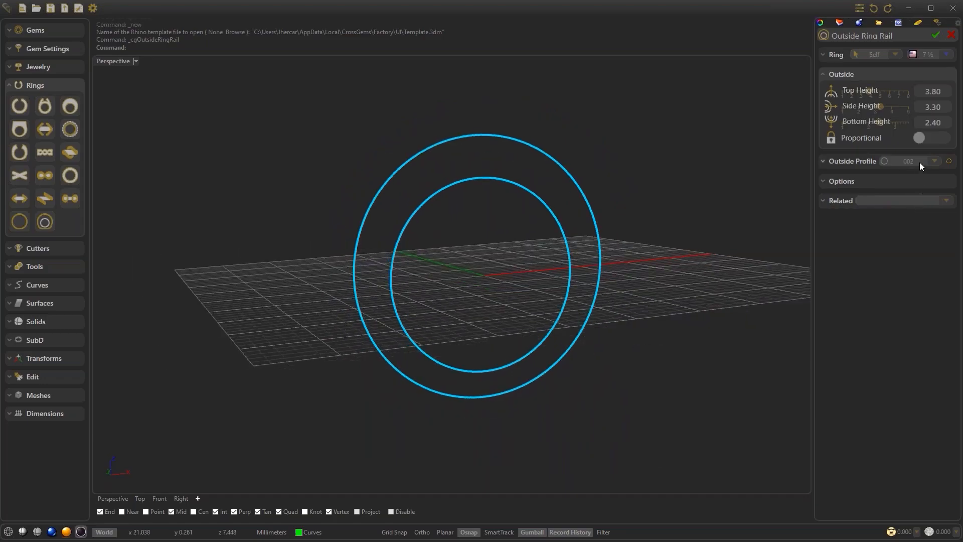
left_click(920, 161)
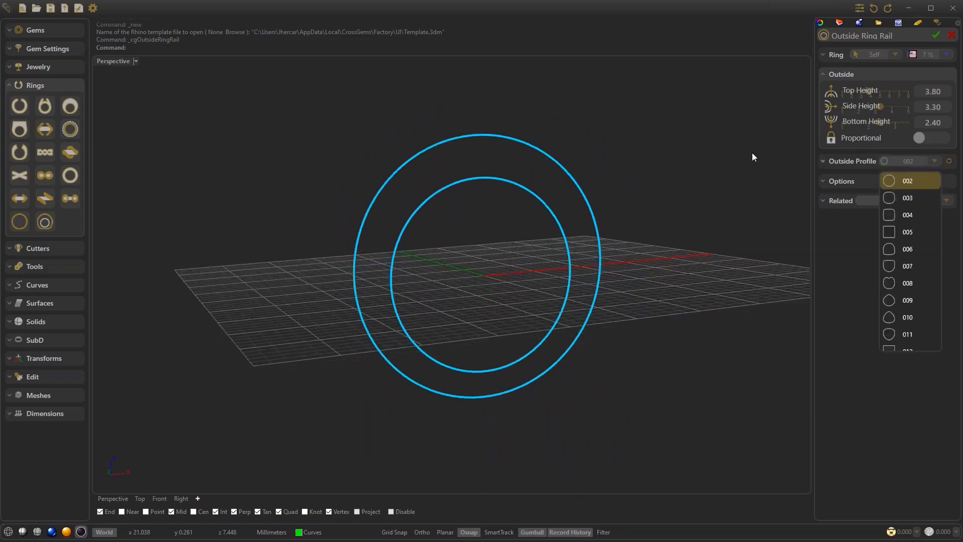
left_click(909, 233)
left_click(903, 163)
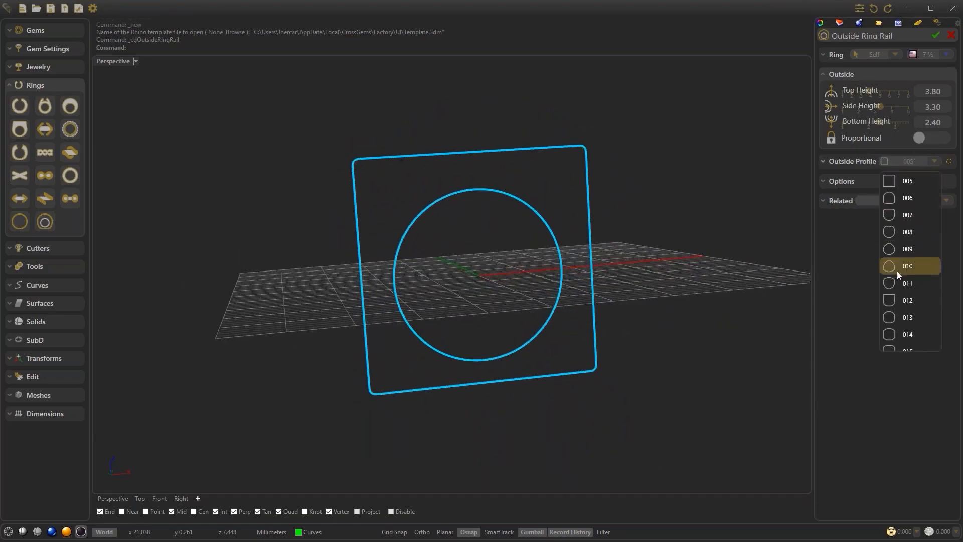
left_click(897, 267)
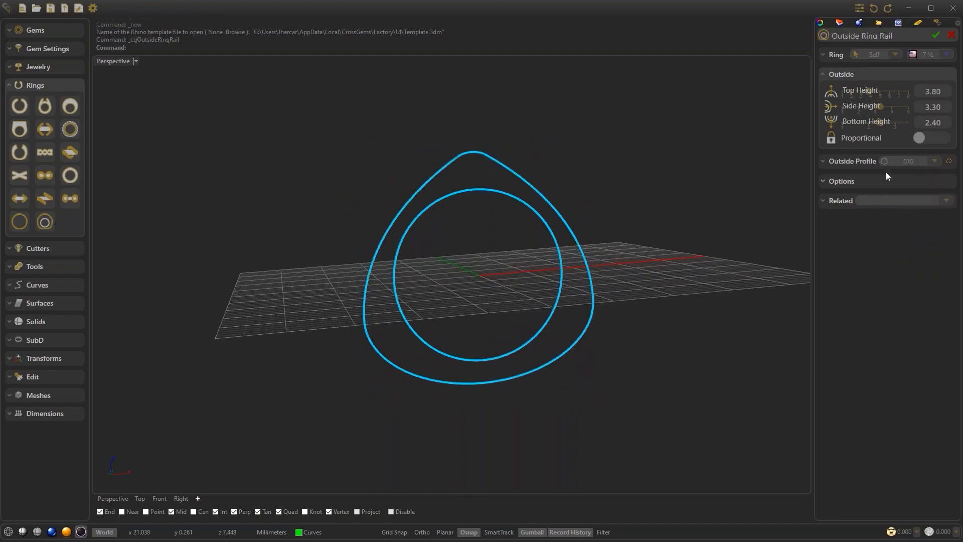
left_click(920, 161)
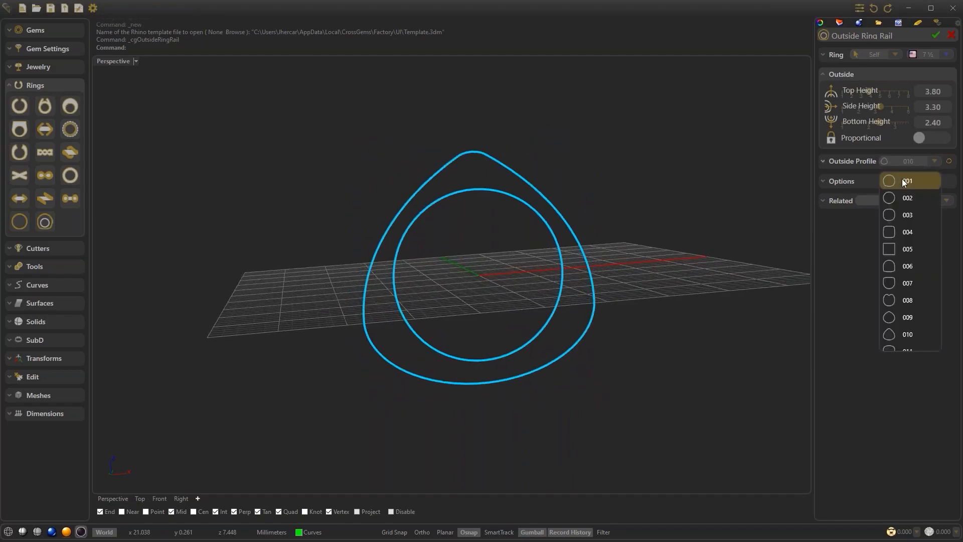
left_click(903, 180)
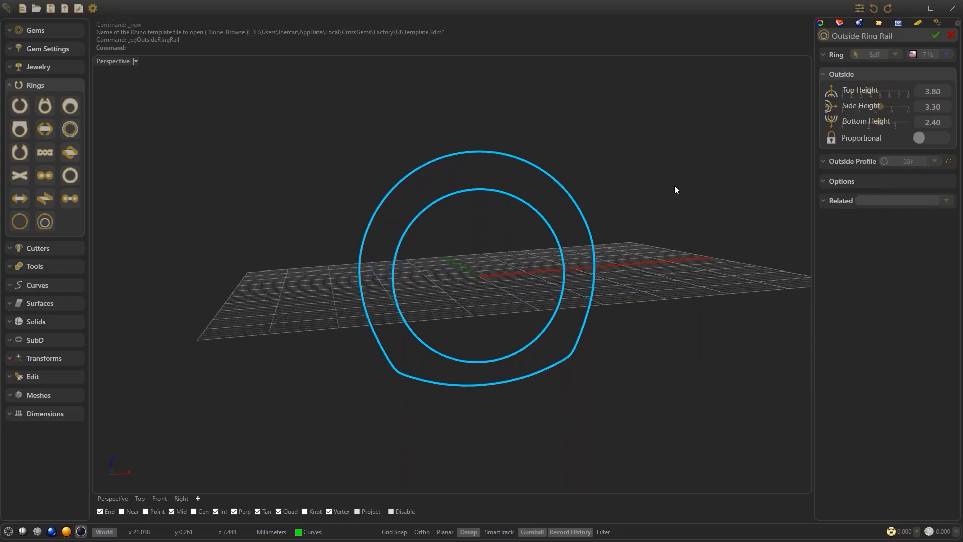
Create the outside ring rail and select its outer curve
left_click(936, 35)
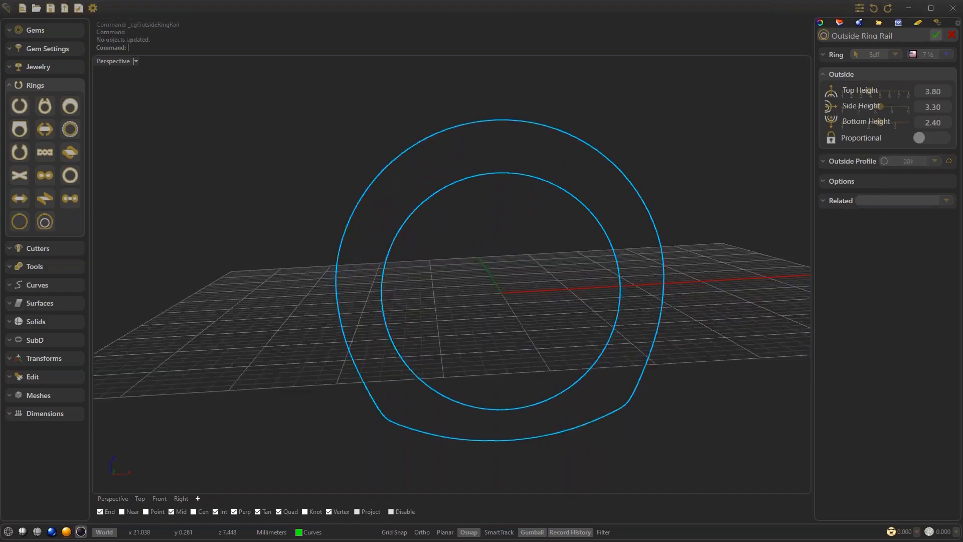
right_click_drag(615, 141, 596, 149)
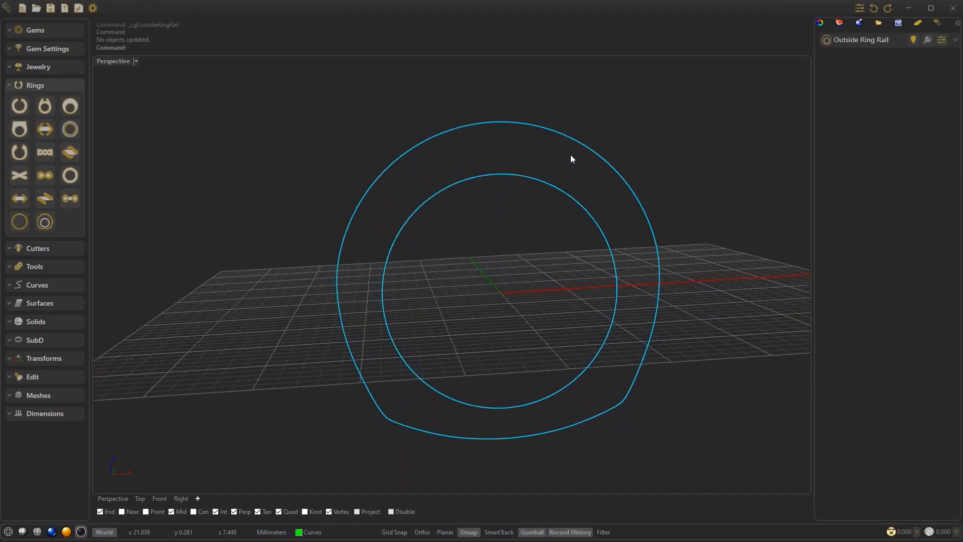
left_click(589, 149)
right_click_drag(588, 149, 598, 154)
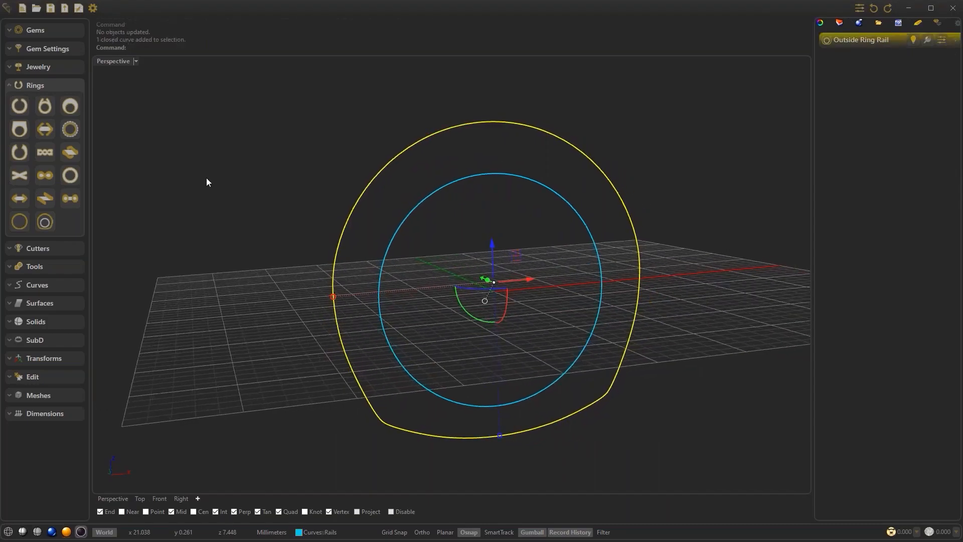
Start a Profile Placer and enable Outside Rail so the profile spans the inner and outer ring rails
left_click(31, 268)
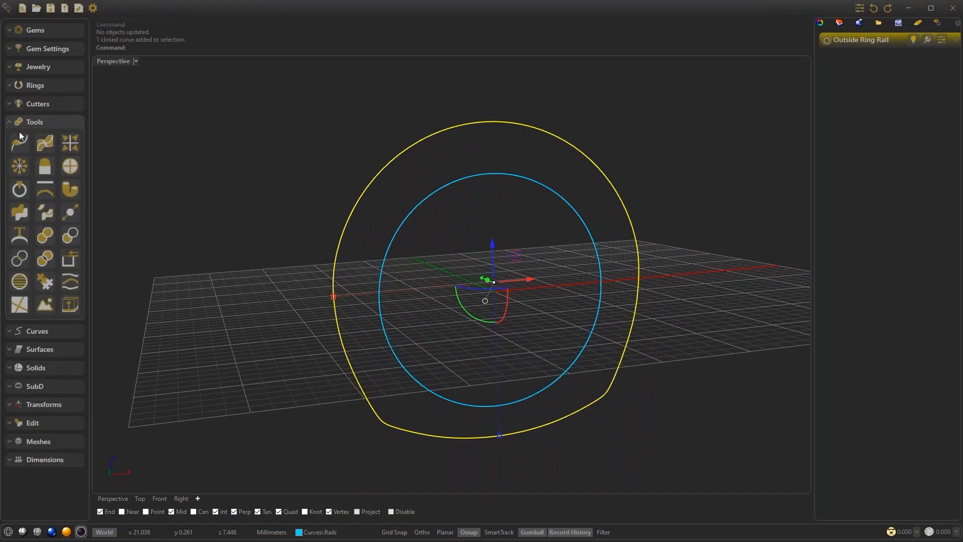
left_click(23, 146)
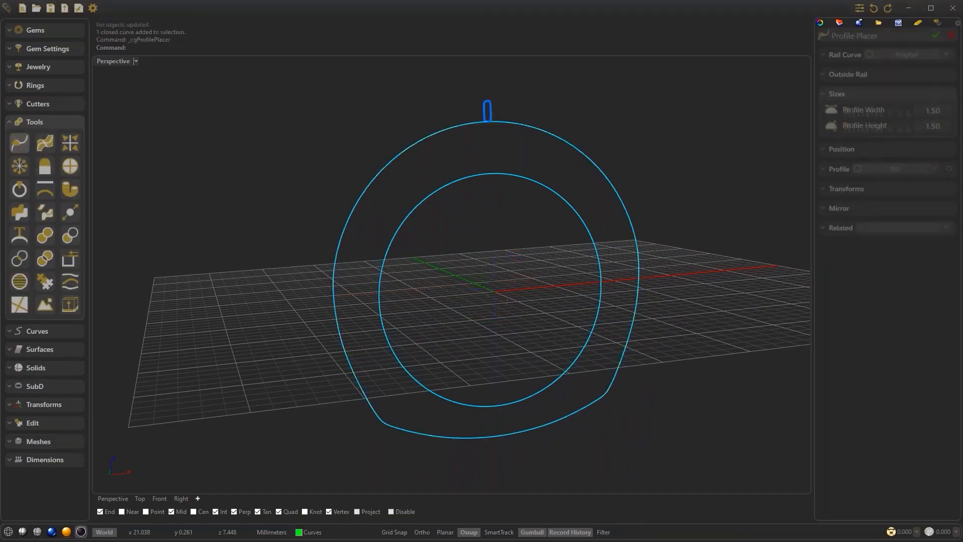
left_click(853, 58)
left_click(862, 78)
left_click(843, 109)
left_click(926, 90)
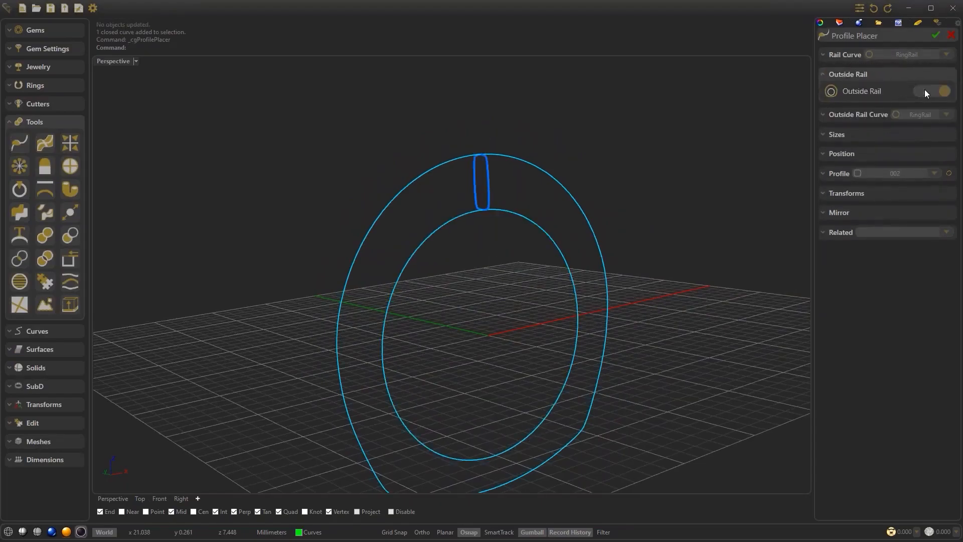
Set the placed profile's width to 3.70
left_click(866, 135)
left_click(856, 133)
left_click_drag(855, 132, 856, 134)
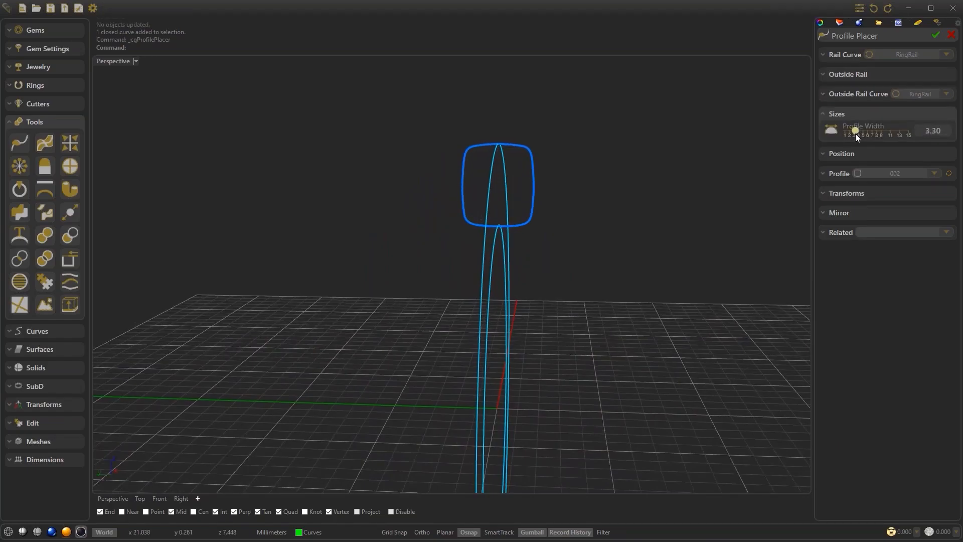
left_click_drag(856, 133, 857, 134)
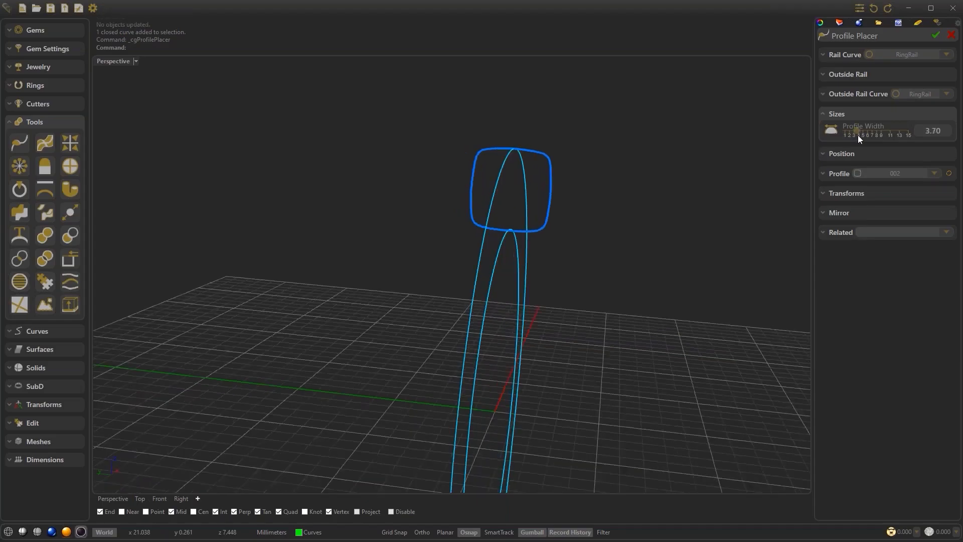
Move the profile along the rail by setting Position on Rail to 0.20
left_click(853, 152)
left_click_drag(852, 148, 859, 152)
left_click_drag(935, 151, 956, 157)
key("BackSpace")
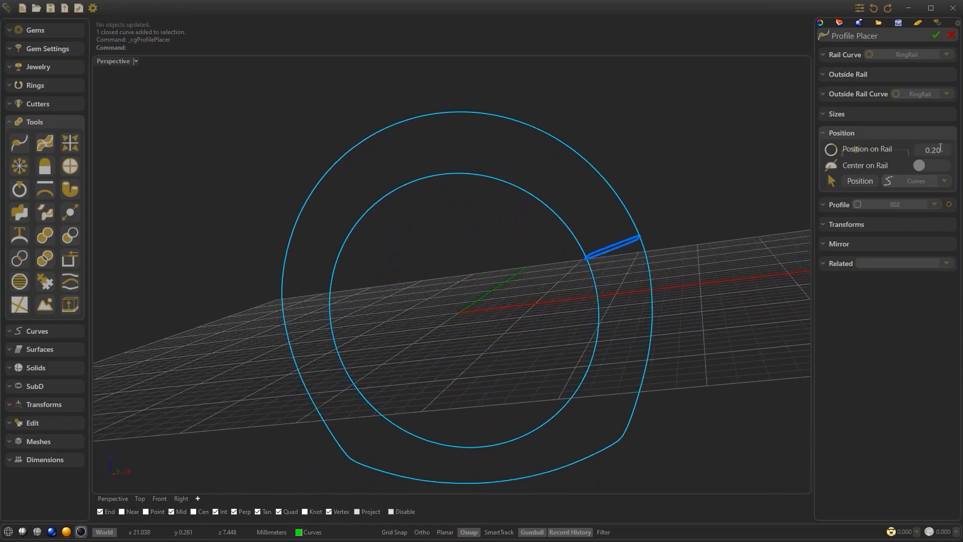
key("Return")
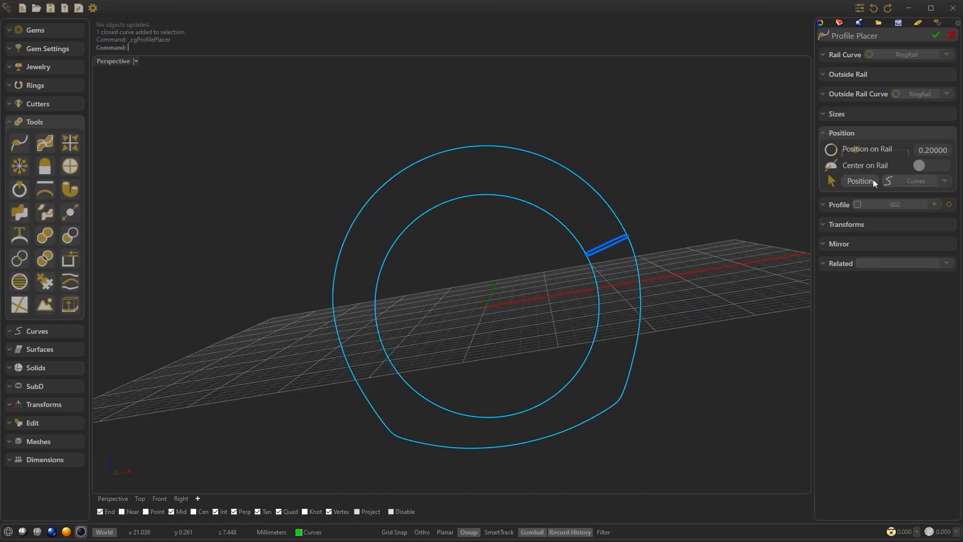
Turn on Mirror Profile to add a matching profile on the opposite side of the ring, and create both profiles
left_click(840, 224)
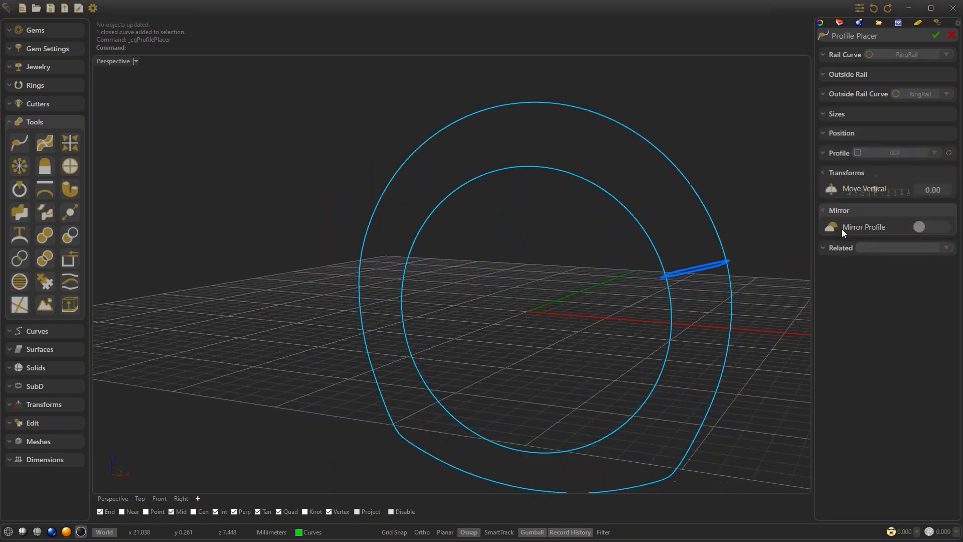
left_click(842, 229)
left_click(928, 215)
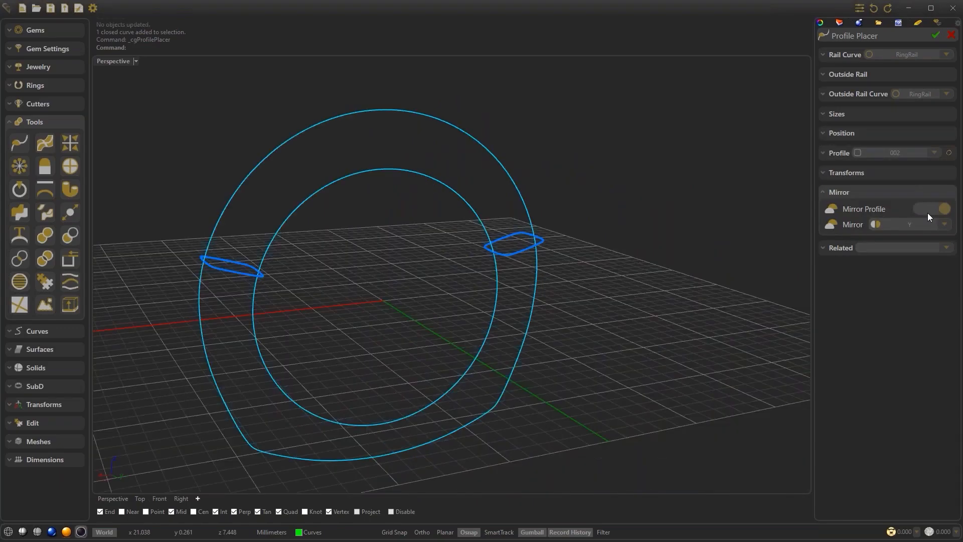
left_click(935, 35)
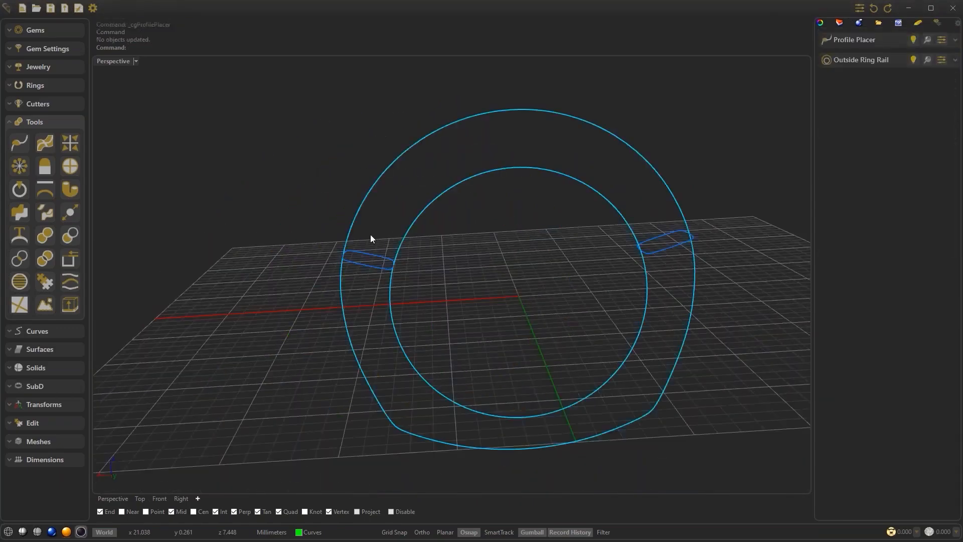
Start an Auto Sweep along the inner ring rail using both mirrored profiles and open its options
left_click(370, 241)
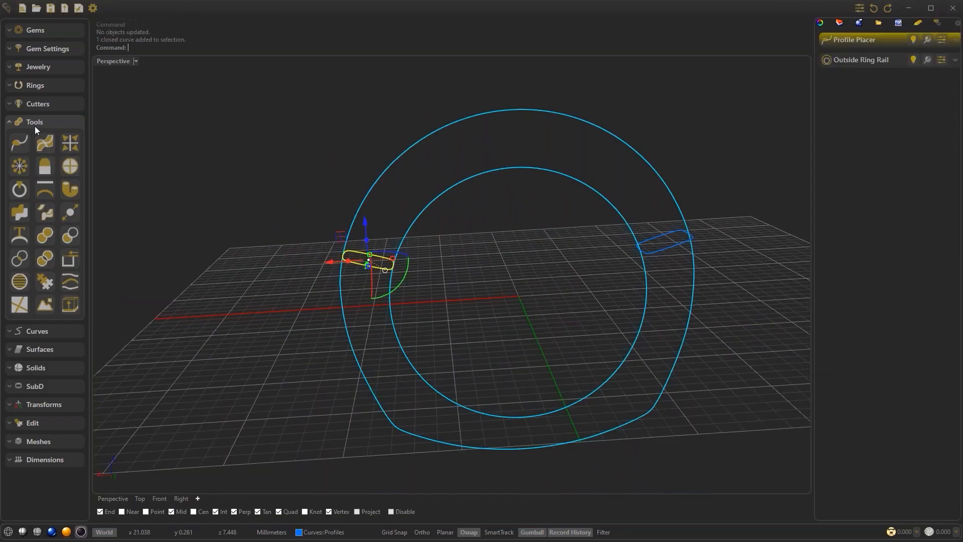
left_click(44, 143)
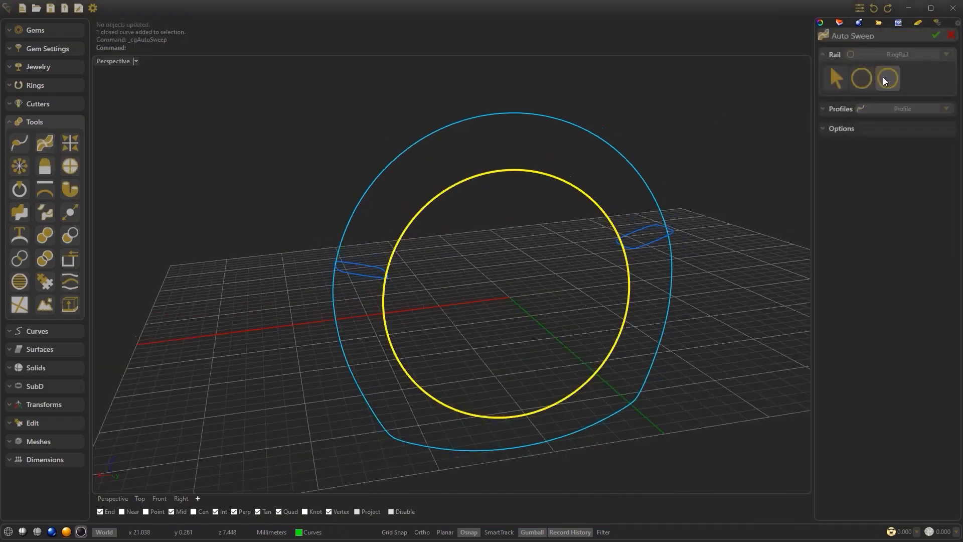
left_click(862, 100)
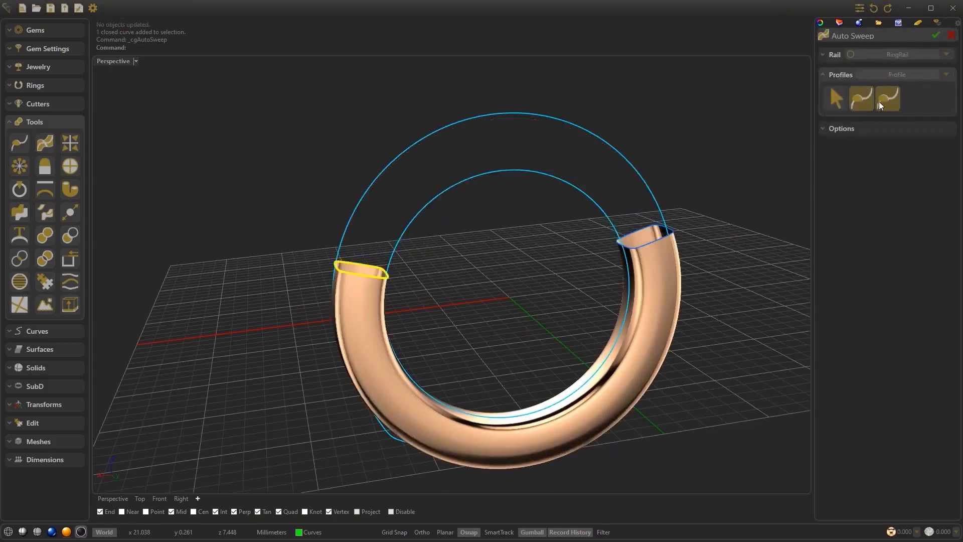
left_click(851, 131)
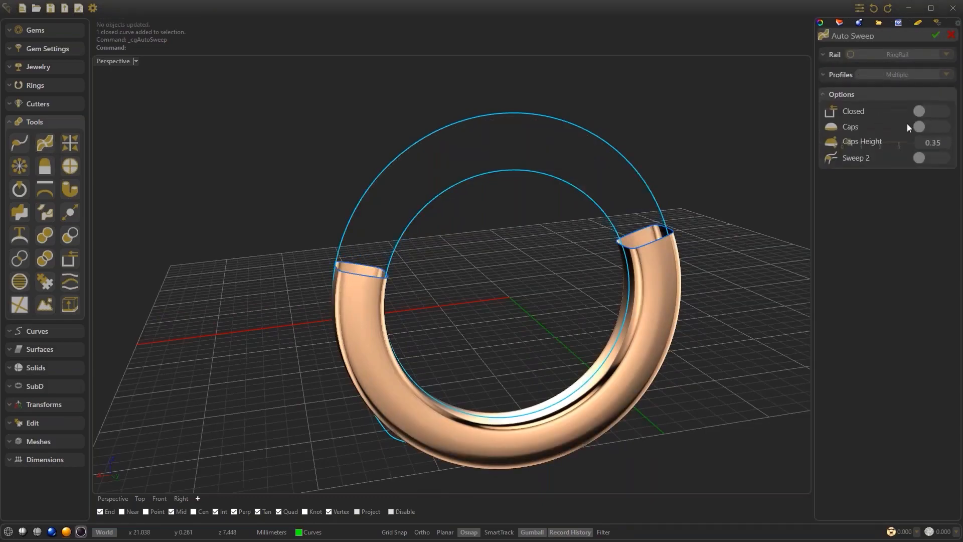
Turn on Sweep 2 and open the choices for the second rail
left_click(930, 158)
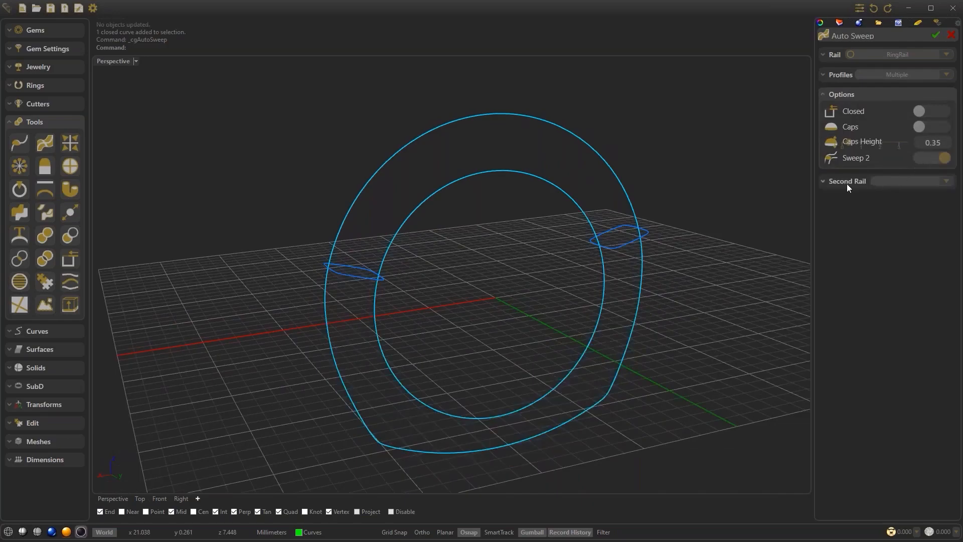
right_click_drag(473, 162, 483, 152)
left_click(897, 182)
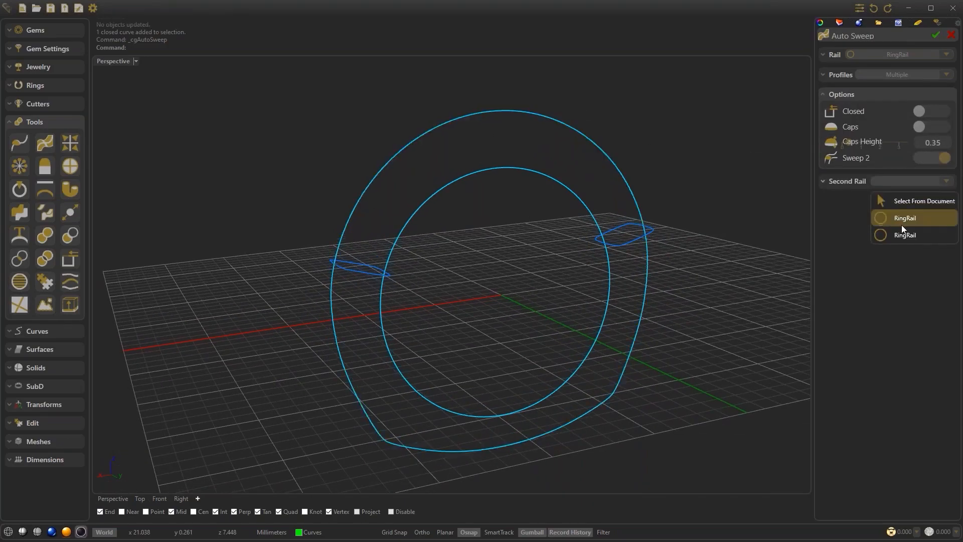
Pick the remaining ring rail as the second rail and finish the Auto Sweep of the ring band
left_click(902, 225)
left_click(935, 35)
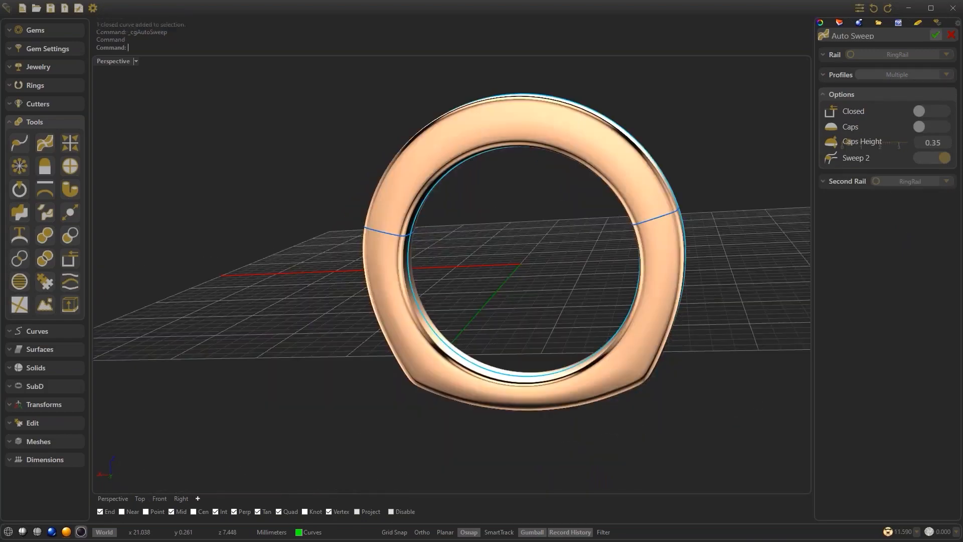
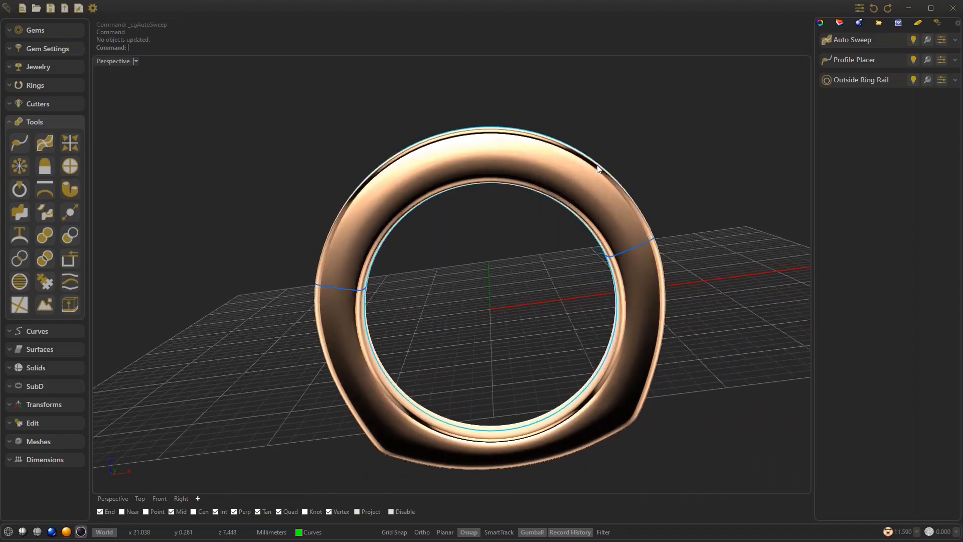
Create Gems on Curve along the outer ring rail, with the swept band as the seating object
left_click(38, 31)
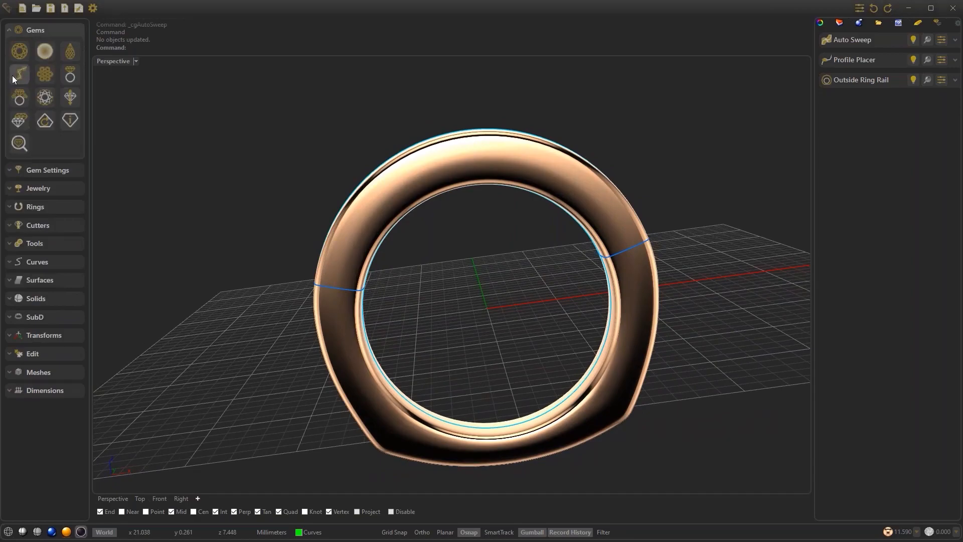
left_click(20, 74)
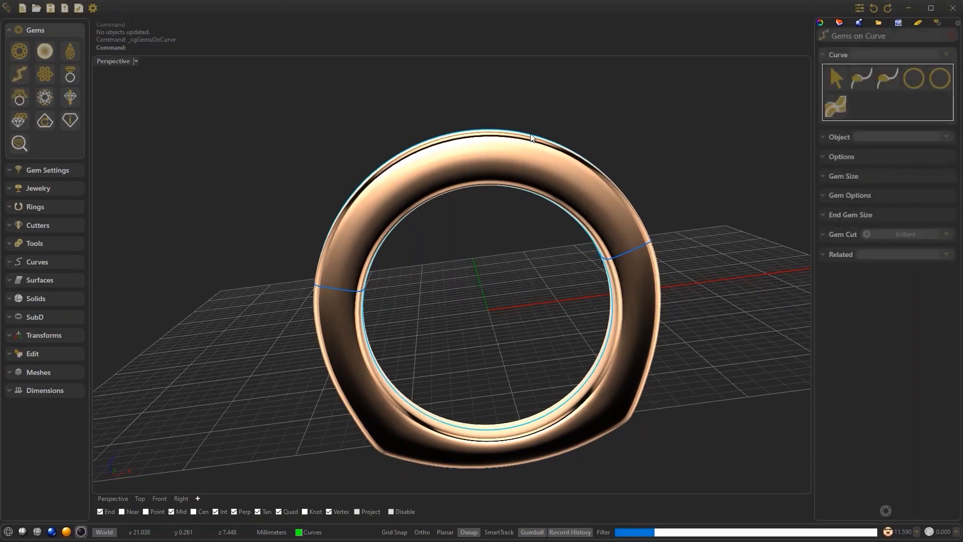
left_click(921, 80)
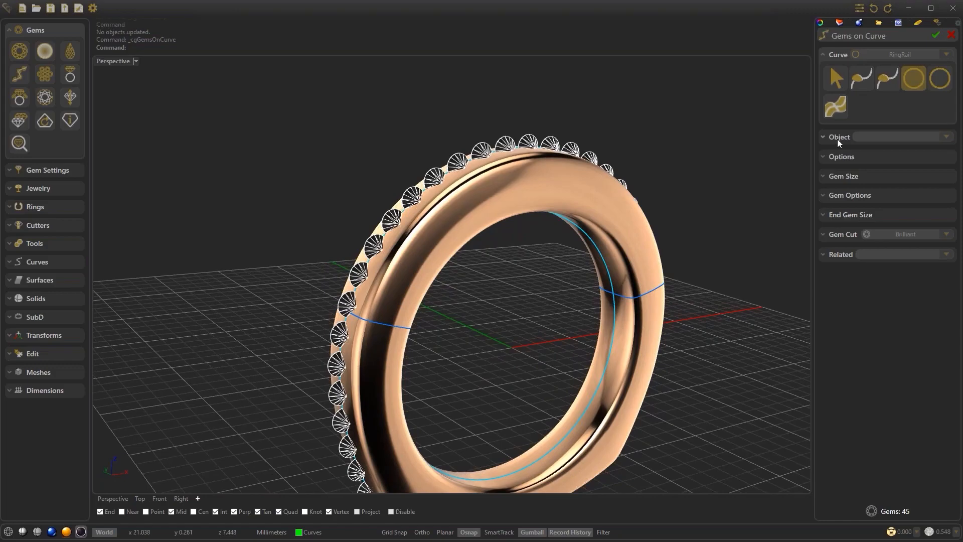
left_click(838, 140)
left_click(862, 102)
Unlink both sides of the gem row and set its start point to 0.7200 and end point to 0.5600
left_click(854, 127)
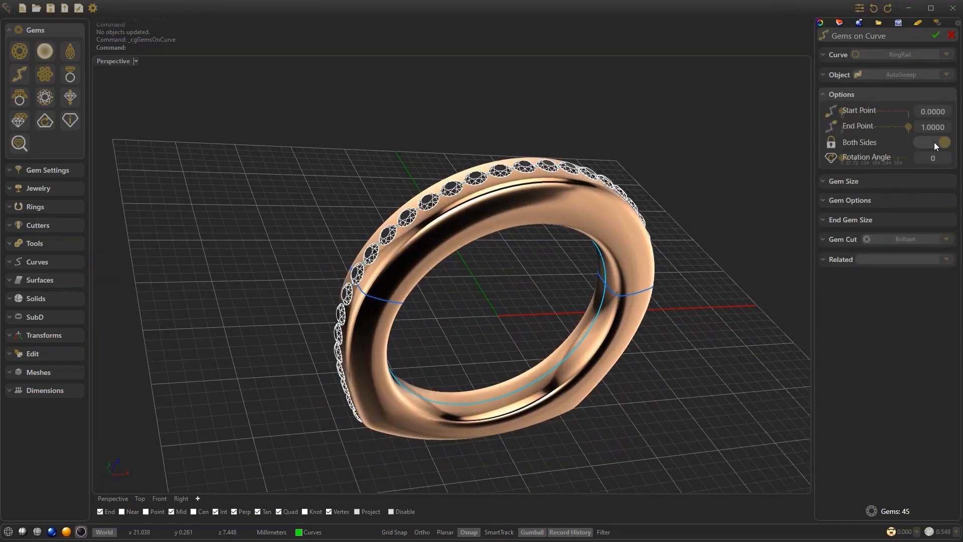
left_click(934, 143)
left_click_drag(842, 111, 879, 128)
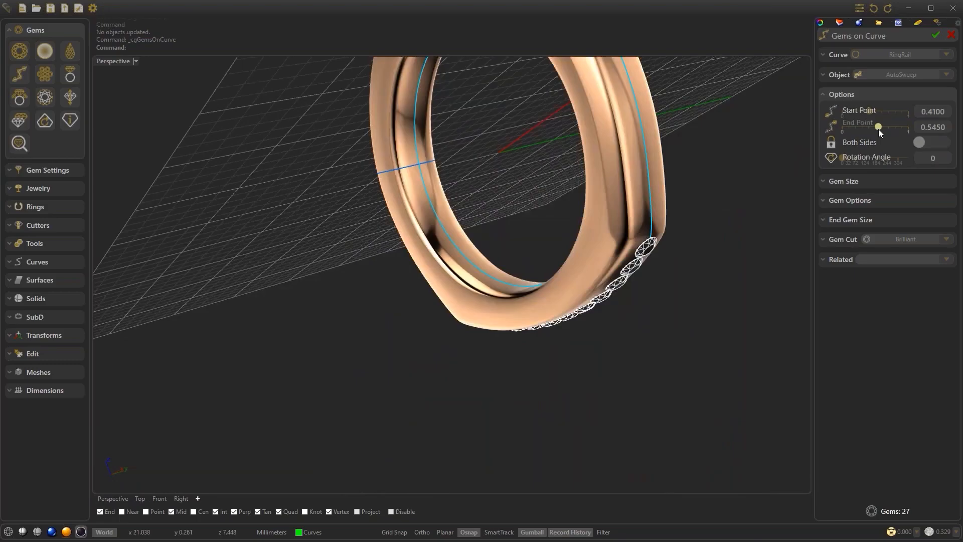
mouse_move(878, 128)
left_mouse_down()
mouse_move(869, 124)
mouse_move(891, 113)
mouse_move(869, 128)
mouse_move(876, 125)
left_mouse_up()
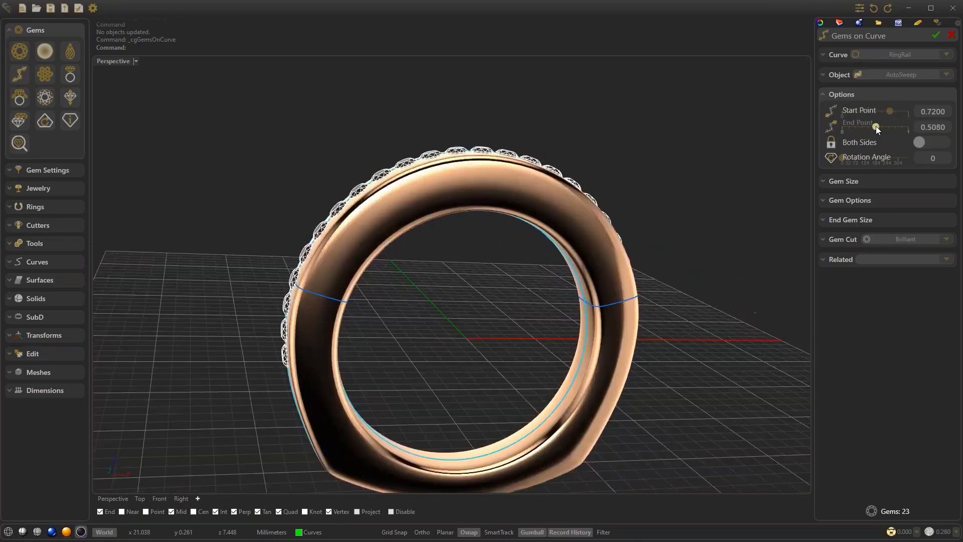
left_click_drag(876, 126, 880, 125)
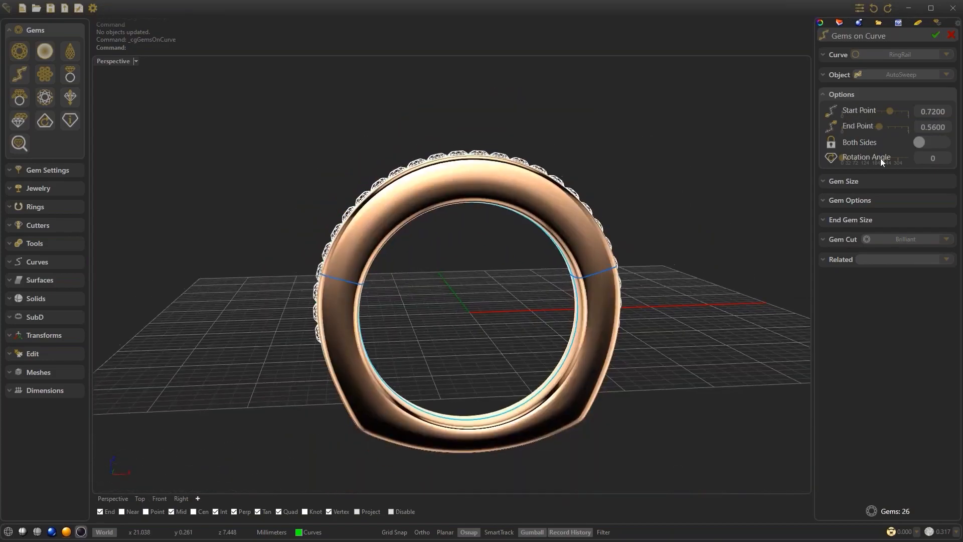
Set the gem length and width to 1.90 mm, keeping the size proportional
left_click(873, 185)
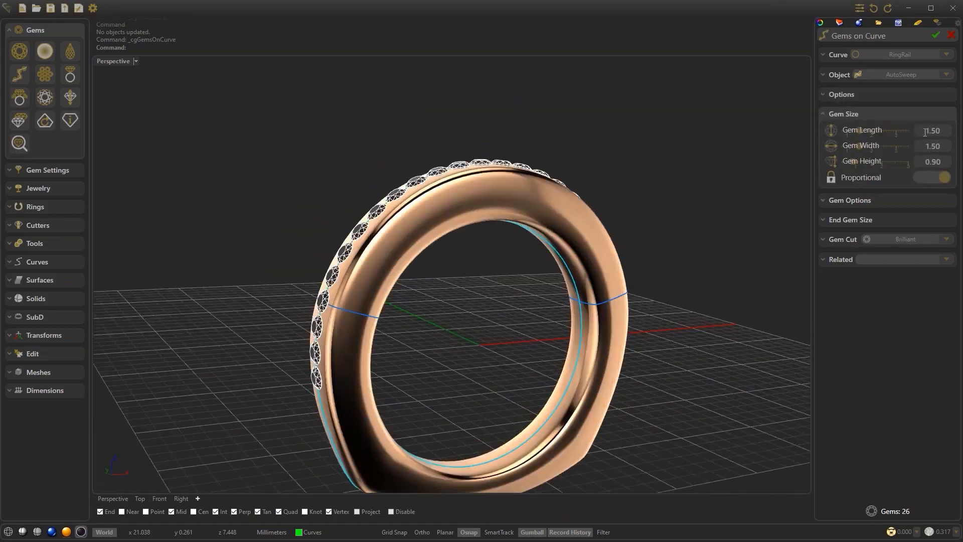
scroll(946, 132, "up", 2)
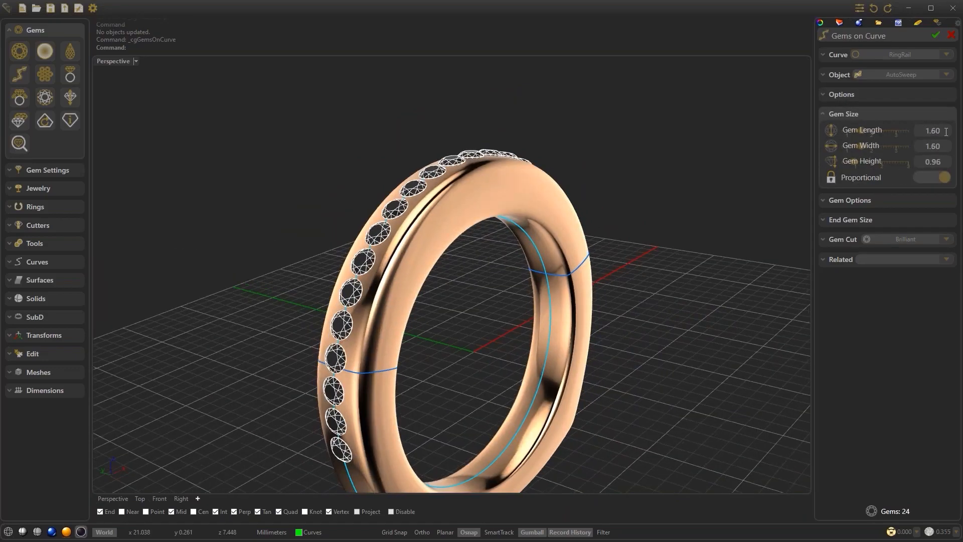
scroll(947, 132, "up", 2)
Try the Princess and Cushion gem cuts on the row and return to Brilliant
left_click(899, 239)
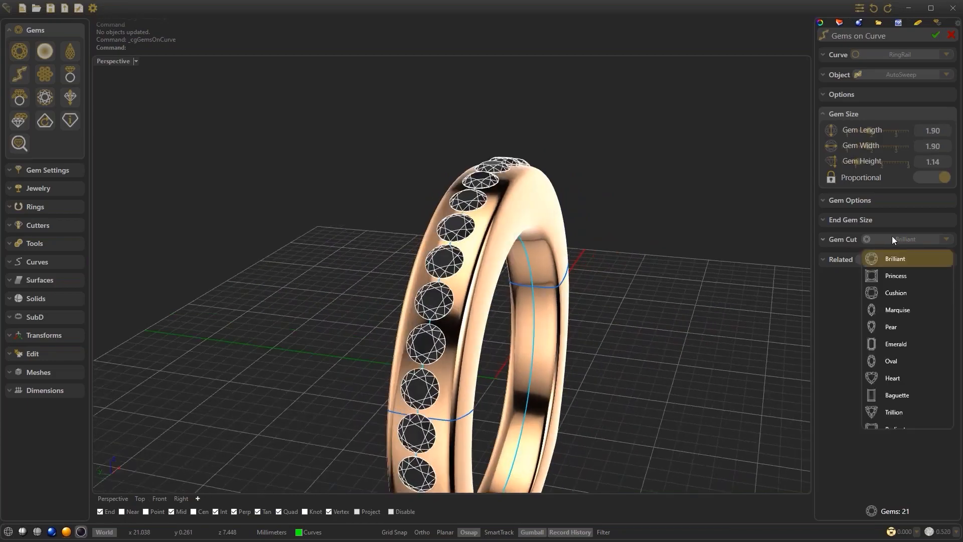
left_click(894, 276)
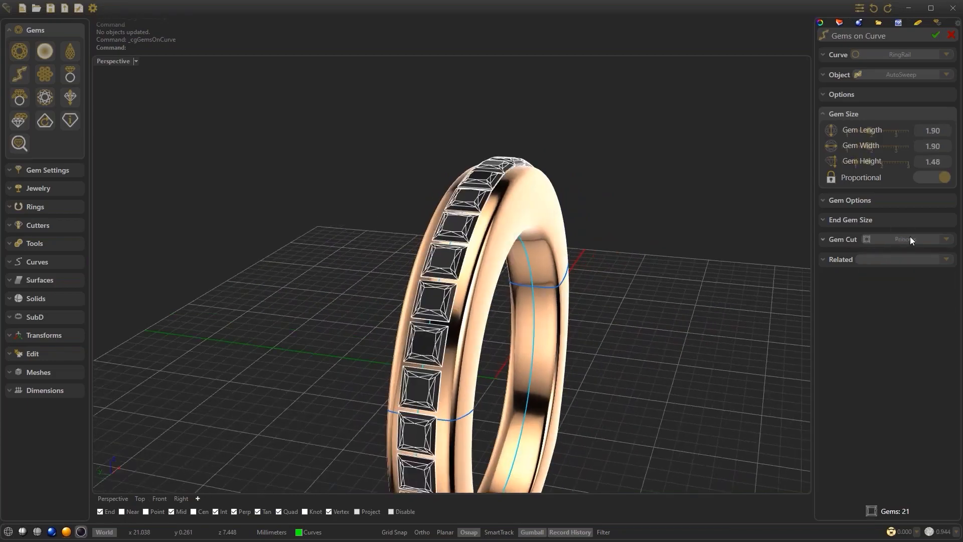
left_click(910, 239)
left_click(895, 292)
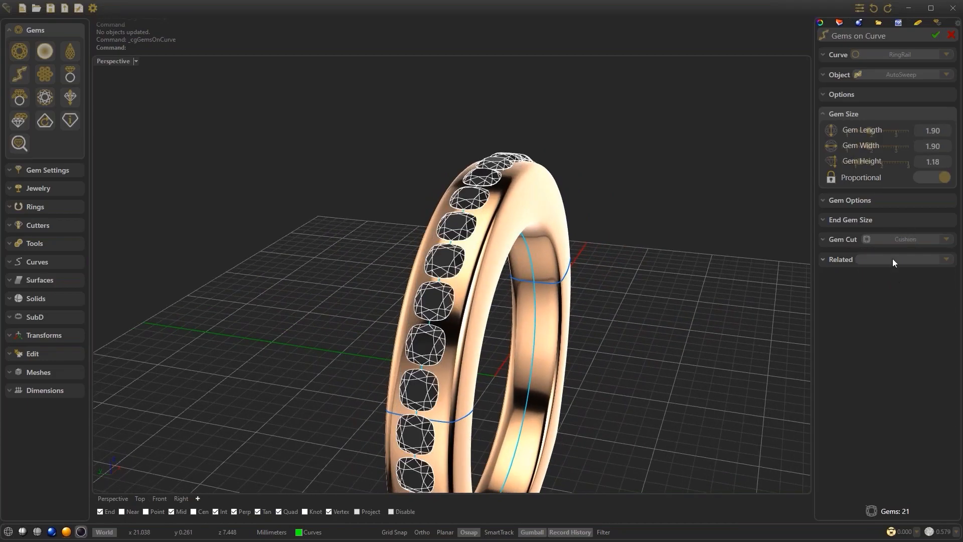
left_click(898, 240)
left_click(899, 261)
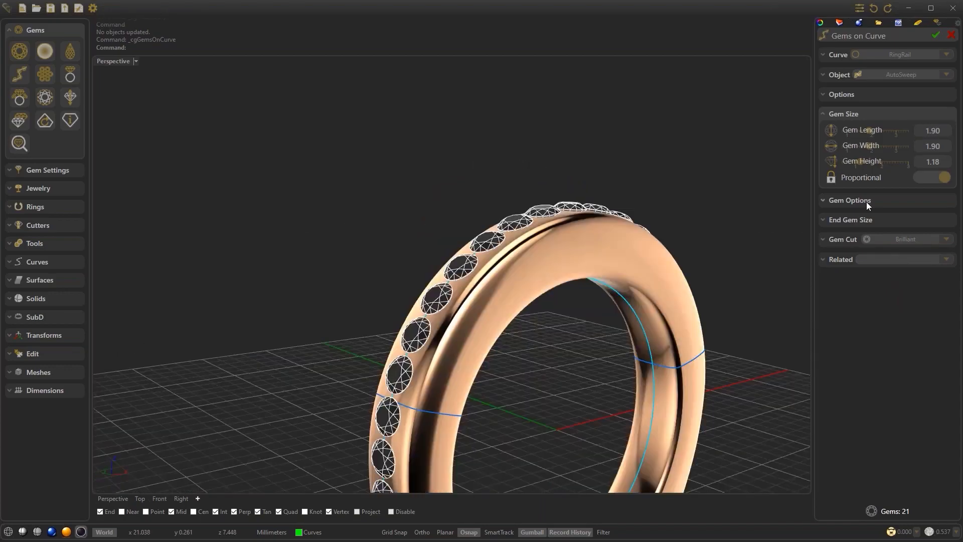
Change the gem placement from Girdle to Table so the gems sit inside the band
left_click(866, 201)
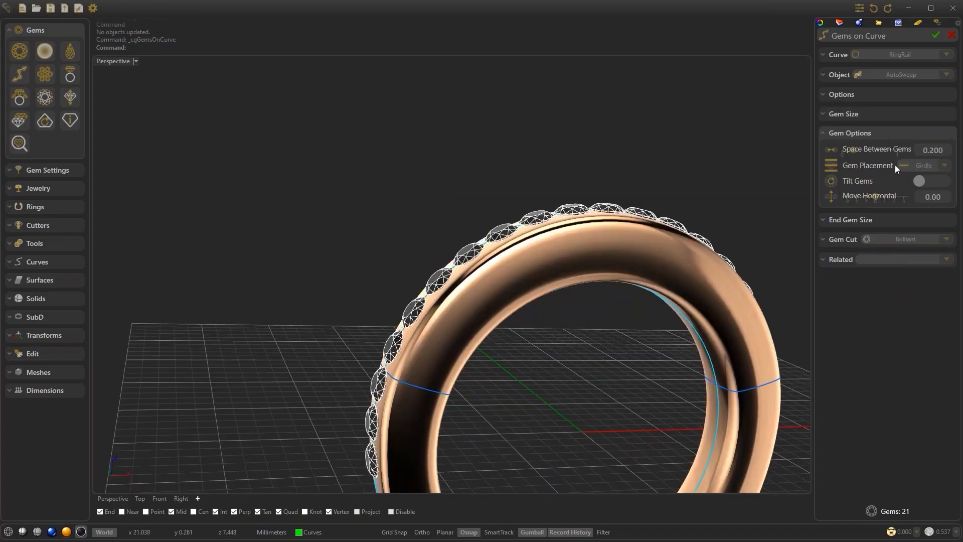
left_click(921, 165)
left_click(922, 203)
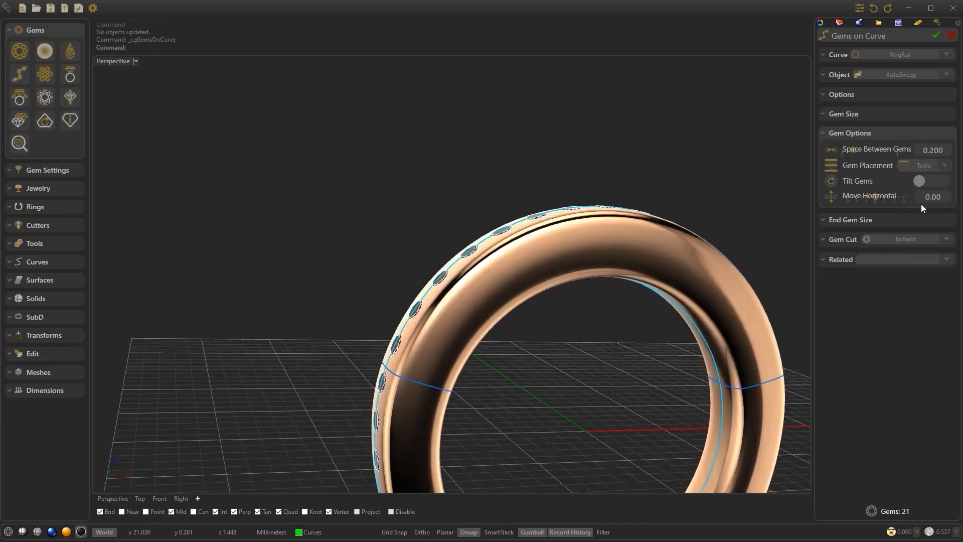
Check the gems' seating inside the band in wireframe display, restore the rendered display and accept the gem row
left_click(37, 532)
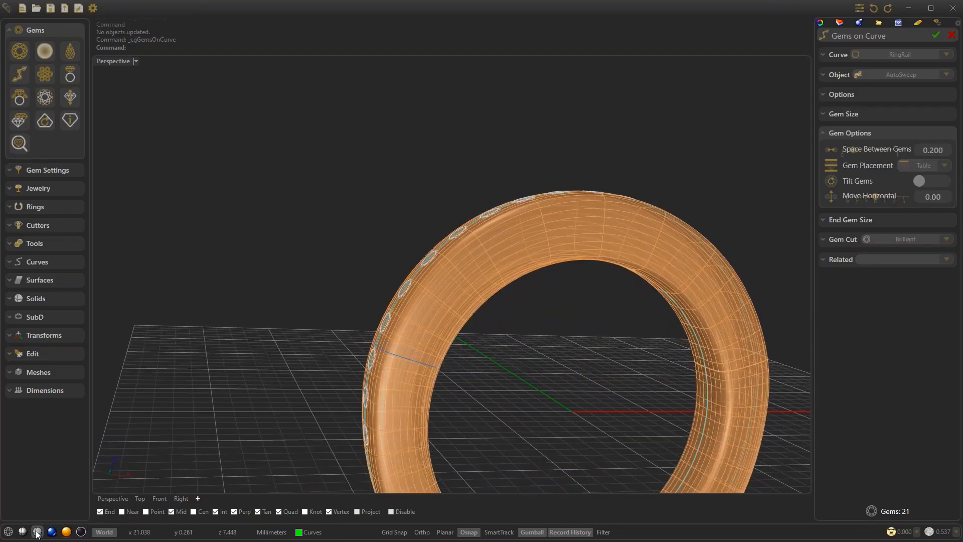
left_click(14, 532)
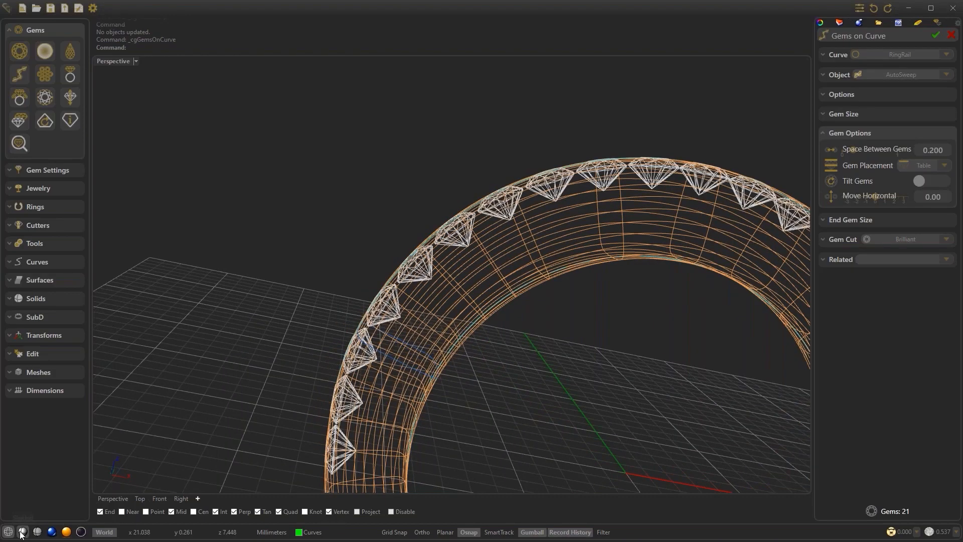
left_click(22, 533)
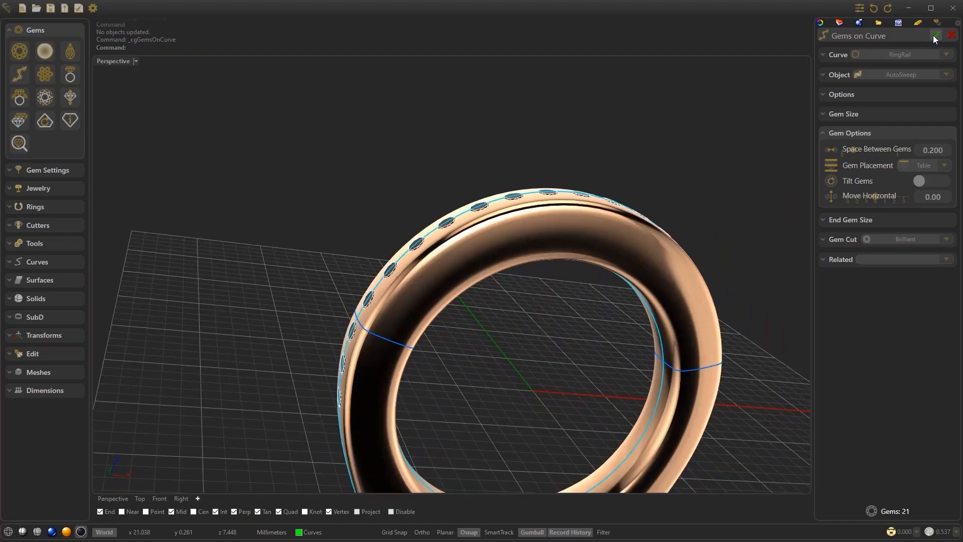
left_click(934, 35)
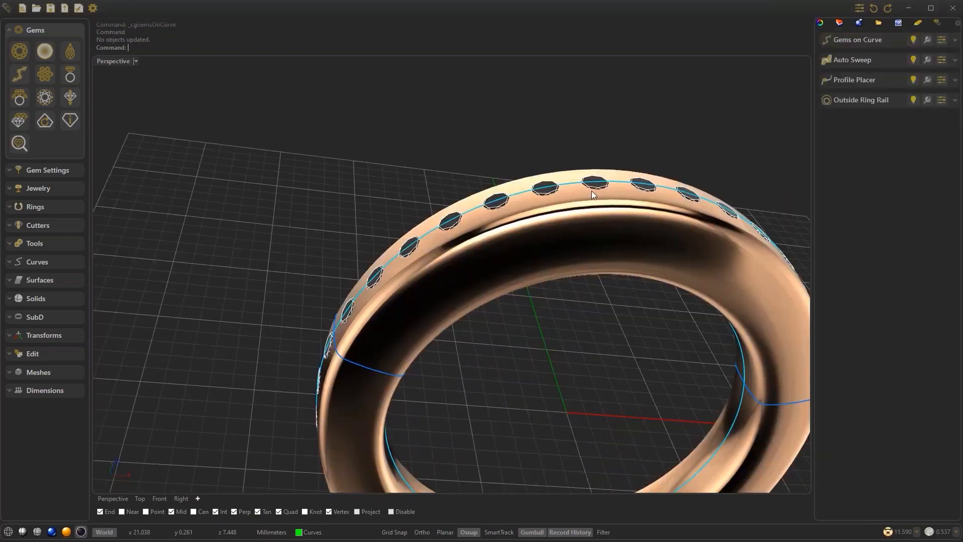
Create a Channel Cutter along the row of brilliant gems on the band
left_click(592, 191)
right_click_drag(600, 141, 392, 210)
left_click(44, 225)
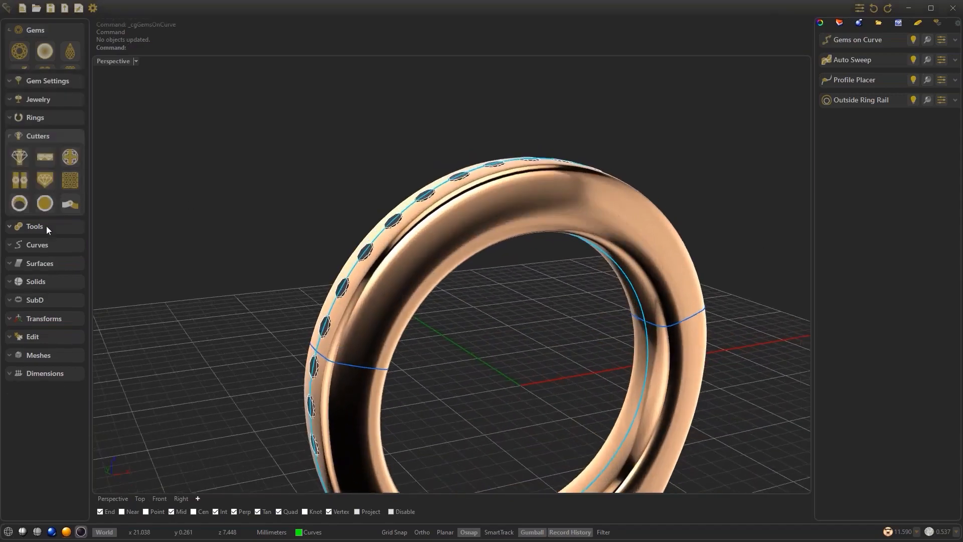
left_click(45, 127)
left_click(867, 83)
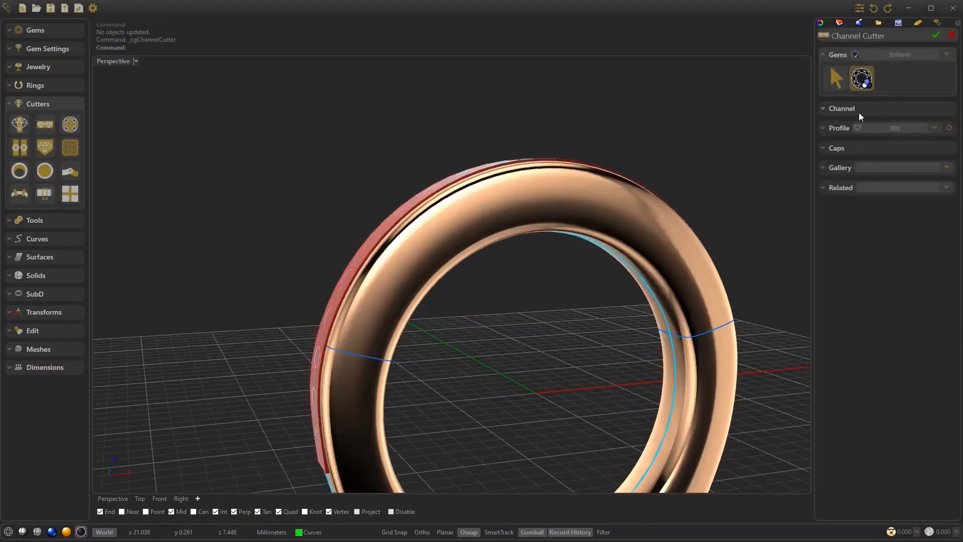
Set the channel cutter's height to 1.70 mm
left_click(859, 111)
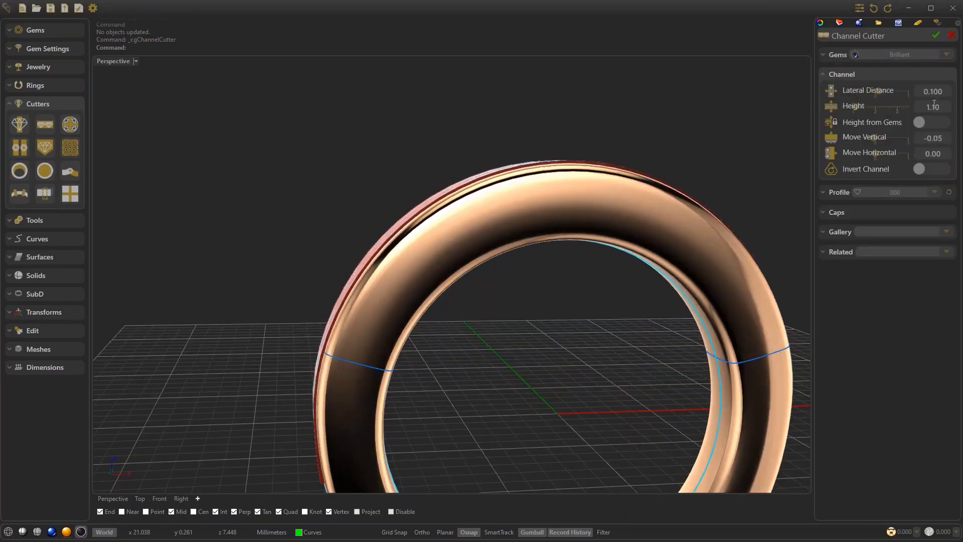
scroll(934, 104, "up", 5)
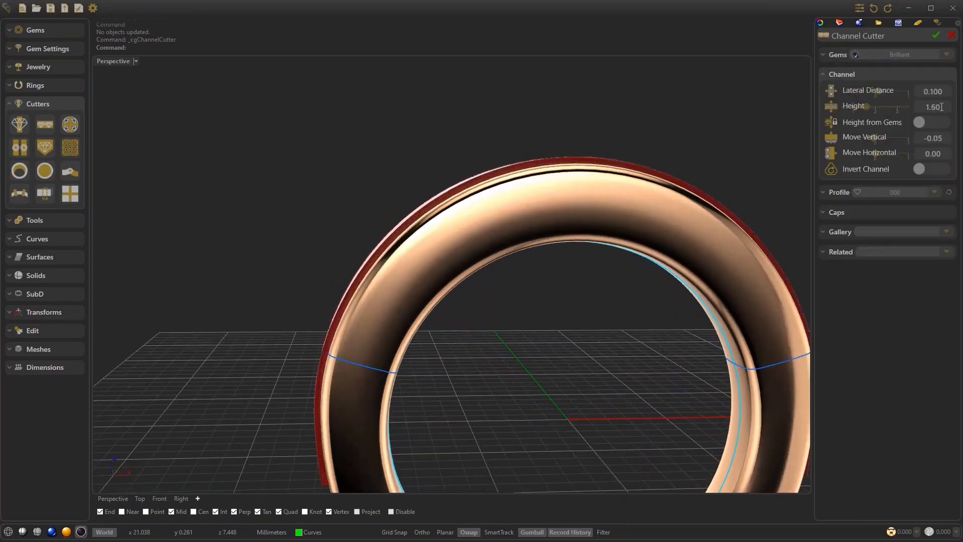
scroll(942, 107, "up", 1)
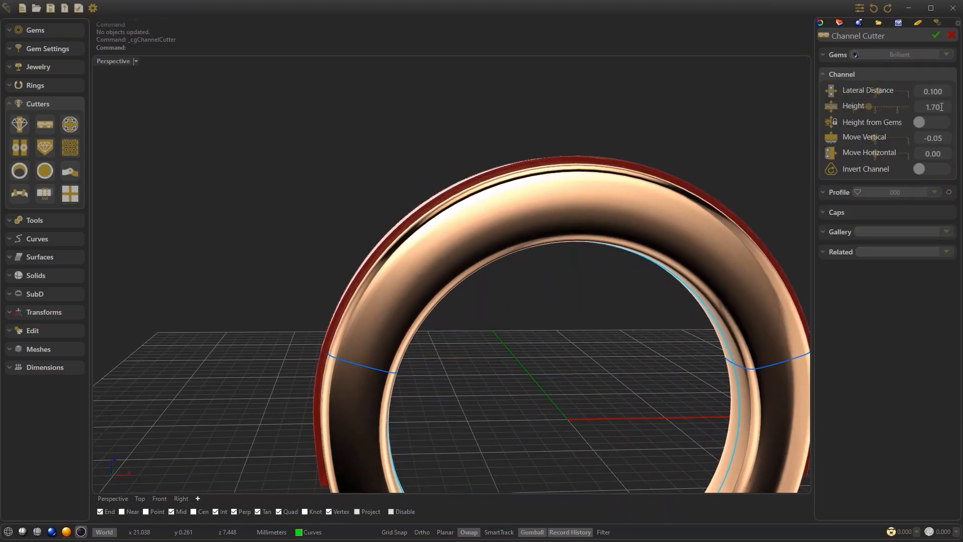
Try the Round and Sharp start cap types on the channel cutter and return to Squared
left_click(863, 211)
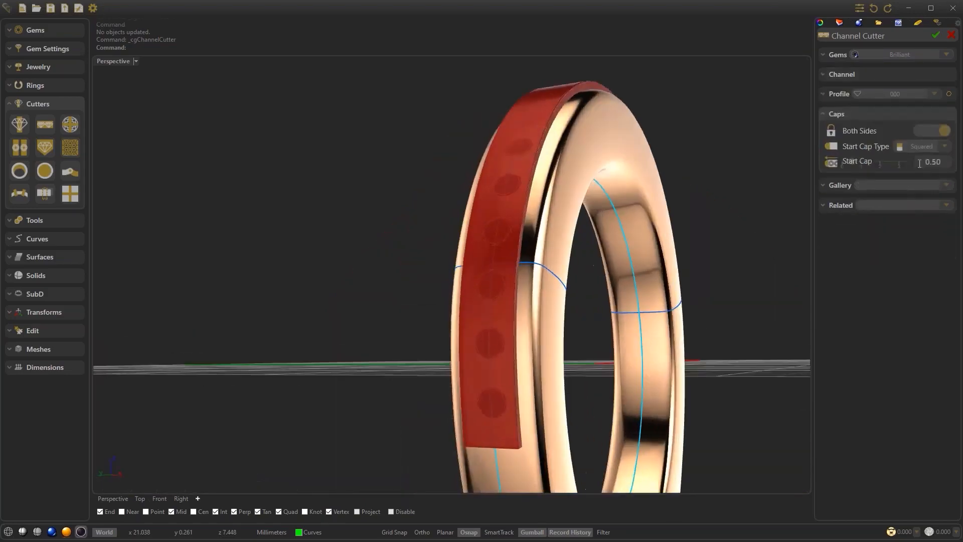
left_click(931, 148)
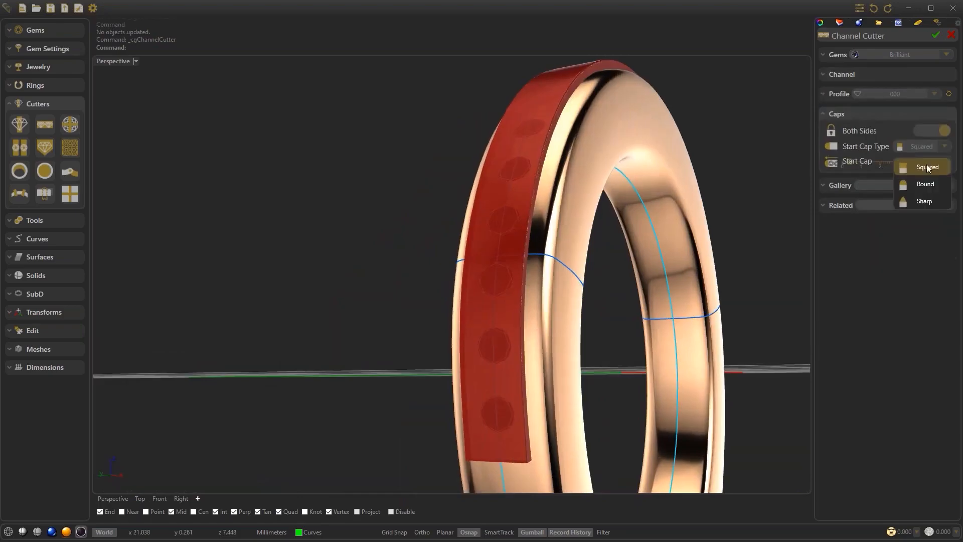
left_click(920, 183)
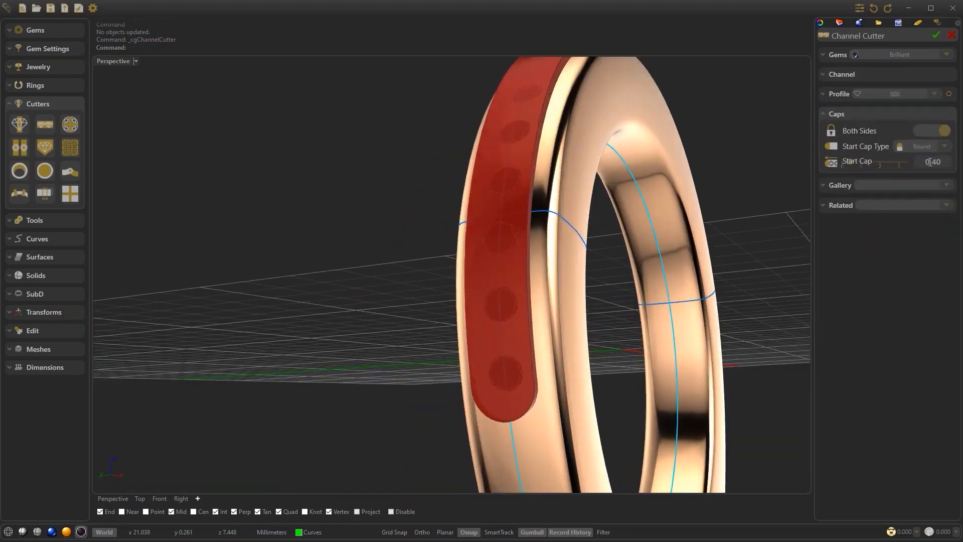
left_click(924, 147)
left_click(922, 201)
left_click(917, 146)
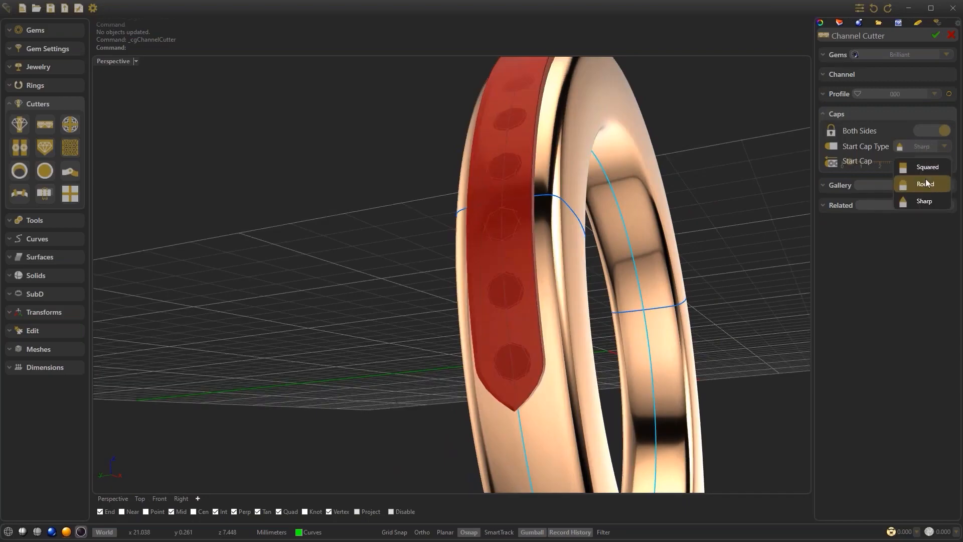
left_click(925, 167)
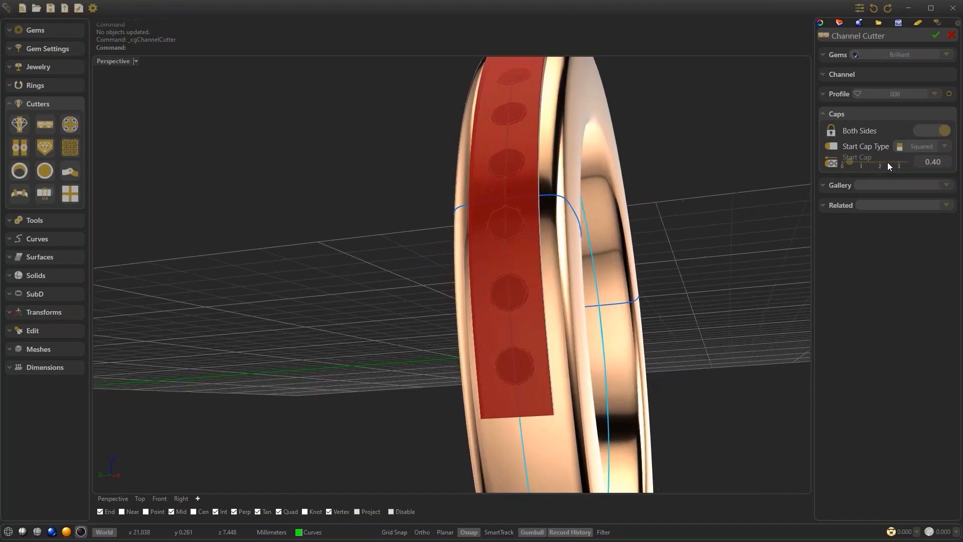
Set the channel cutter's start cap to 0.30 and accept the cutter
scroll(887, 161, "down", 1)
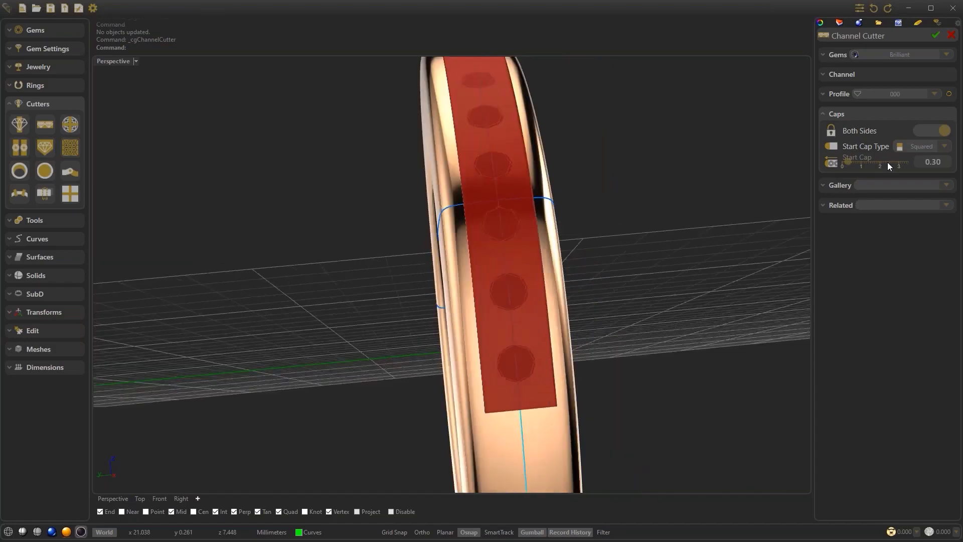
left_click(936, 35)
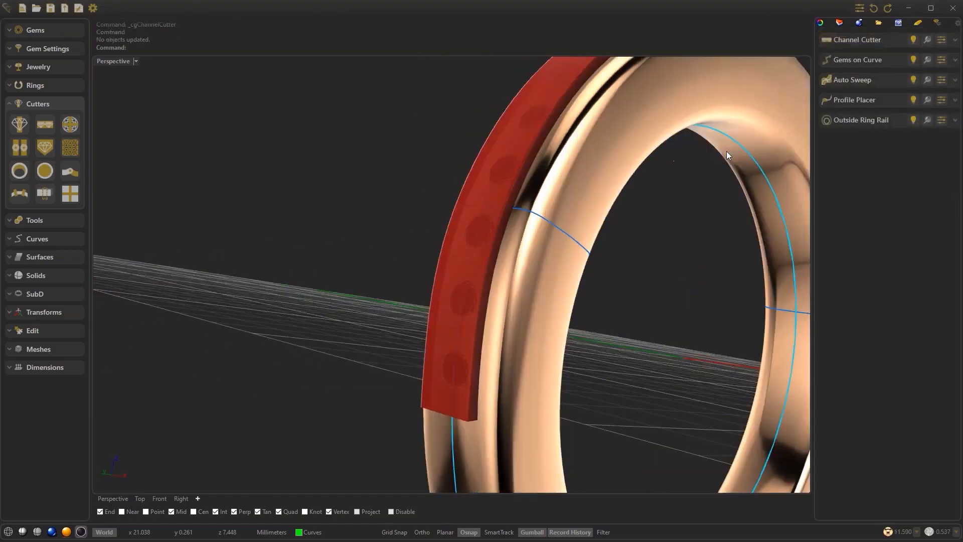
Create a Prongs Row on the band's brilliant gems, check its fit in wireframe display, and accept it
left_click(868, 58)
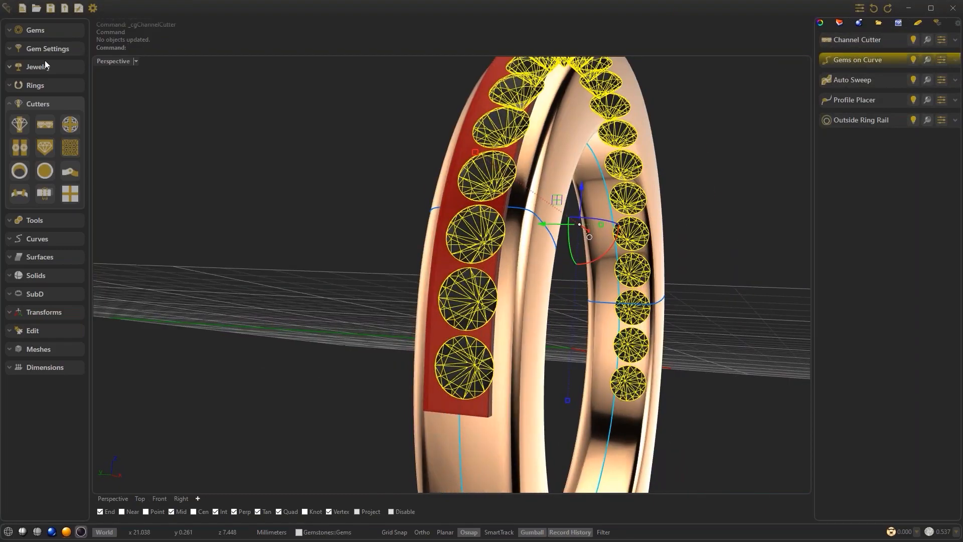
left_click(46, 48)
left_click(17, 117)
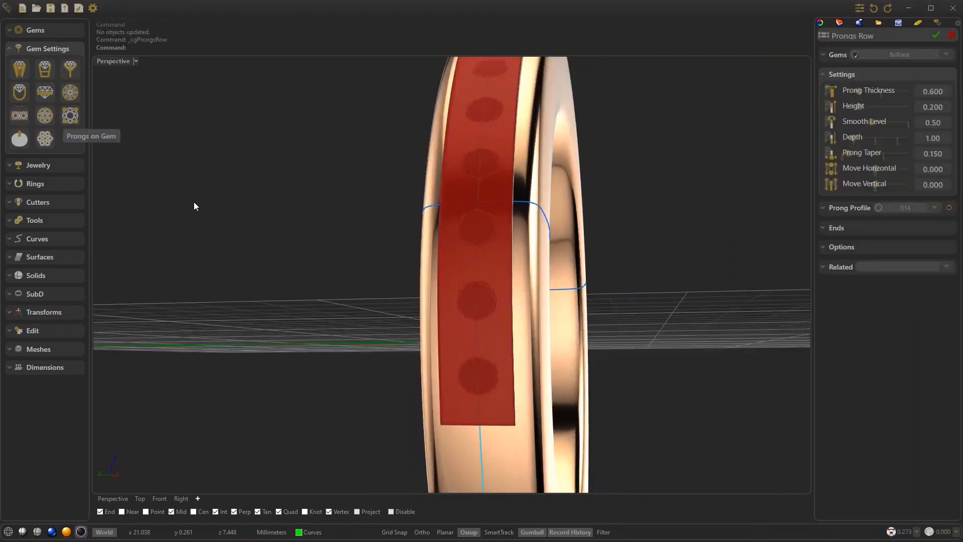
left_click(9, 532)
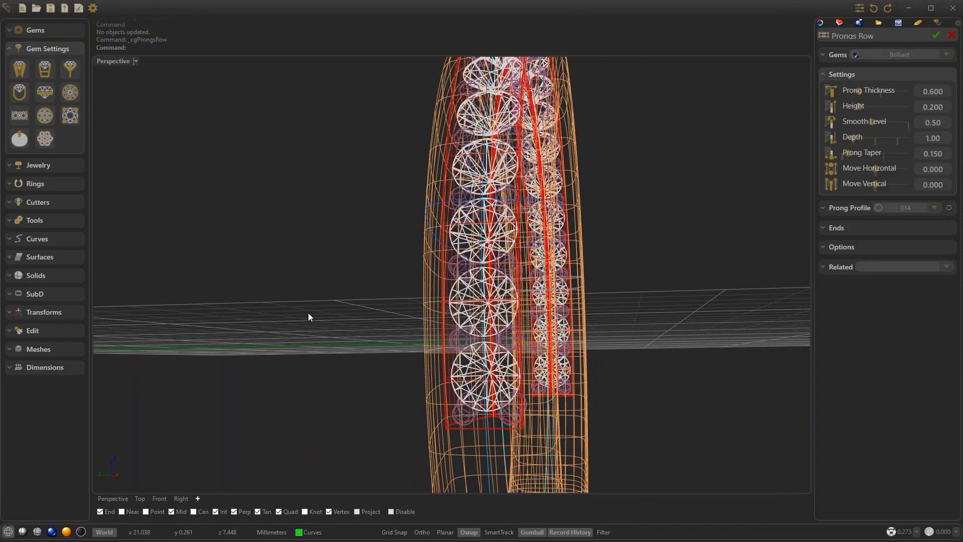
right_click_drag(407, 301, 486, 323)
scroll(535, 375, "up", 4)
mouse_move(535, 374)
right_mouse_down()
mouse_move(466, 405)
mouse_move(450, 371)
mouse_move(528, 377)
mouse_move(403, 345)
mouse_move(545, 387)
mouse_move(512, 398)
mouse_move(543, 374)
right_mouse_up()
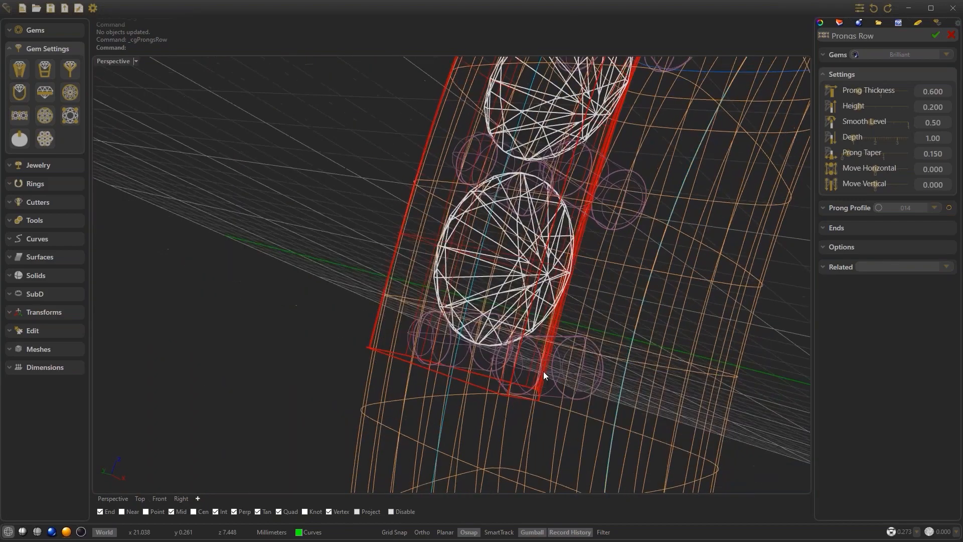
scroll(543, 371, "down", 1)
left_click(933, 37)
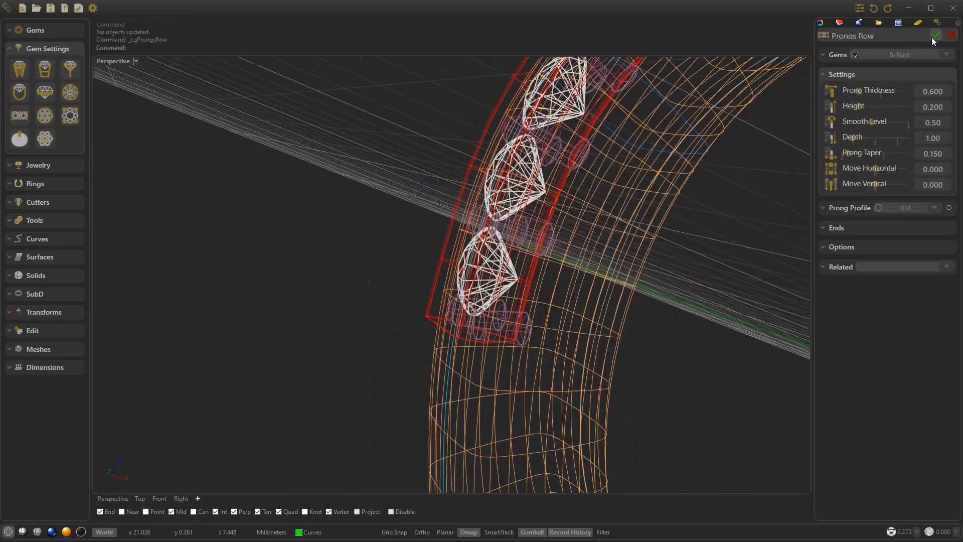
key("Escape")
Set the existing channel cutter's height to 1.80 and accept the change
right_click_drag(597, 185, 644, 130)
left_click(456, 151)
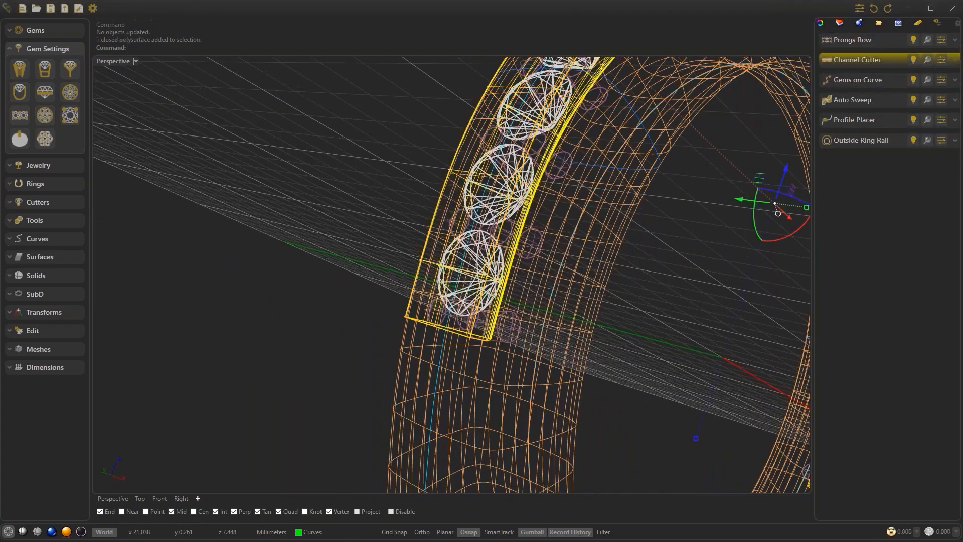
right_click_drag(472, 200, 452, 201)
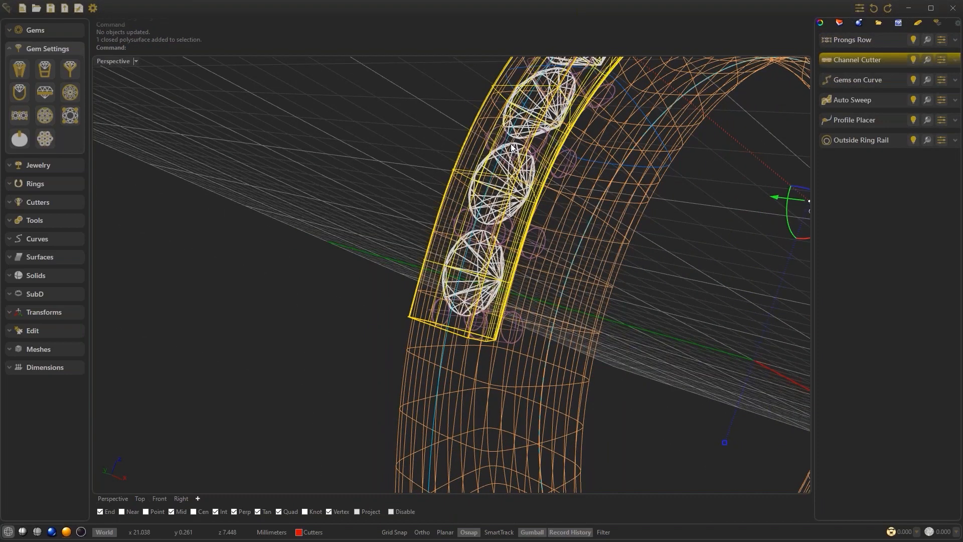
left_click(942, 61)
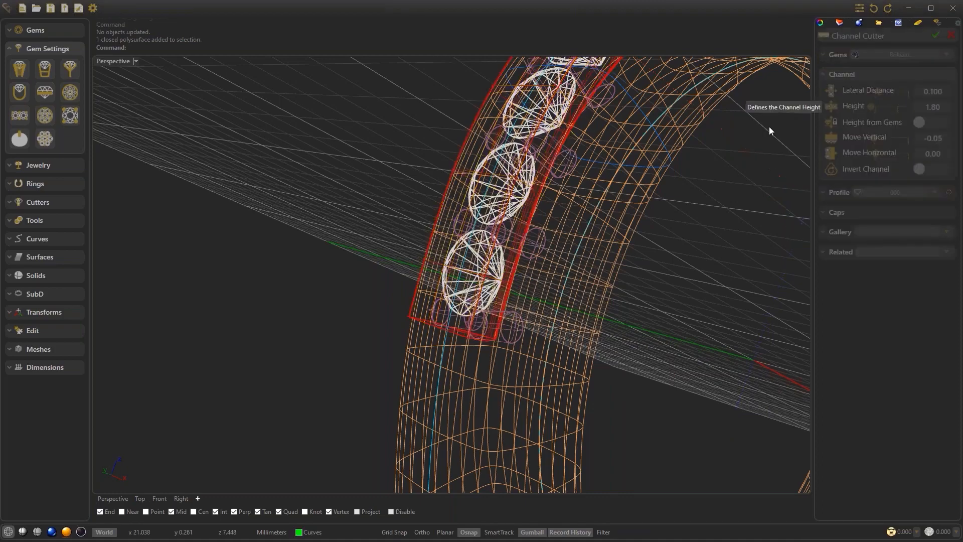
left_click(935, 36)
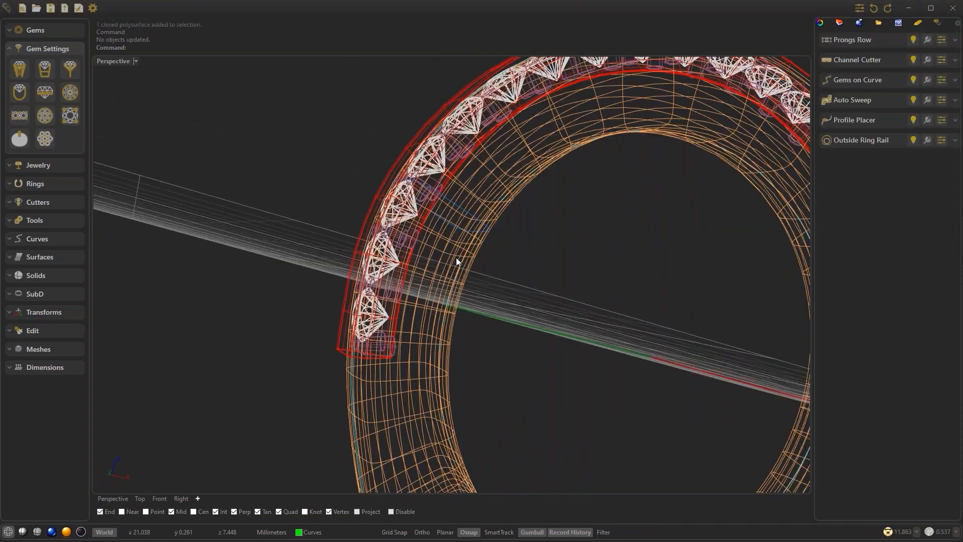
Create a Gem Cutter for the brilliant gems along the band, with the model in rendered display
mouse_move(267, 443)
right_mouse_down()
mouse_move(414, 400)
mouse_move(405, 389)
right_mouse_up()
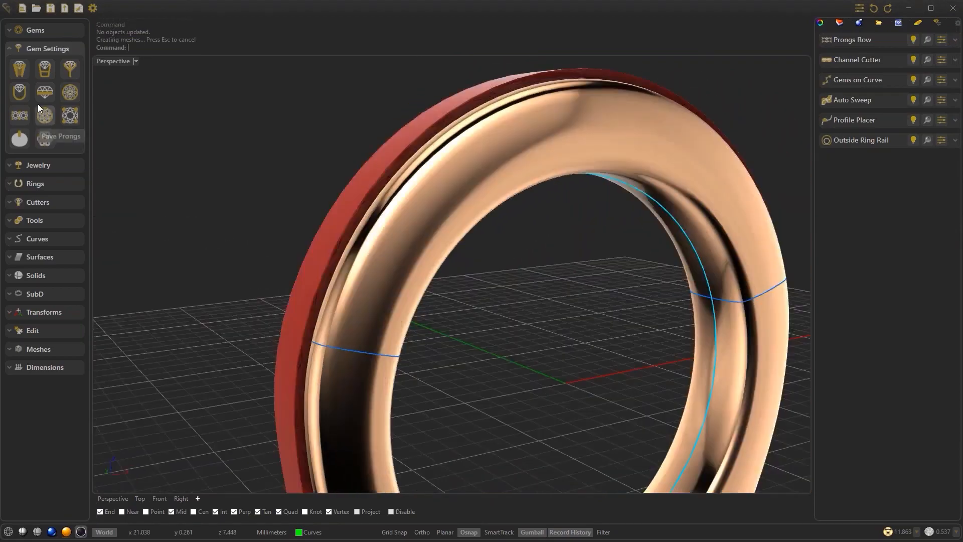
left_click(30, 202)
left_click(23, 128)
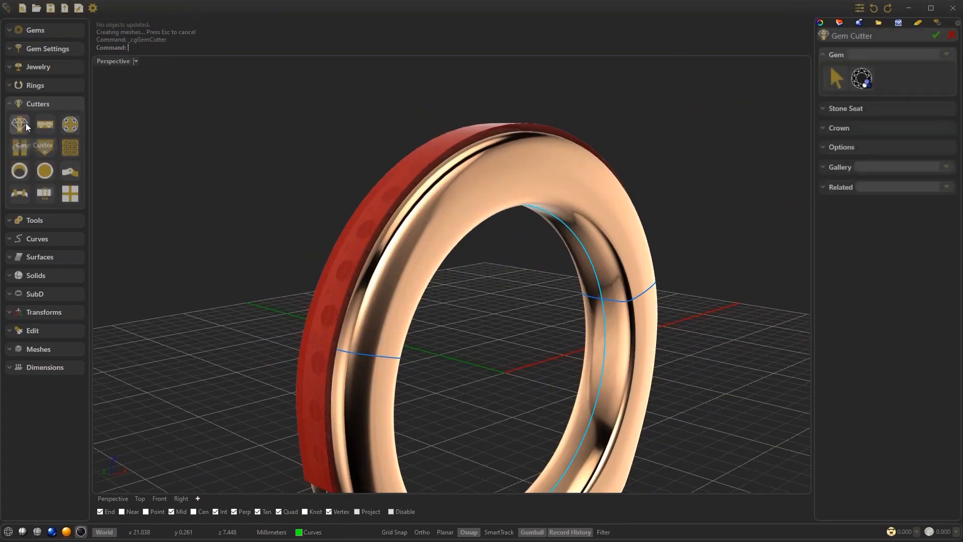
left_click(862, 79)
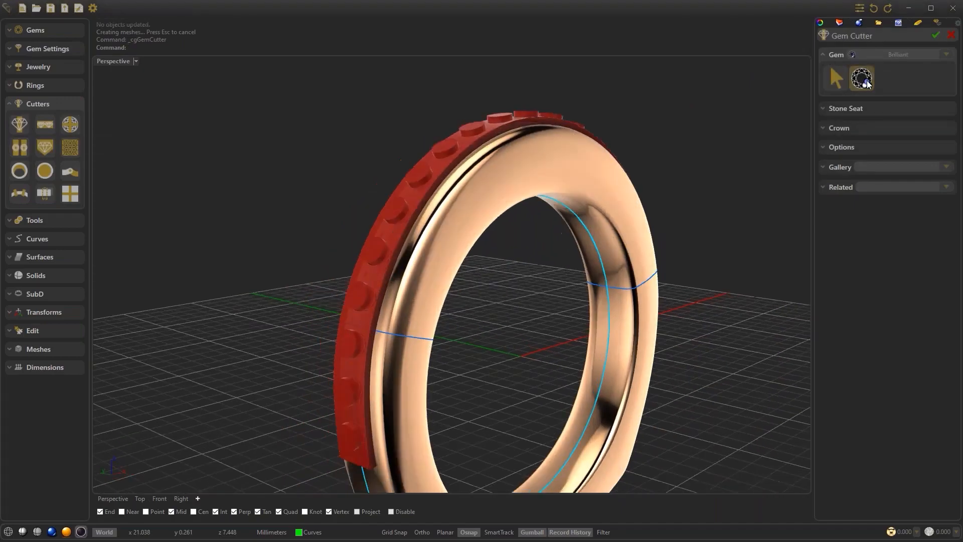
Set the gem cutter's depth to 1.40, checking it against the gems in wireframe display
left_click(851, 146)
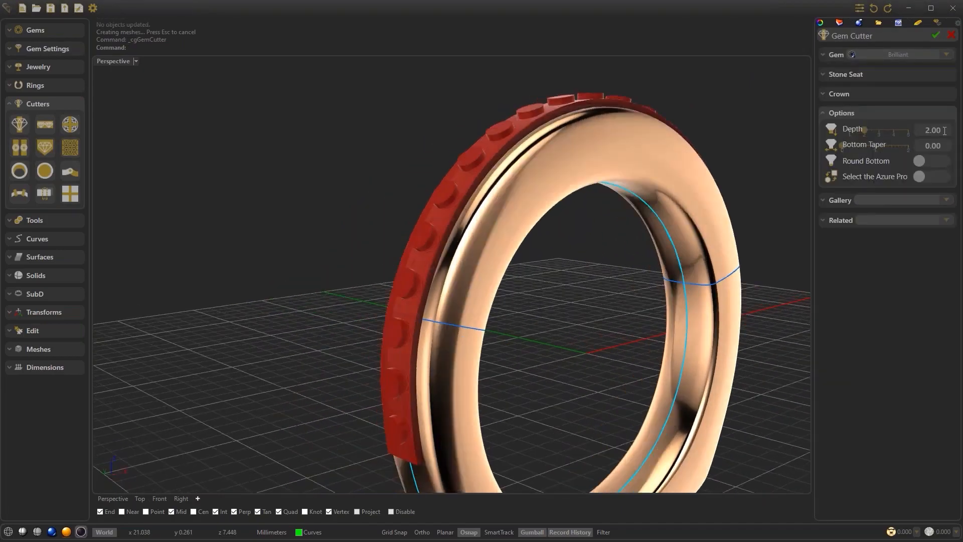
double_click(944, 131)
type("1.7")
key("Return")
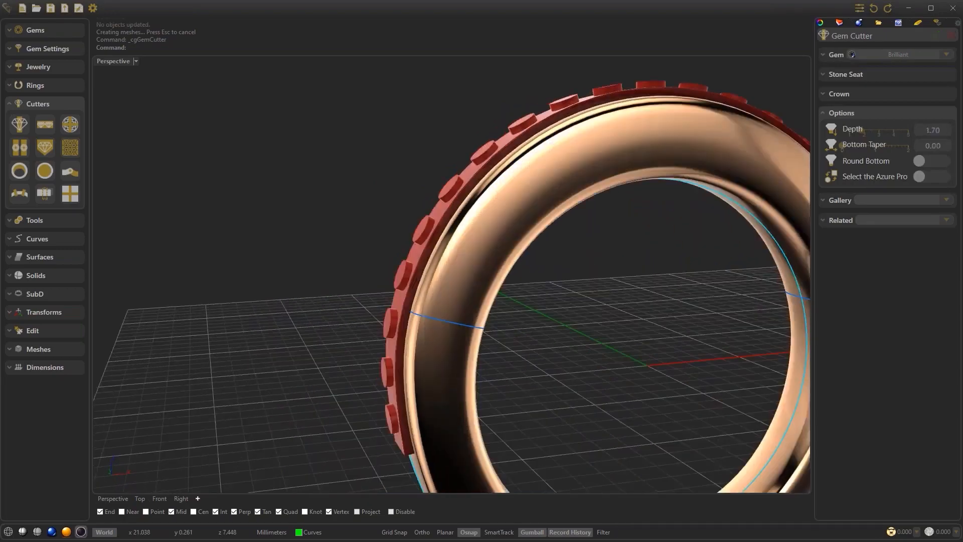
left_click(945, 132)
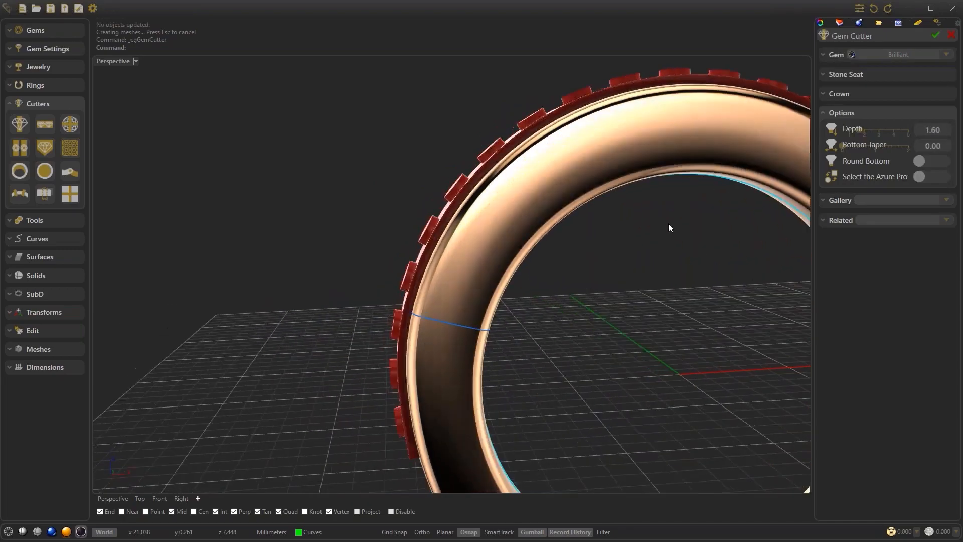
left_click(8, 532)
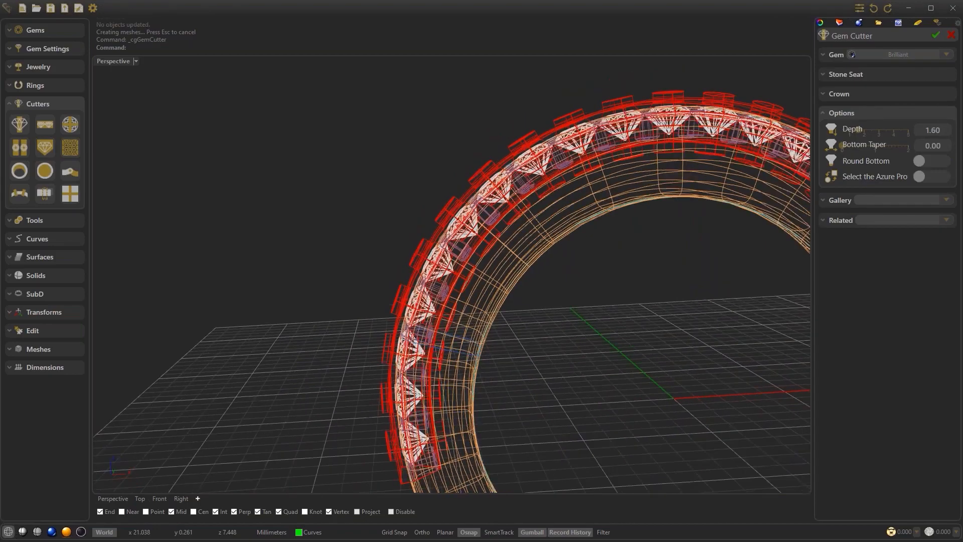
left_click(945, 133)
left_click(945, 133)
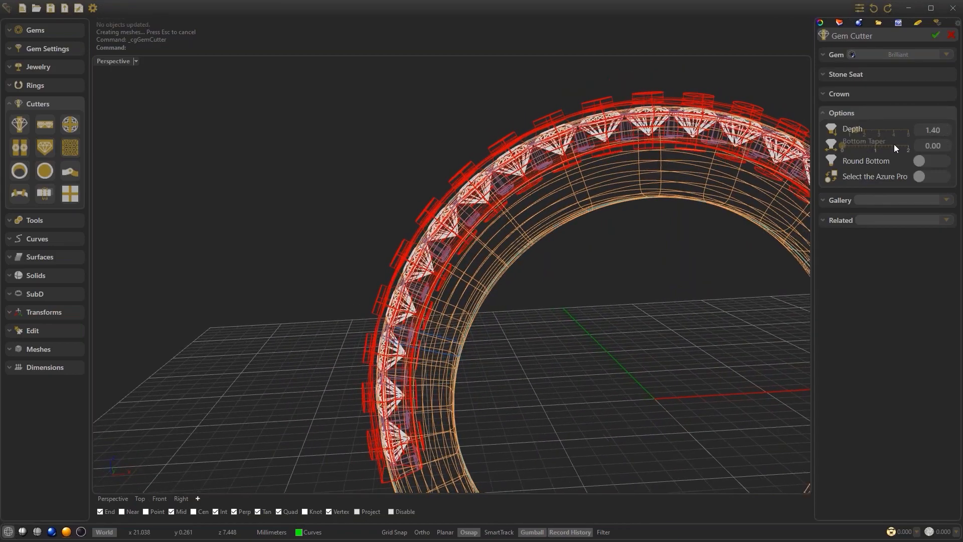
Set the gem cutter's bottom taper to -0.30 and accept the cutter
scroll(895, 144, "down", 2)
scroll(894, 145, "down", 1)
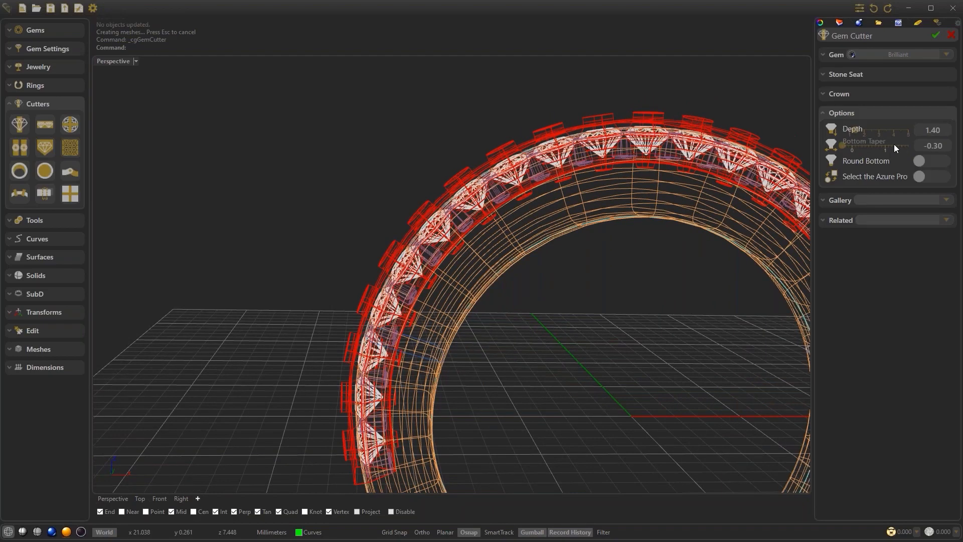
left_click(936, 36)
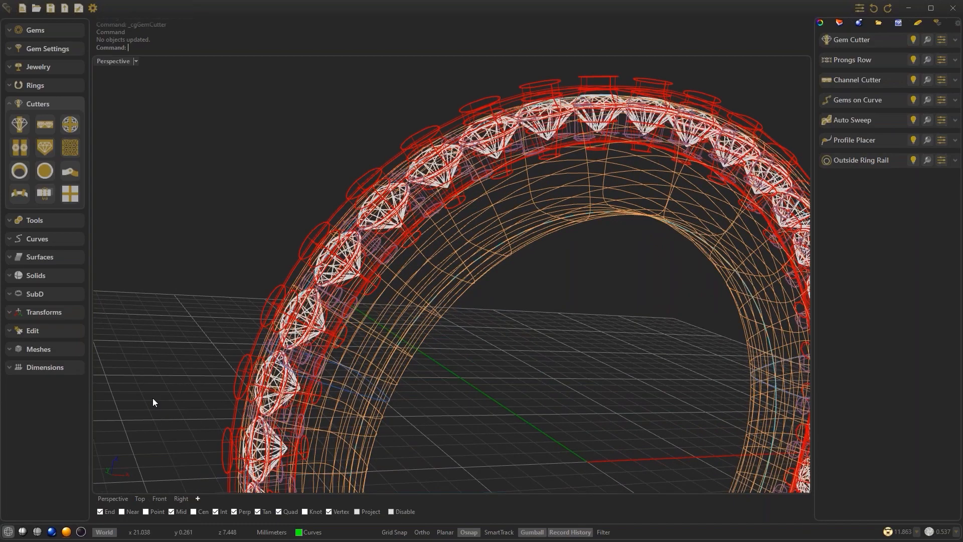
Return to rendered display and create a second Channel Cutter from the brilliant gems
left_click(81, 532)
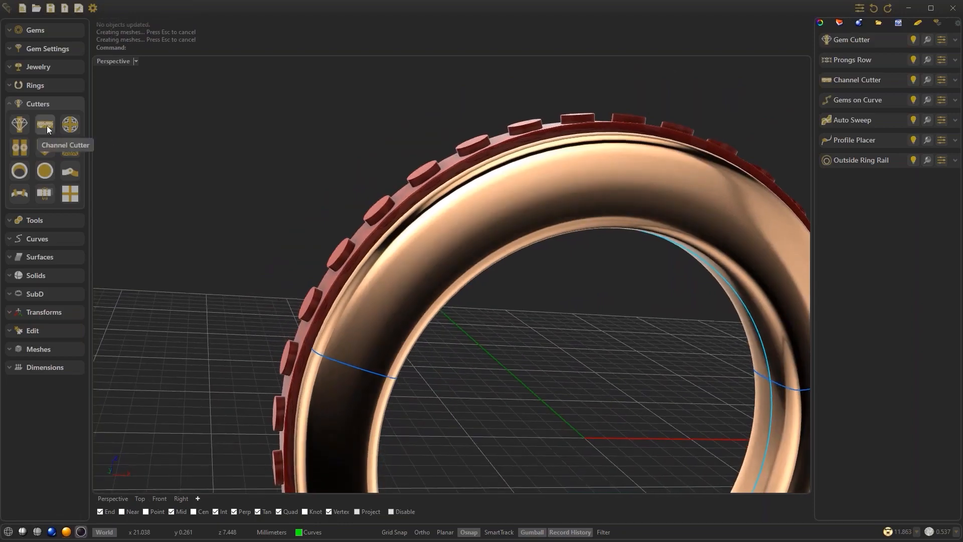
left_click(47, 125)
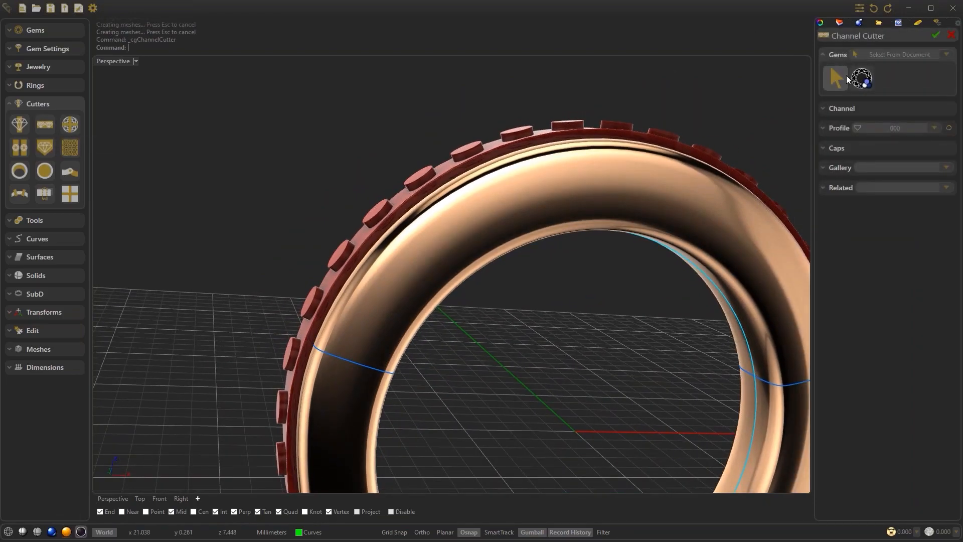
left_click(862, 80)
left_click(861, 81)
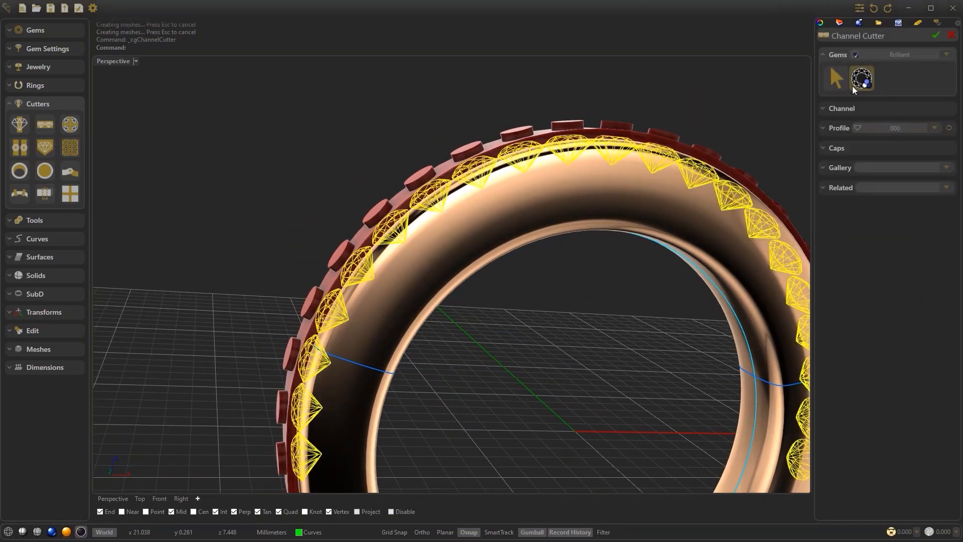
Set the second channel cutter's vertical move to -0.30 and its lateral distance to 2.000
left_click(849, 149)
left_click(849, 78)
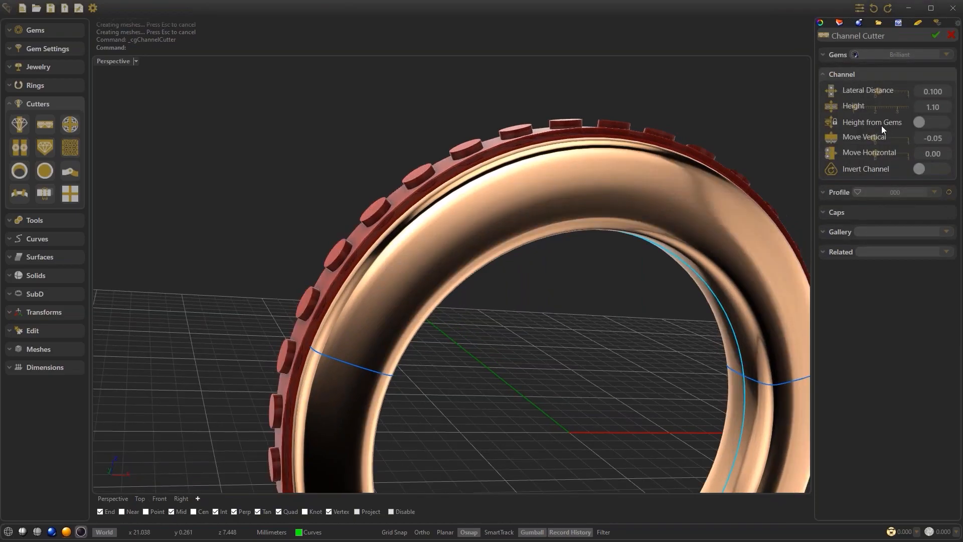
left_click_drag(871, 138, 884, 137)
left_click(865, 139)
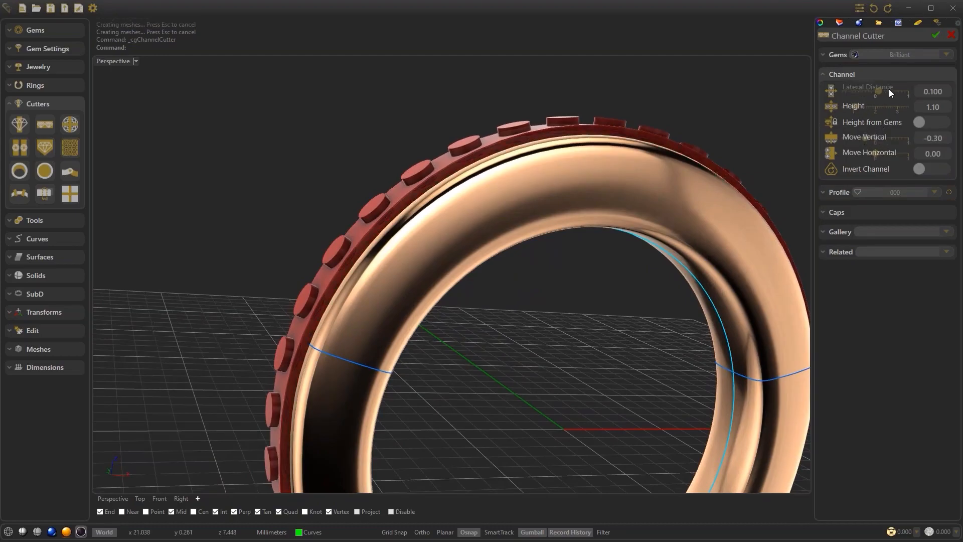
left_click_drag(878, 92, 923, 92)
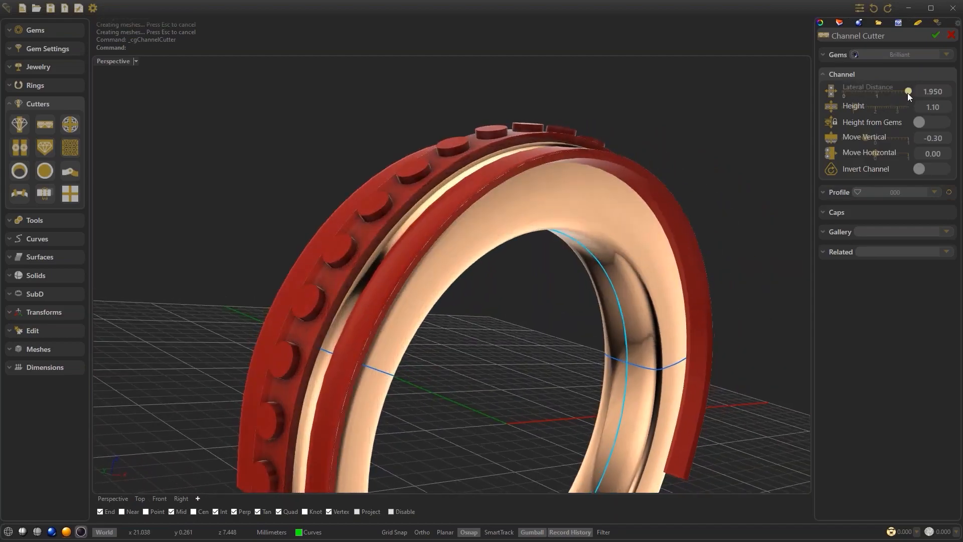
left_click_drag(908, 92, 908, 94)
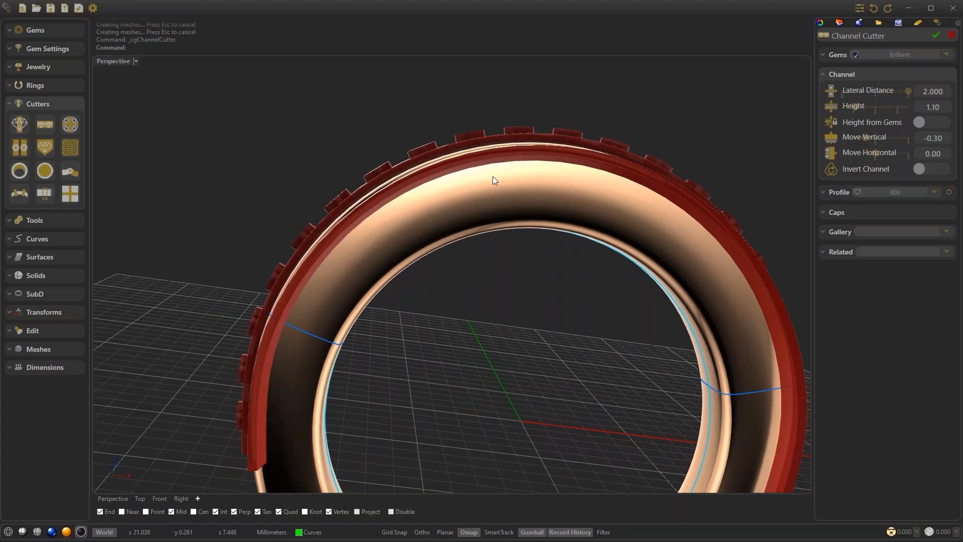
Lower the second channel cutter to a vertical move of -1.20
scroll(875, 138, "down", 4)
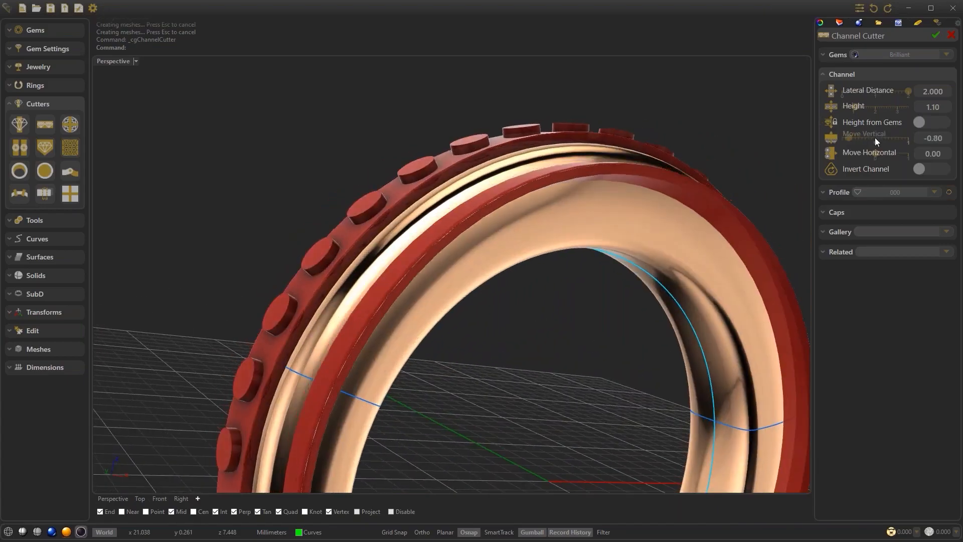
scroll(875, 137, "down", 1)
scroll(875, 137, "down", 2)
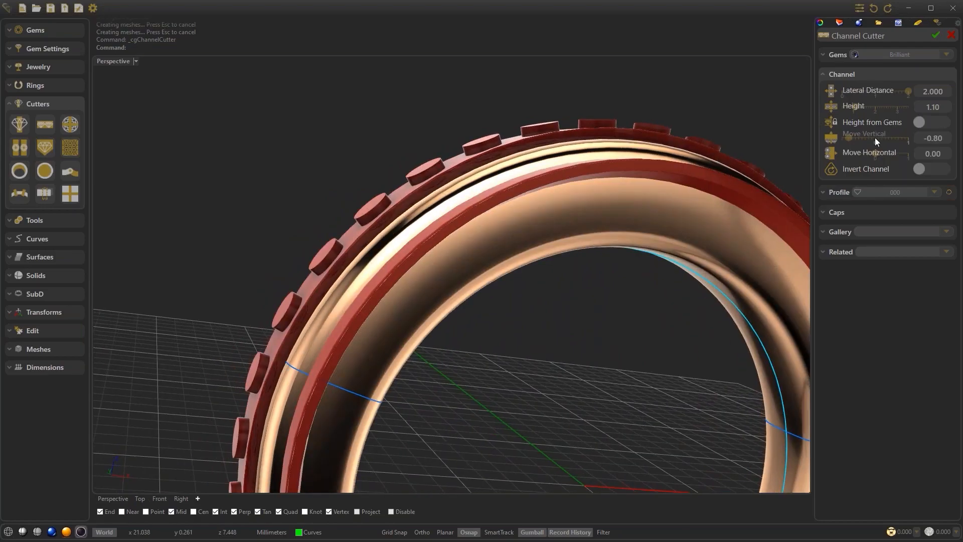
scroll(875, 138, "down", 1)
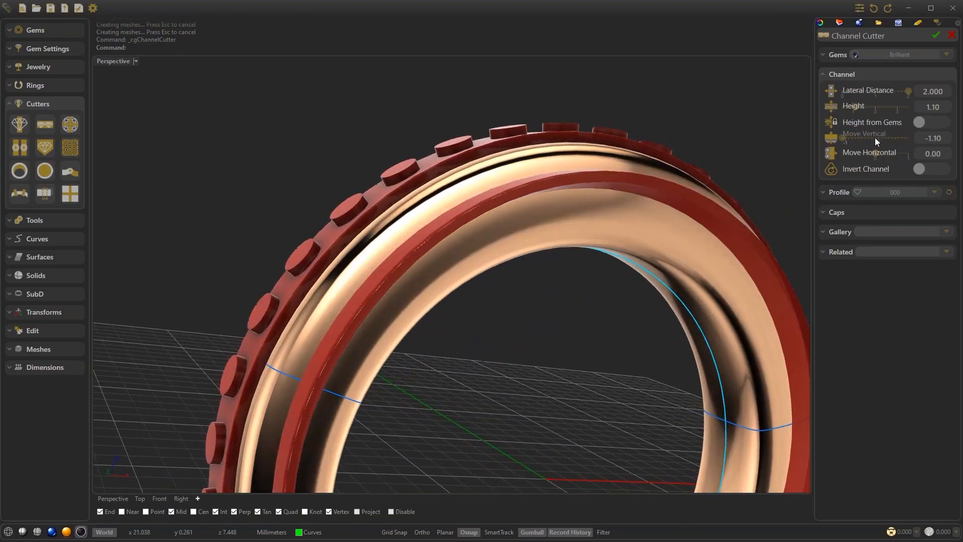
scroll(875, 138, "down", 1)
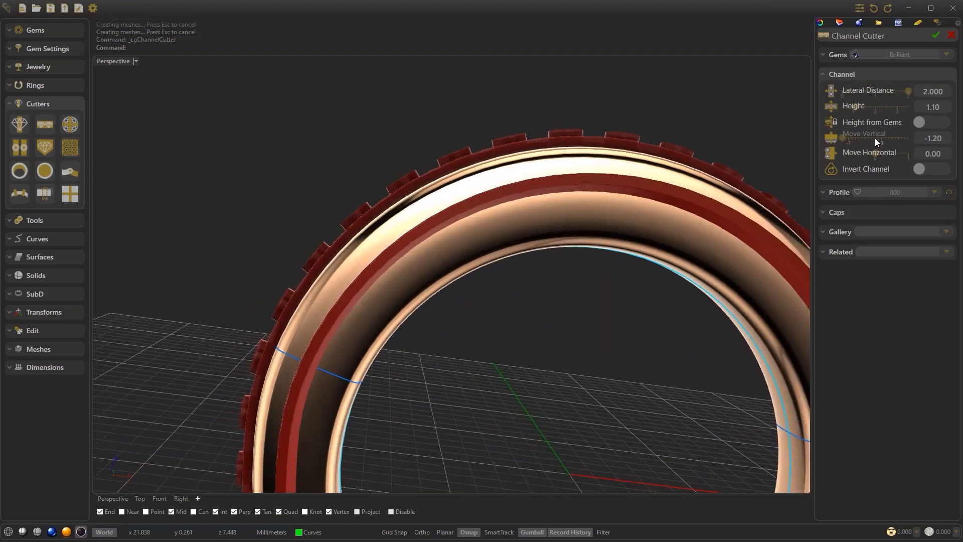
Set the second channel cutter's height to 1.60 and accept the cutter
scroll(934, 106, "up", 2)
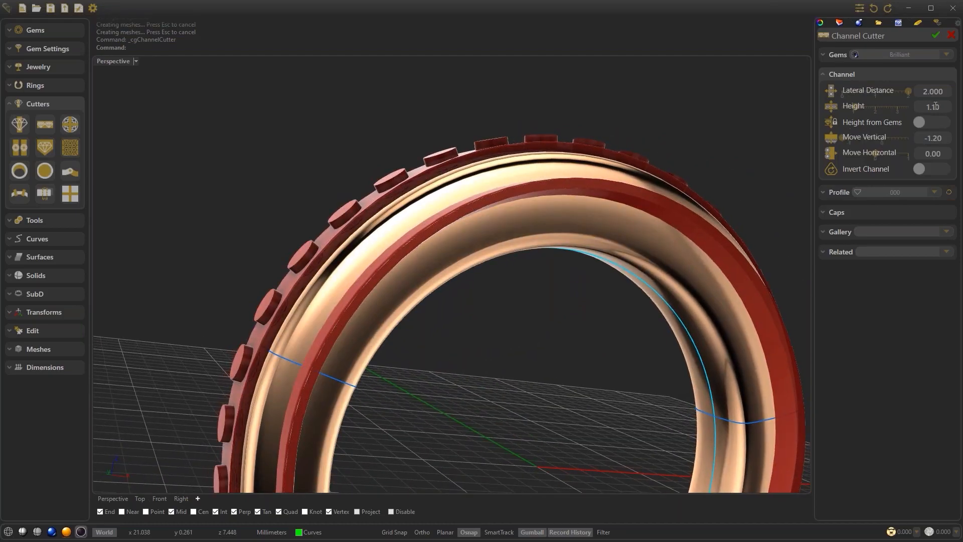
scroll(935, 106, "up", 1)
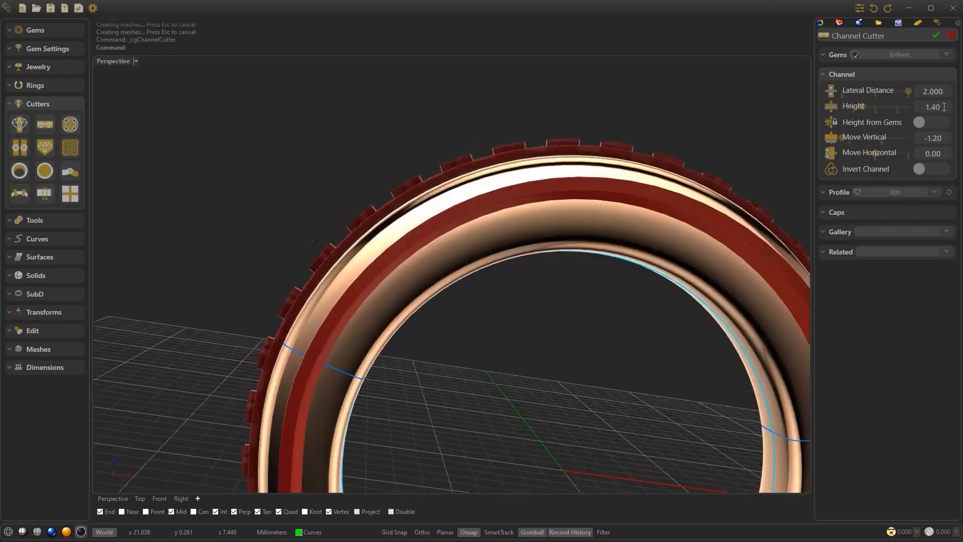
scroll(945, 106, "up", 2)
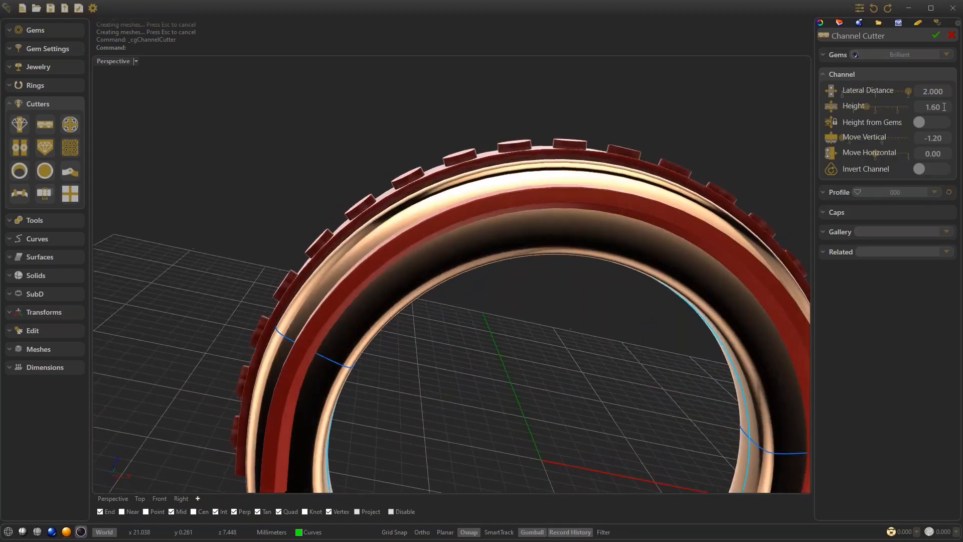
left_click(935, 36)
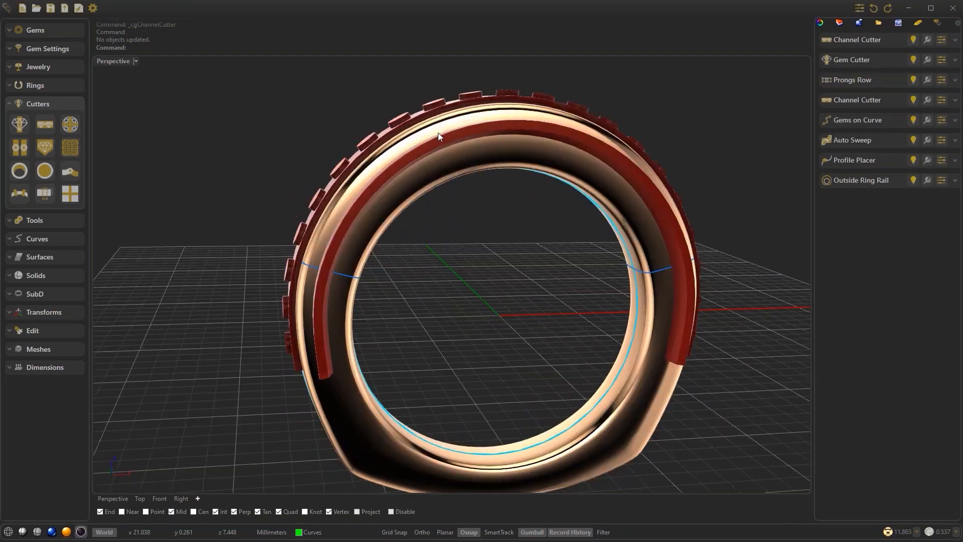
Start a Boolean Difference and use the auto sweep ring band as Object A
left_click(38, 103)
left_click(40, 122)
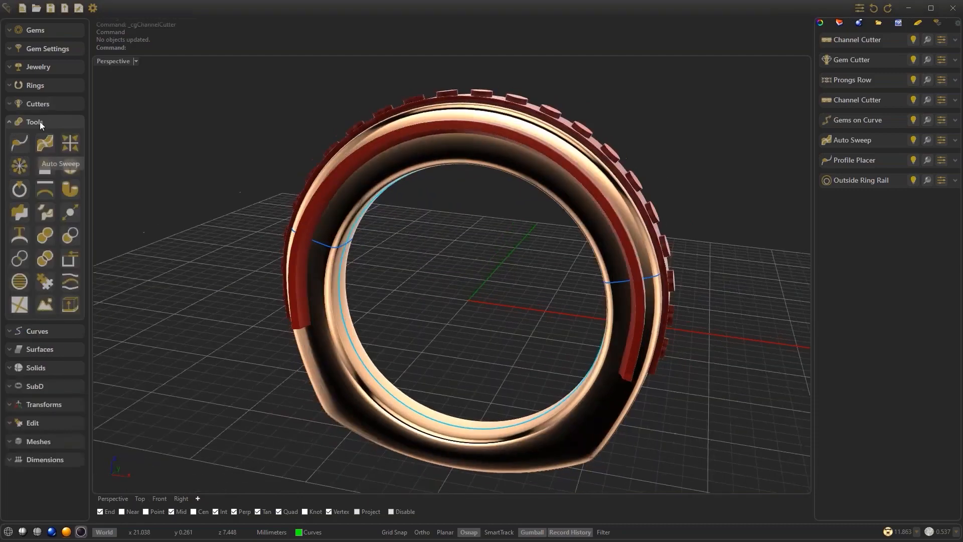
left_click(71, 231)
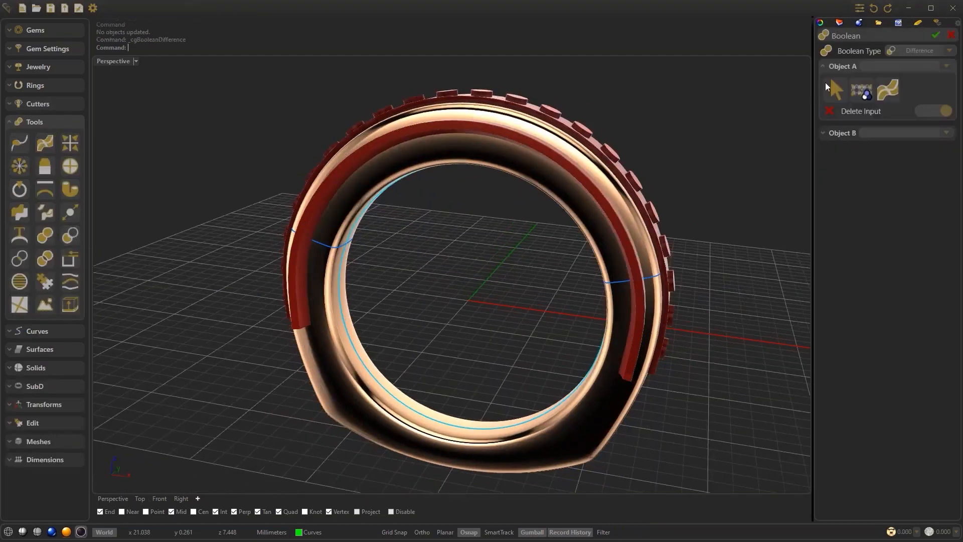
left_click(888, 89)
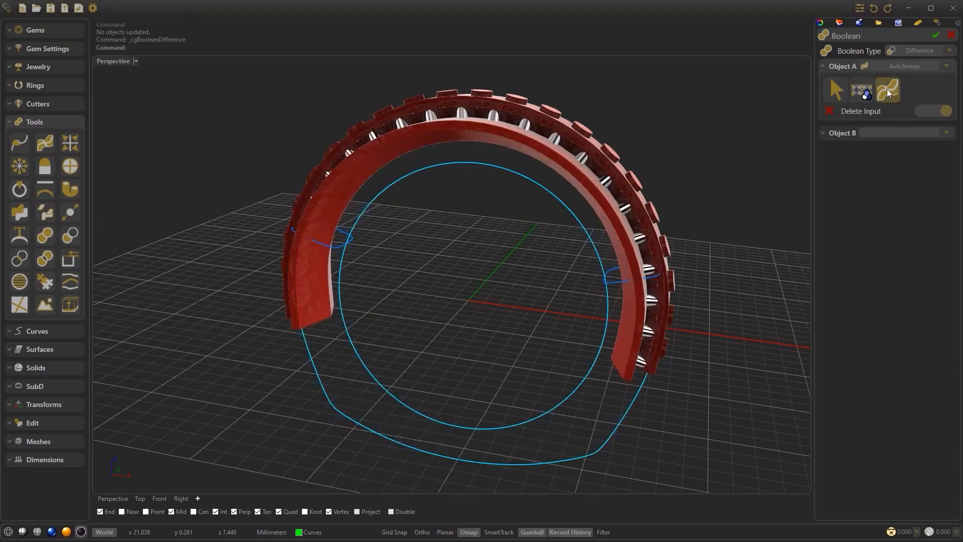
Subtract the gem cutters and both channel cutters from the band as Object B and accept the Boolean
left_click(831, 136)
left_click(858, 118)
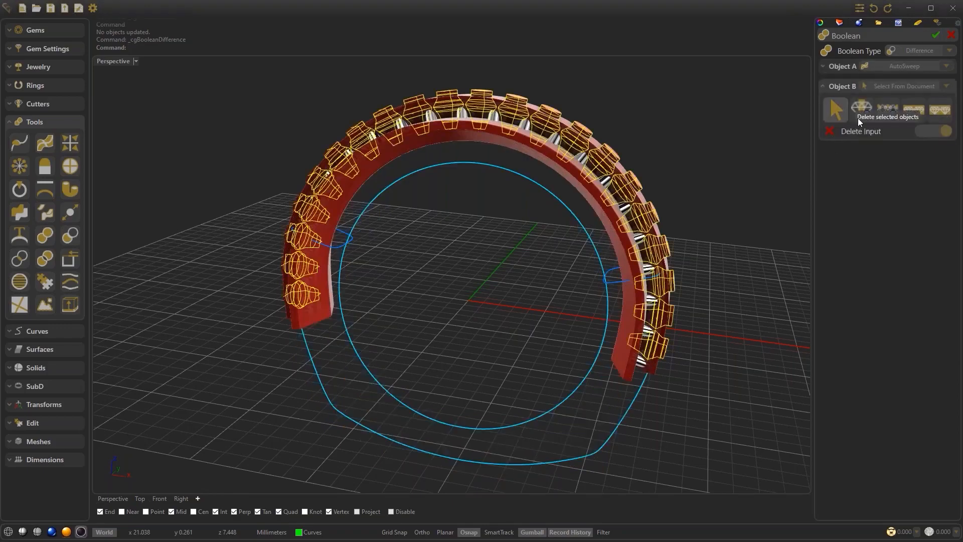
left_click(863, 118)
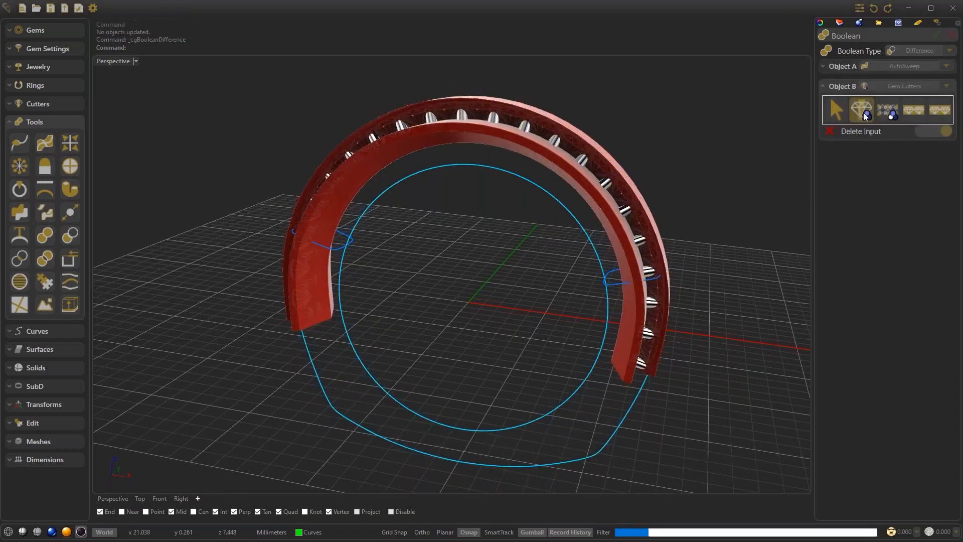
left_click(914, 110)
left_click(915, 110)
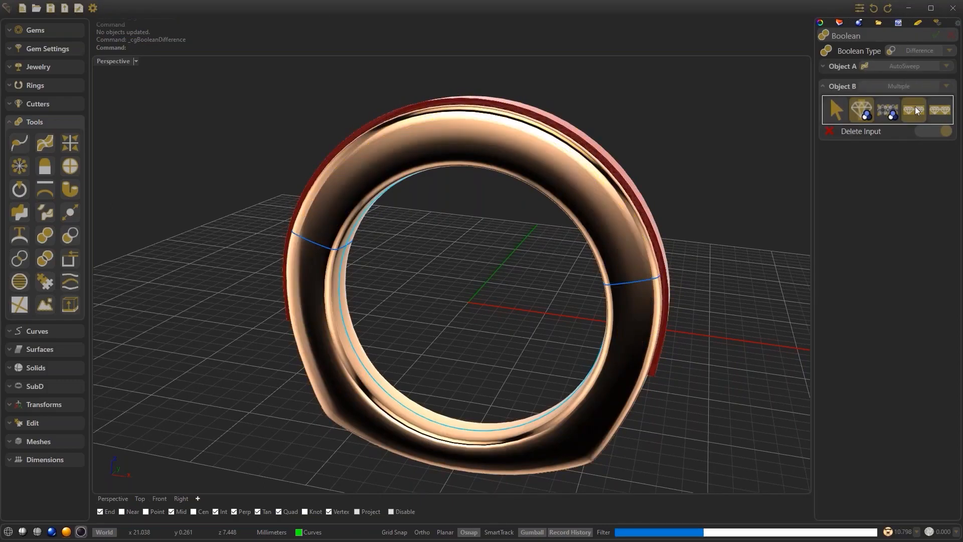
left_click(940, 111)
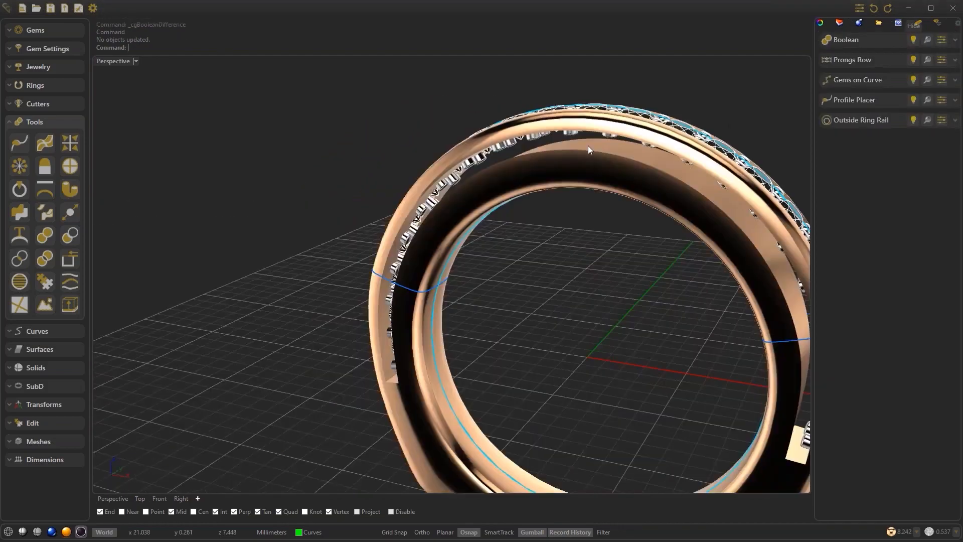
Edit the prongs row, set its depth to 1.70 and accept it
right_click_drag(588, 145, 695, 150)
left_click(589, 131)
double_click(577, 145)
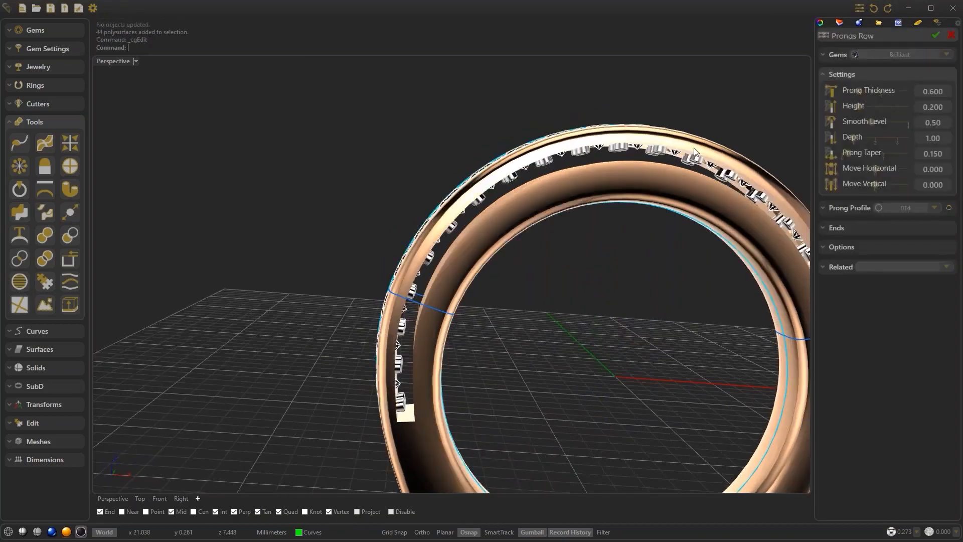
left_click(935, 35)
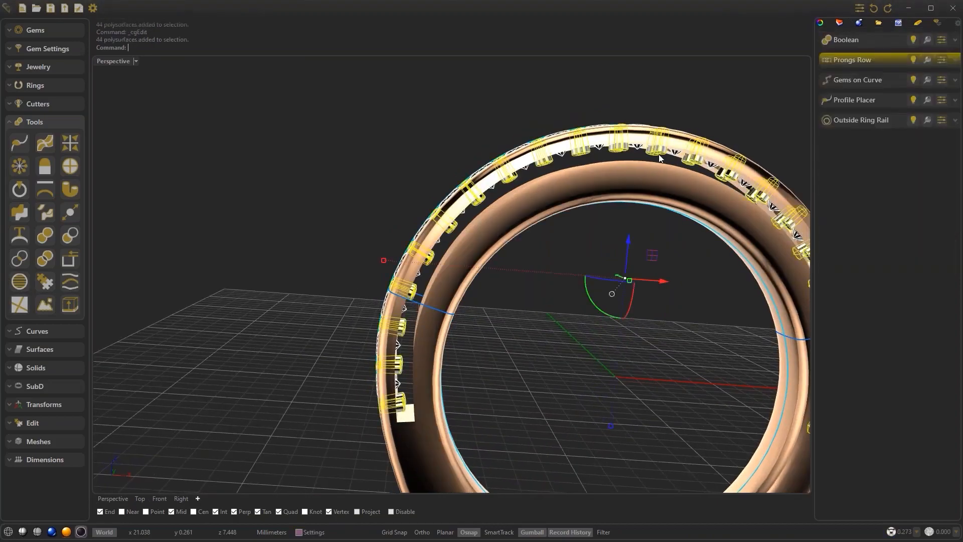
right_click_drag(668, 152, 633, 231)
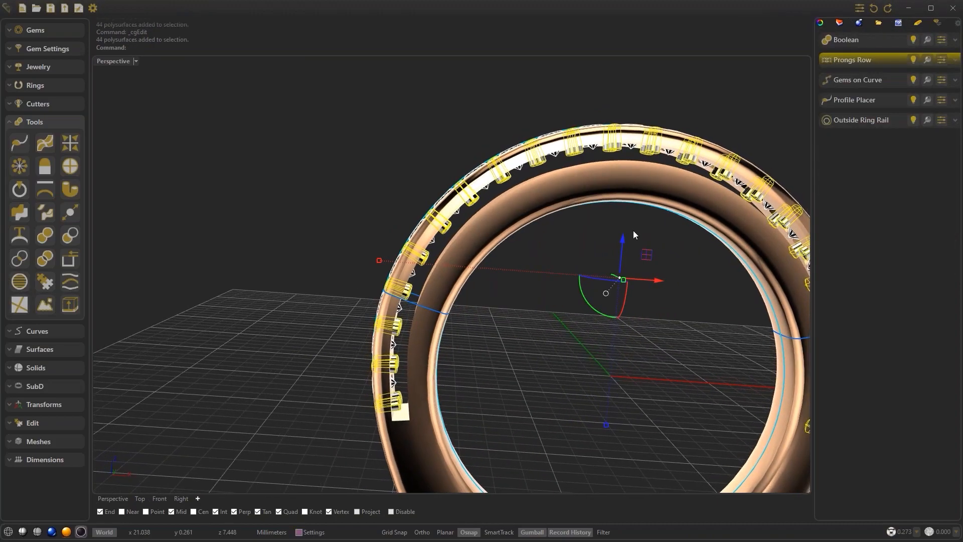
right_click(621, 230)
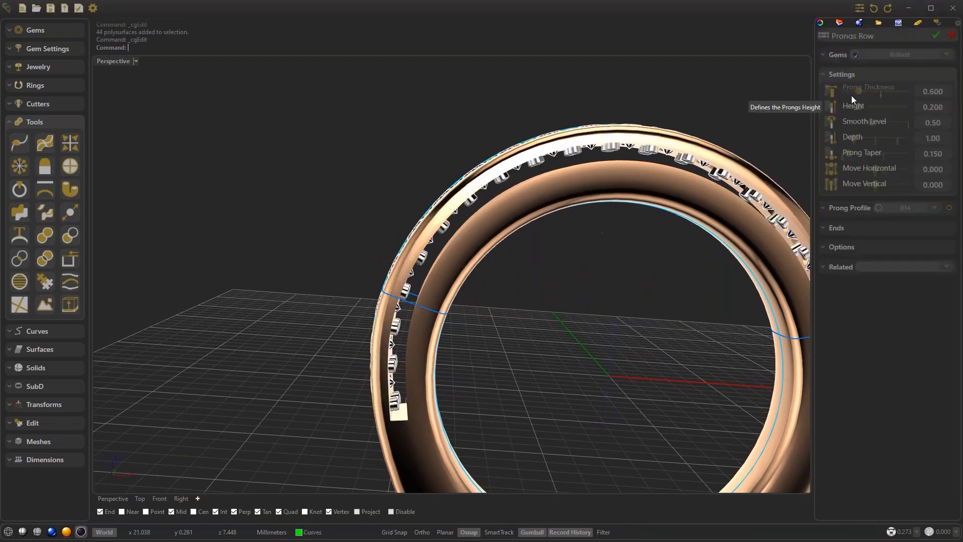
left_click_drag(860, 138, 869, 139)
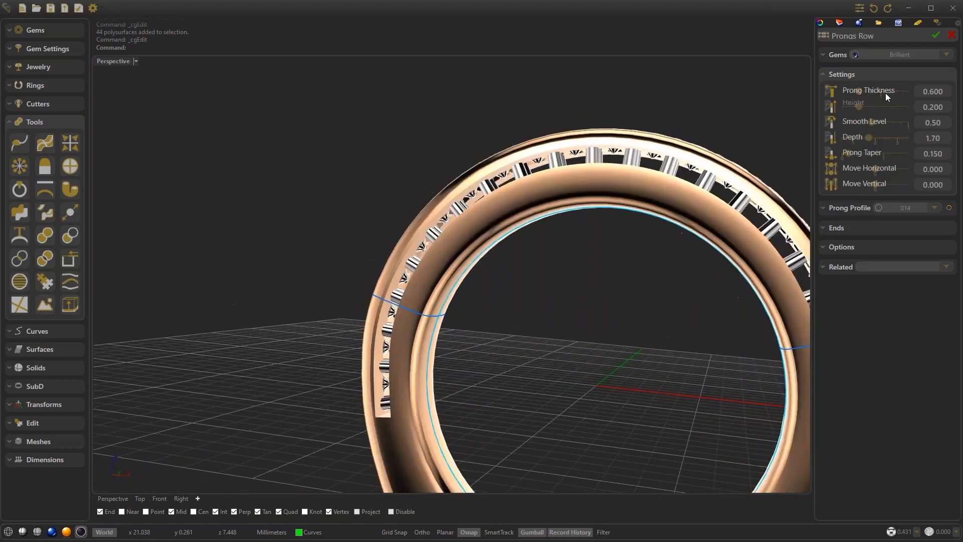
left_click(936, 35)
Switch the viewport to the rendered display with the white background and apply the Marble Black ground material
right_click_drag(771, 104, 700, 207)
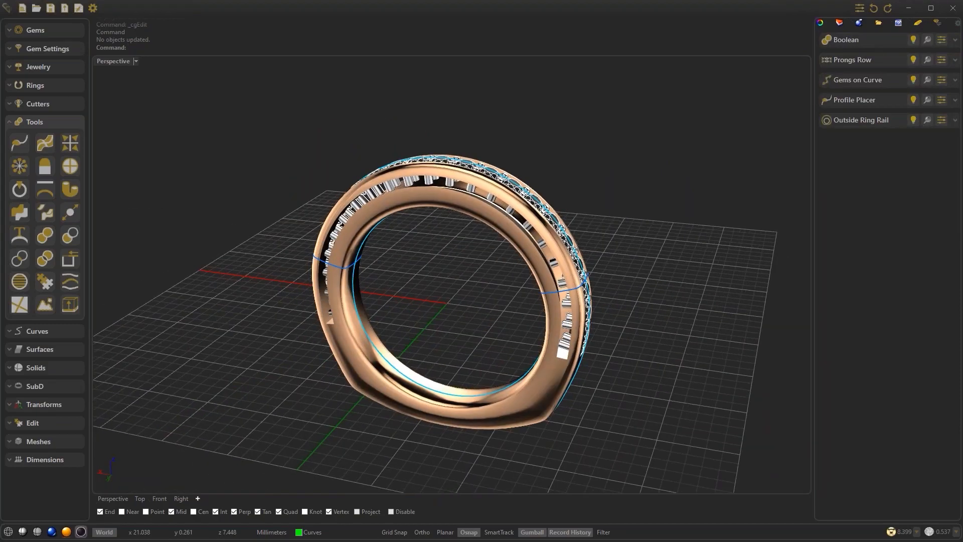
left_click(52, 532)
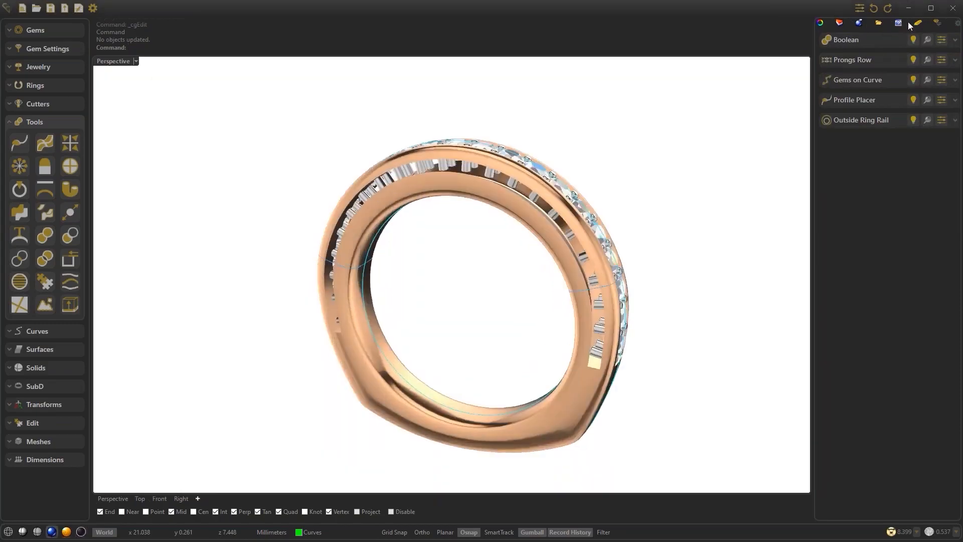
left_click(918, 24)
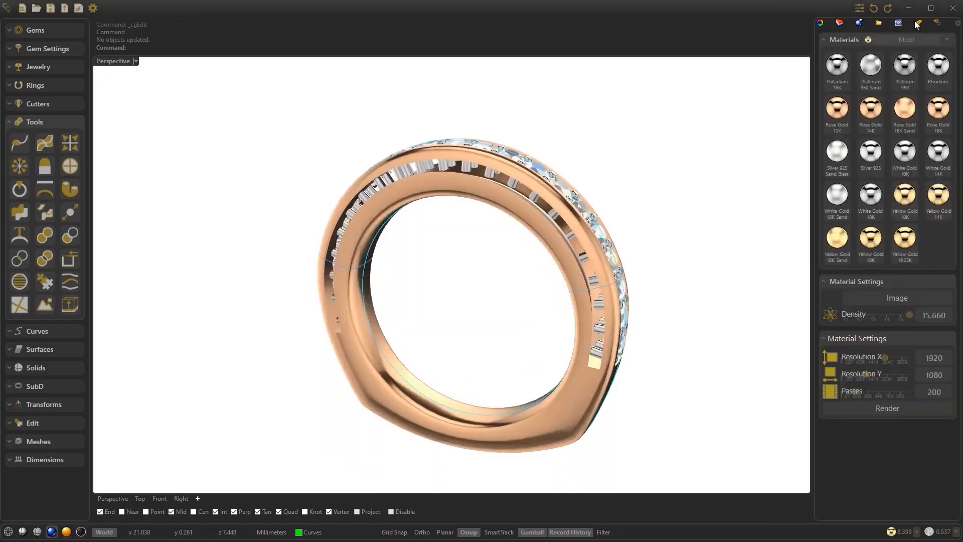
left_click(900, 40)
left_click(898, 76)
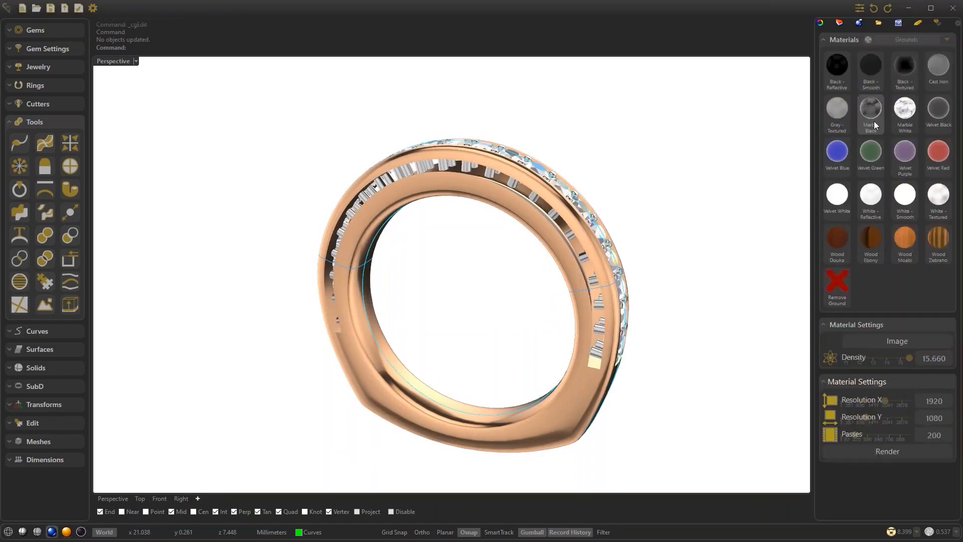
left_click(871, 111)
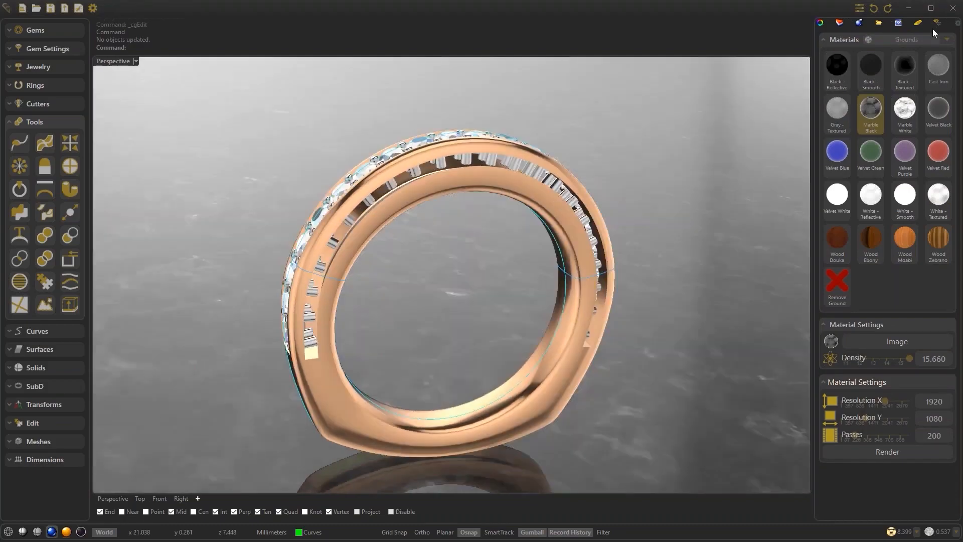
Edit the outside ring rail and set its outside profile to 003
left_click(934, 23)
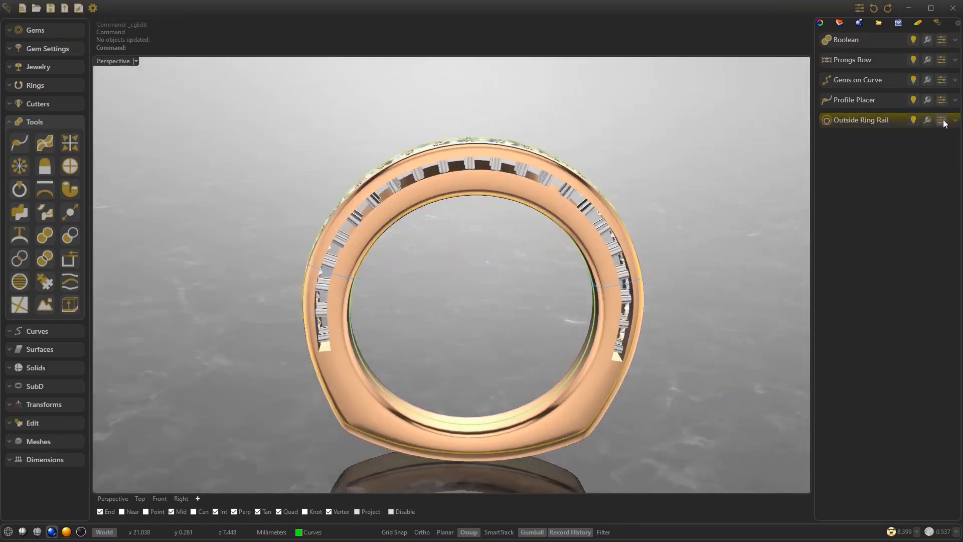
left_click(942, 121)
left_click(920, 162)
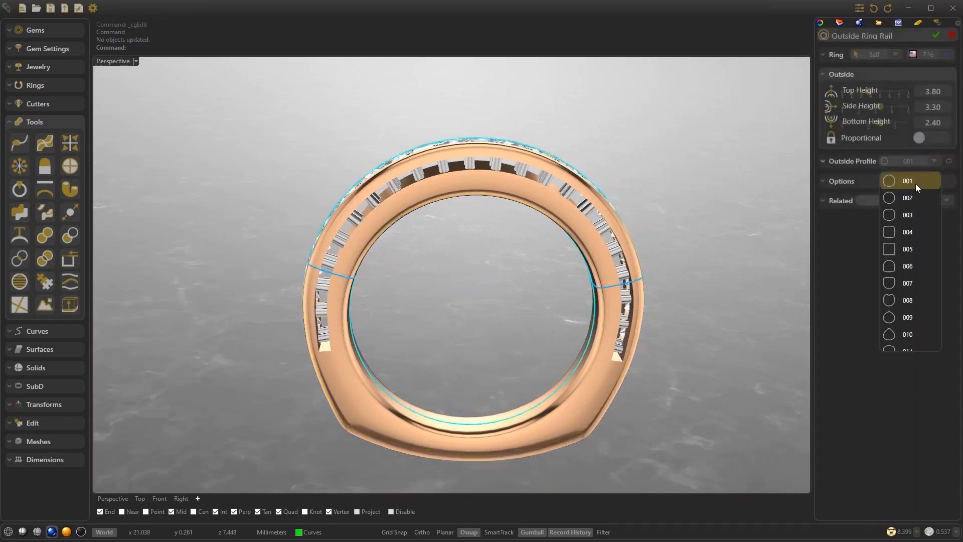
left_click(826, 160)
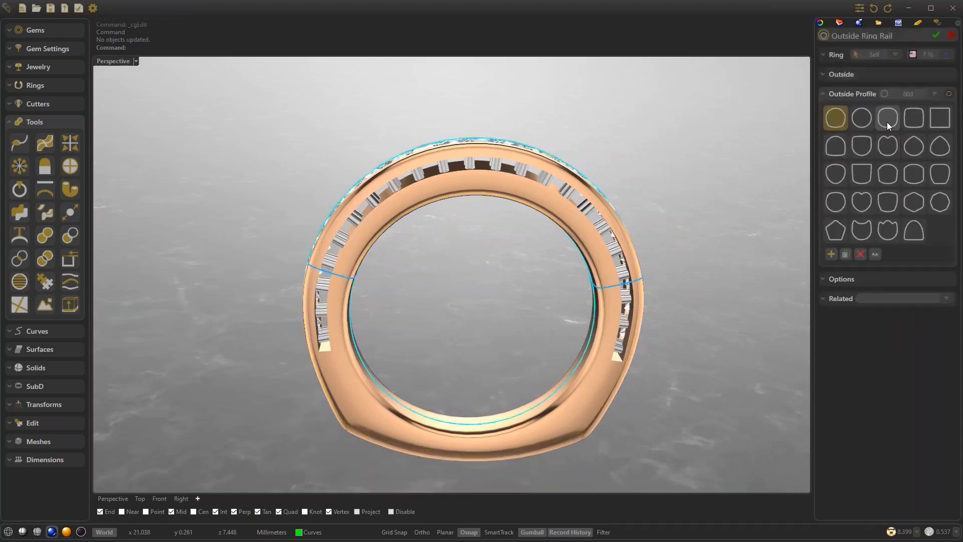
left_click(887, 122)
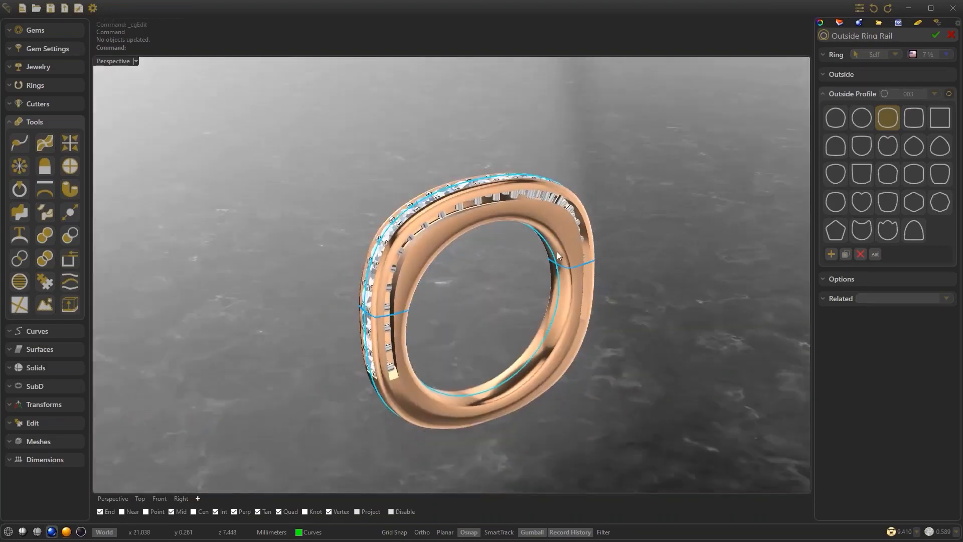
Try outside profiles 006, 014 and 019 on the ring rail
mouse_move(557, 251)
right_mouse_down()
mouse_move(552, 207)
mouse_move(504, 229)
mouse_move(384, 232)
mouse_move(558, 229)
mouse_move(509, 179)
mouse_move(550, 214)
mouse_move(616, 237)
right_mouse_up()
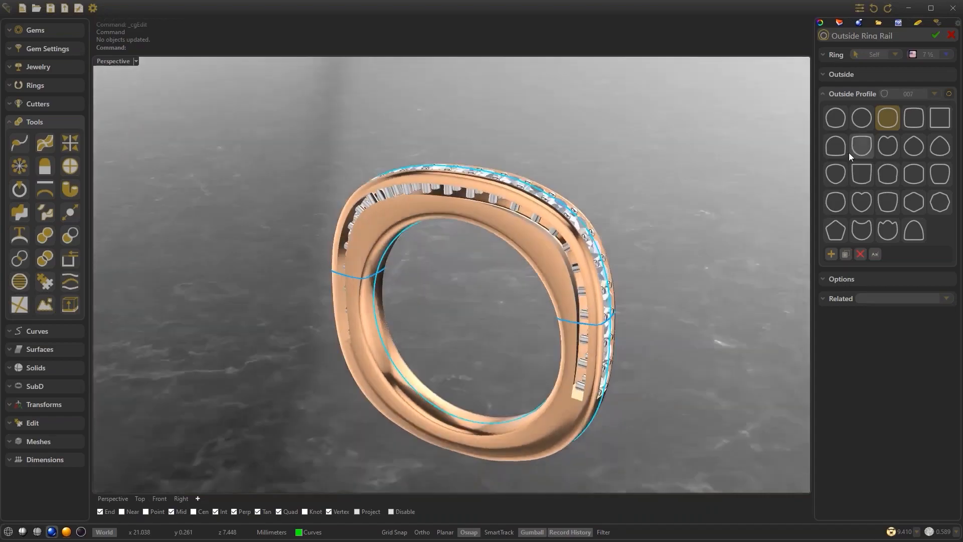
left_click(836, 147)
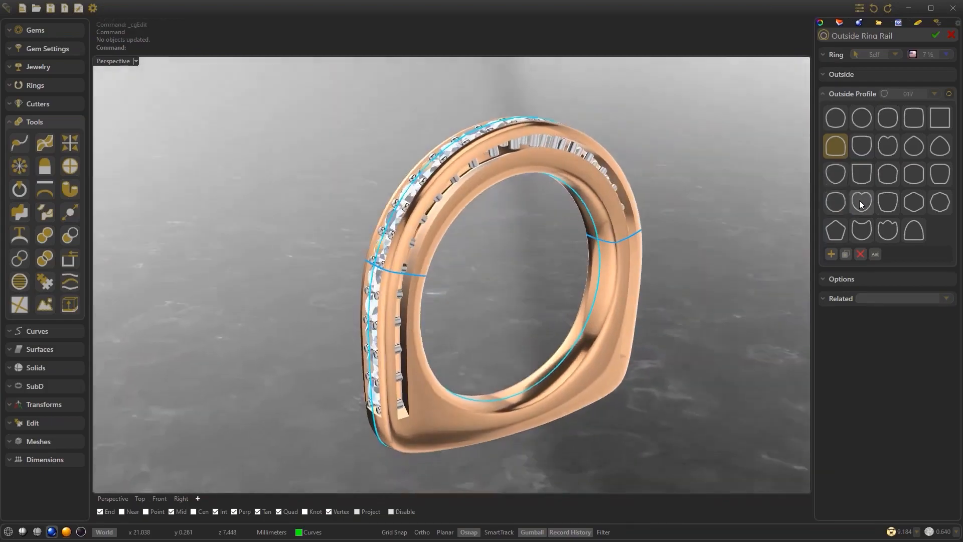
left_click(910, 178)
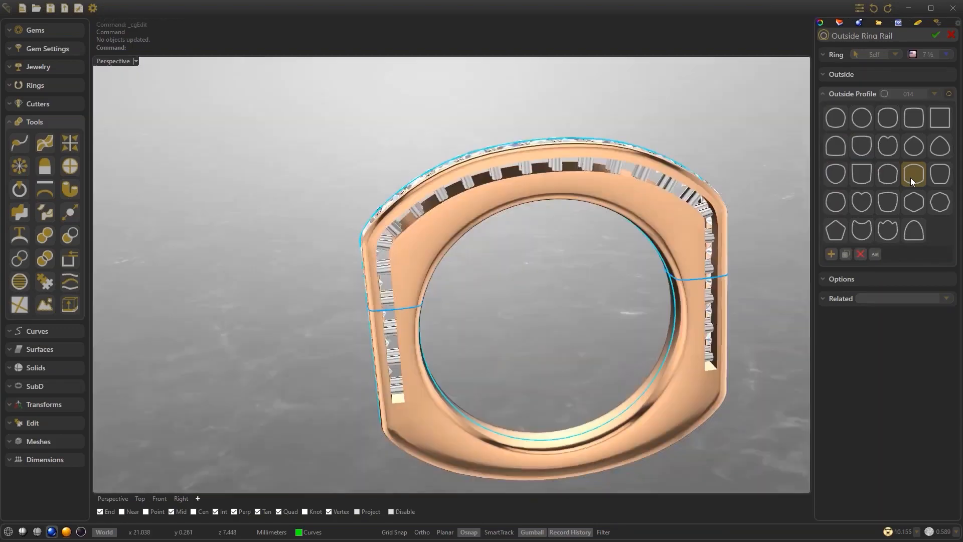
left_click(916, 197)
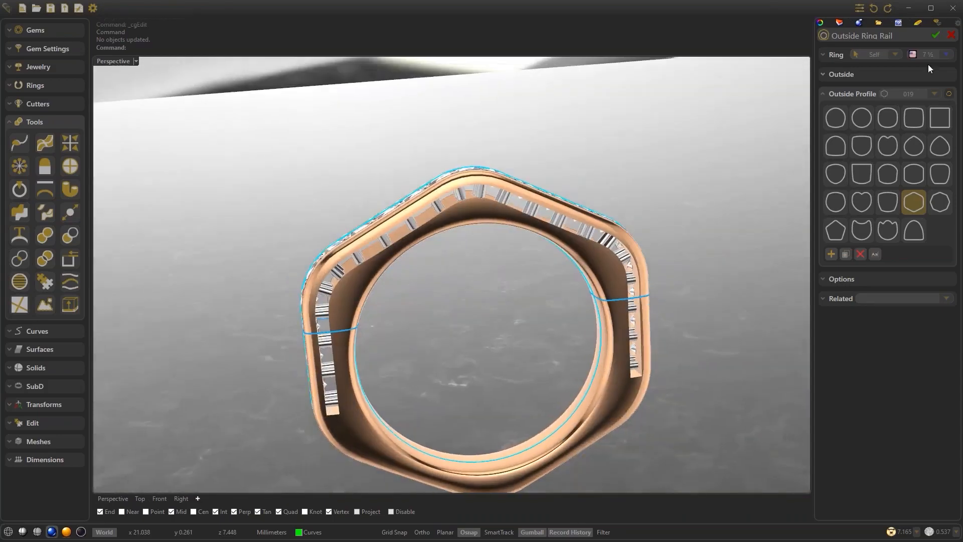
Return the ring rail to outside profile 003 and accept the edit
left_click(886, 118)
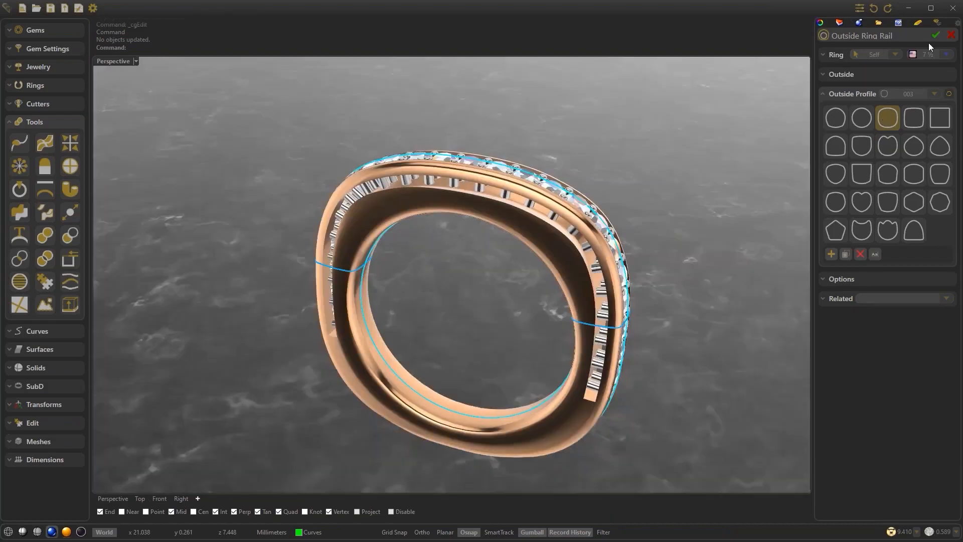
left_click(936, 35)
Apply the Yellow Gold 19.25K material to the prongs and the ring band
left_click(552, 243)
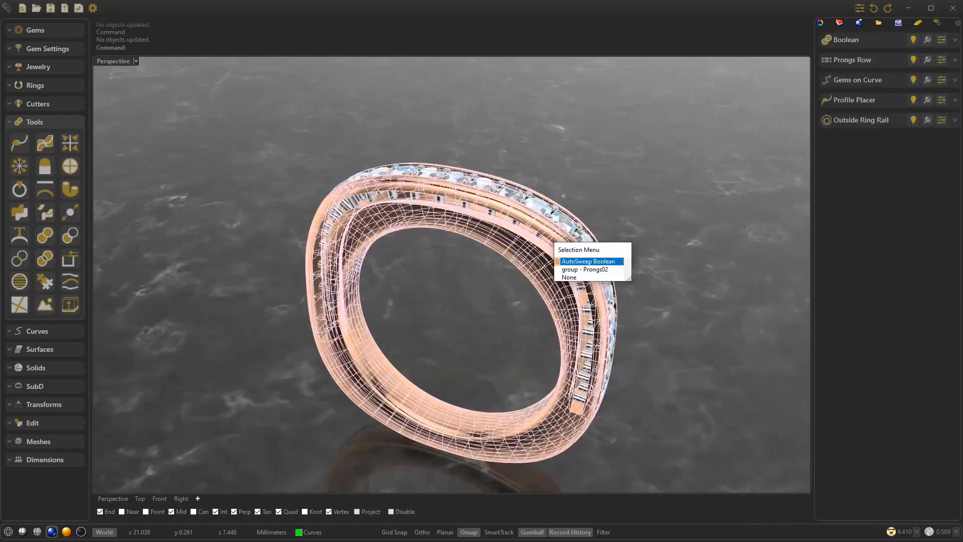
left_click(584, 270)
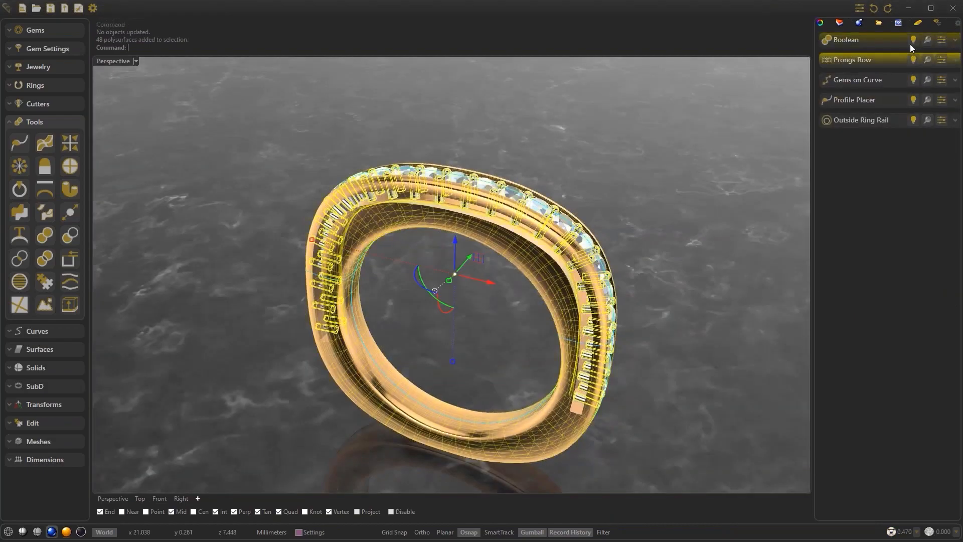
left_click(919, 24)
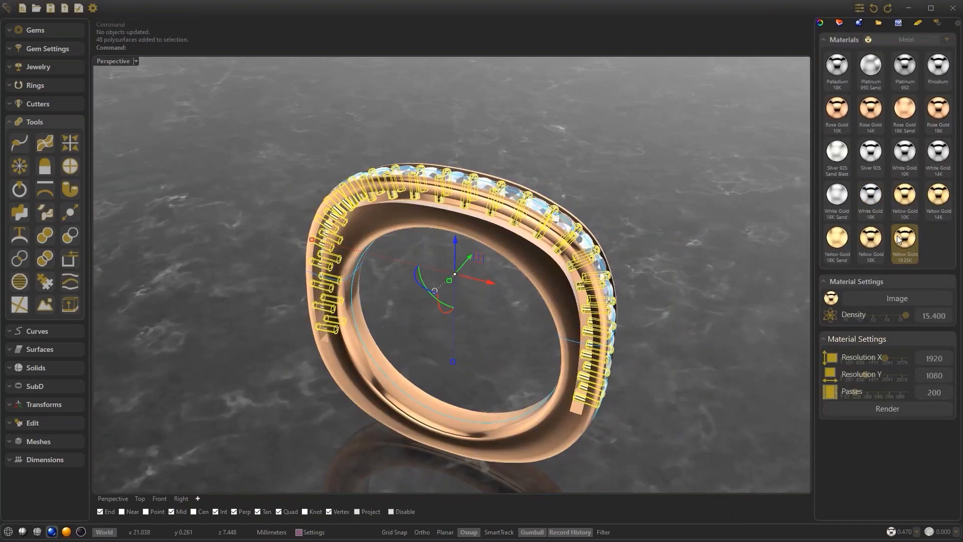
left_click(581, 269)
left_click(896, 248)
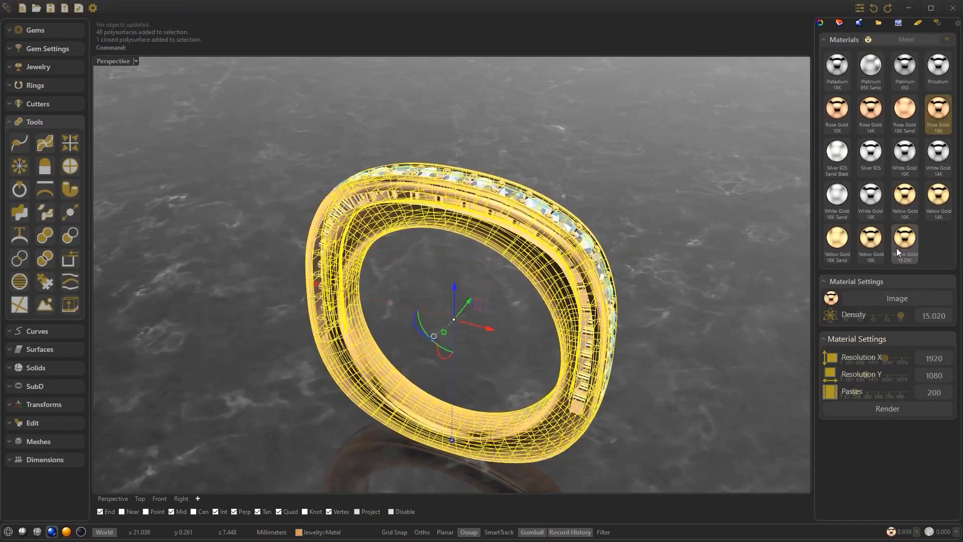
Edit the row of gems on the curve, trying the Cushion gem cut and settling on Asscher
right_click_drag(697, 204, 559, 219)
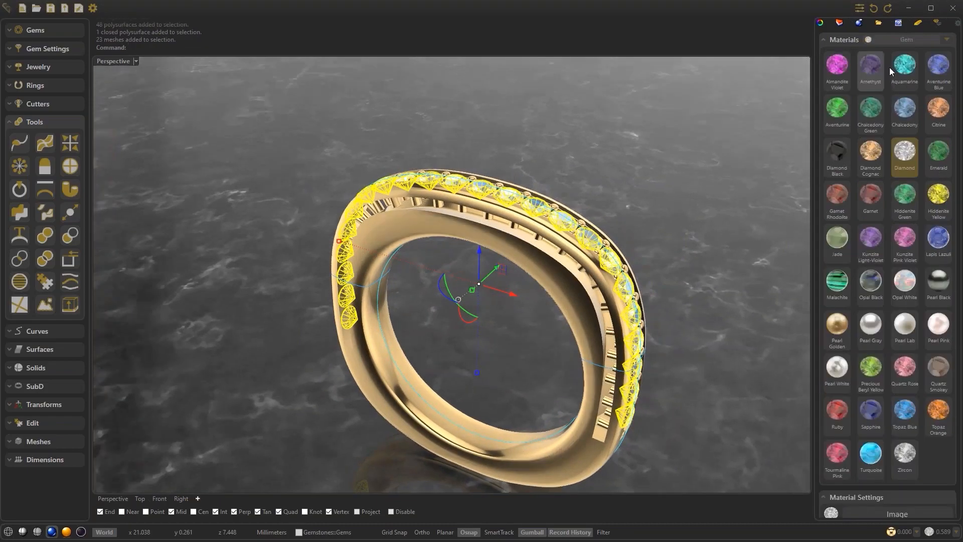
left_click(938, 23)
left_click(943, 81)
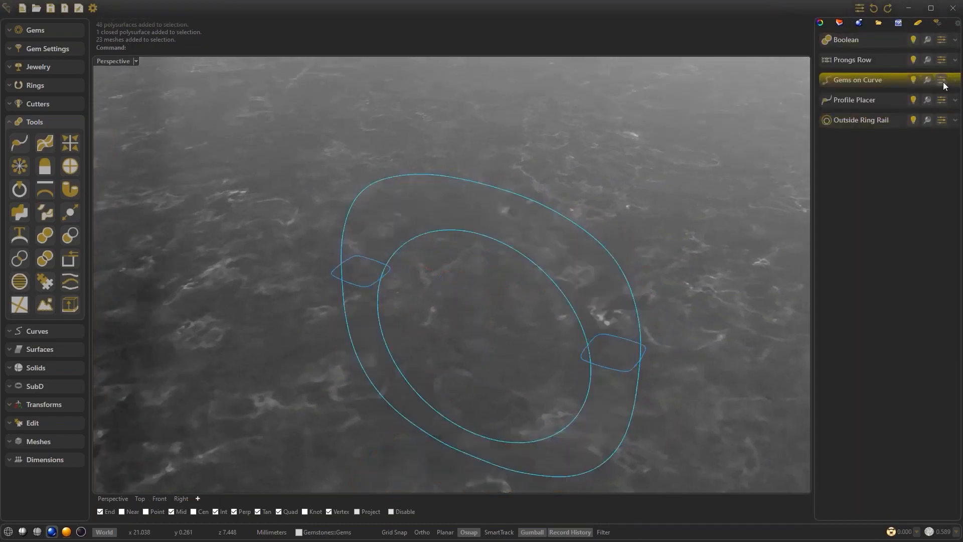
left_click(884, 240)
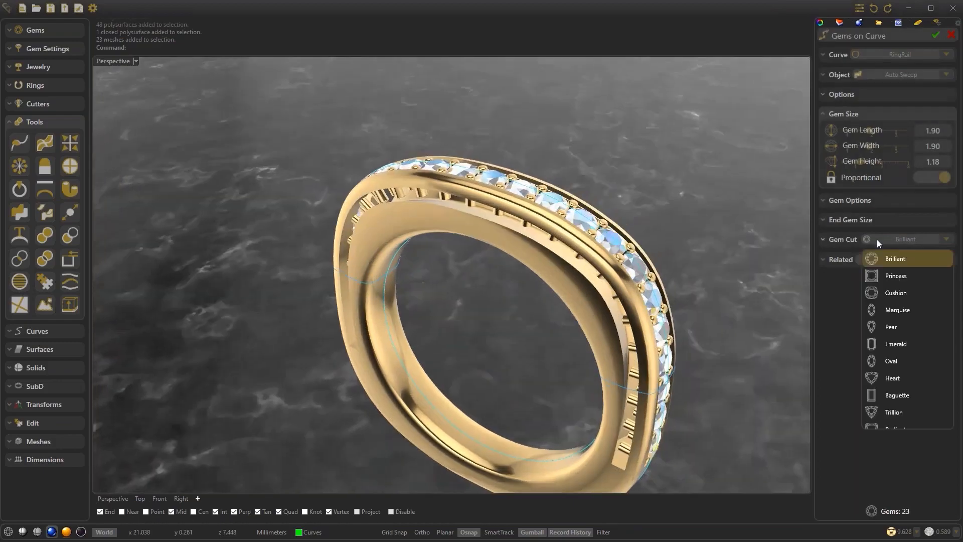
left_click(896, 295)
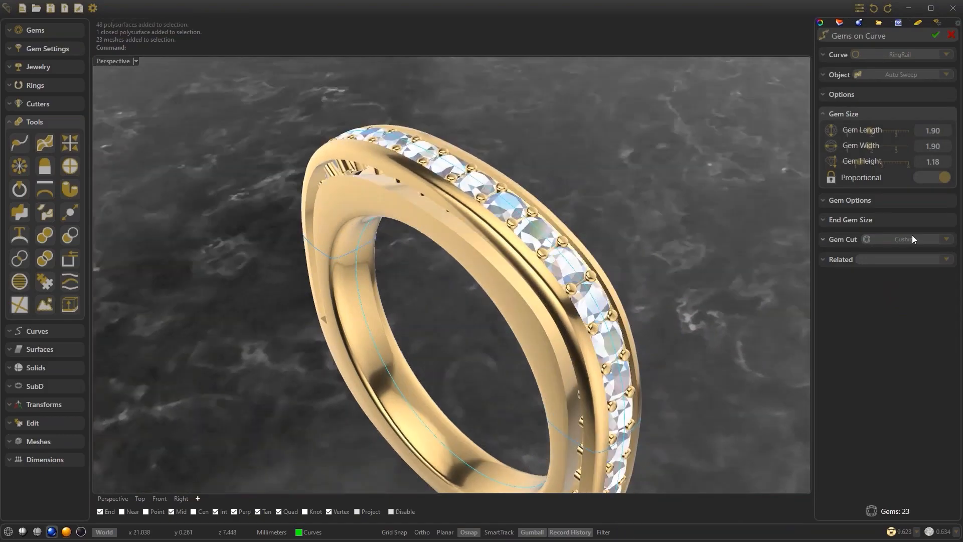
left_click(913, 240)
left_click(906, 358)
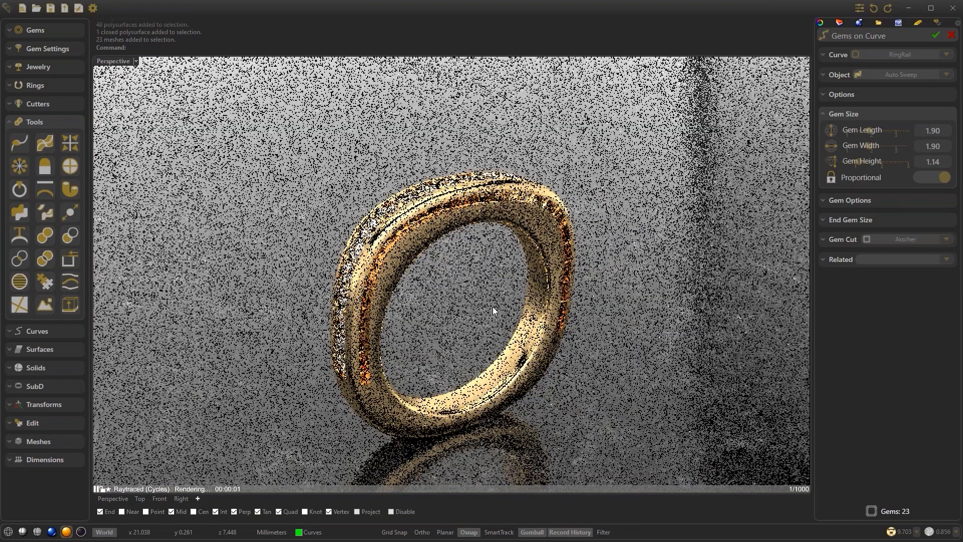
Accept the Asscher gem row edit and switch the viewport from raytraced to rendered display to inspect the updated ring
right_click_drag(574, 311, 638, 310)
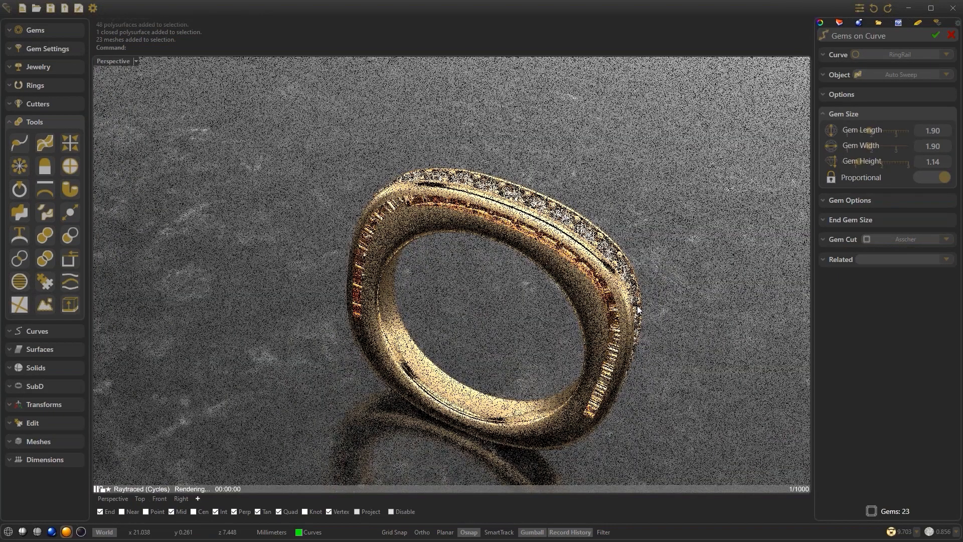
right_click_drag(638, 305, 597, 264, "shift")
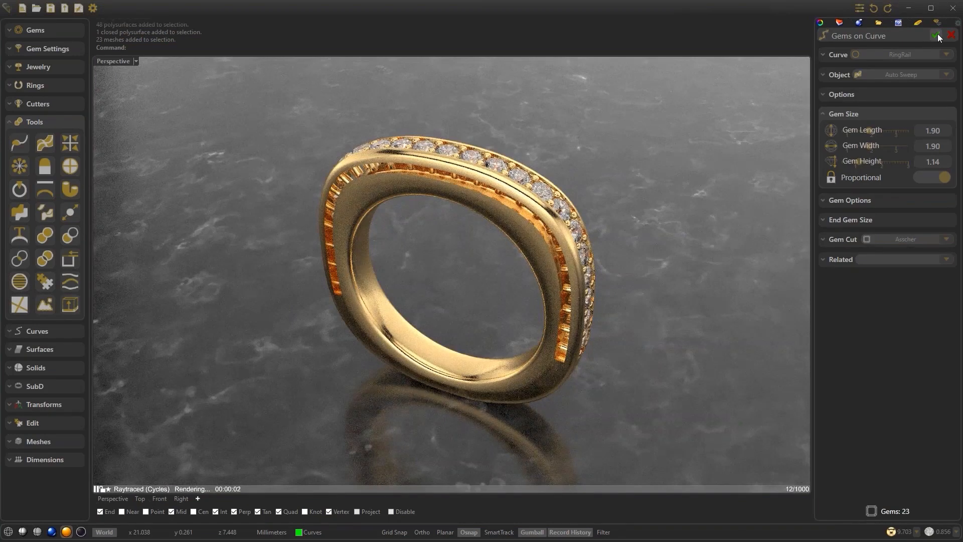
left_click(937, 35)
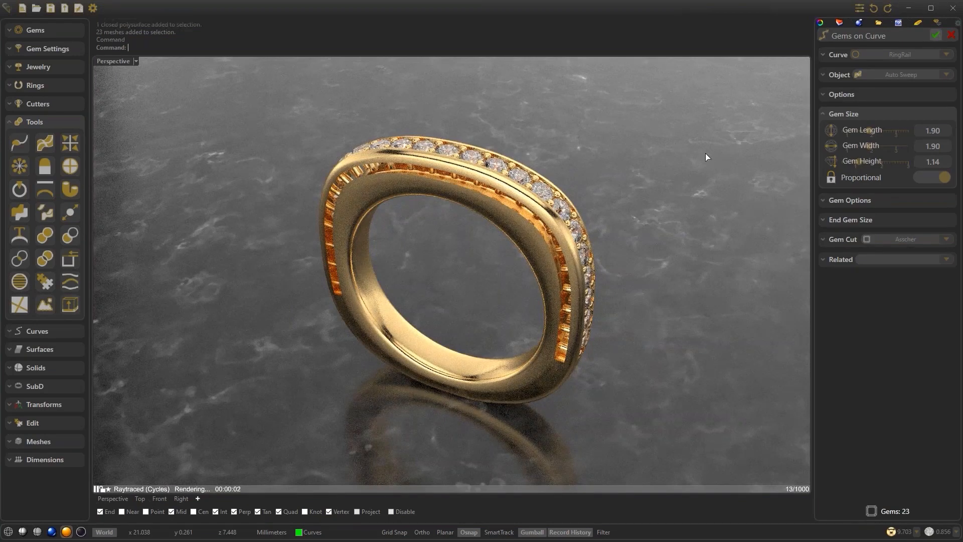
left_click(51, 532)
right_click_drag(437, 334, 526, 240)
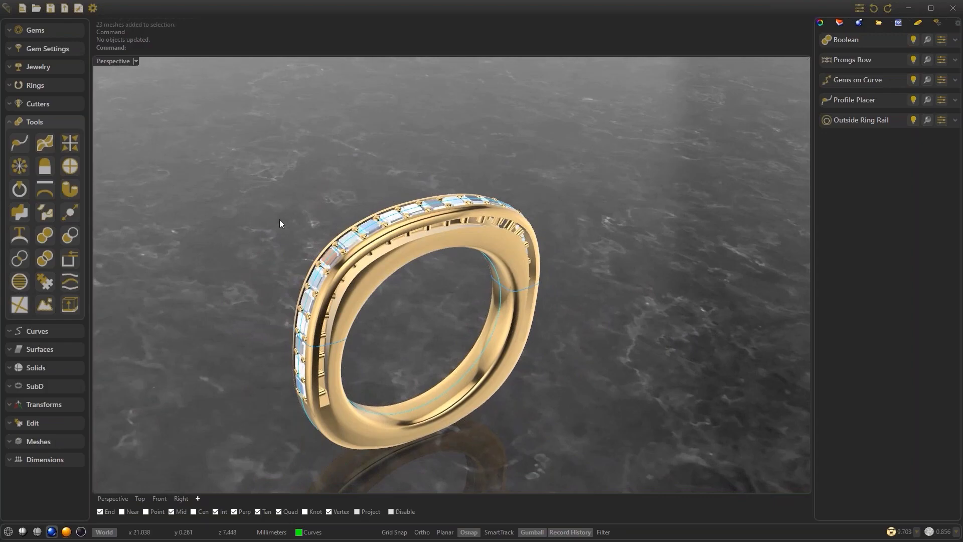
right_click_drag(276, 236, 252, 110)
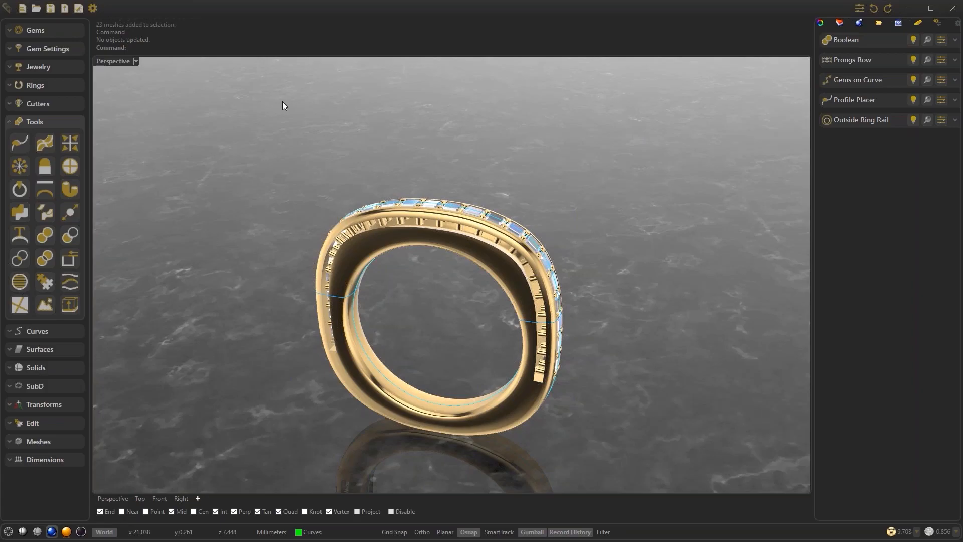
Start a new document without saving the current ring
left_click(22, 8)
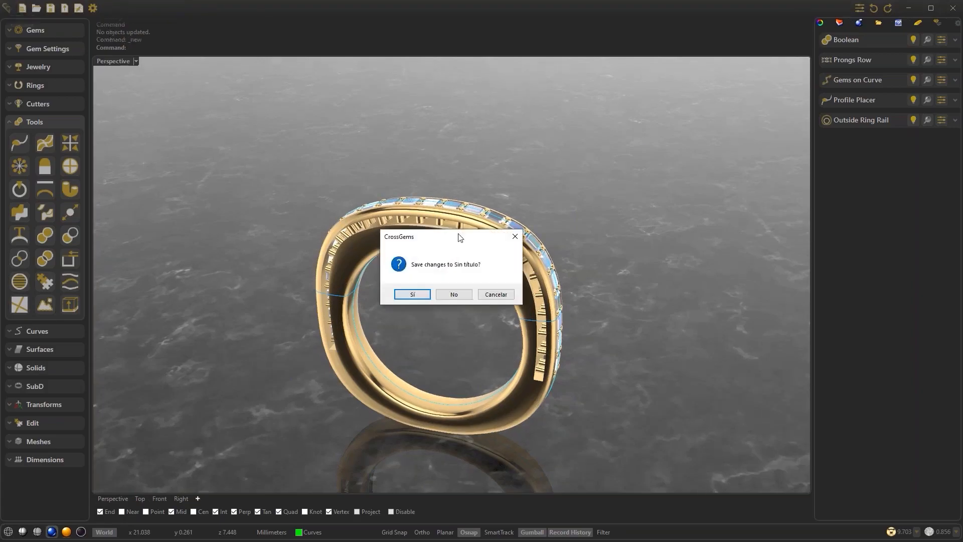
left_click(454, 294)
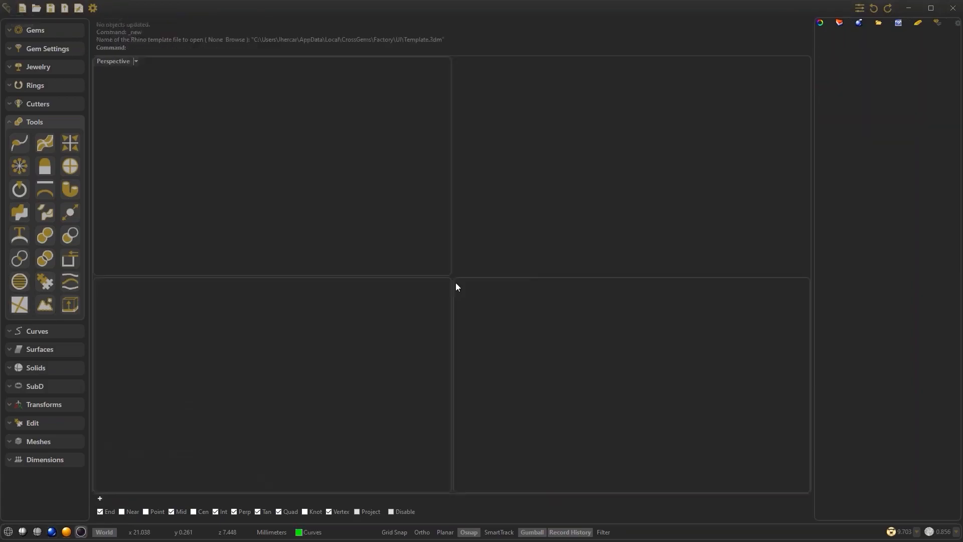
left_click_drag(91, 159, 94, 161)
Create a default signet ring and clear the command history
left_click(50, 122)
left_click(38, 86)
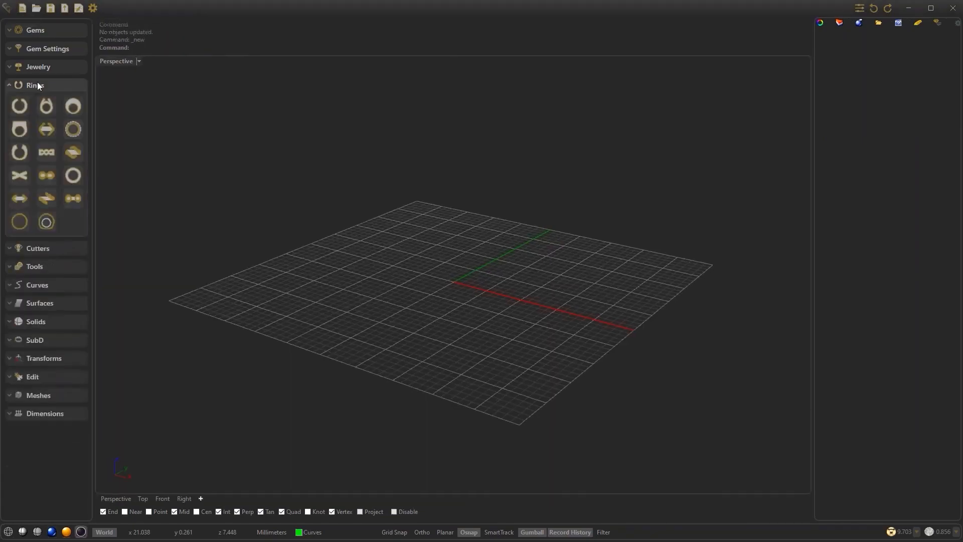
left_click(23, 129)
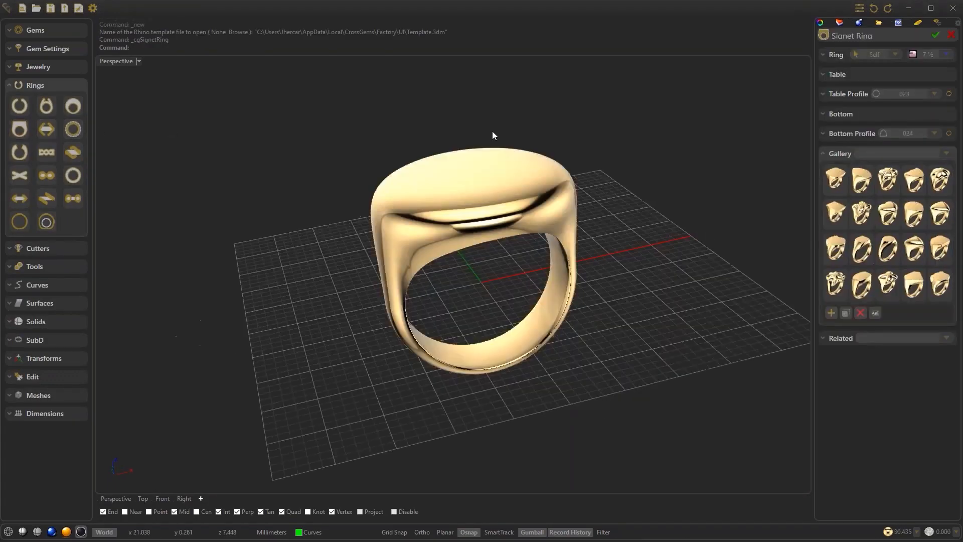
right_click(363, 39)
left_click(393, 67)
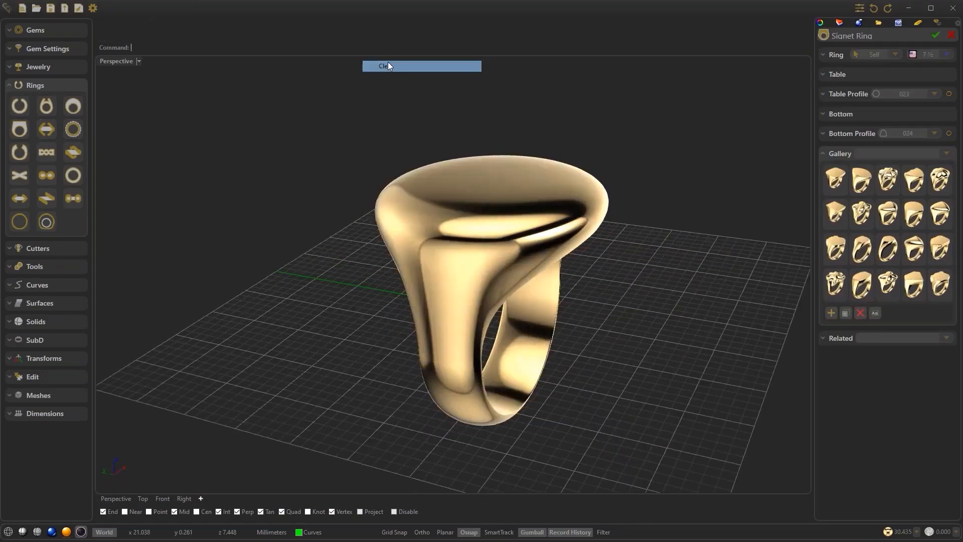
left_click_drag(340, 55, 341, 52)
scroll(501, 132, "up", 2)
right_click_drag(523, 125, 504, 190)
scroll(597, 193, "up", 1)
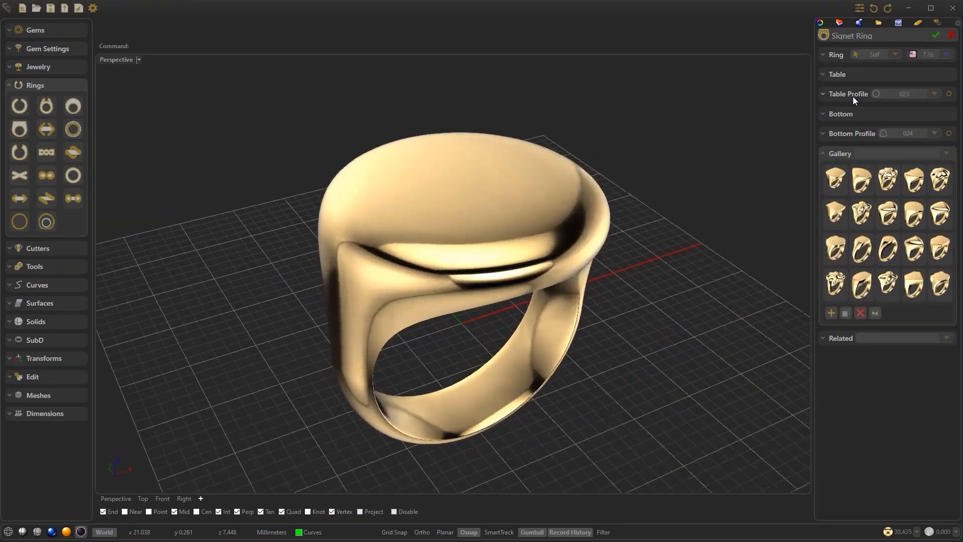
Set the signet ring's table length to 18.60 mm and table width to 17.80 mm, keep table profile 023, and accept the ring
left_click(850, 77)
left_click(868, 91)
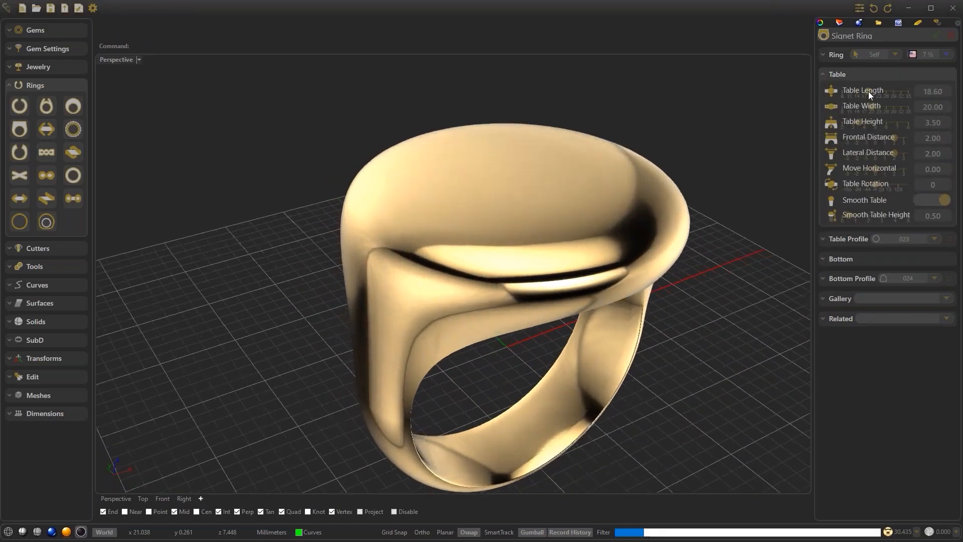
left_click(866, 107)
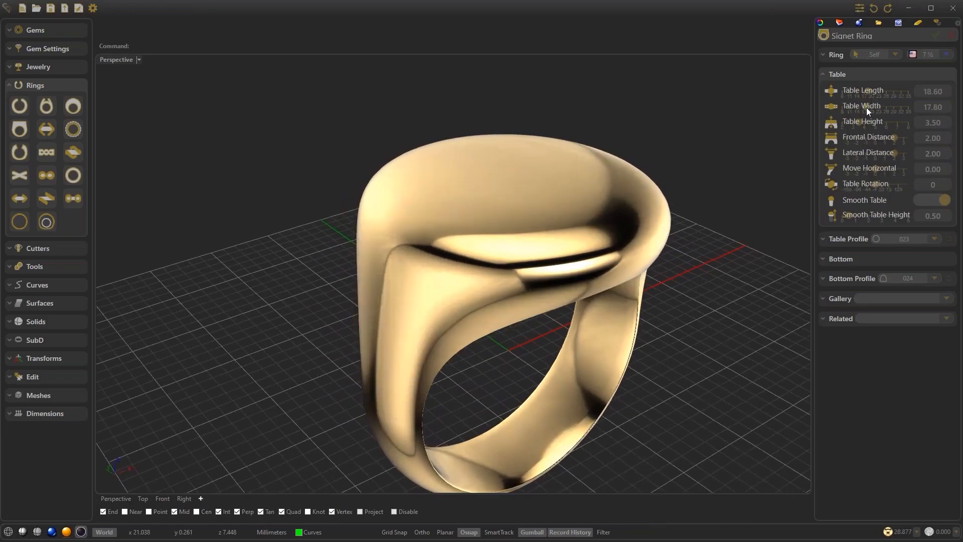
left_click(907, 240)
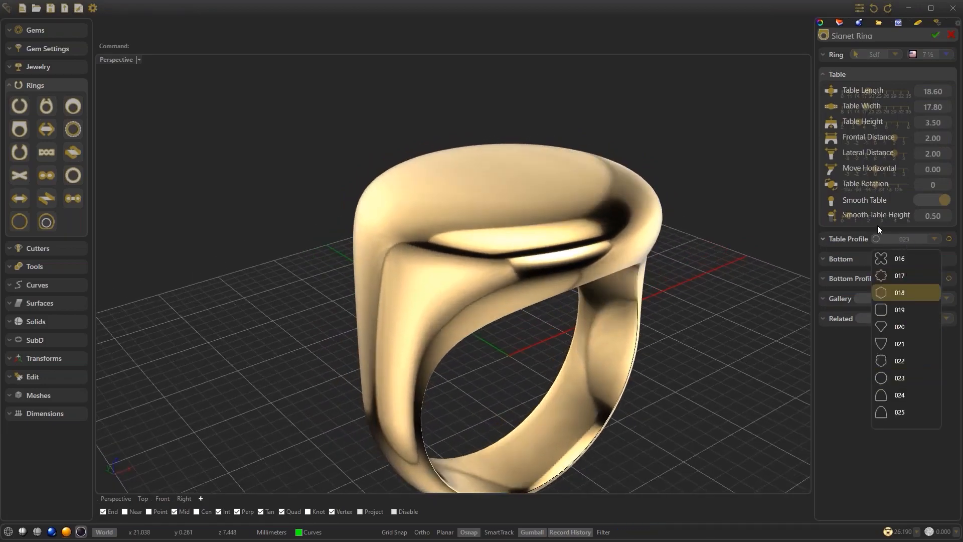
left_click(708, 213)
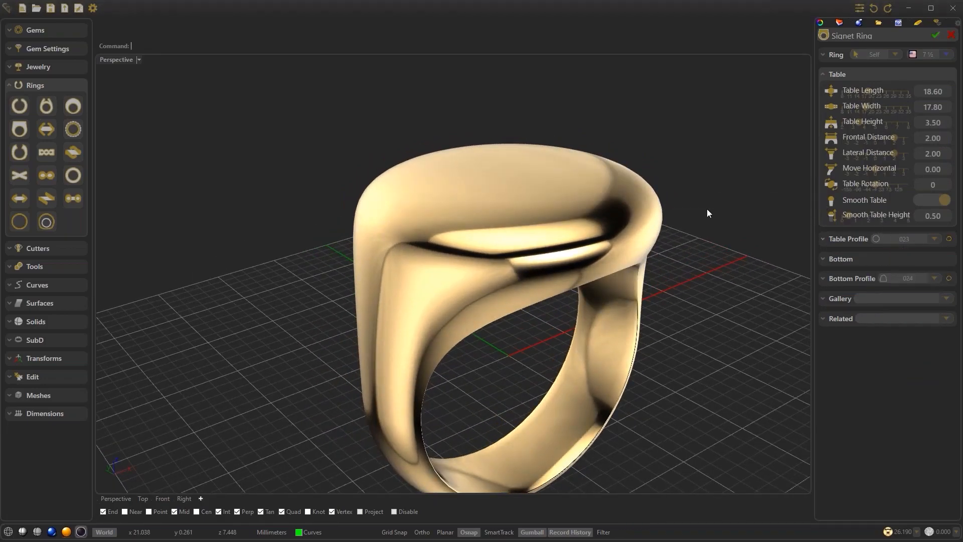
right_click_drag(706, 210, 529, 218)
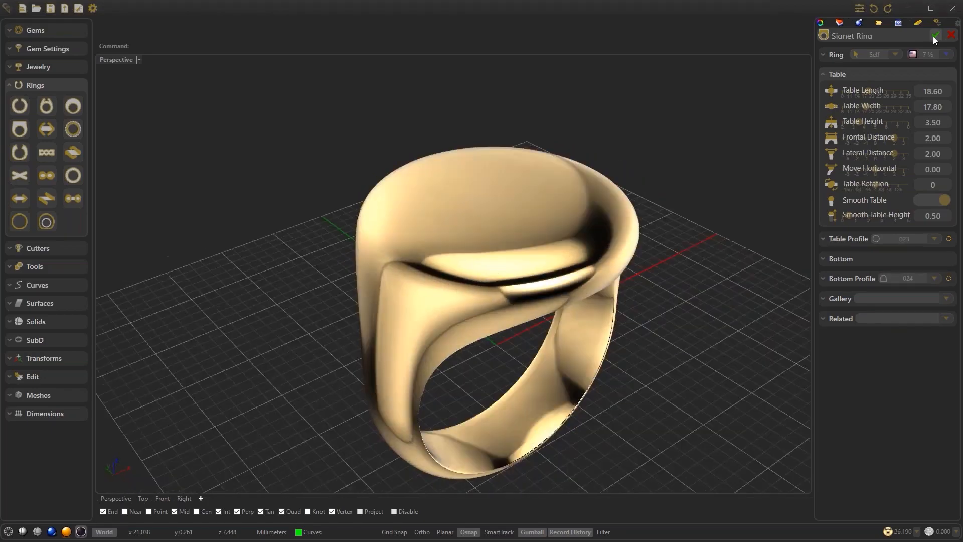
left_click(935, 35)
Hollow out the signet ring with the Hollow Ring cutter using its default settings
right_click_drag(648, 160, 488, 200)
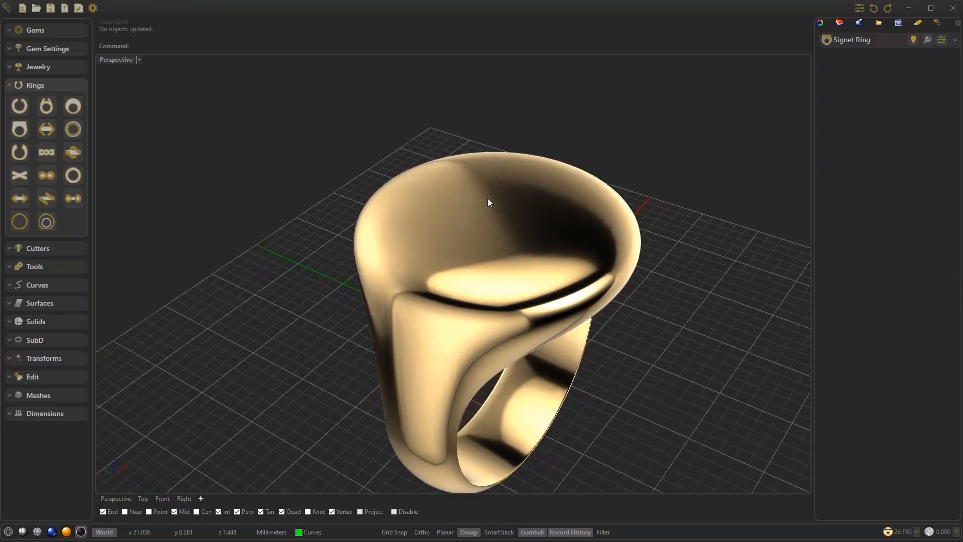
left_click(41, 87)
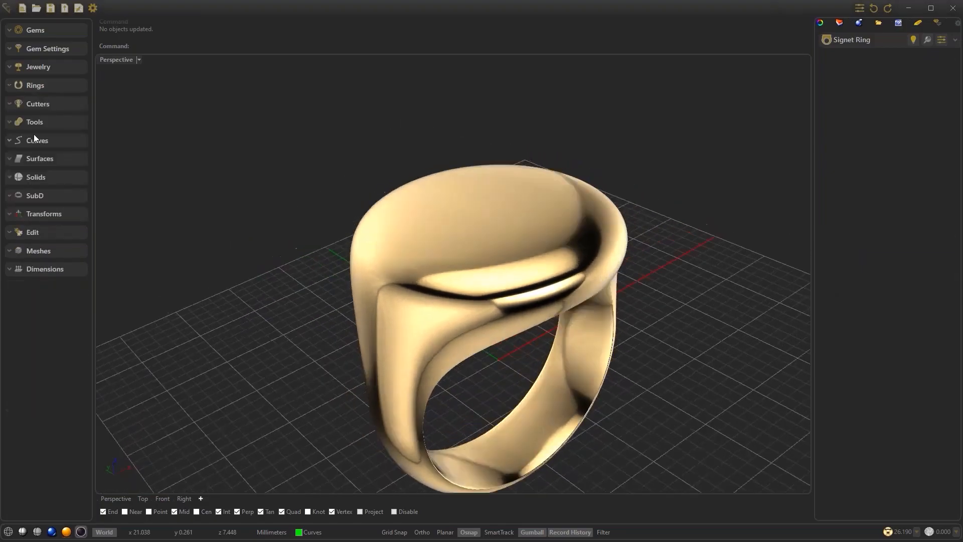
left_click(35, 104)
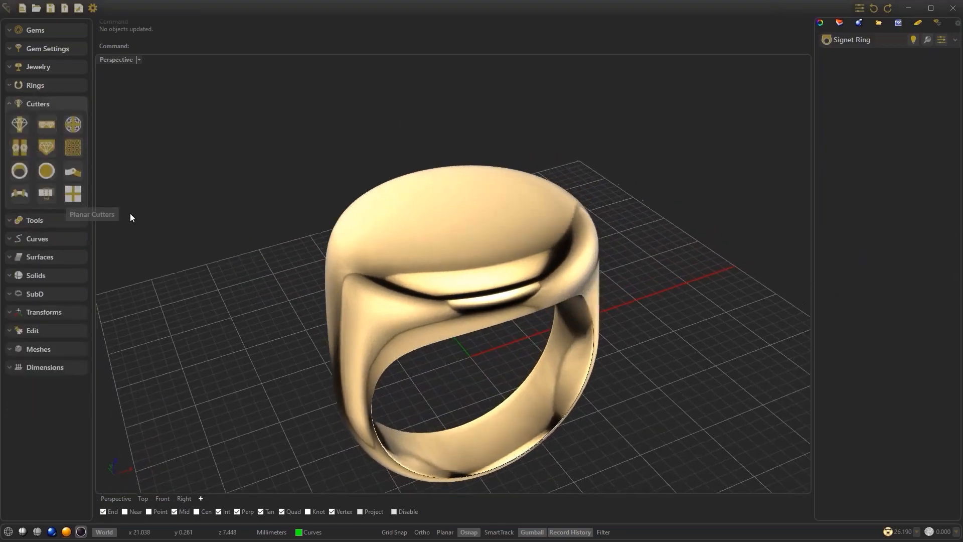
left_click(19, 172)
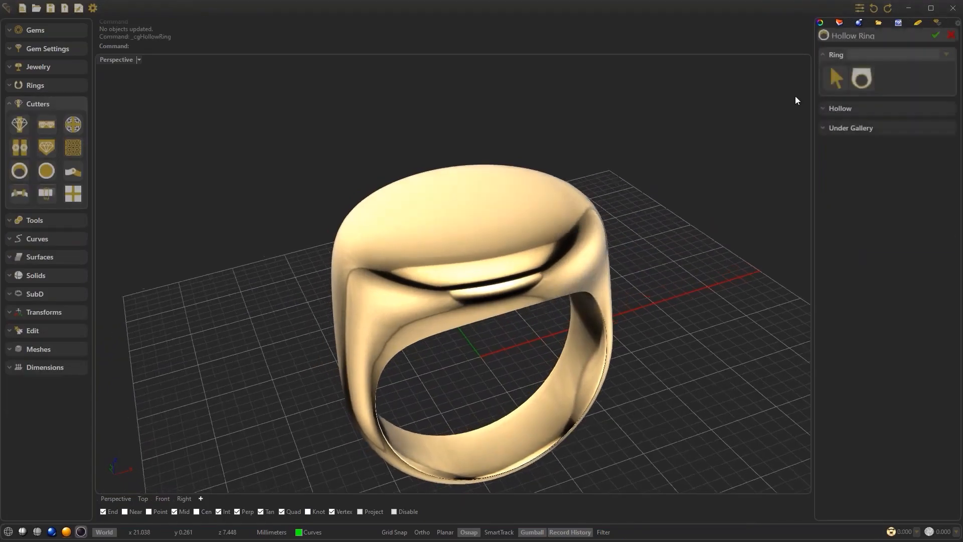
left_click(860, 80)
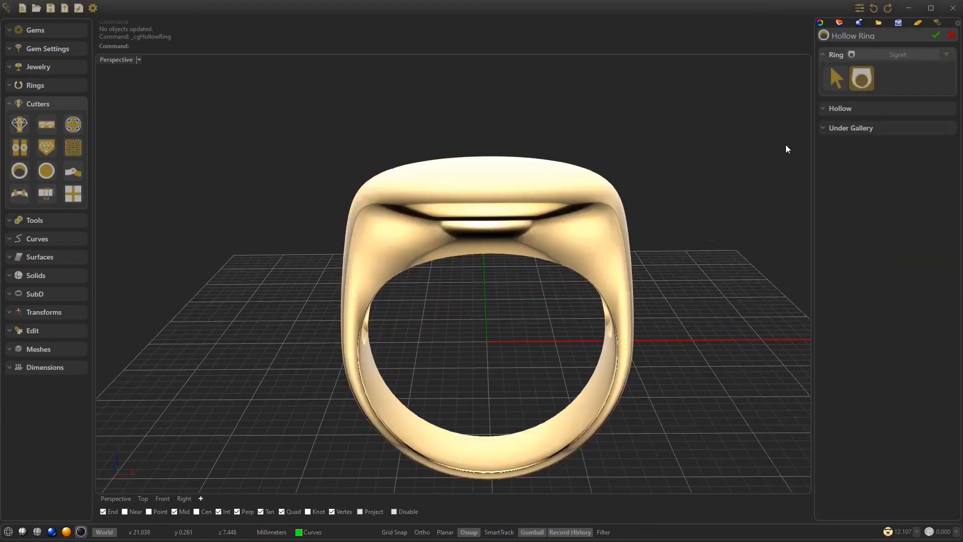
right_click_drag(769, 156, 667, 169)
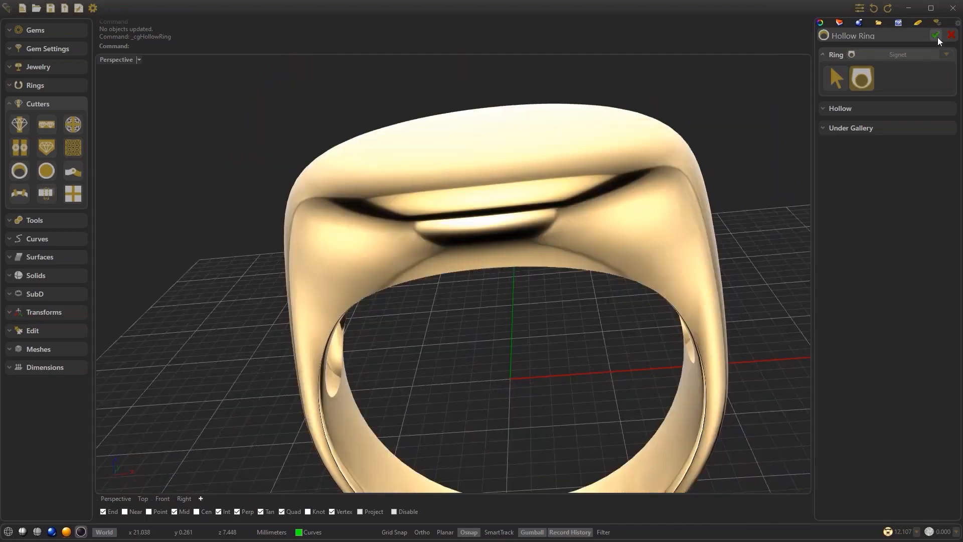
left_click(936, 36)
Start a Pave of 71 gems on the hollowed signet ring, using its upper outer surface as the object
right_click_drag(712, 121, 597, 150)
left_click(619, 146)
left_click(43, 30)
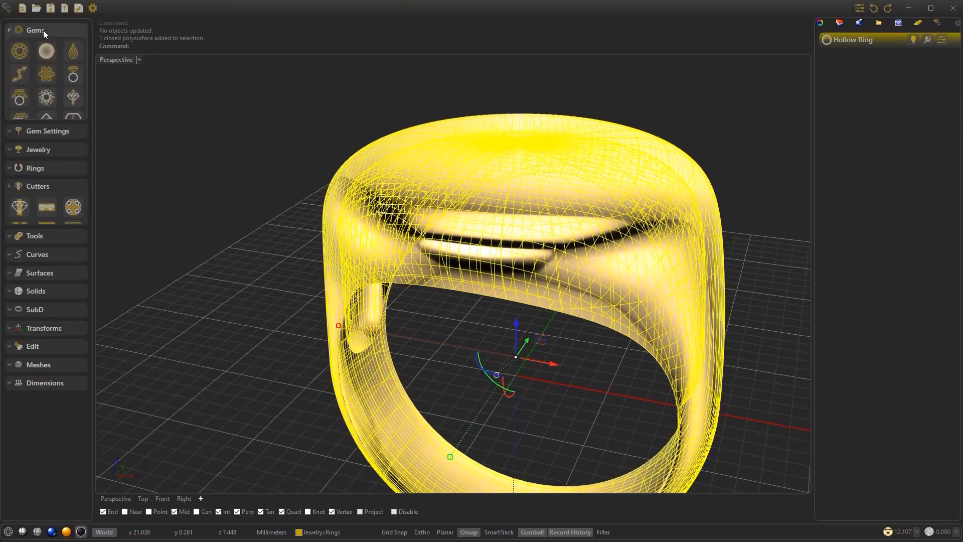
left_click(49, 80)
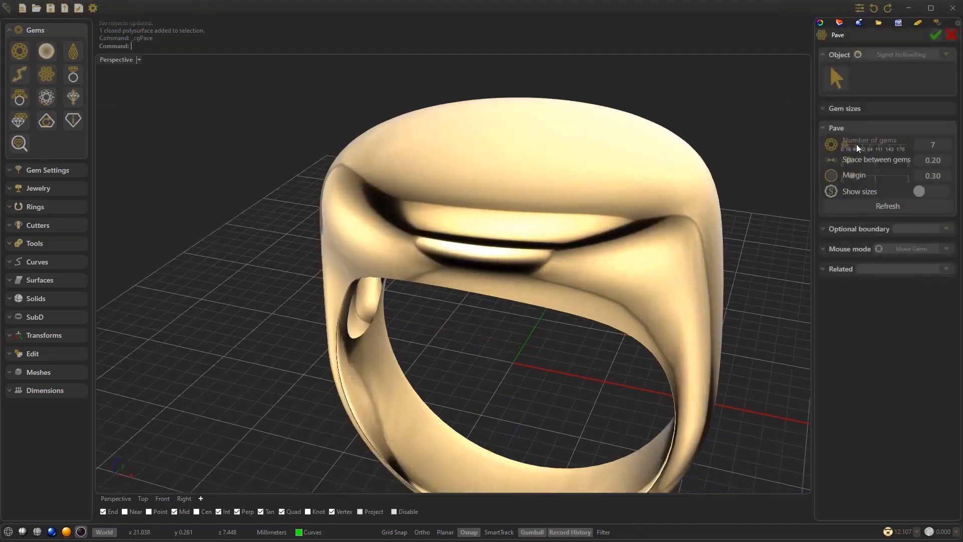
left_click(864, 146)
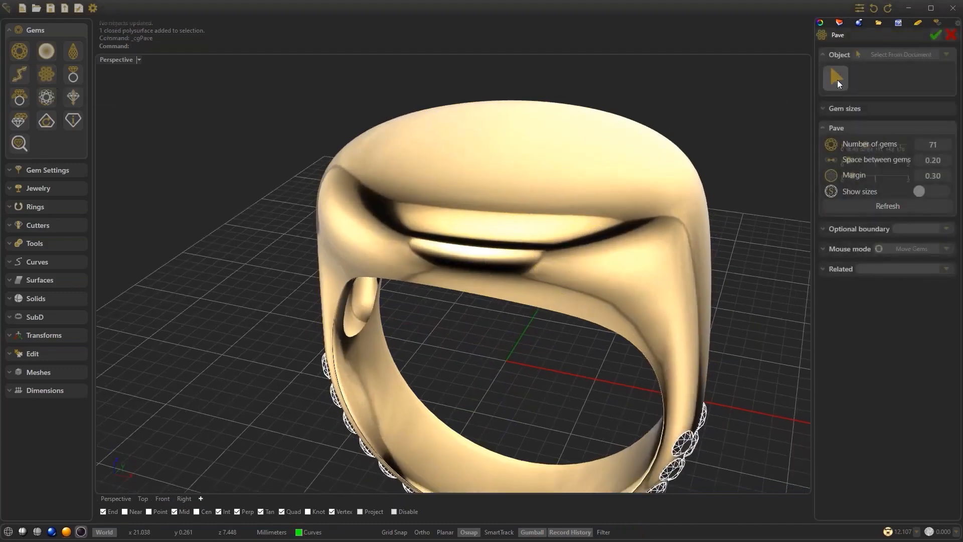
left_click(837, 79)
left_click(538, 153)
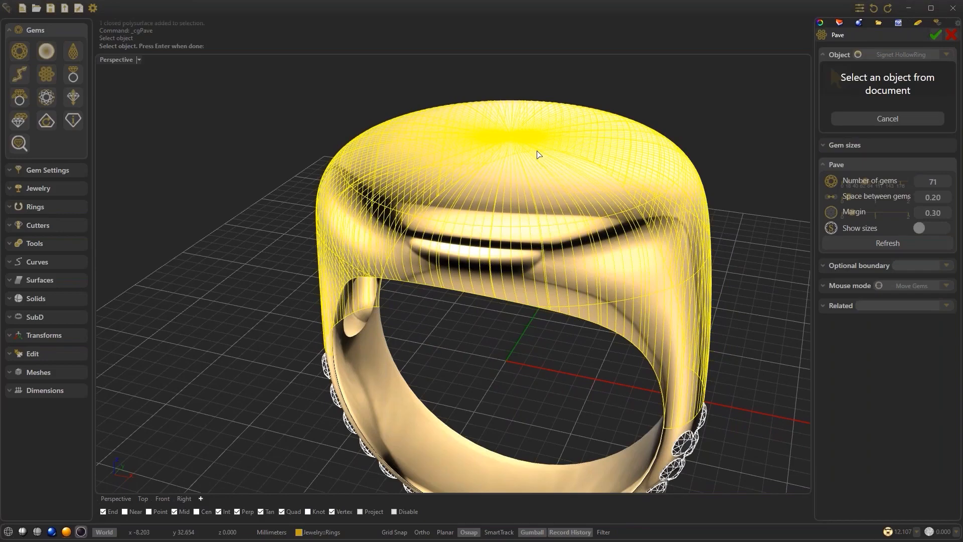
key("Return")
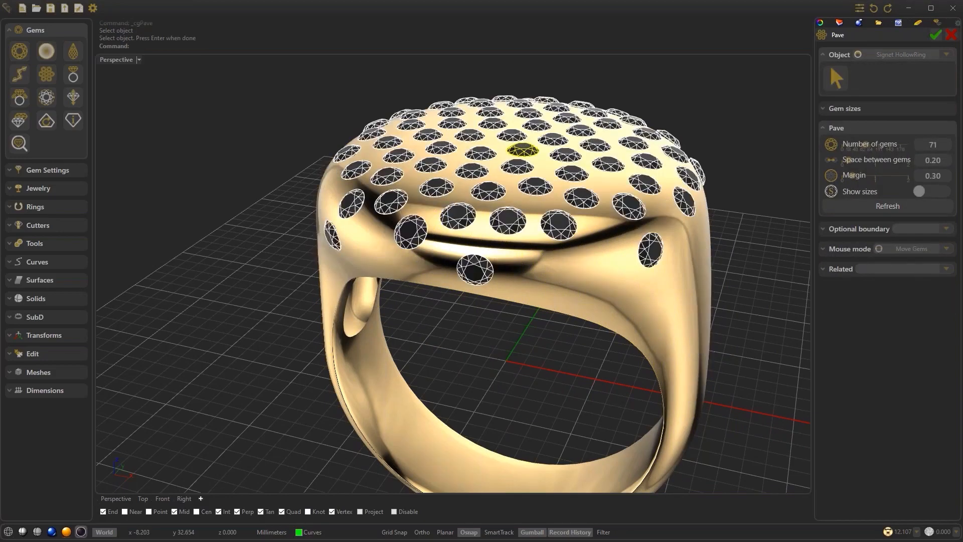
Set the pave gem sizes to 1.4 mm maximum and 0.9 mm minimum, and the number of gems to 250
left_click(848, 109)
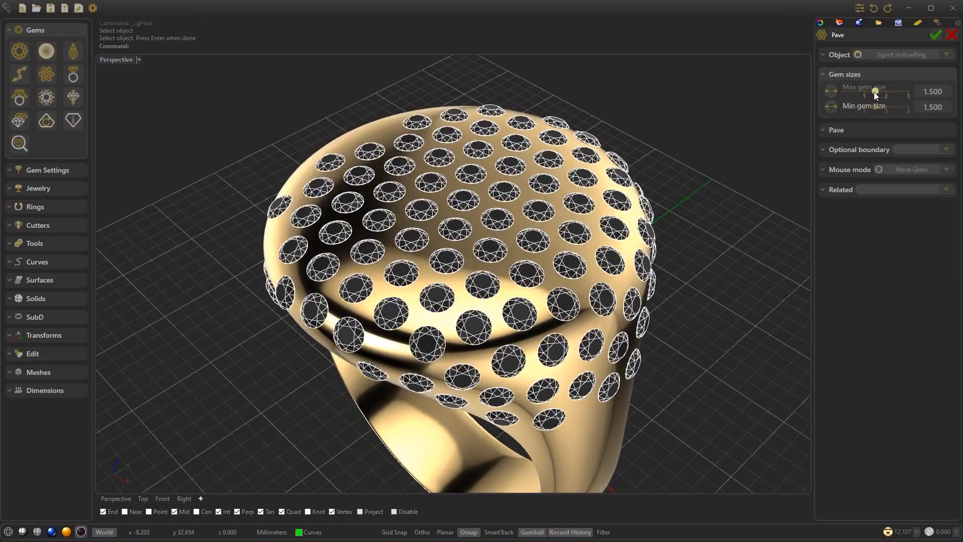
mouse_move(875, 106)
left_mouse_down()
mouse_move(863, 107)
mouse_move(874, 92)
left_mouse_up()
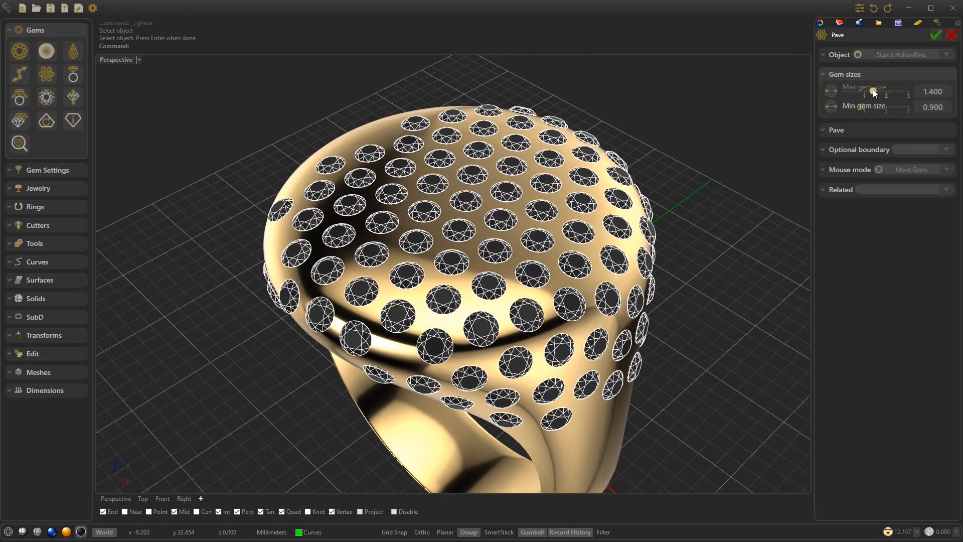
left_click(857, 129)
left_click(884, 167)
left_click_drag(868, 115, 917, 106)
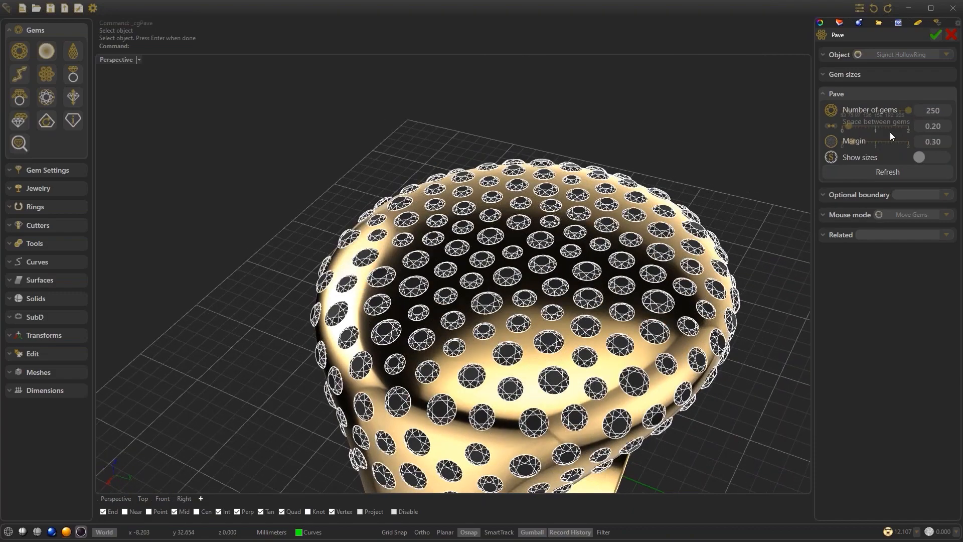
Set the pave's space between gems and margin to 0.40 mm each, and the number of gems to 309
left_click_drag(851, 125, 854, 125)
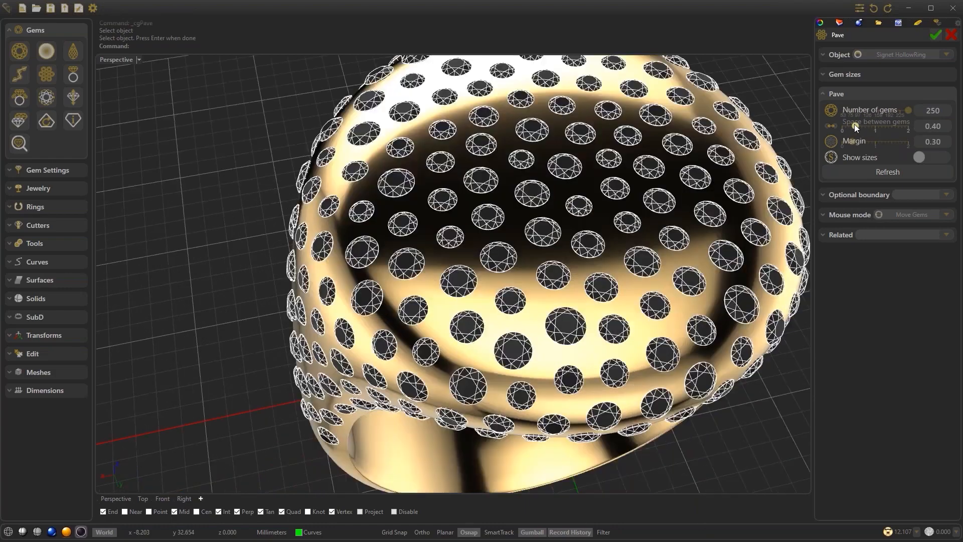
left_click_drag(852, 143, 858, 140)
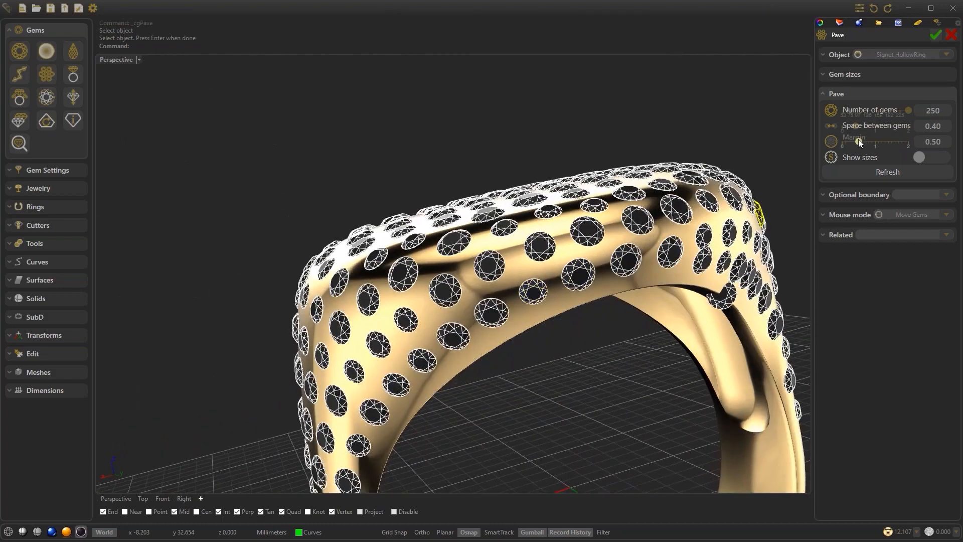
mouse_move(859, 142)
left_mouse_down()
mouse_move(870, 142)
mouse_move(856, 141)
left_mouse_up()
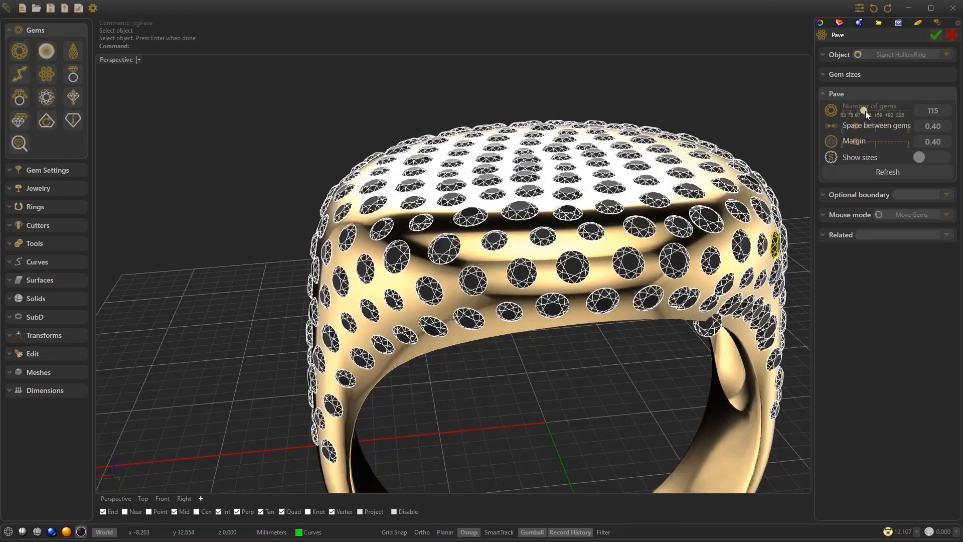
left_click_drag(865, 111, 929, 111)
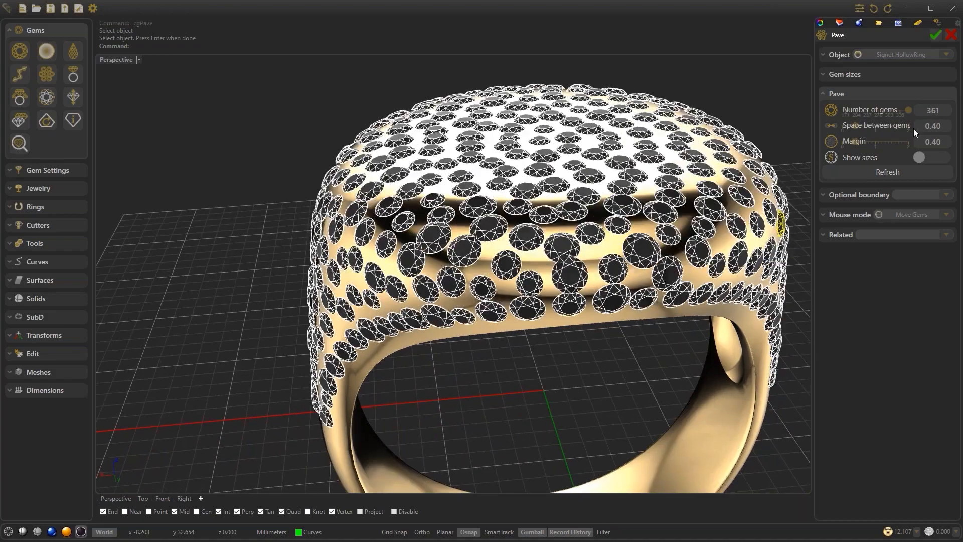
left_click_drag(909, 111, 892, 110)
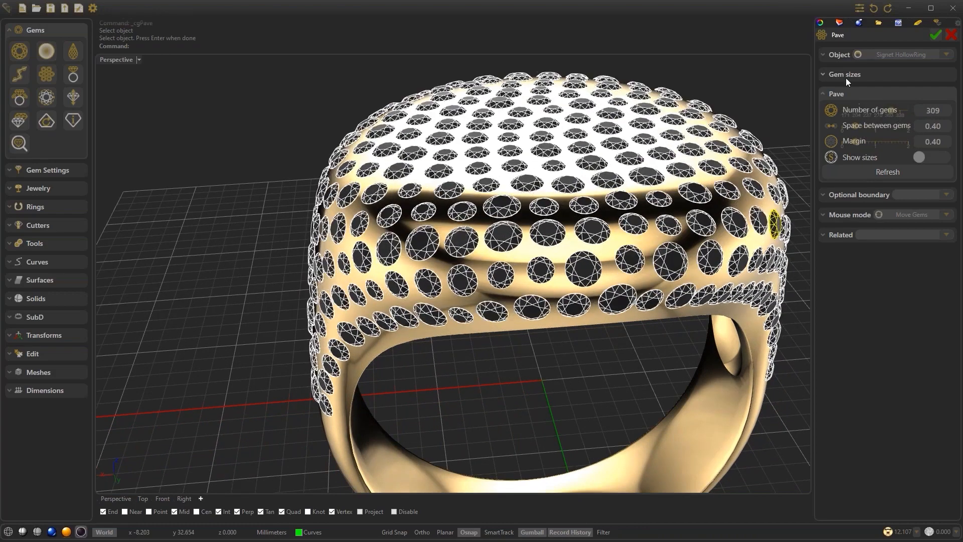
Raise the pave's minimum gem size and refresh the gem layout on the ring
left_click(846, 75)
left_click_drag(863, 107, 875, 108)
left_click(872, 131)
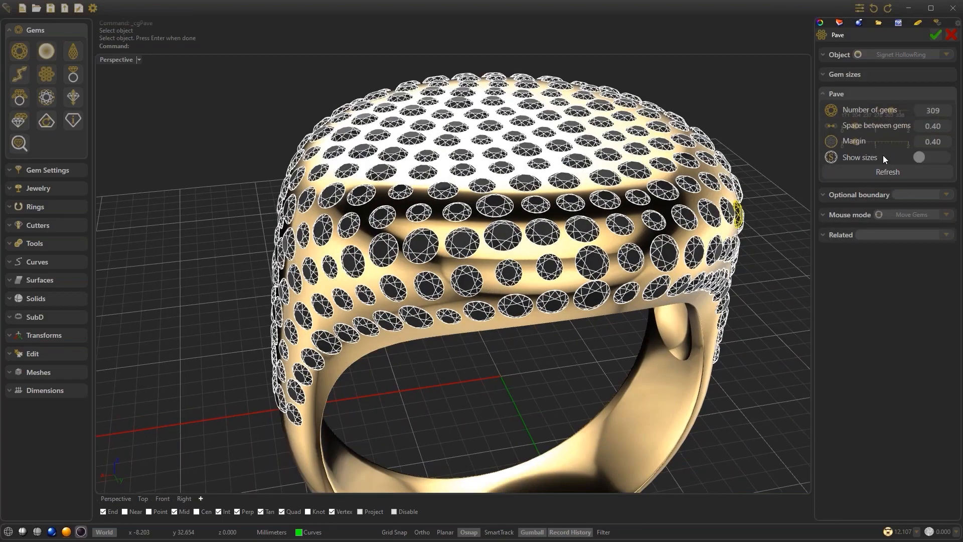
left_click(904, 173)
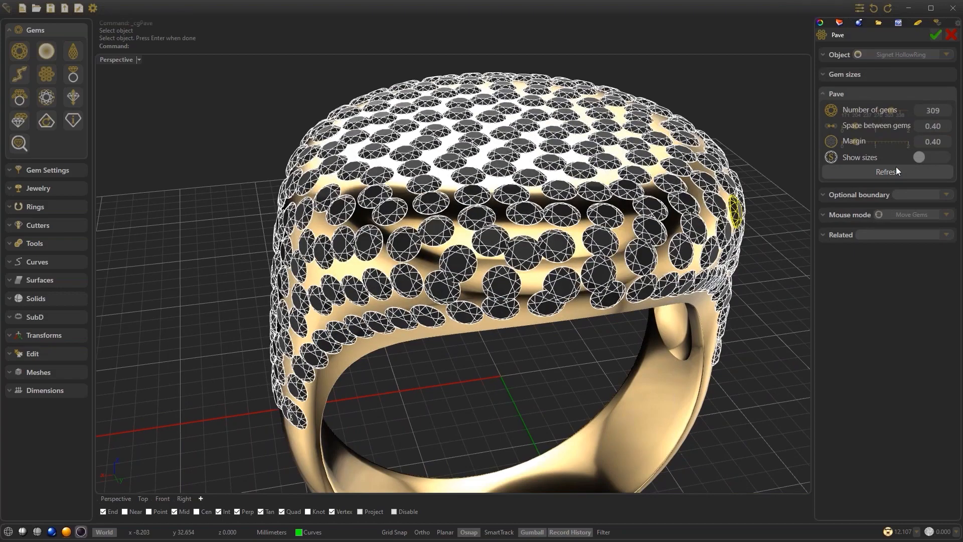
Reduce the pave's number of gems to 253 and refresh the layout
left_click(871, 110)
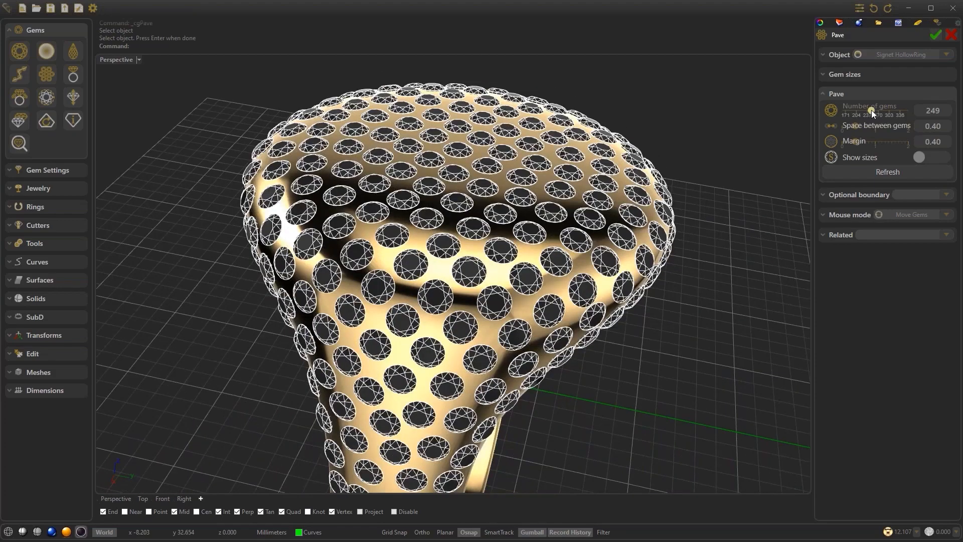
left_click(878, 169)
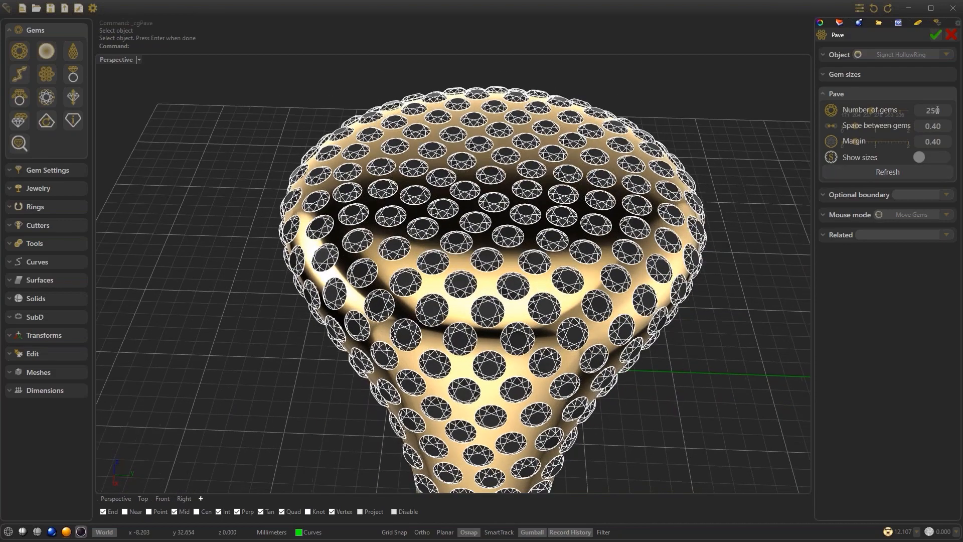
scroll(937, 110, "up", 3)
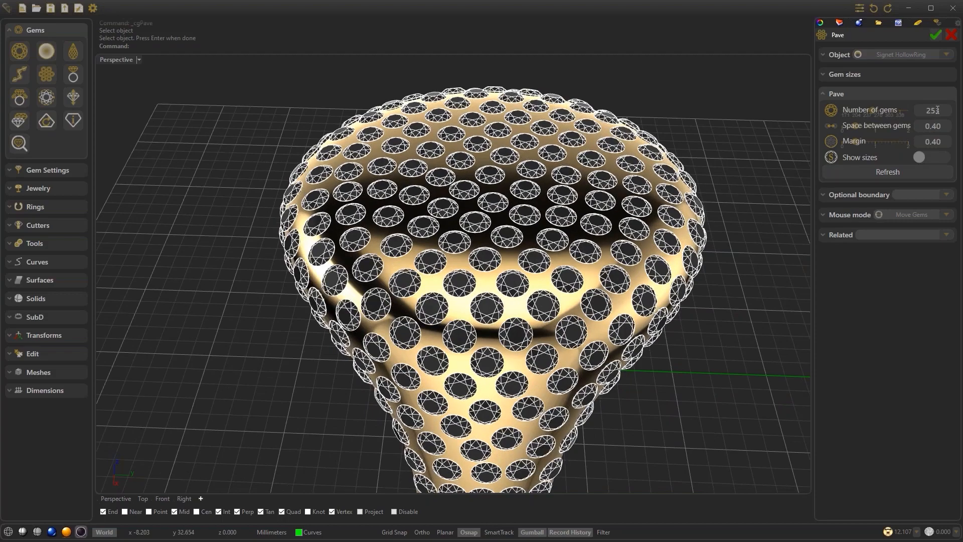
Set the pave editing mode to Add Gems with a 1.3 mm gem size and add gems on the ring's shoulder
left_click(853, 216)
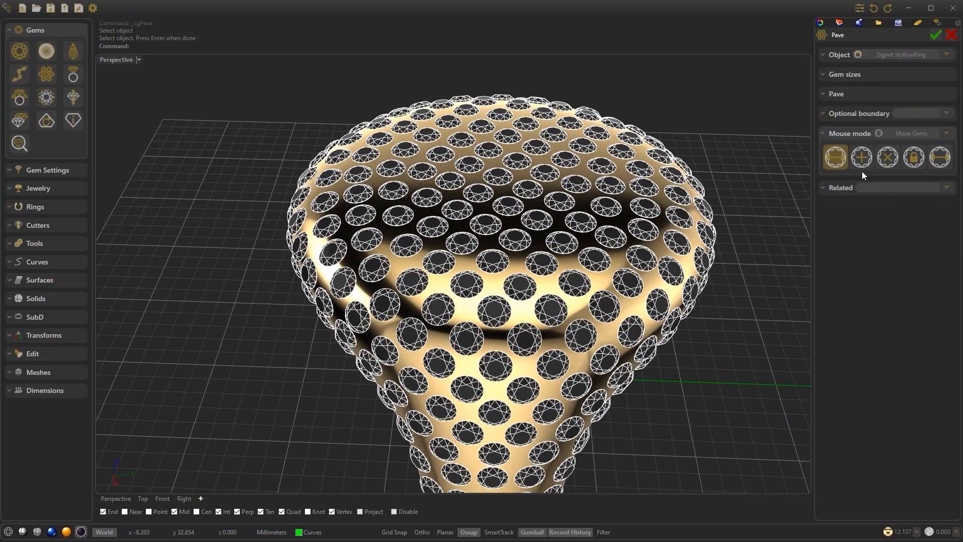
left_click(863, 157)
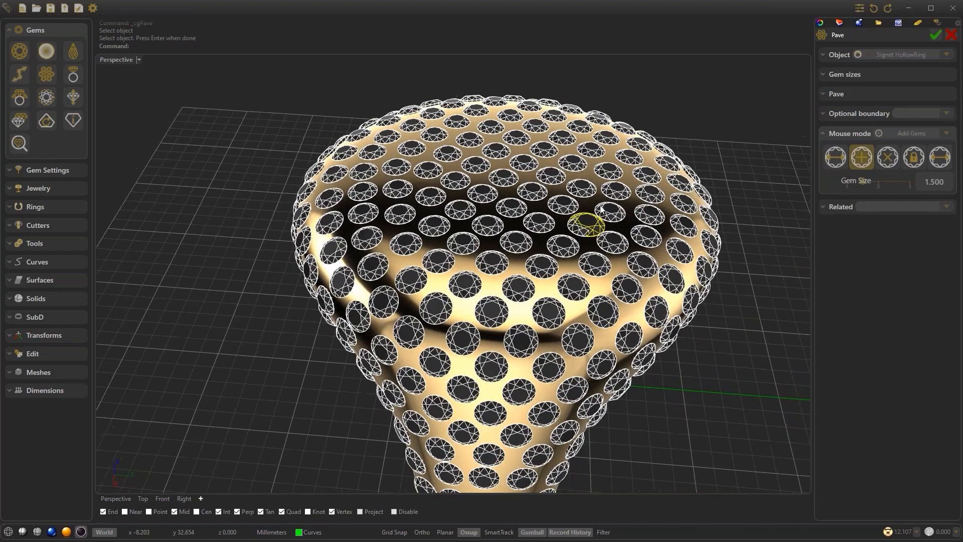
right_click_drag(601, 207, 567, 207)
left_click_drag(869, 184, 857, 182)
right_click_drag(663, 256, 514, 310)
left_click(583, 256)
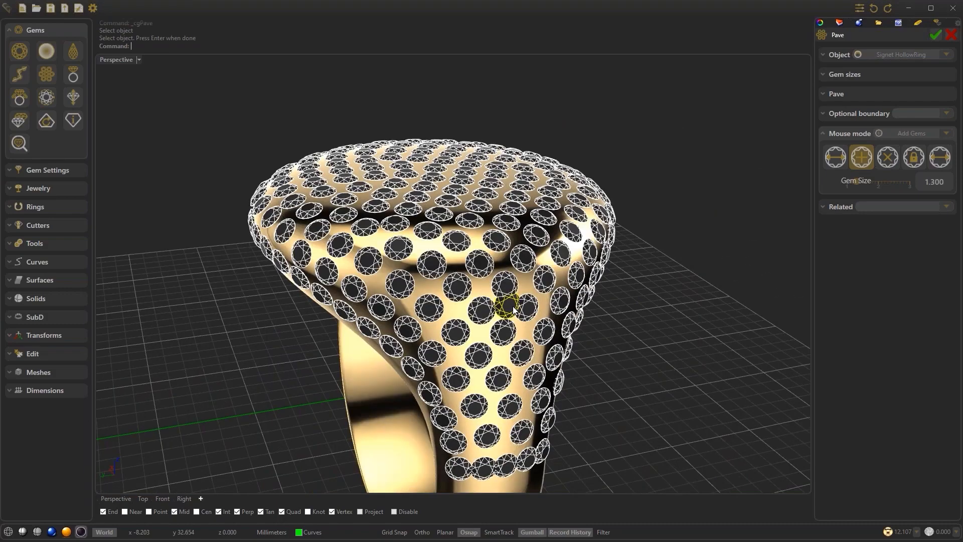
right_click_drag(514, 310, 441, 376)
left_click(499, 401)
Set the pave editing mode to Delete Gems and remove a gem from the lowest row on the shank
left_click(887, 156)
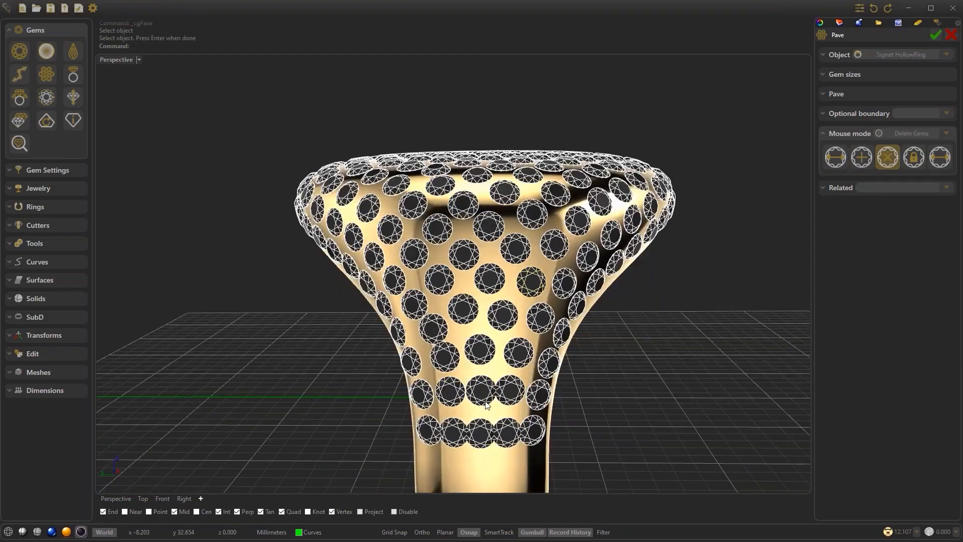
left_click(487, 432)
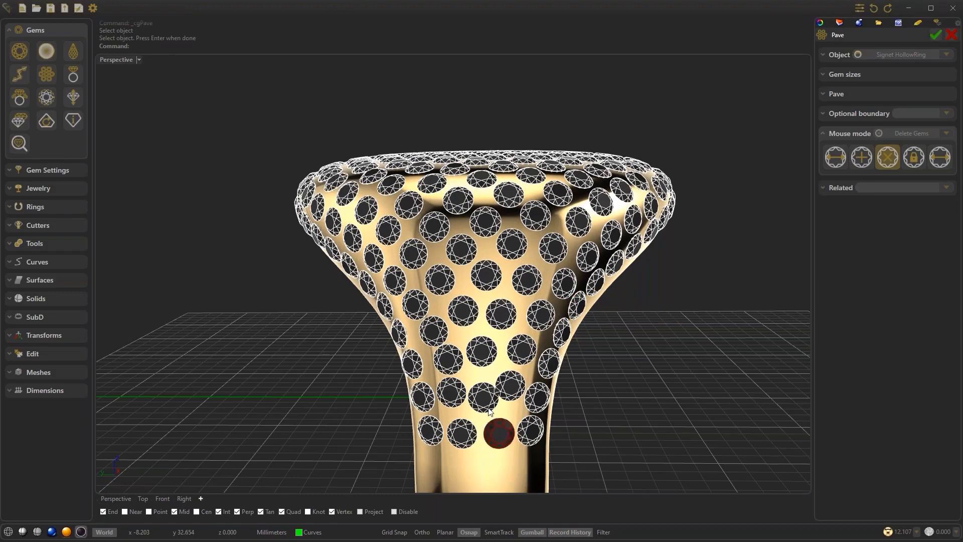
right_click_drag(489, 409, 663, 276)
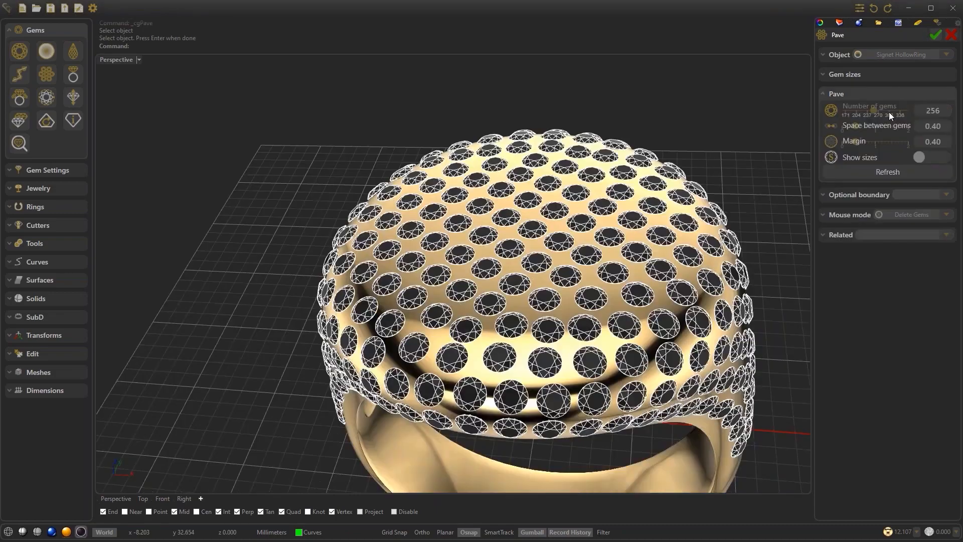
Increase the pave's number of gems to 264
left_click(880, 111)
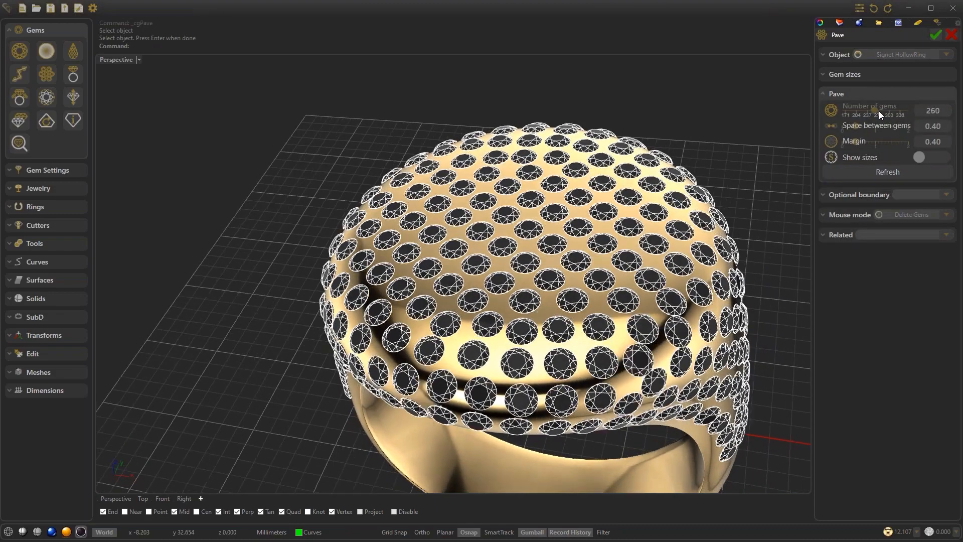
left_click(875, 109)
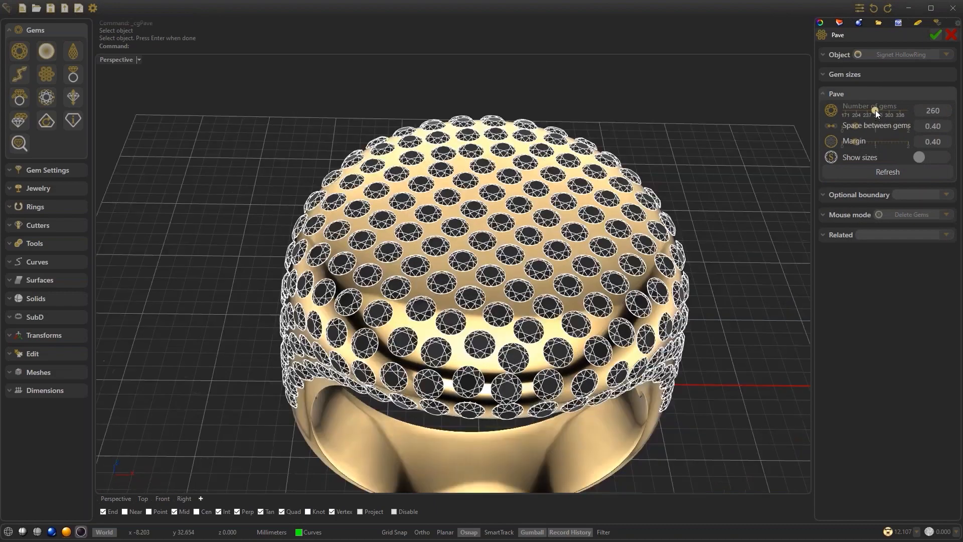
left_click(875, 110)
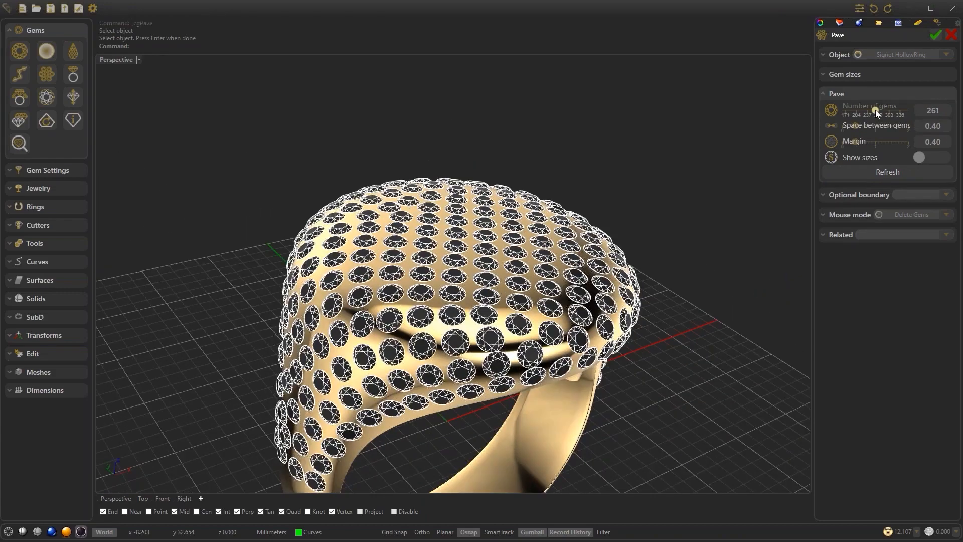
key("Right")
key("Right")
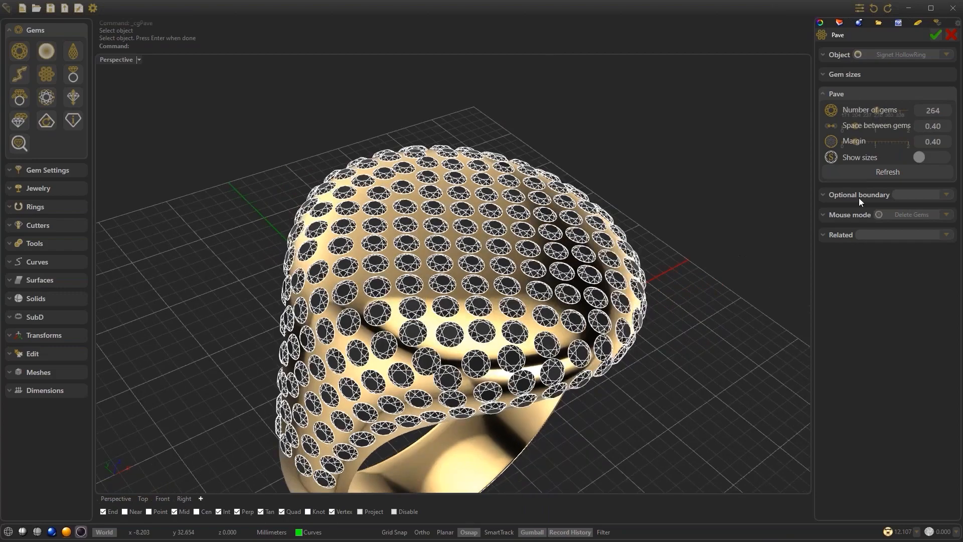
Add 1.3 mm gems on the ring's top surface in Add Gems mode and accept the pave
left_click(854, 215)
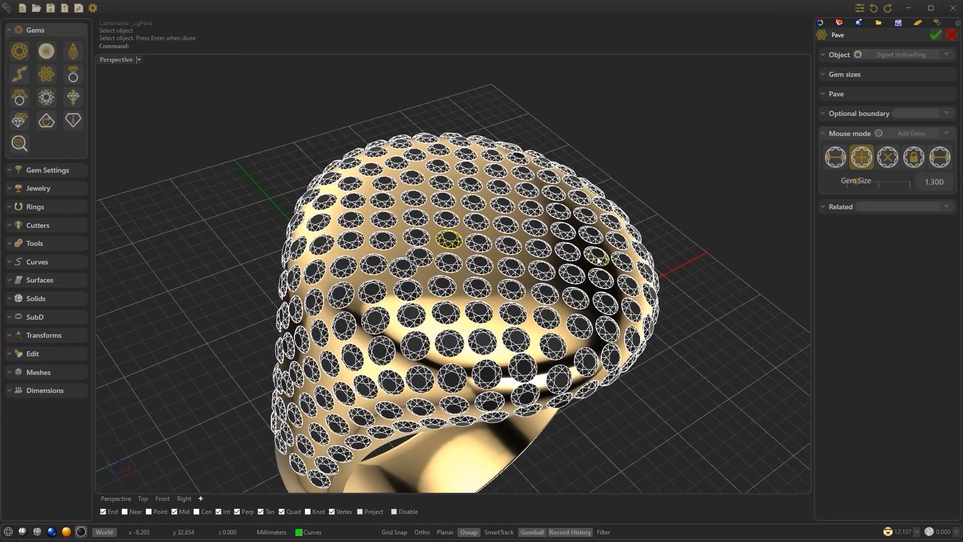
right_click_drag(597, 258, 667, 260)
left_click(936, 35)
scroll(557, 226, "up", 1)
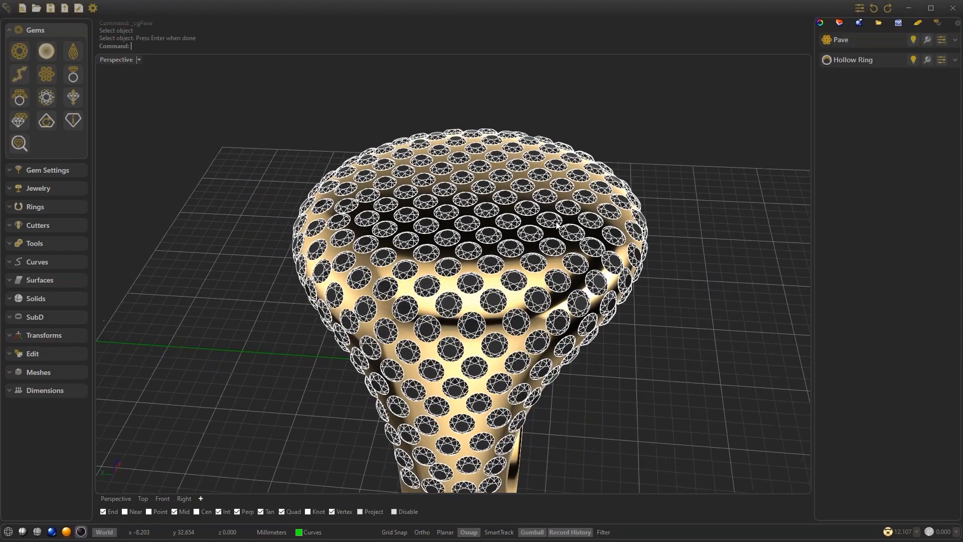
Try generating Pave Prongs for all the pave gems on the hollowed signet ring
left_click(557, 225)
left_click(597, 256)
left_click(49, 125)
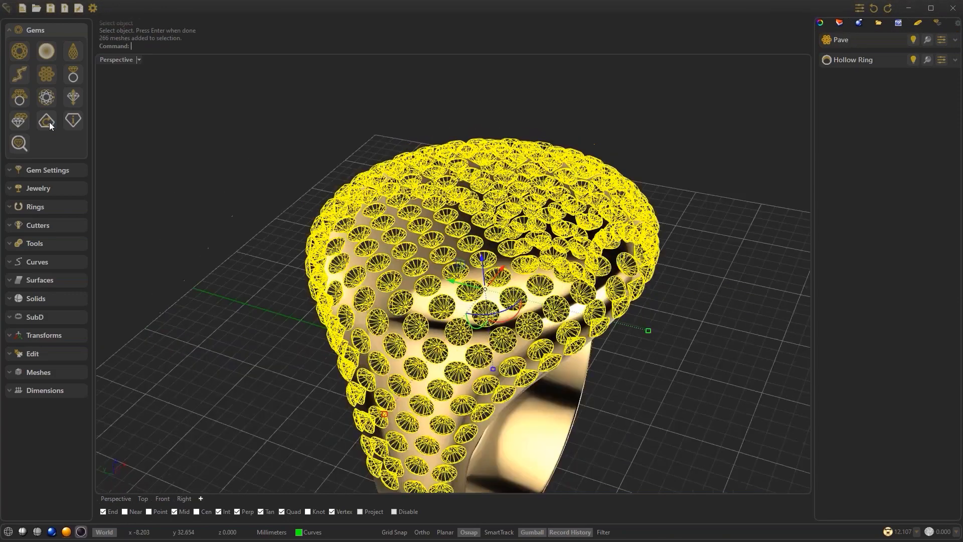
left_click(35, 171)
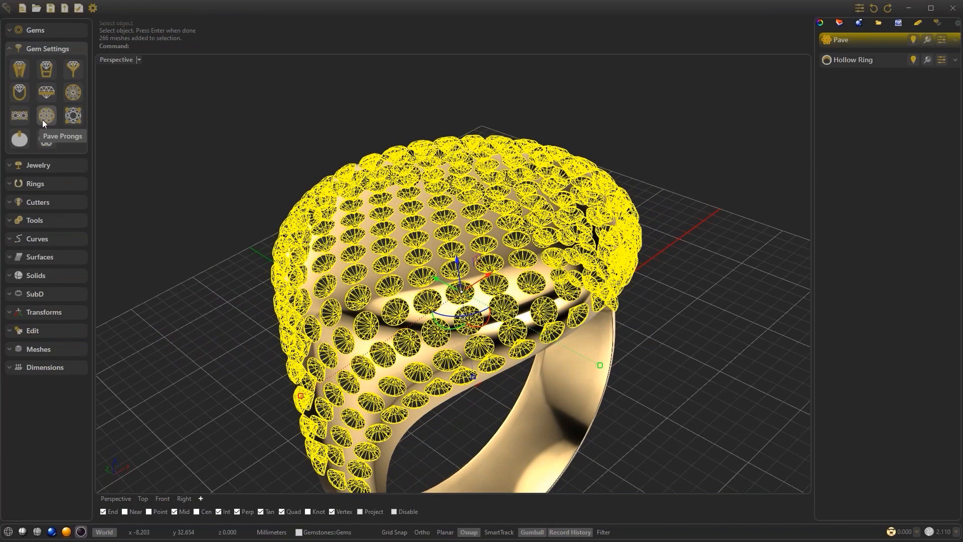
left_click(42, 119)
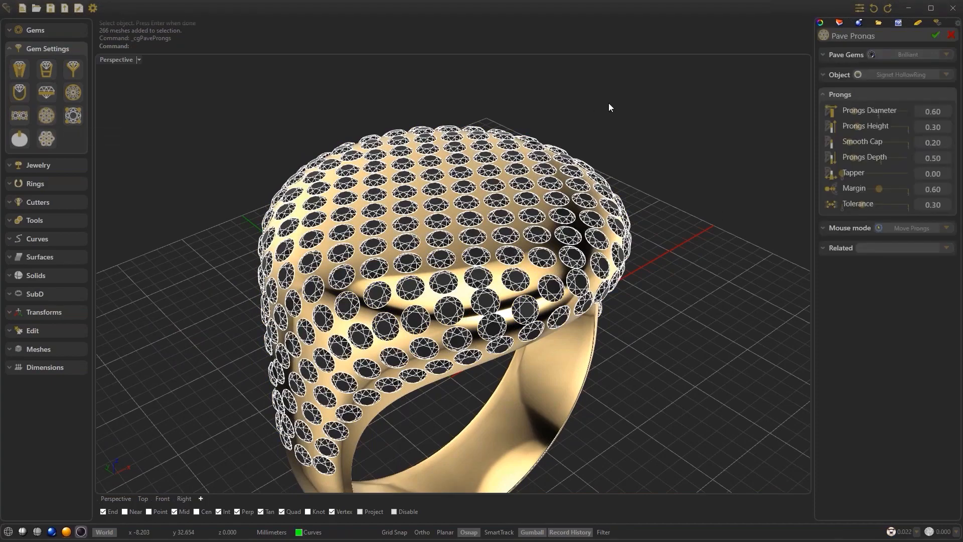
right_click_drag(700, 89, 743, 81)
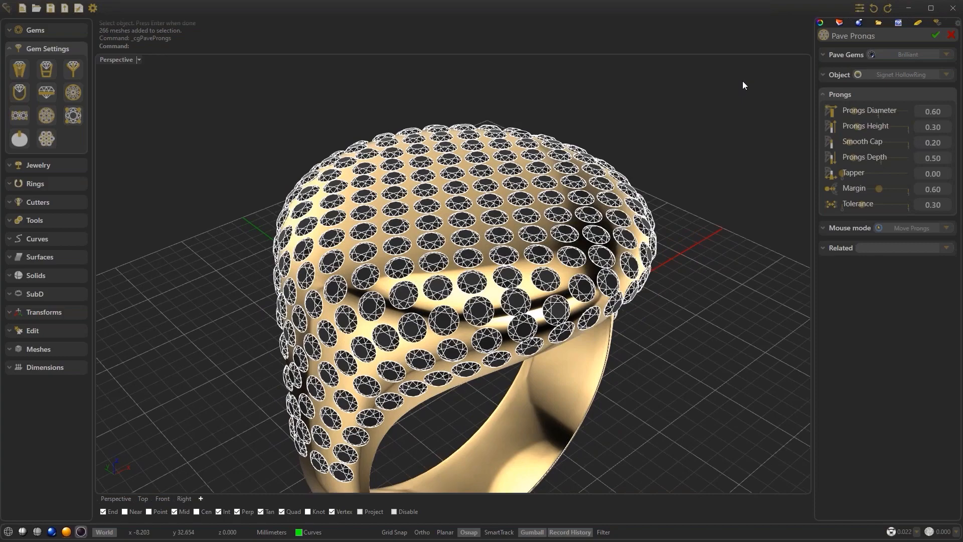
right_click_drag(744, 86, 773, 82)
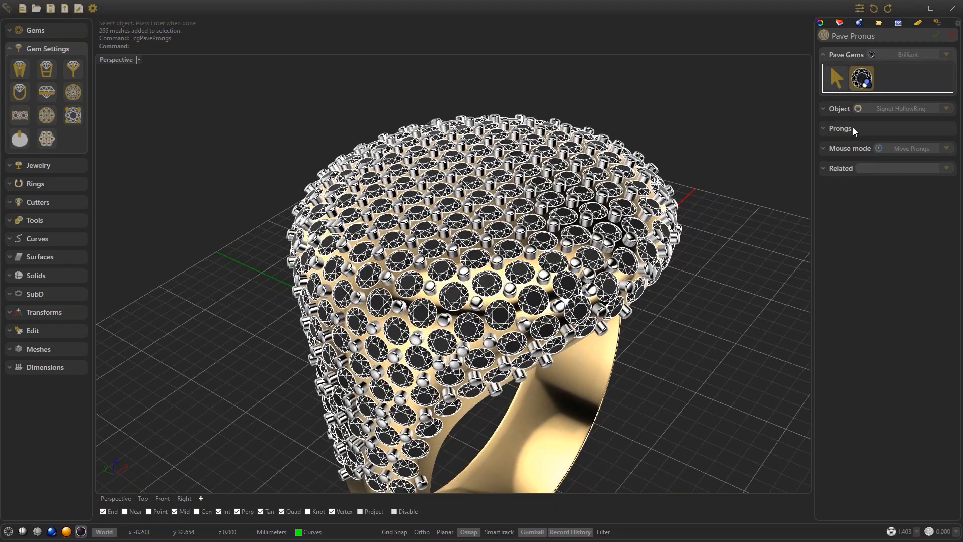
Try a prong height of 0.20 for the pave prongs and cancel the prongs
left_click(853, 128)
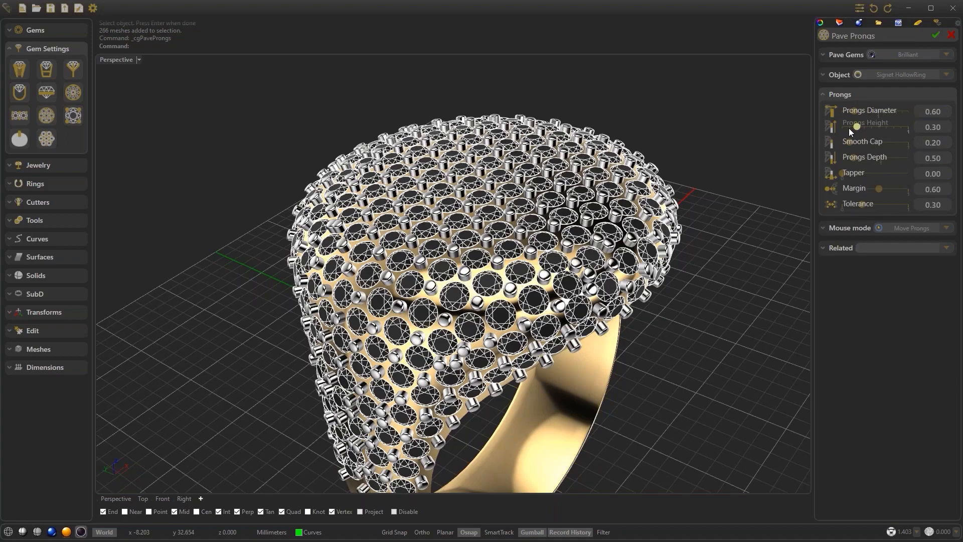
left_click(850, 129)
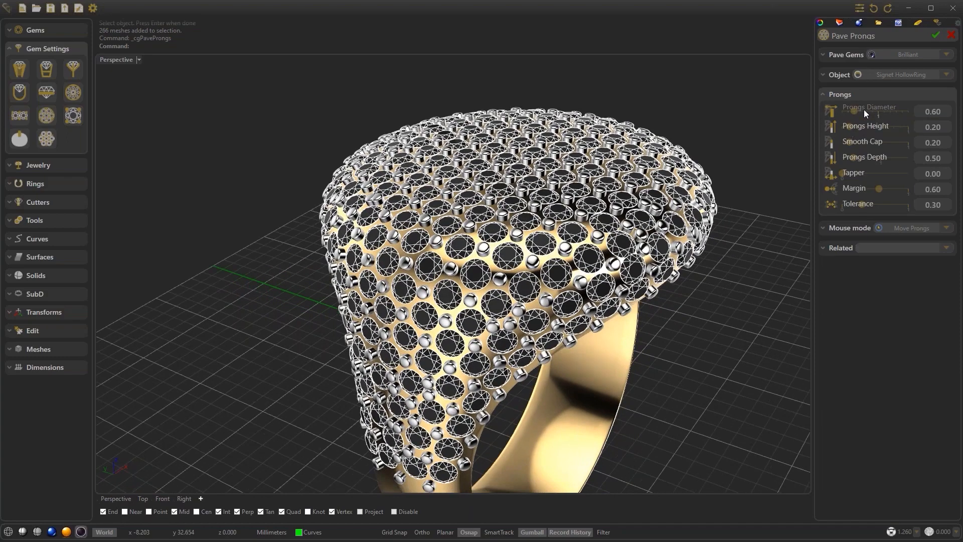
left_click(953, 36)
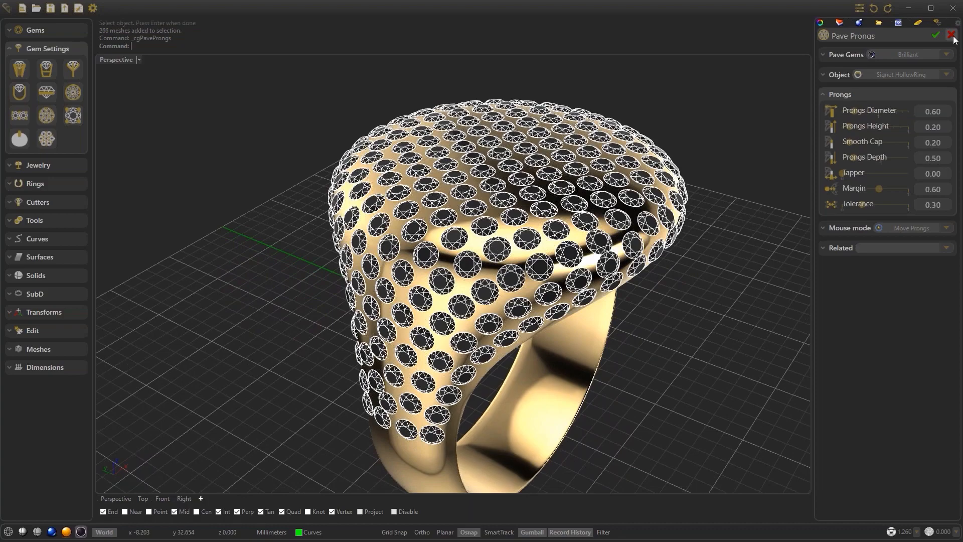
left_click(952, 35)
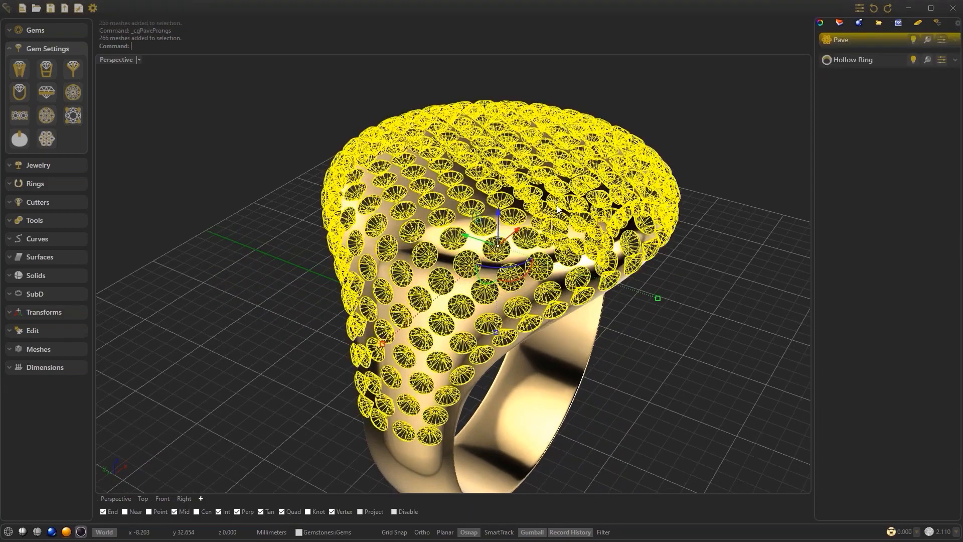
Reopen the pave for editing, set its maximum and minimum gem sizes to 1.4 mm, and refresh the layout
right_click_drag(558, 209, 708, 149)
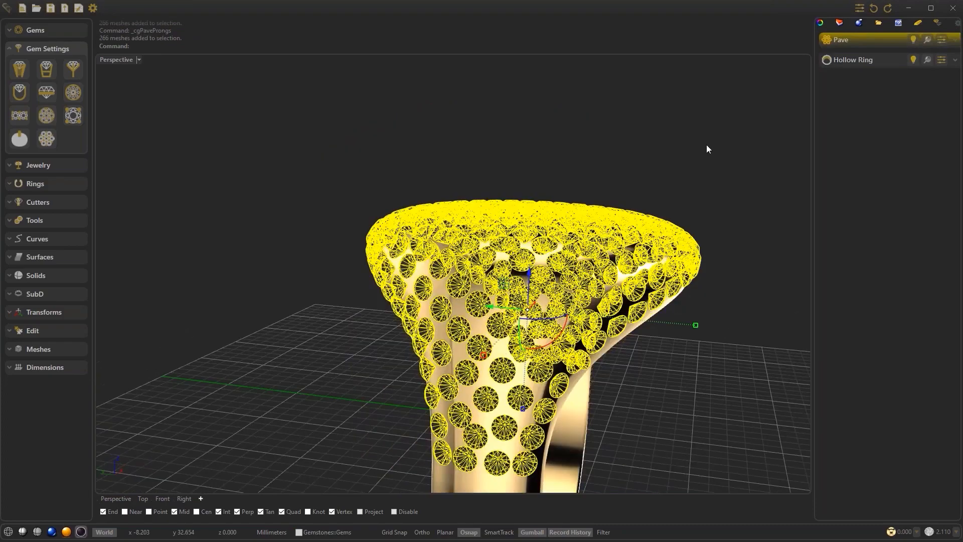
left_click(941, 40)
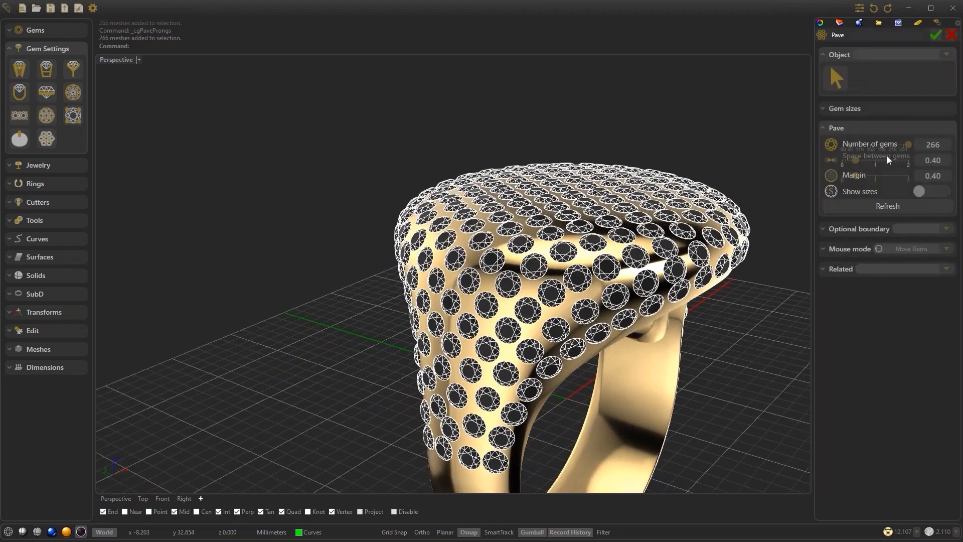
left_click(878, 109)
scroll(938, 92, "up", 2)
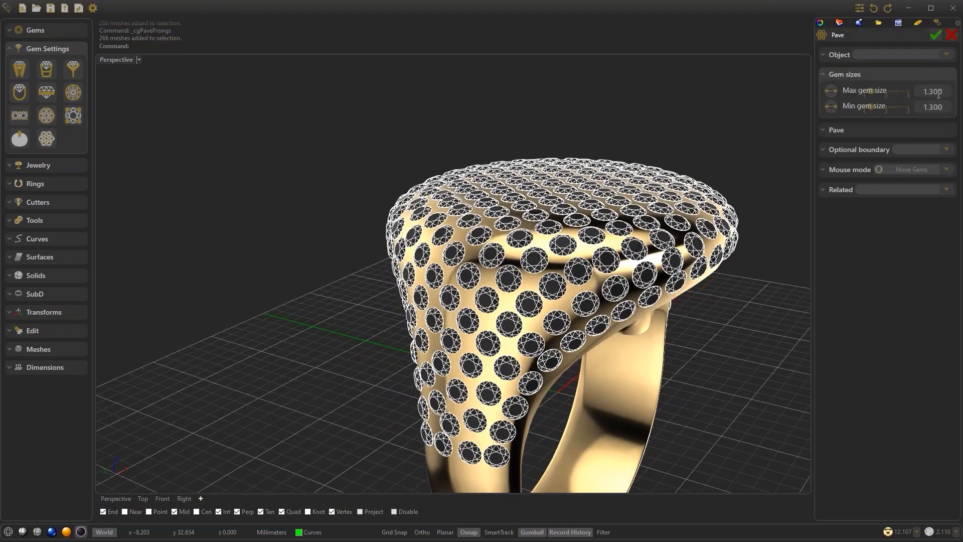
scroll(939, 103, "up", 2)
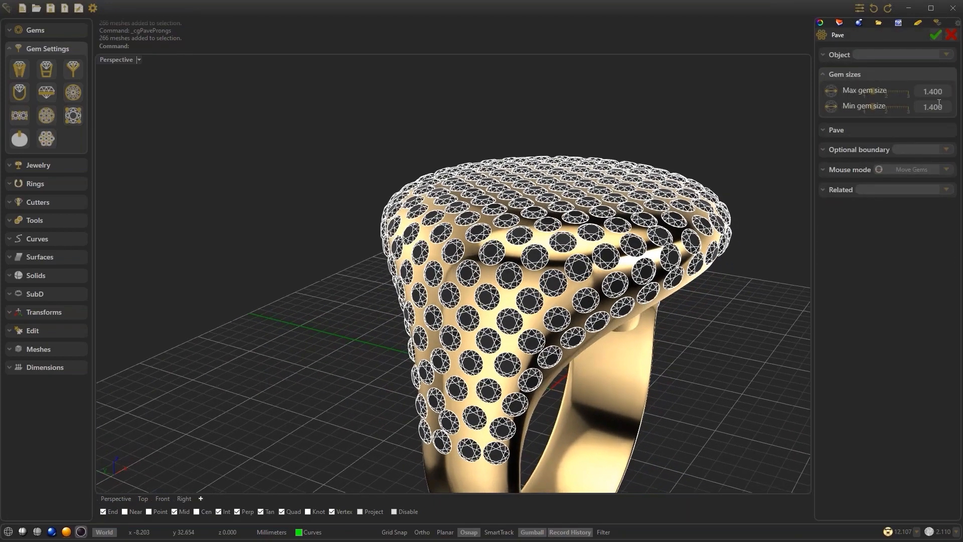
left_click(921, 126)
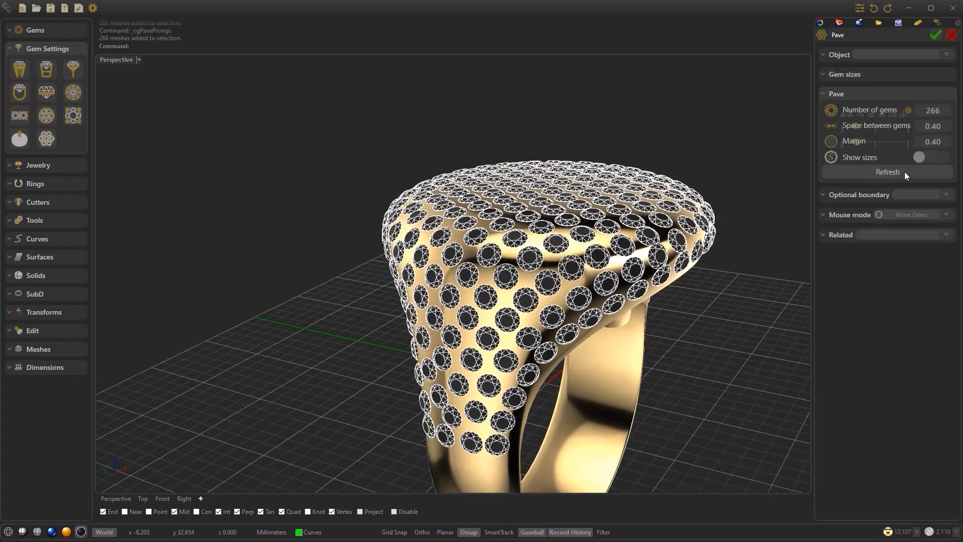
left_click(905, 172)
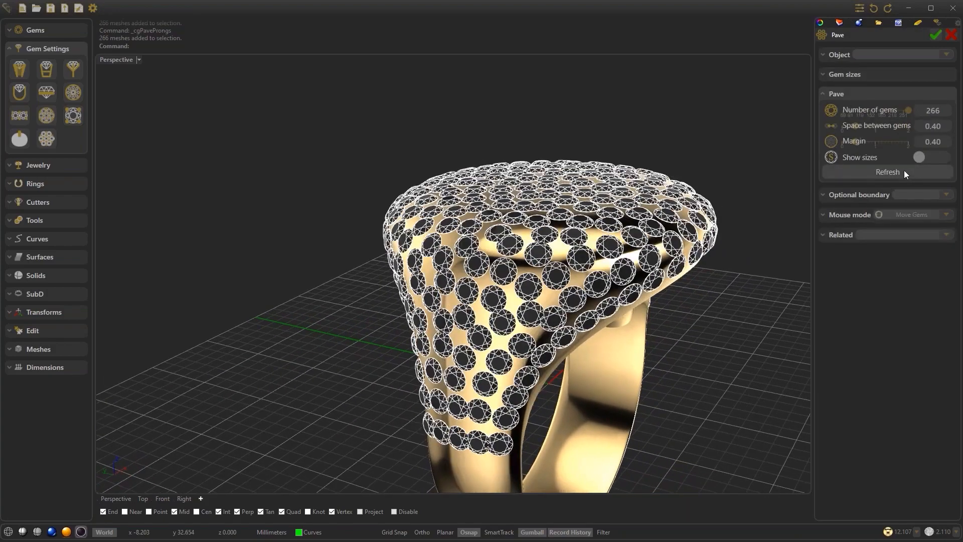
Try reducing the number of pave gems to 214 and 199, check the gem sizes, and refresh the layout
left_click_drag(908, 110, 892, 111)
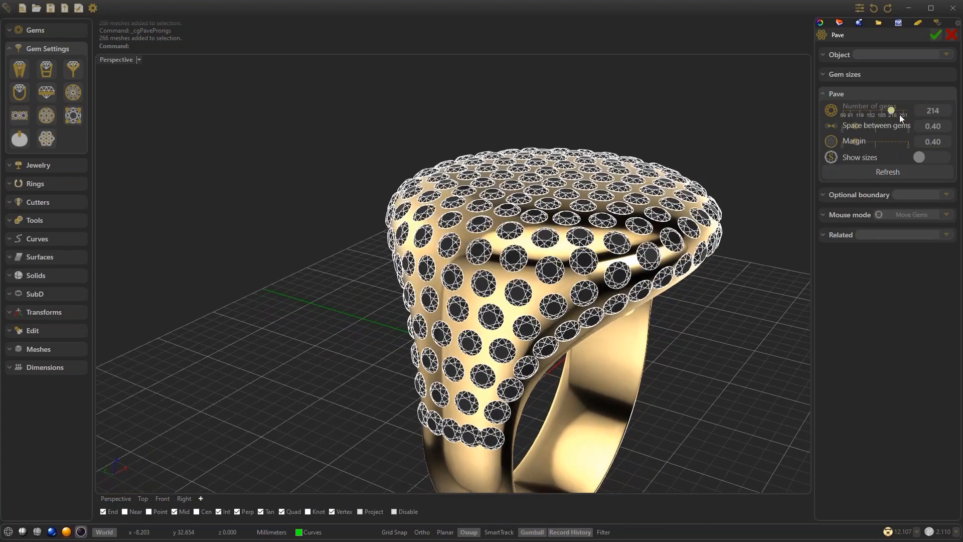
left_click_drag(892, 111, 887, 113)
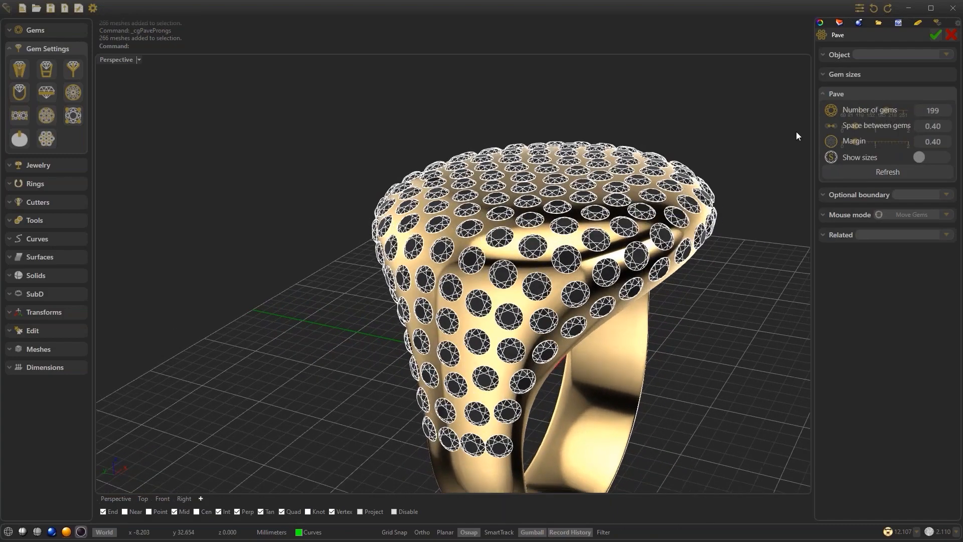
left_click_drag(885, 111, 869, 92)
left_click(872, 74)
left_click(878, 130)
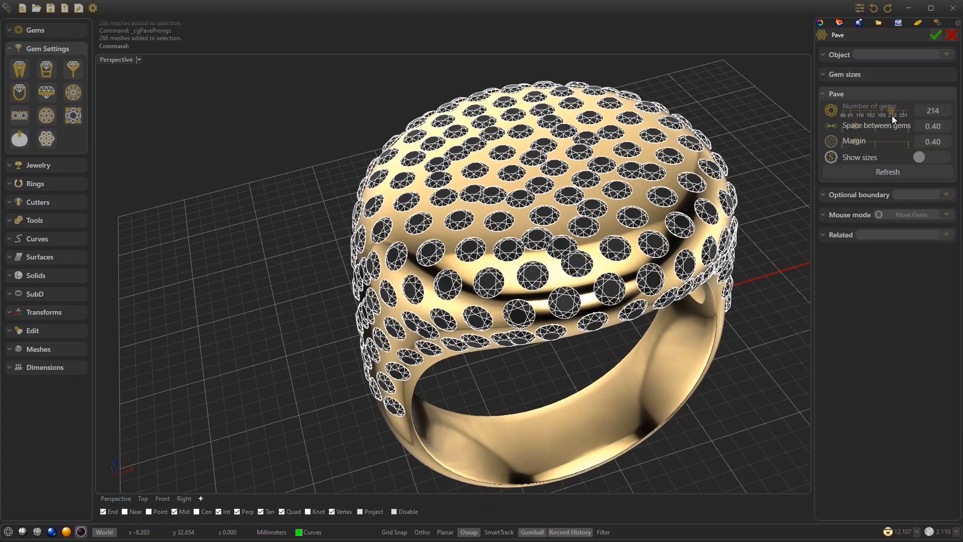
left_click(877, 169)
Set the number of gems to 300 and reduce both the space between gems and the margin to 0.10
mouse_move(892, 110)
left_mouse_down()
mouse_move(916, 110)
mouse_move(895, 114)
mouse_move(908, 110)
left_mouse_up()
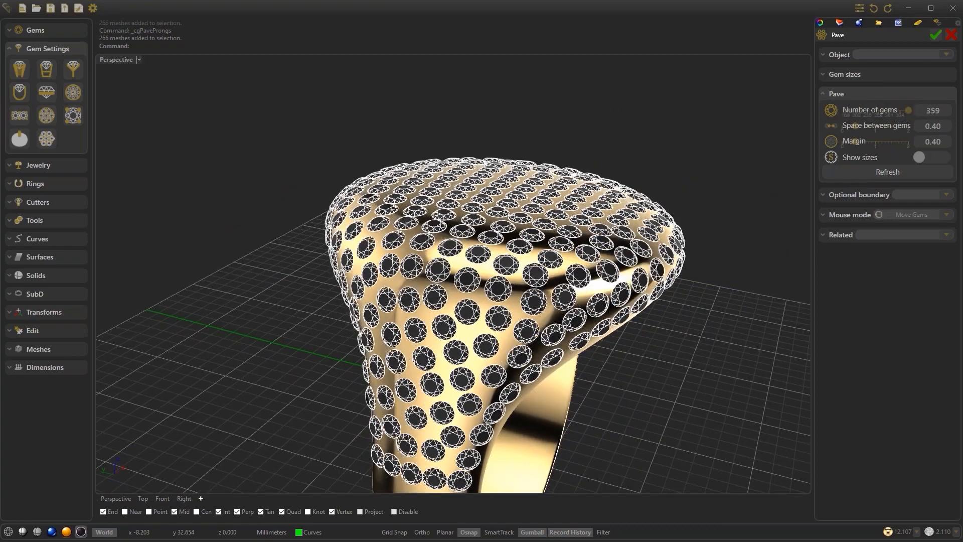
left_click_drag(856, 126, 851, 142)
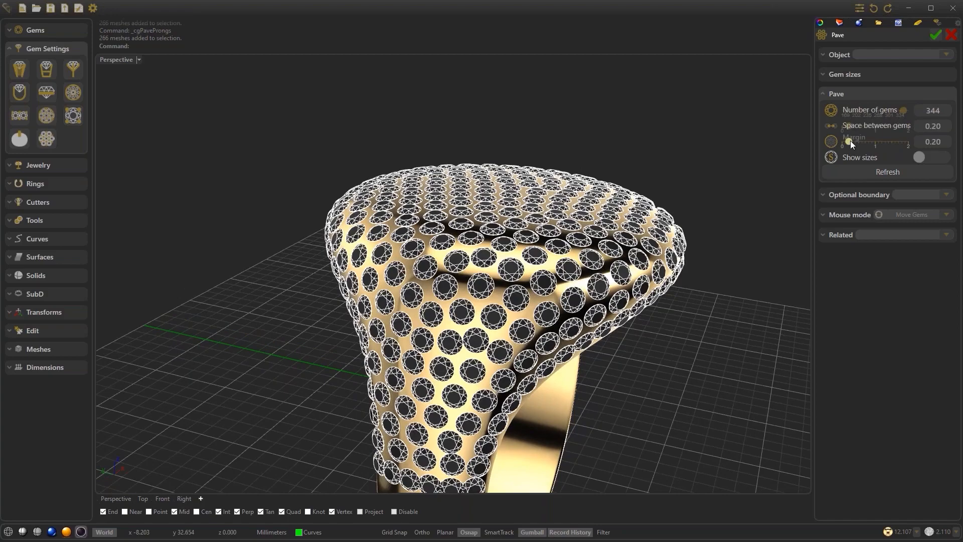
left_click(898, 110)
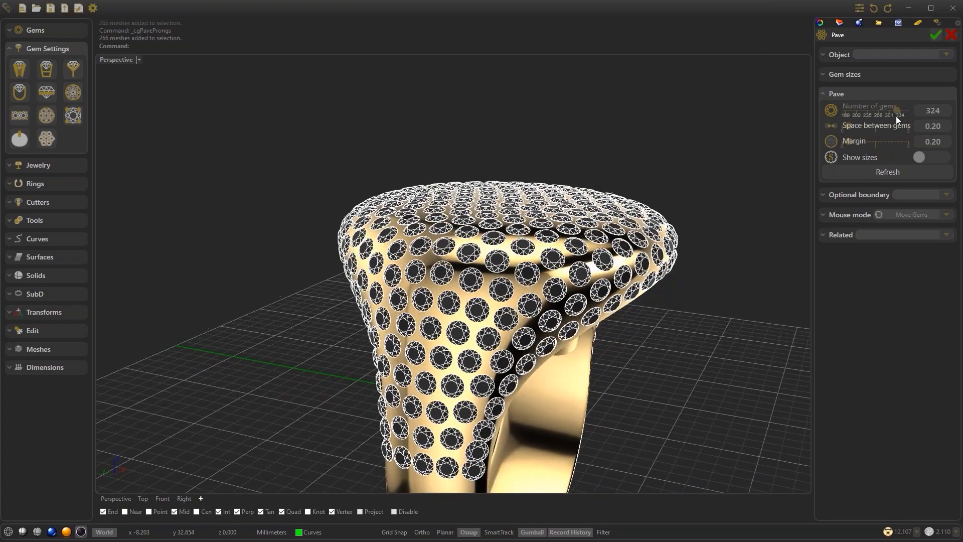
left_click(896, 112)
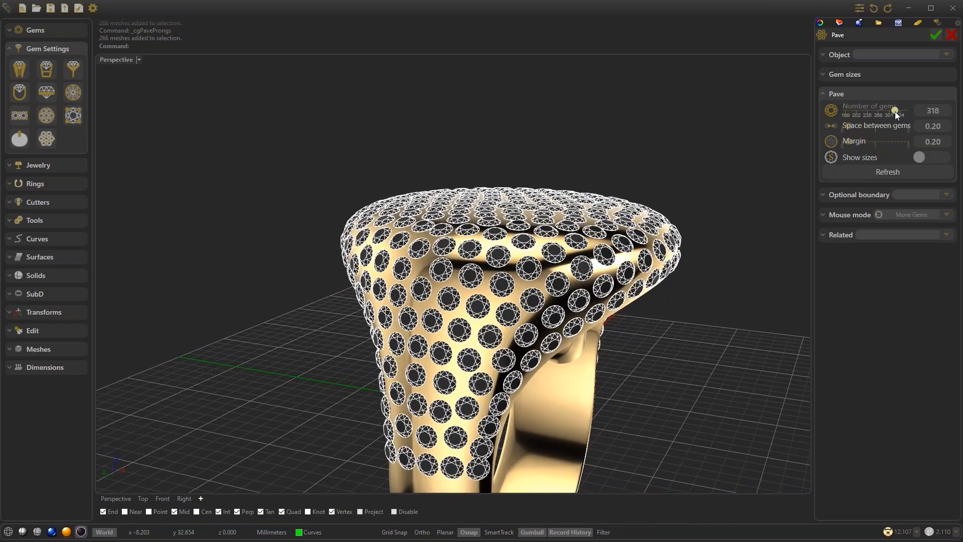
left_click_drag(895, 111, 889, 111)
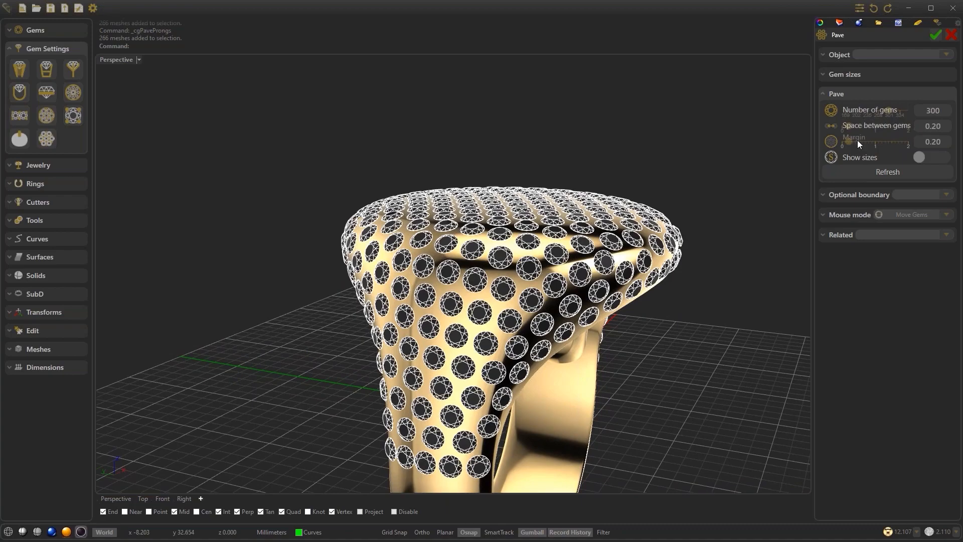
scroll(859, 142, "down", 1)
scroll(906, 125, "down", 1)
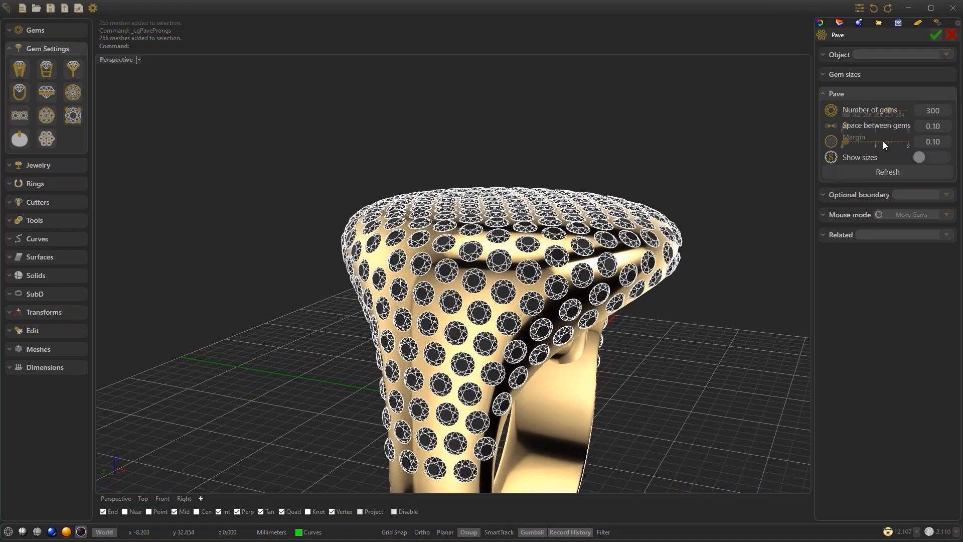
Add a 1.5 mm gem to the ring's side in Add Gems mode
left_click(856, 214)
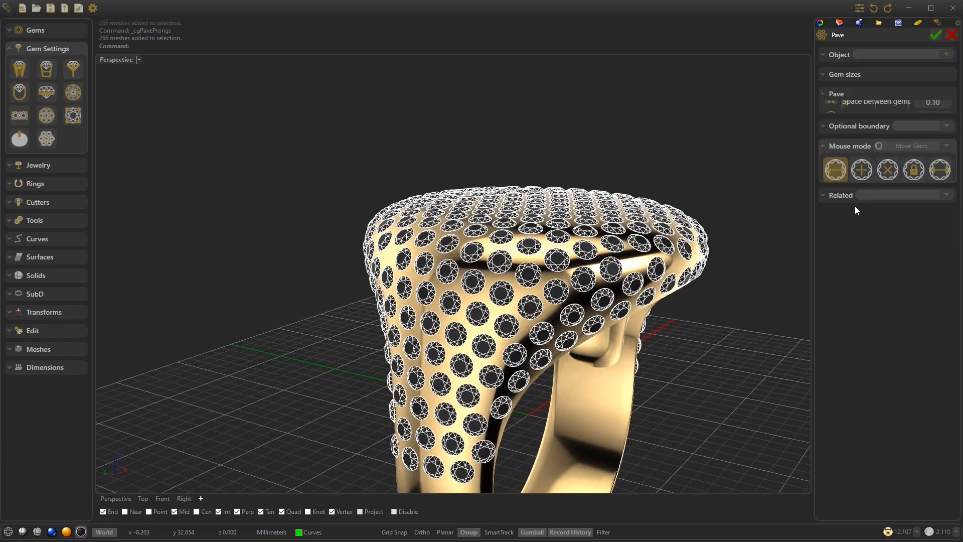
left_click(870, 159)
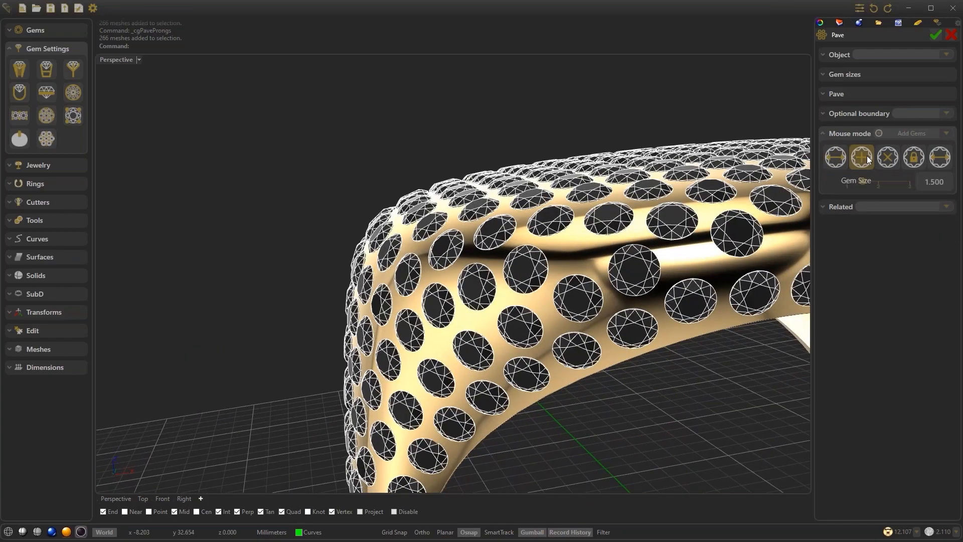
left_click(587, 252)
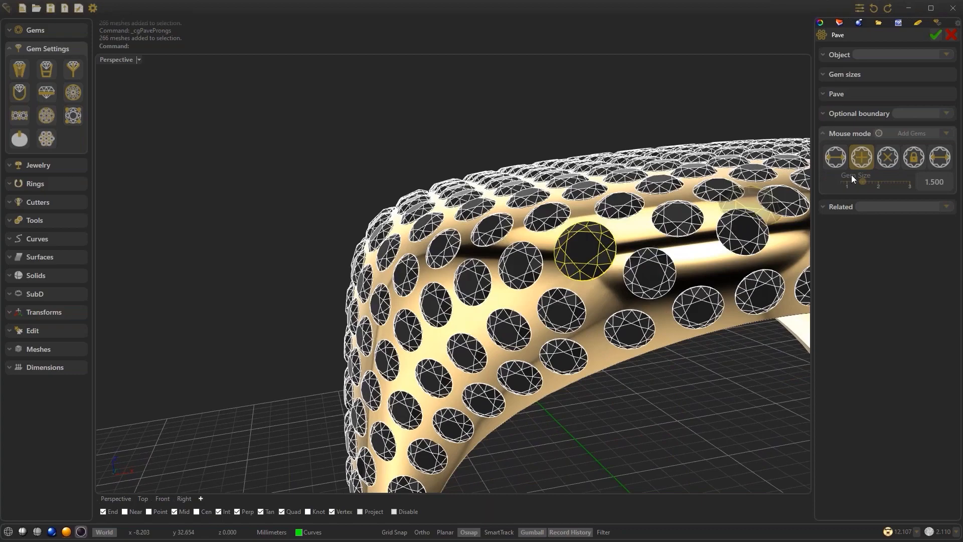
Resize individual pave gems around the ring in Resize Gems mode, using gem sizes of 1.4, 1.5 and 1.1 mm
left_click_drag(864, 181, 859, 181)
left_click(946, 160)
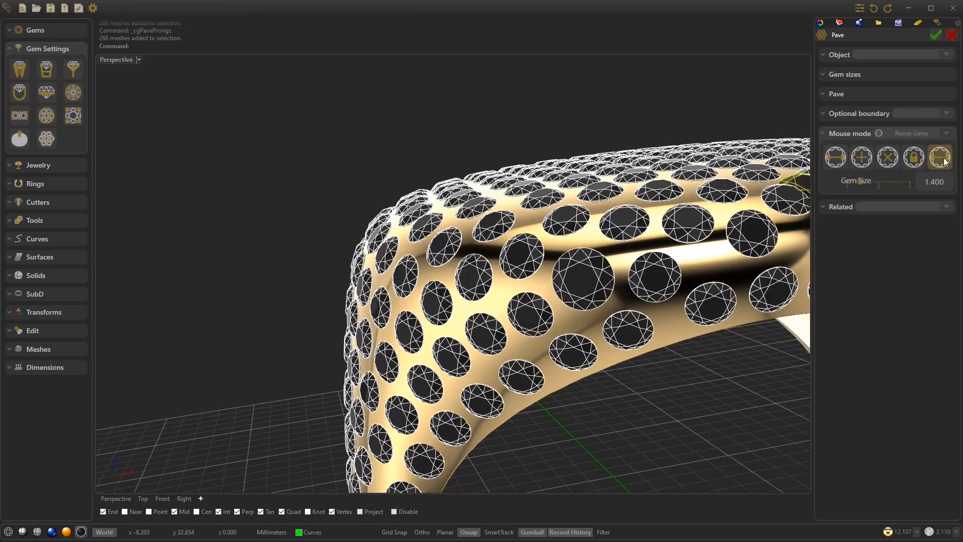
left_click(674, 262)
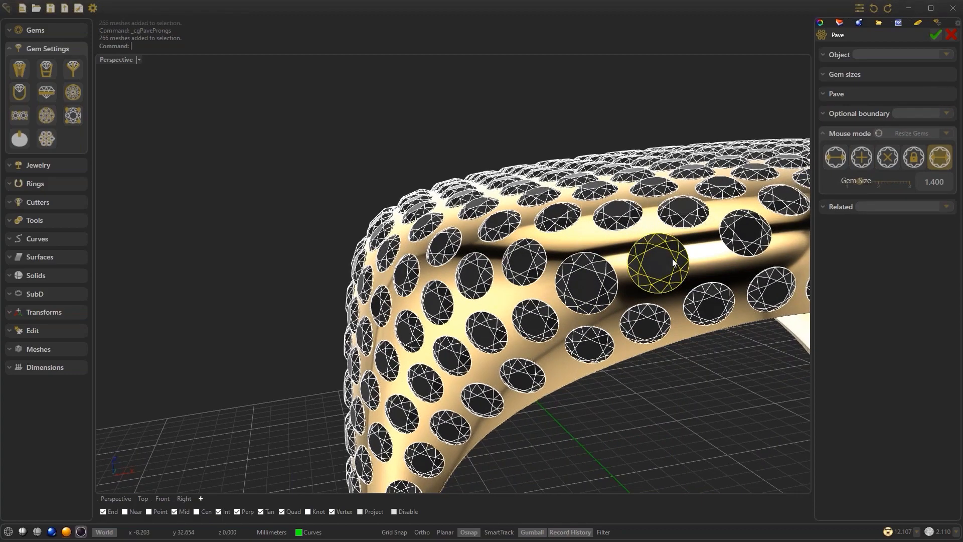
right_click_drag(673, 260, 580, 252)
left_click(631, 215)
left_click(504, 268)
scroll(505, 268, "up", 1)
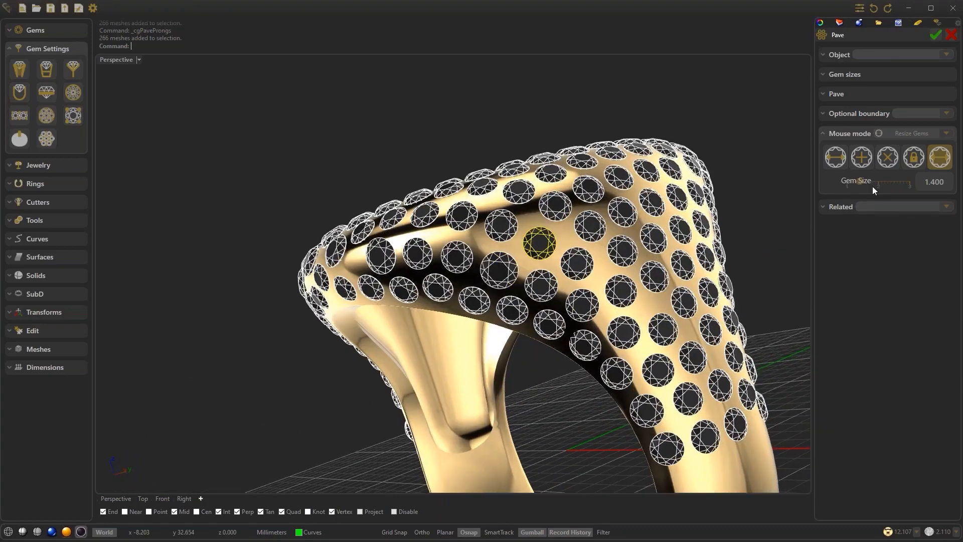
left_click_drag(860, 182, 863, 183)
right_click_drag(705, 270, 623, 299)
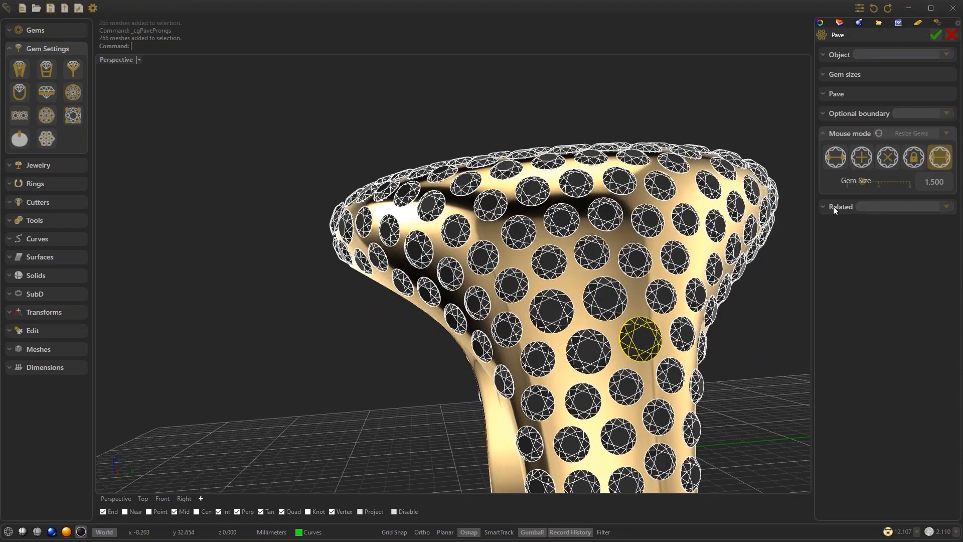
left_click_drag(863, 182, 850, 182)
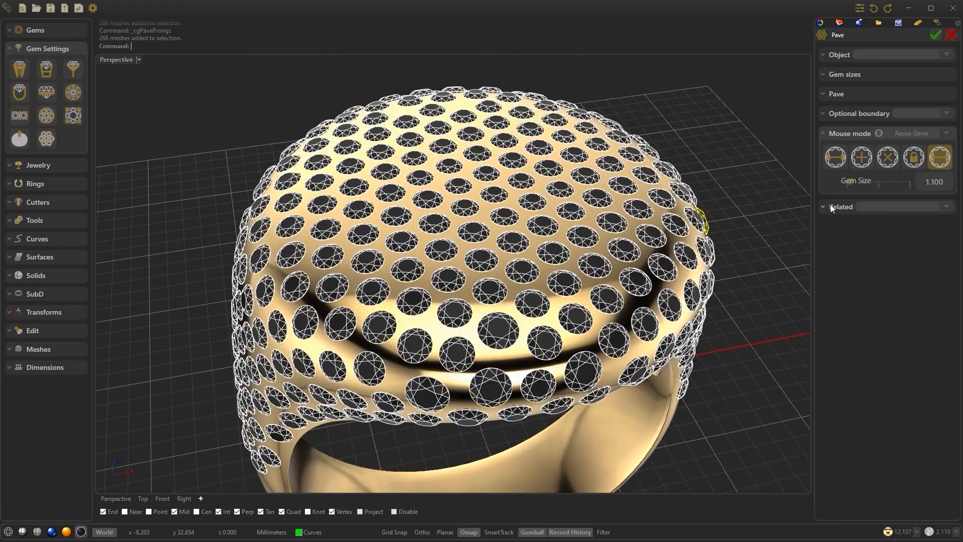
Delete a gem from the ring's top surface and lock five neighbouring gems in Lock Gems mode
left_click(886, 159)
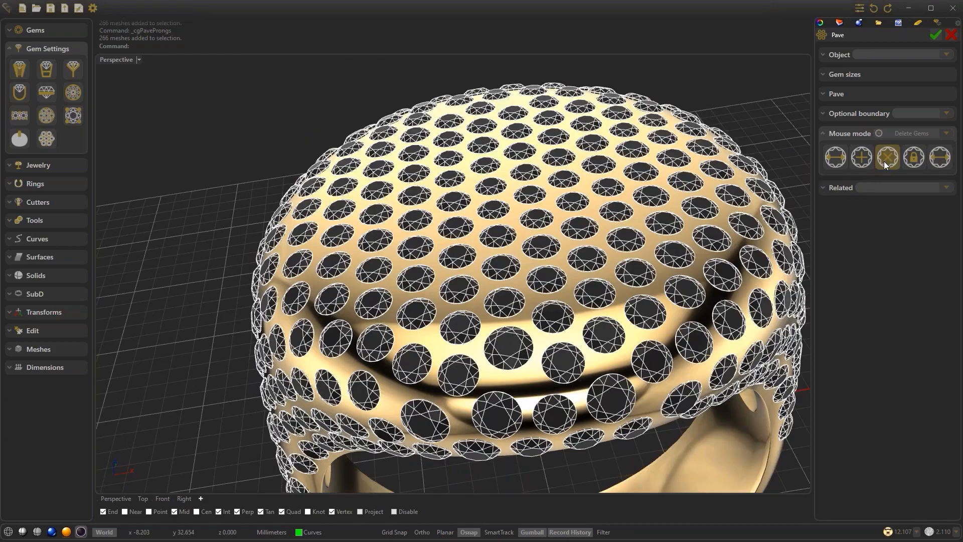
left_click(913, 157)
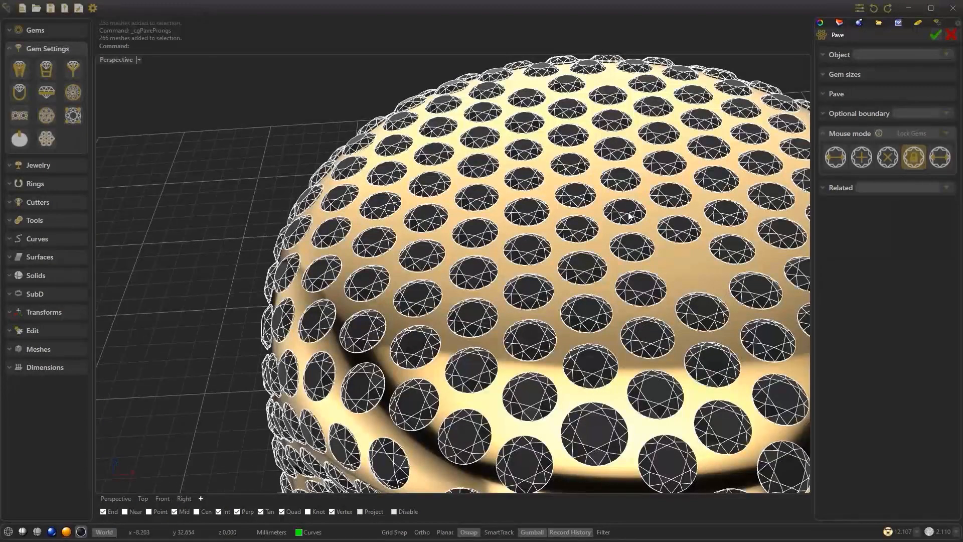
left_click(630, 215)
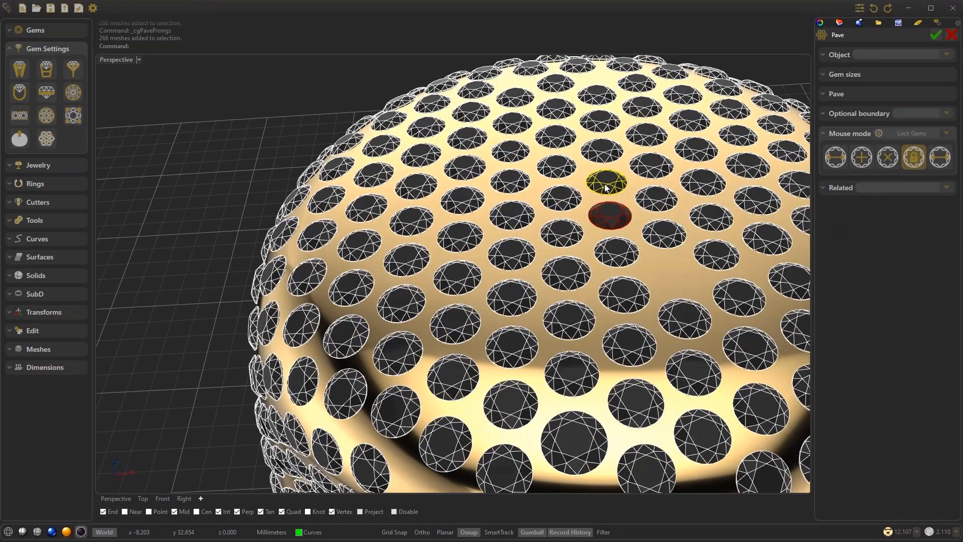
left_click(606, 186)
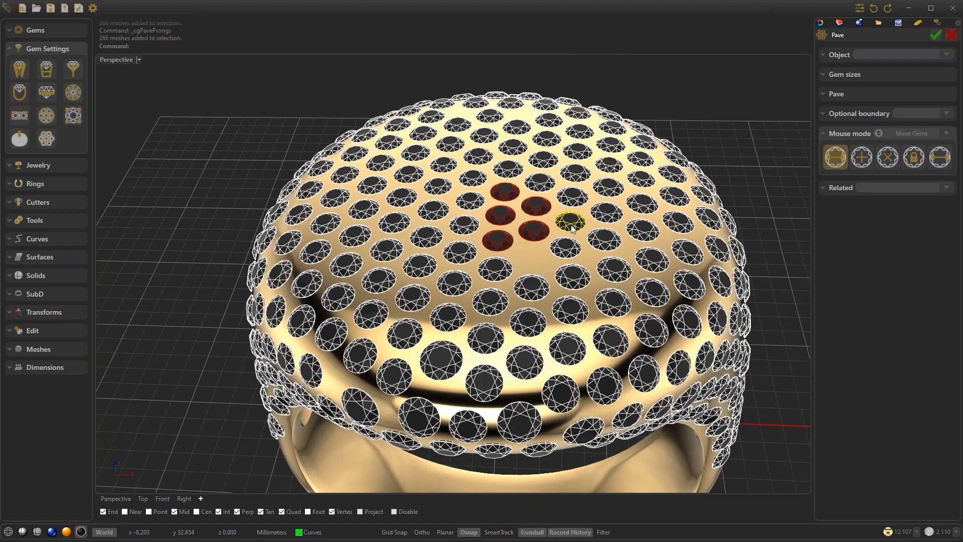
Move a gem around the locked group in Move Gems mode, and unlock the five locked gems
left_click_drag(572, 228, 453, 227)
left_click(914, 157)
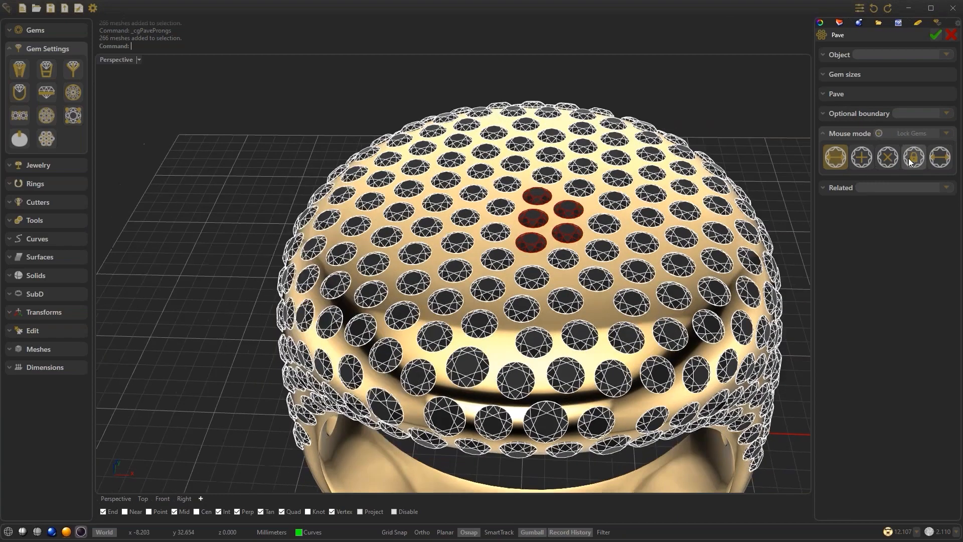
left_click(908, 158)
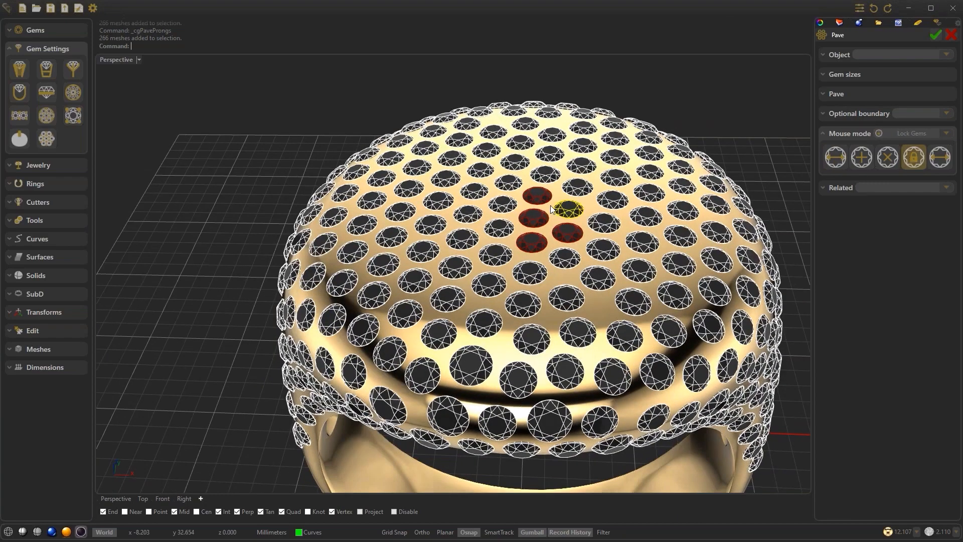
left_click(551, 206)
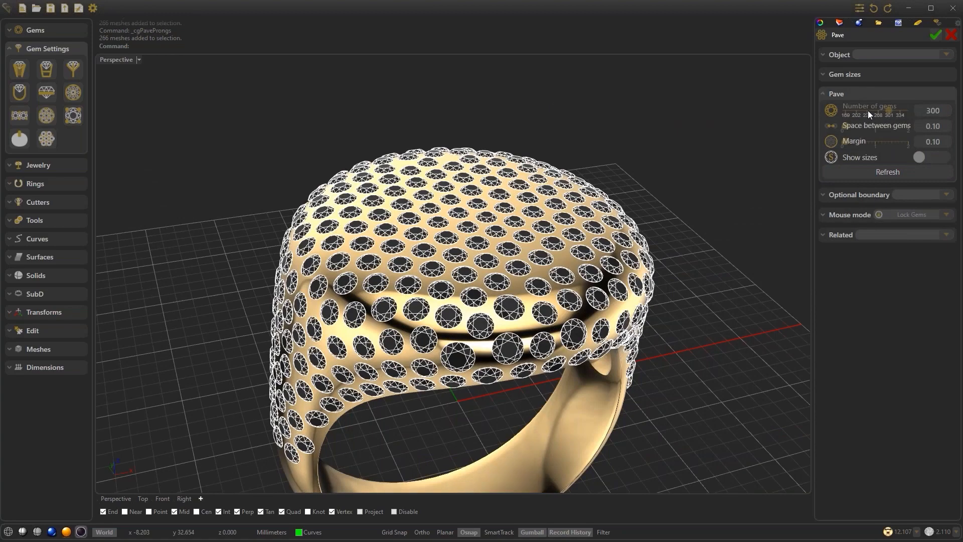
Set the number of gems to 324, add one 1.1 mm gem in Add Gems mode, and accept the pave
left_click_drag(868, 110, 893, 112)
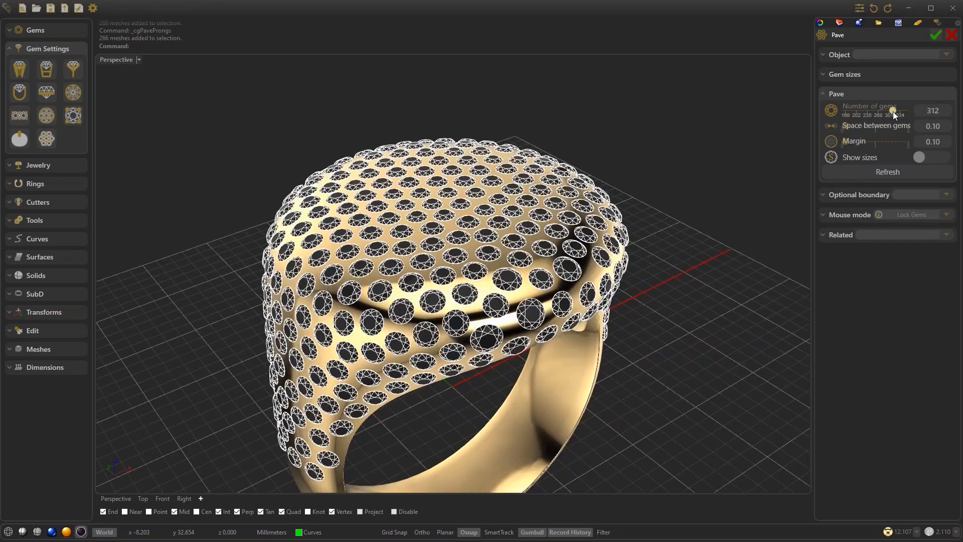
left_click_drag(893, 111, 895, 110)
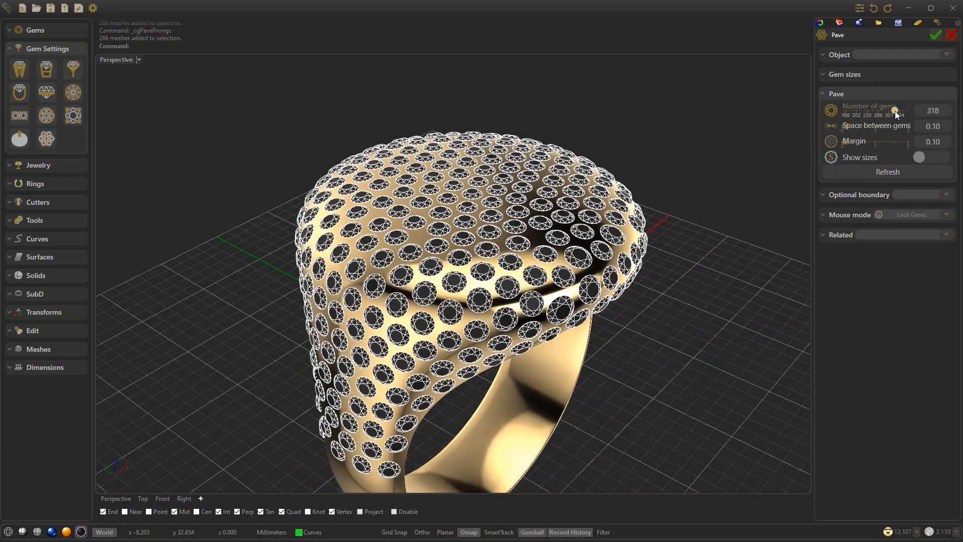
left_click_drag(896, 111, 898, 111)
left_click_drag(898, 110, 897, 110)
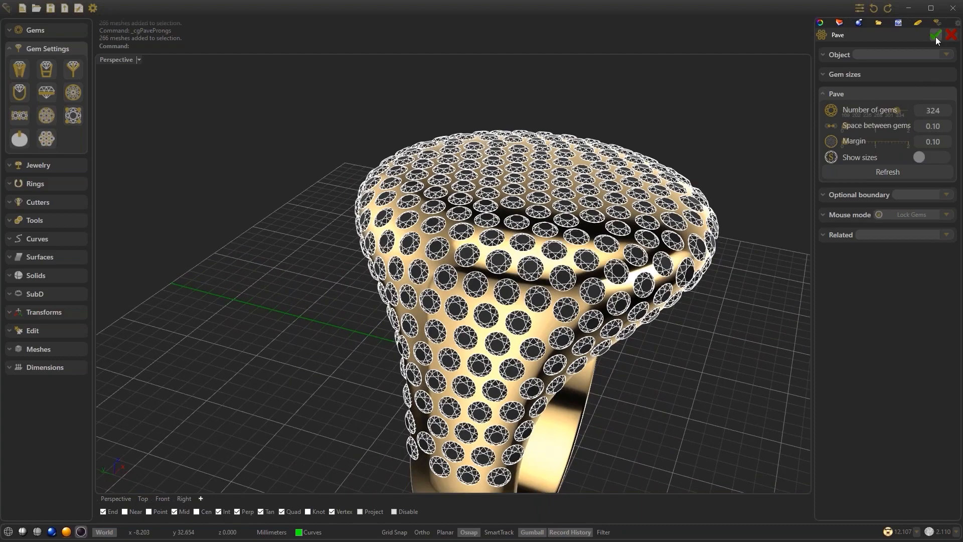
left_click(856, 213)
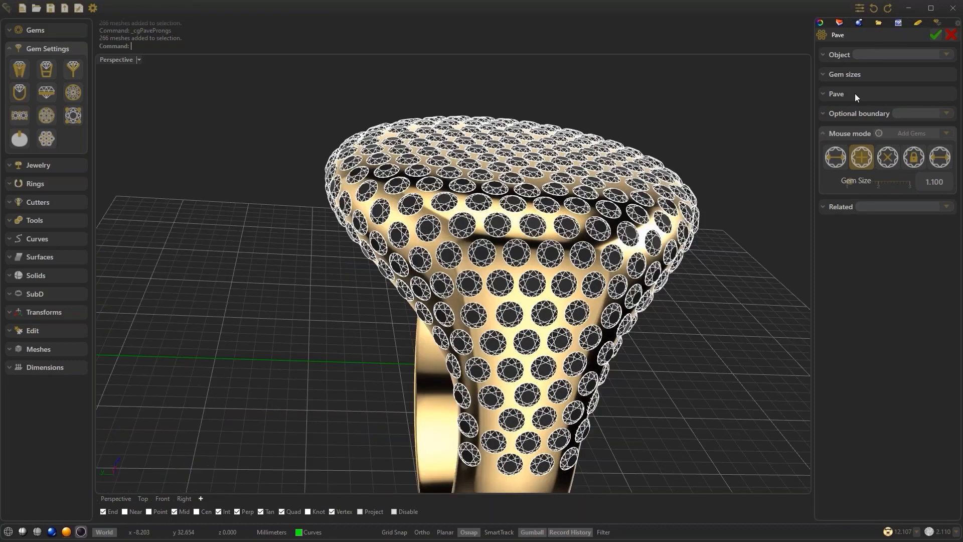
left_click(855, 94)
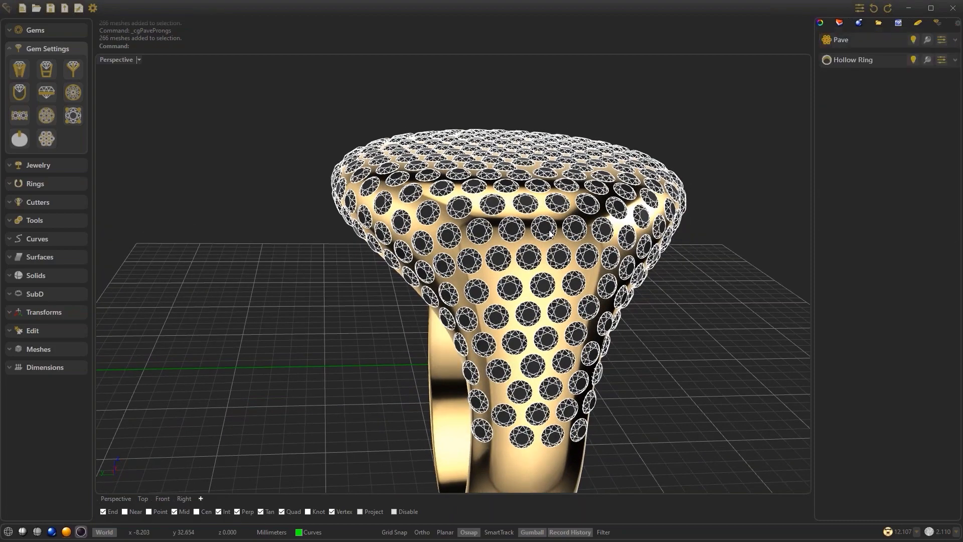
Generate Pave Prongs for all the pave gems with a prong diameter of 0.70 and a prong height of 0.20
left_click(596, 266)
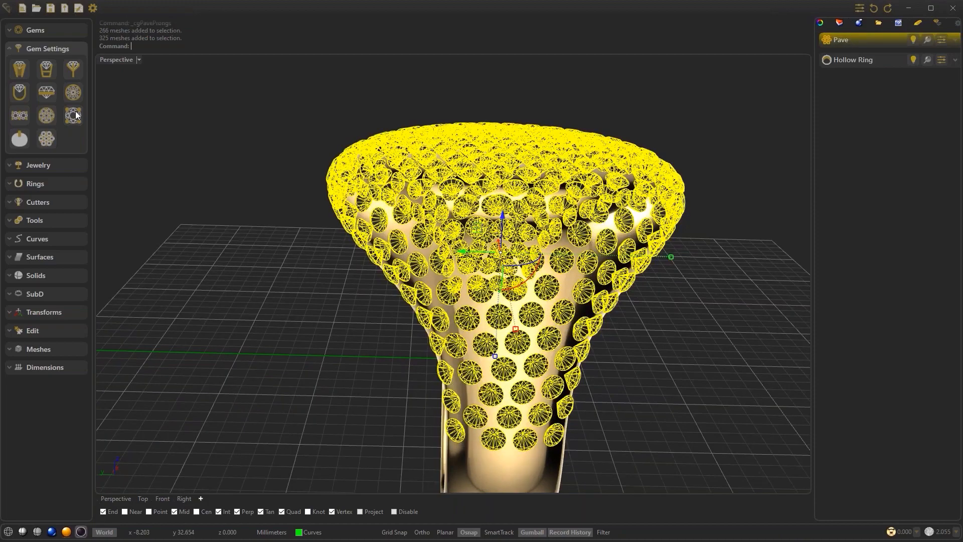
left_click(76, 115)
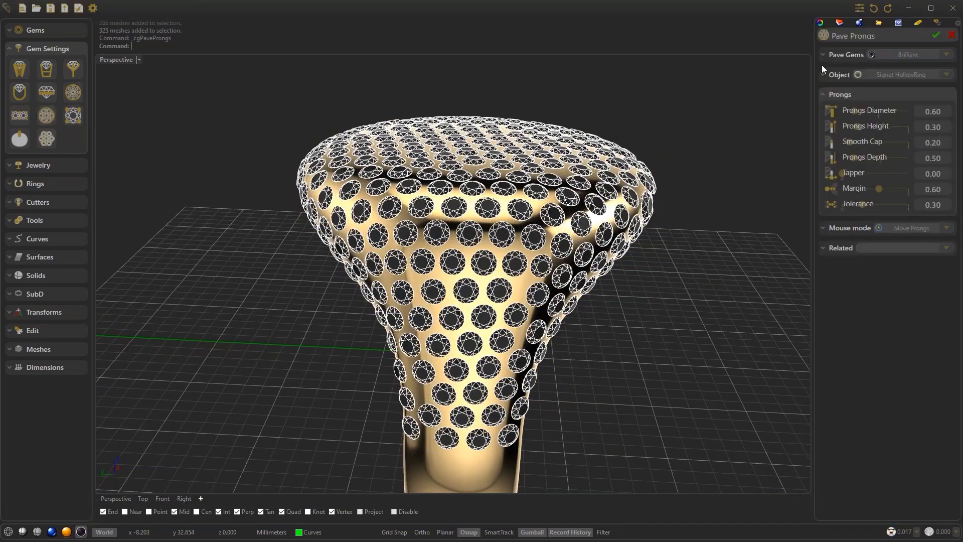
left_click(823, 55)
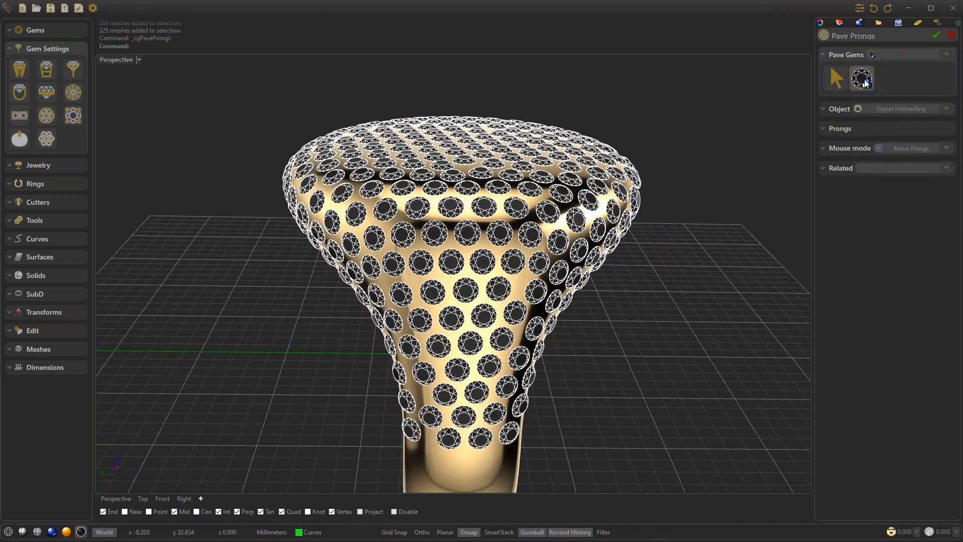
left_click(863, 78)
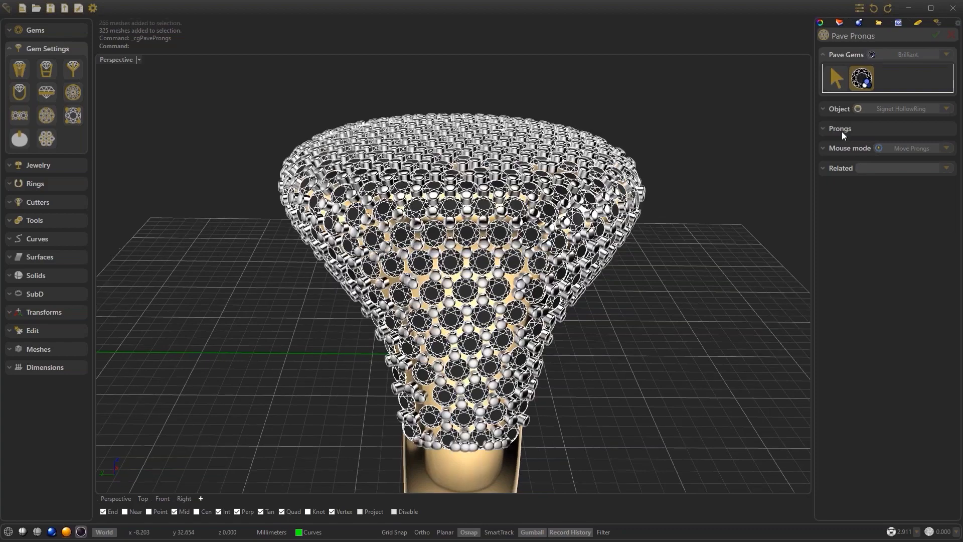
left_click(843, 131)
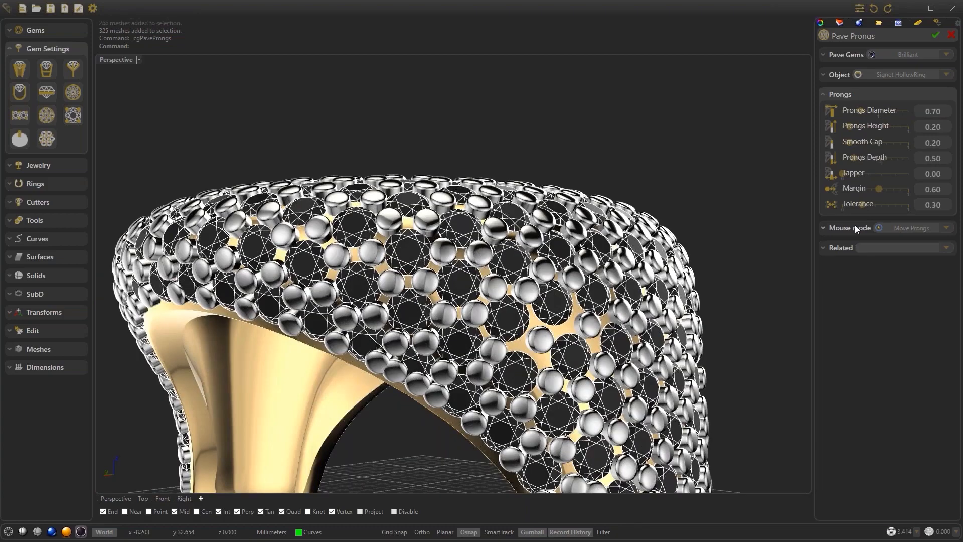
Delete surplus prongs between the gems on the ring's sides in Delete Prongs mode
left_click(855, 227)
left_click(886, 145)
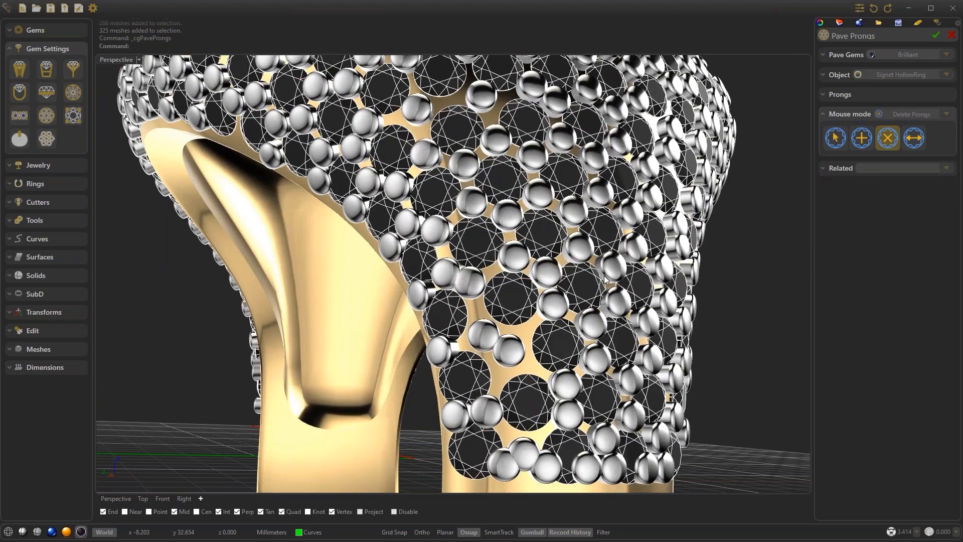
left_click(485, 331)
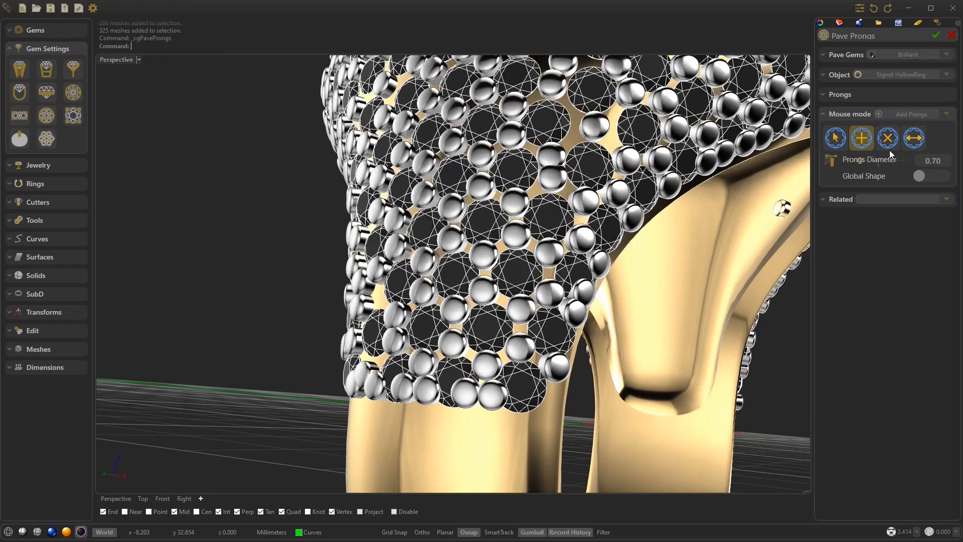
left_click(888, 141)
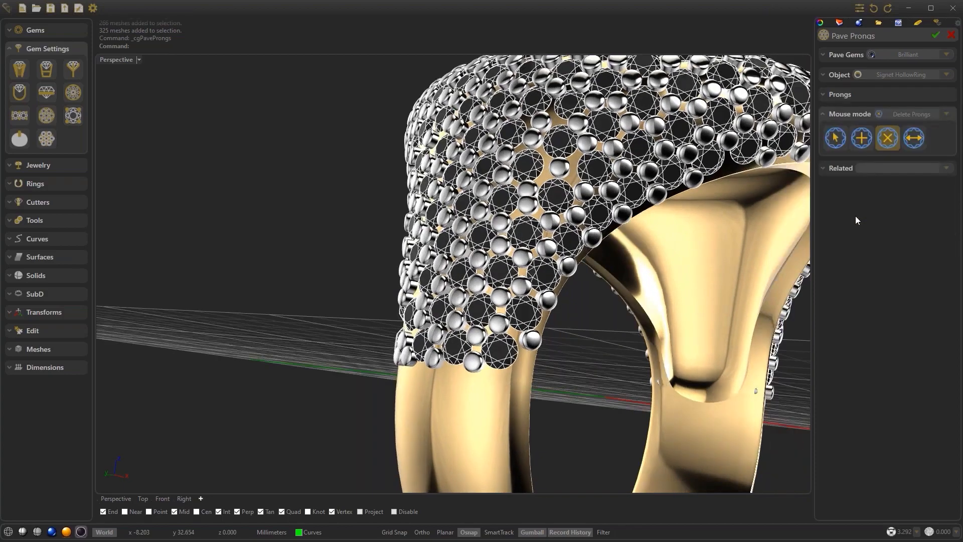
Fill the bare gap between the side gems with 0.70 prongs in Add Prongs mode, replacing one of them with a 0.90 prong
left_click(872, 139)
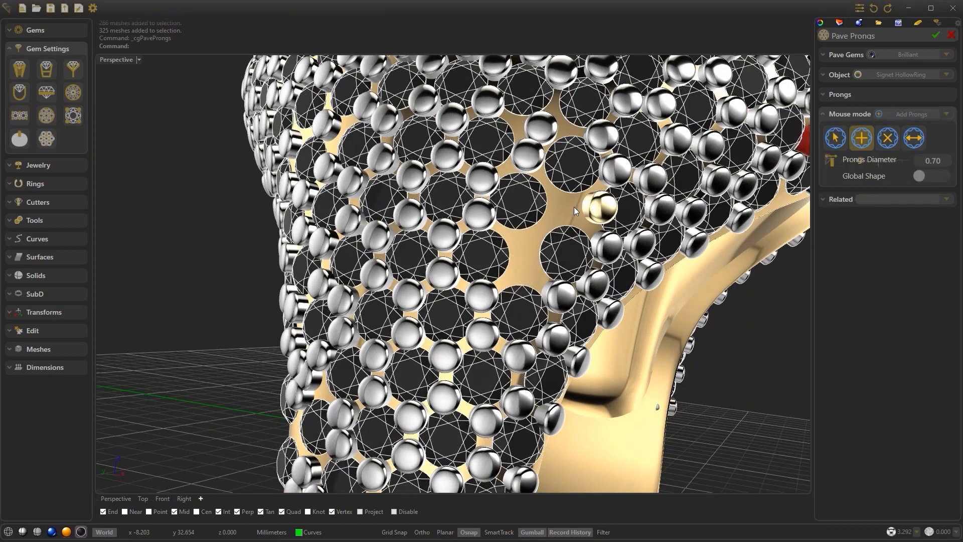
left_click(574, 207)
left_click(594, 196)
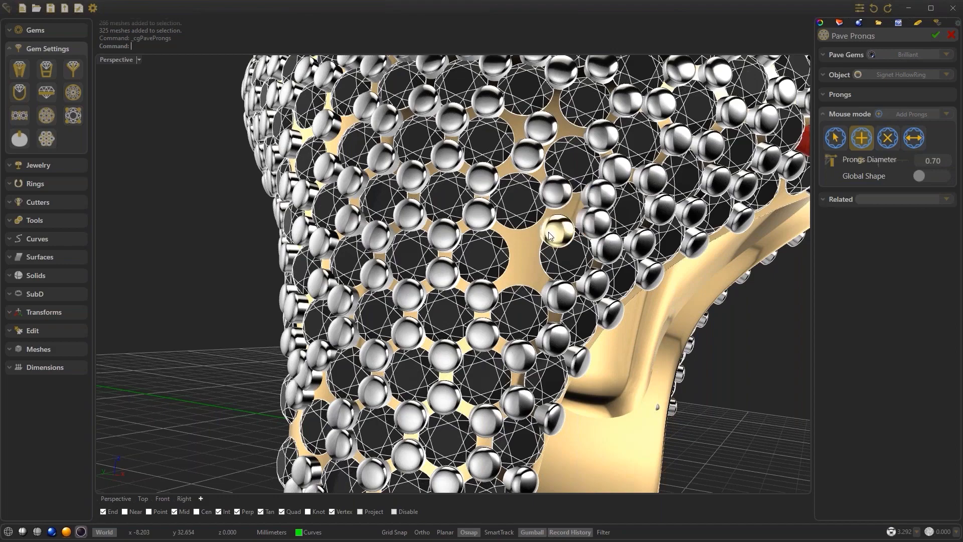
left_click(549, 232)
left_click(524, 257)
left_click(524, 270)
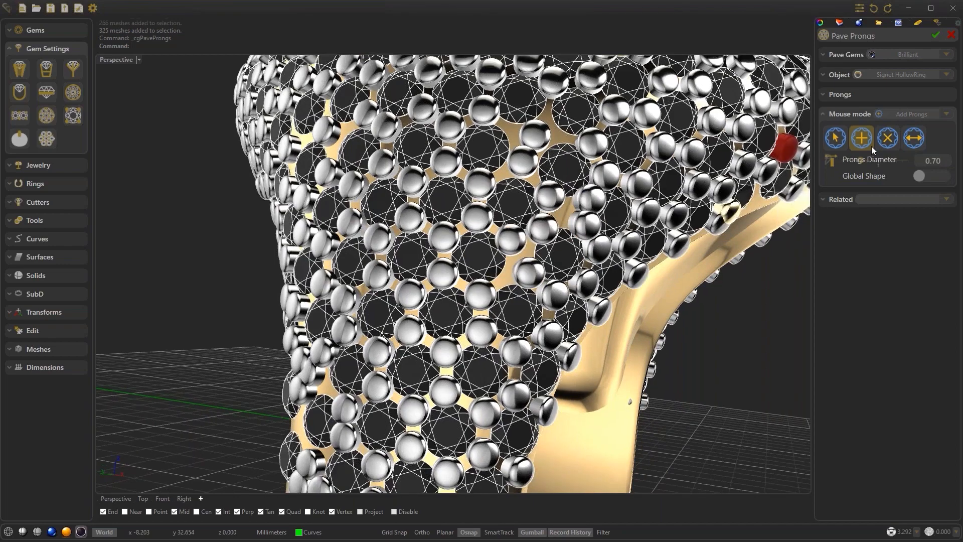
left_click(888, 137)
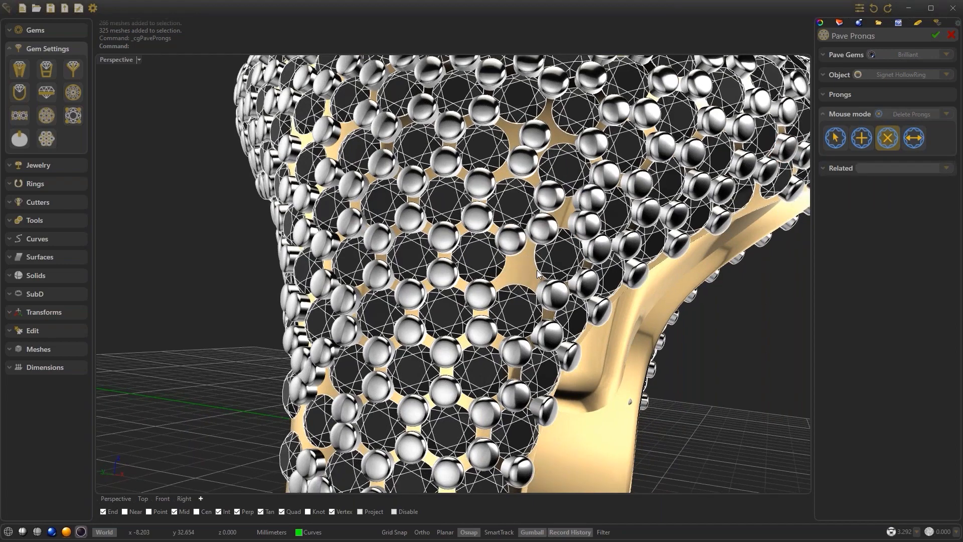
left_click(862, 138)
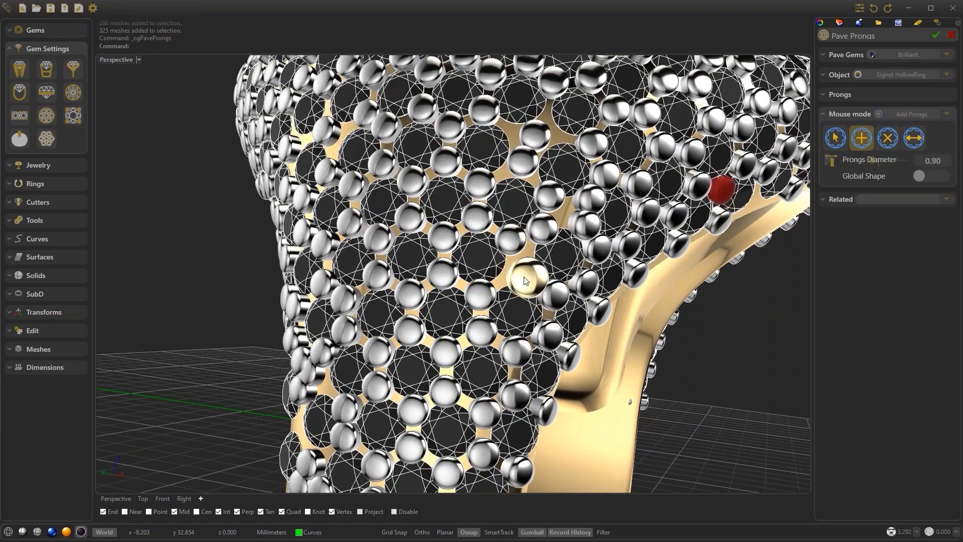
Replace the single prong in the gap on the ring's other side with several 0.60 prongs, and accept the pave prongs
scroll(678, 222, "down", 5)
right_click_drag(678, 221, 808, 176)
left_click(878, 143)
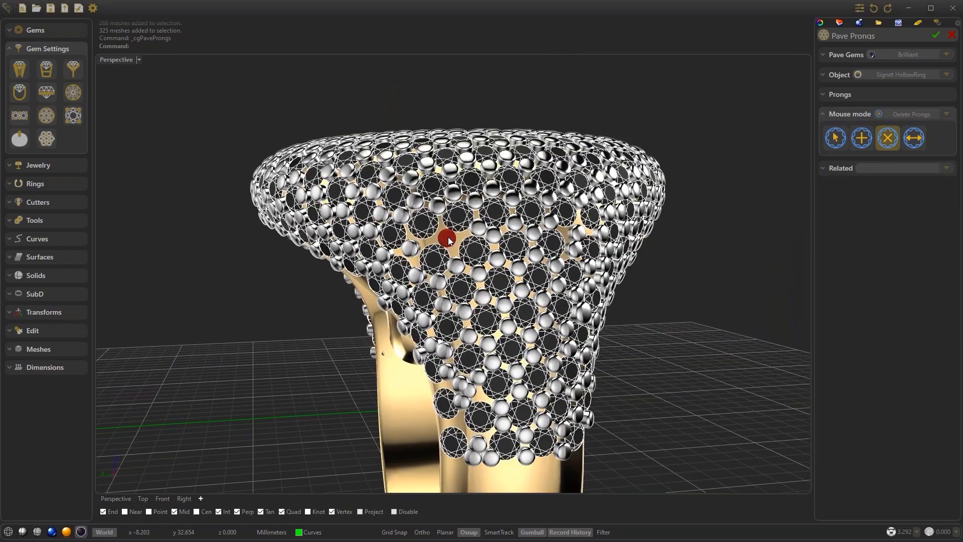
left_click(447, 237)
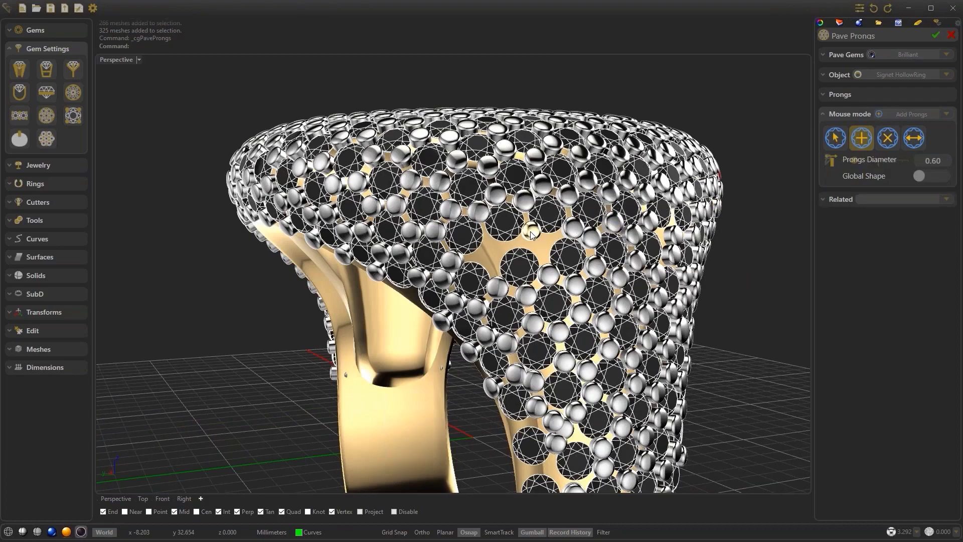
left_click(530, 229)
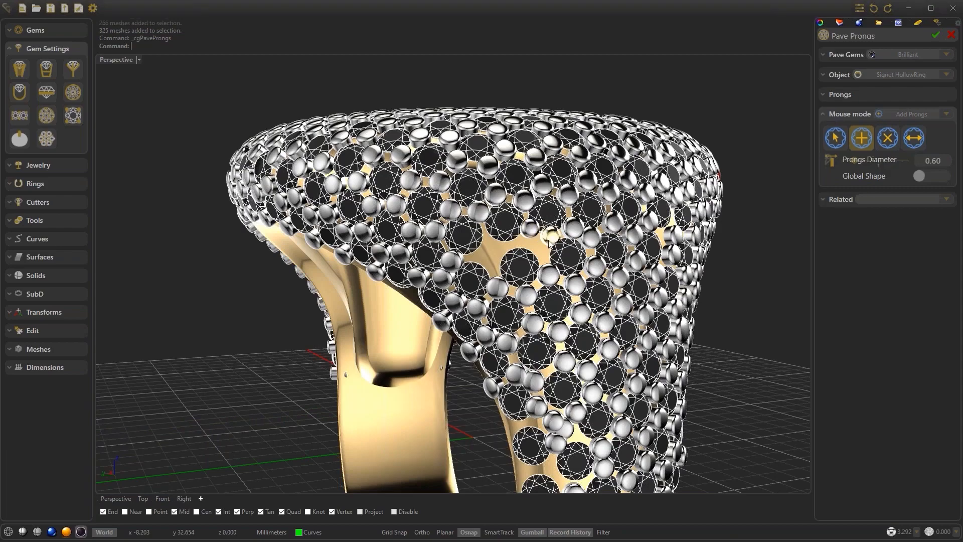
left_click(477, 258)
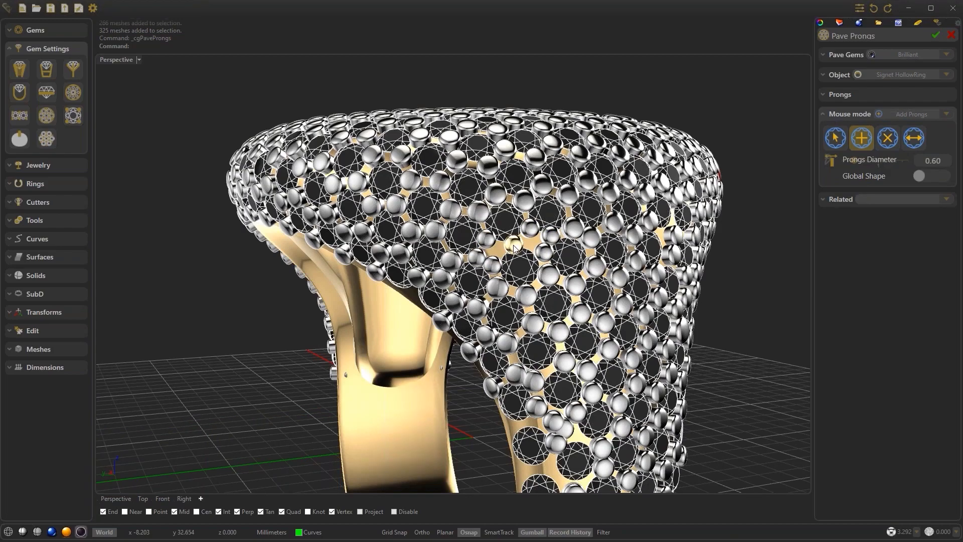
left_click(513, 246)
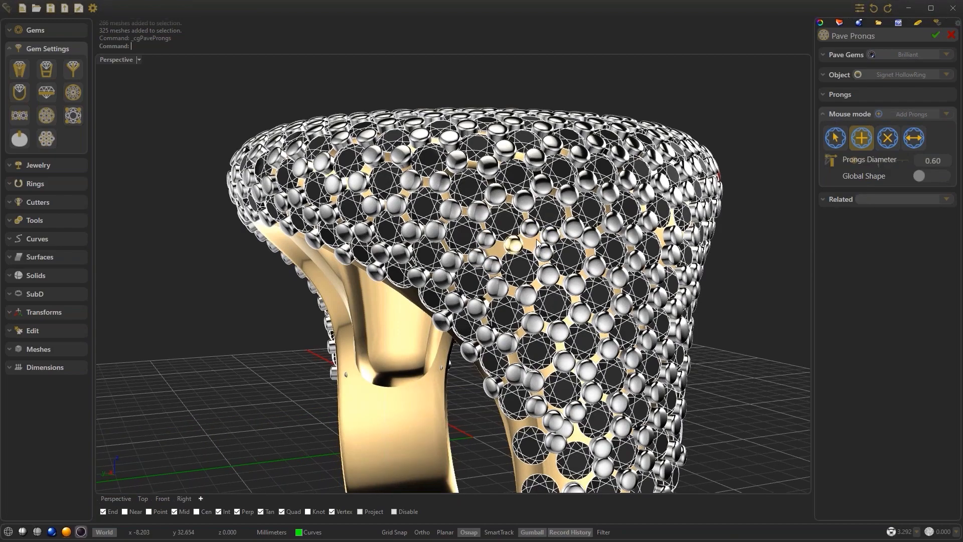
right_click_drag(537, 239, 739, 148)
scroll(739, 148, "down", 3)
left_click(936, 35)
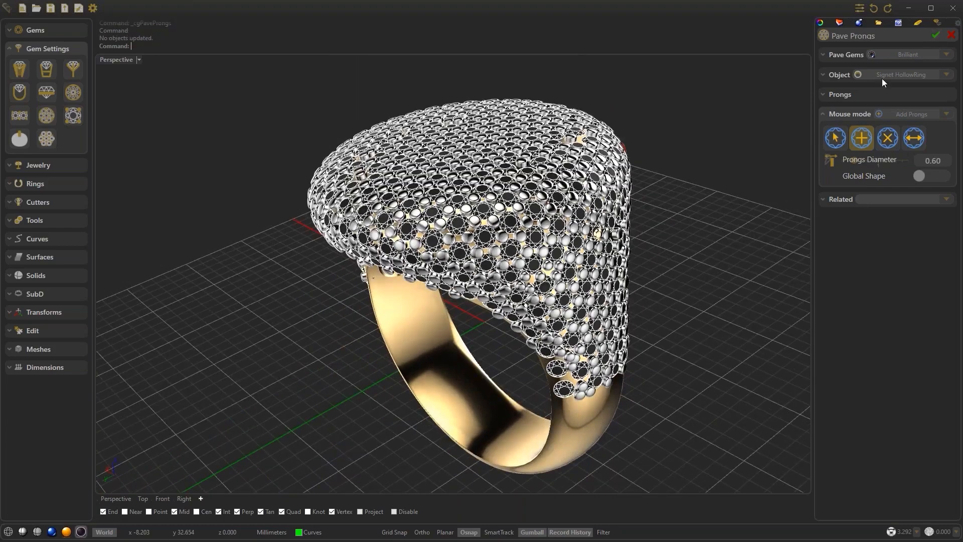
Generate Azure Cutters for all the pave gems, using the inner Signet HollowRing surface as the object
right_click_drag(671, 176, 486, 230)
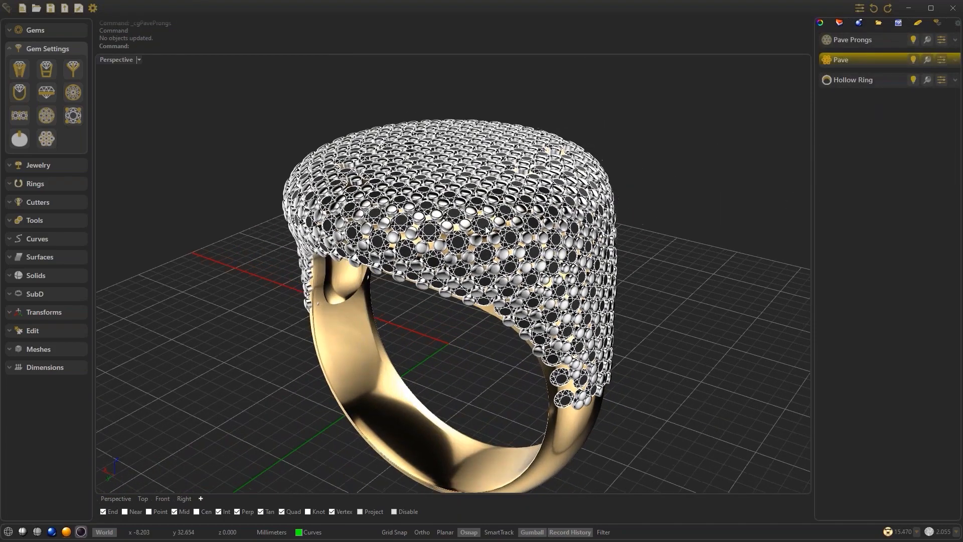
left_click(486, 230)
left_click(524, 261)
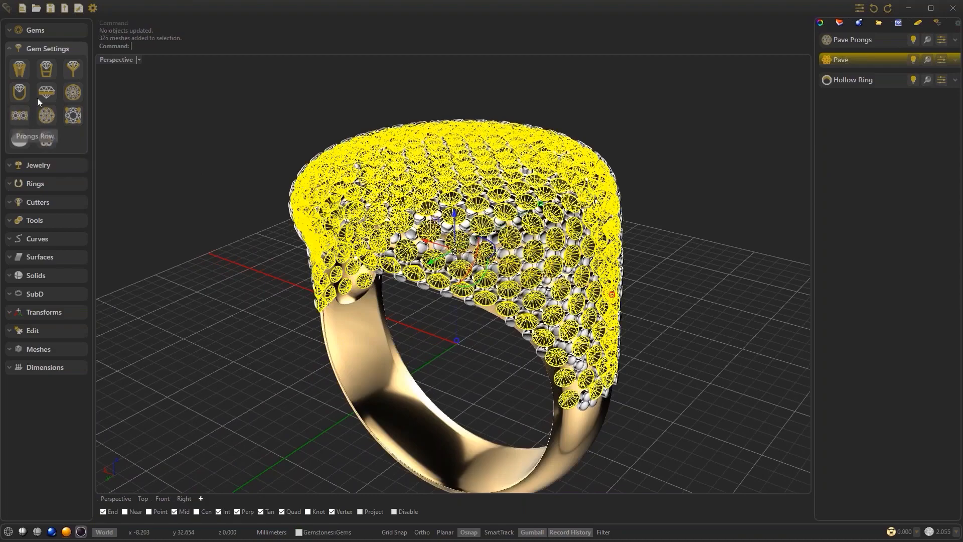
left_click(33, 199)
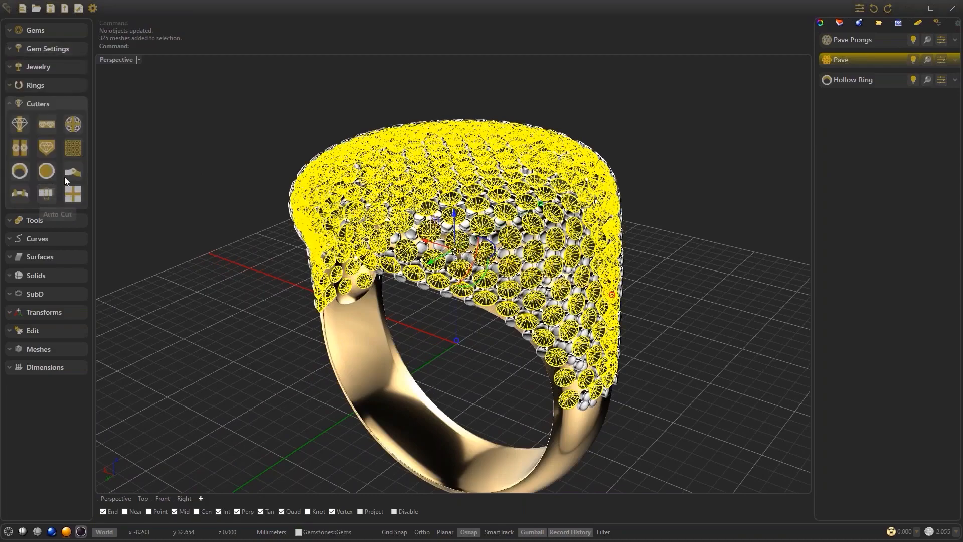
right_click_drag(431, 411, 174, 177)
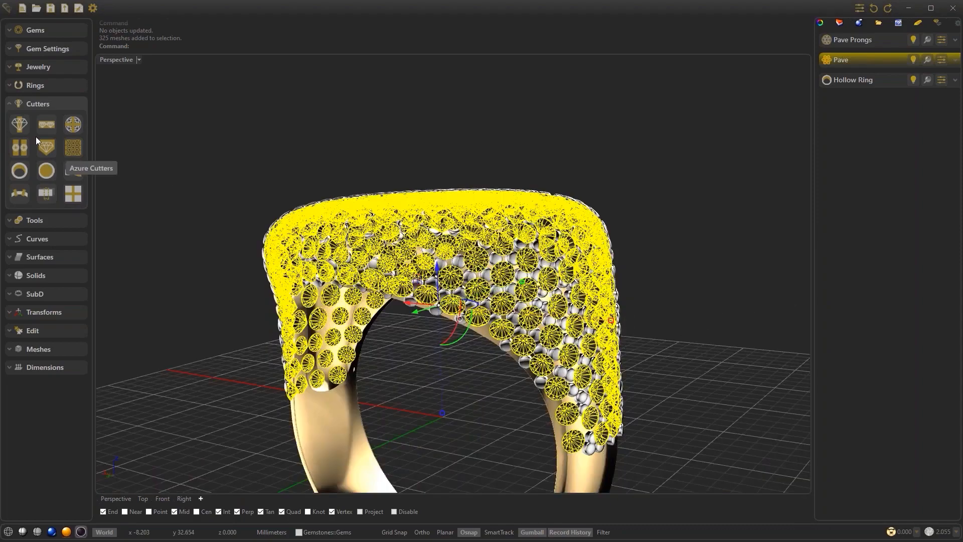
left_click(73, 149)
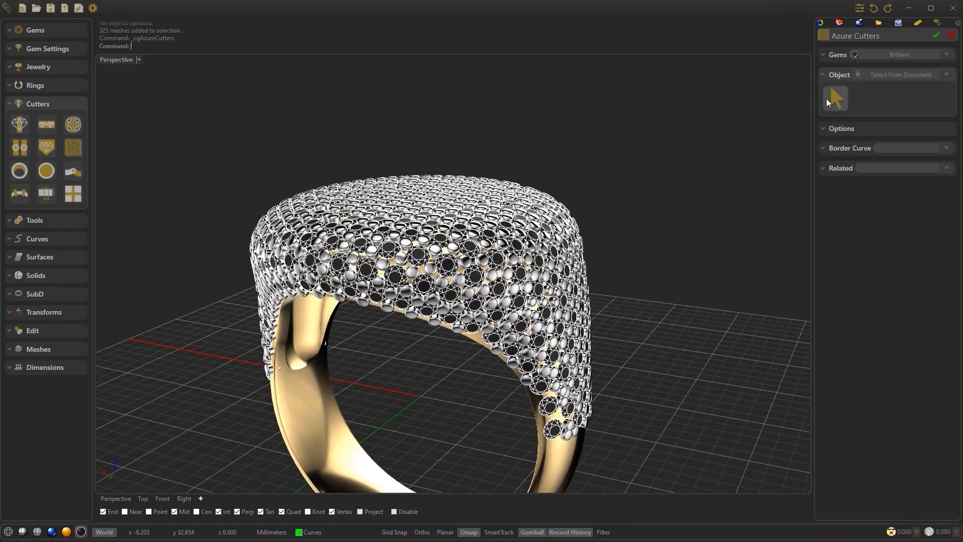
left_click(834, 98)
left_click(295, 320)
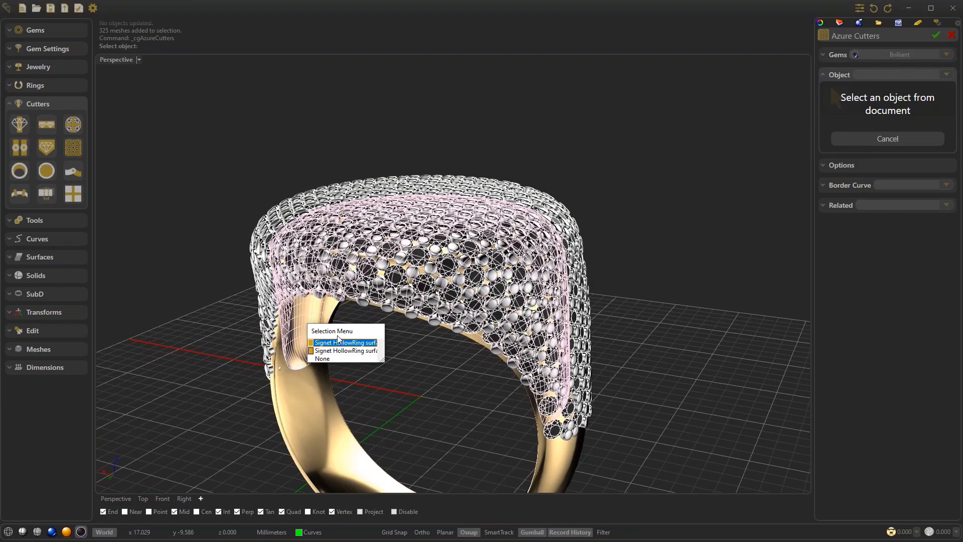
left_click(342, 342)
key("Return")
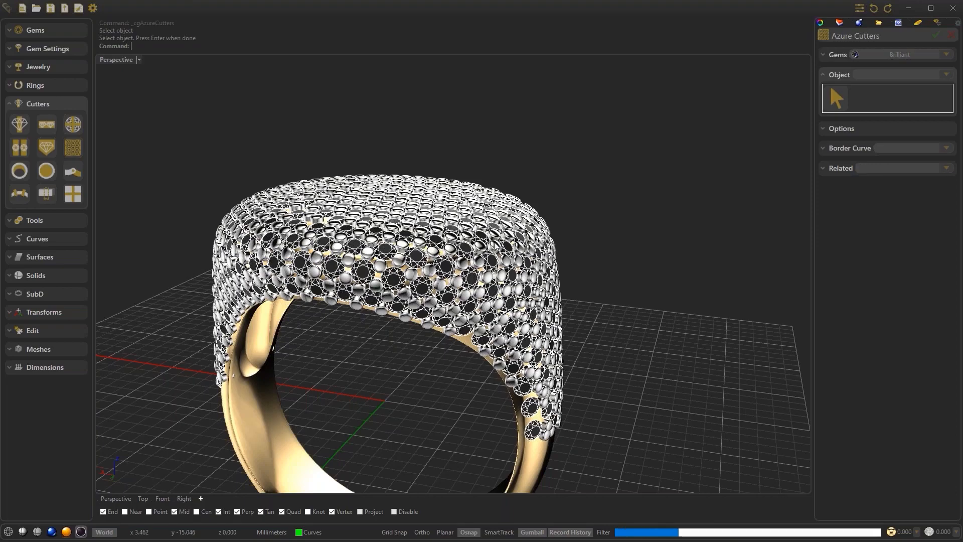
right_click_drag(494, 243, 421, 262)
scroll(491, 246, "up", 4)
right_click_drag(421, 262, 425, 262)
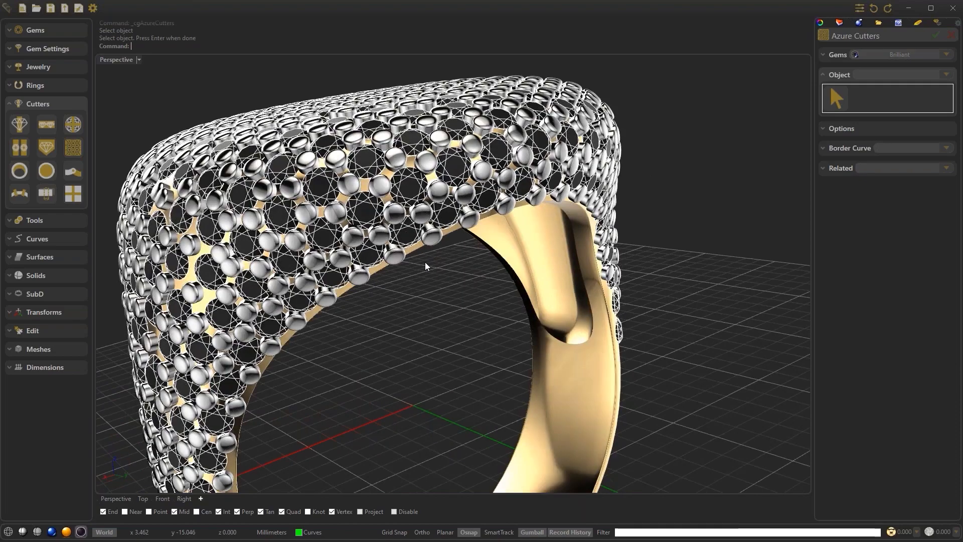
scroll(426, 262, "up", 5)
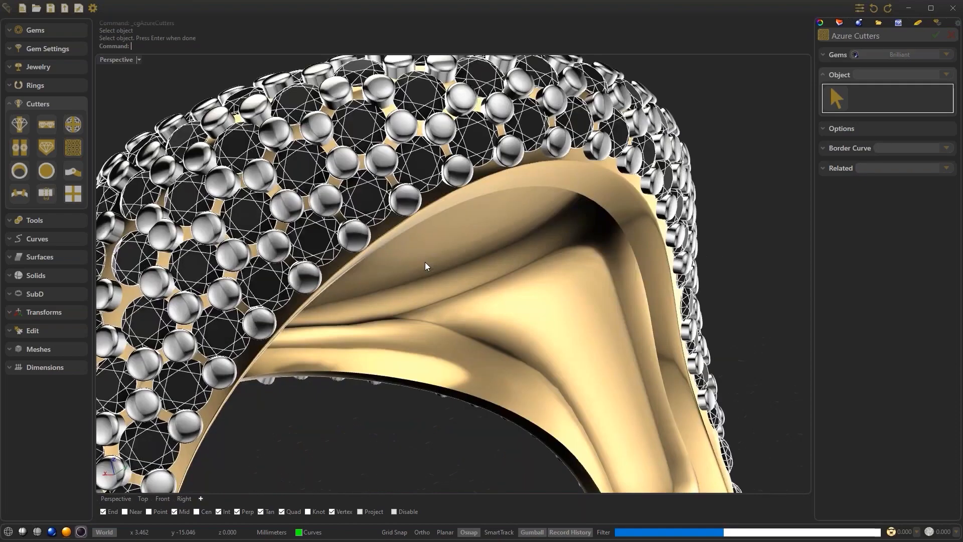
scroll(426, 262, "down", 8)
right_click_drag(425, 262, 640, 219)
right_click_drag(543, 239, 560, 241)
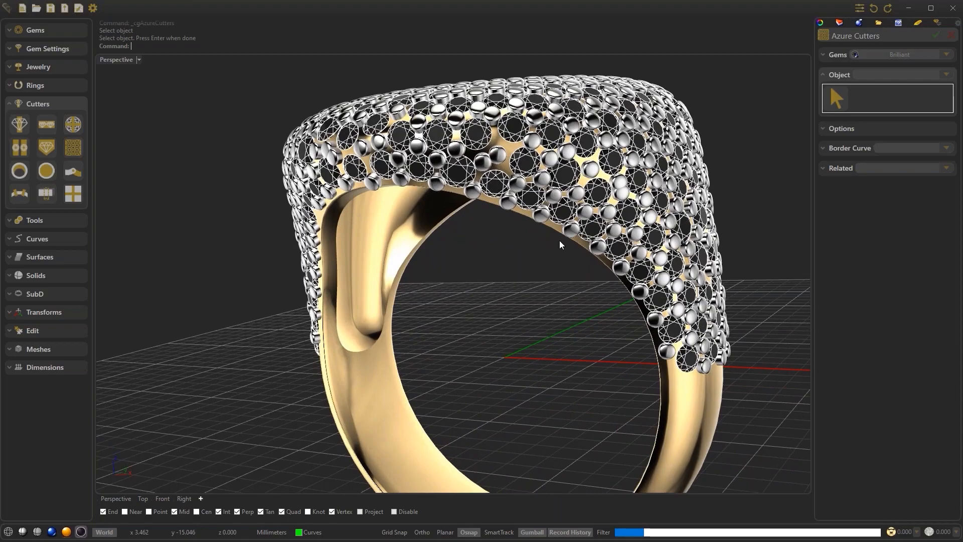
right_click_drag(560, 242, 561, 244)
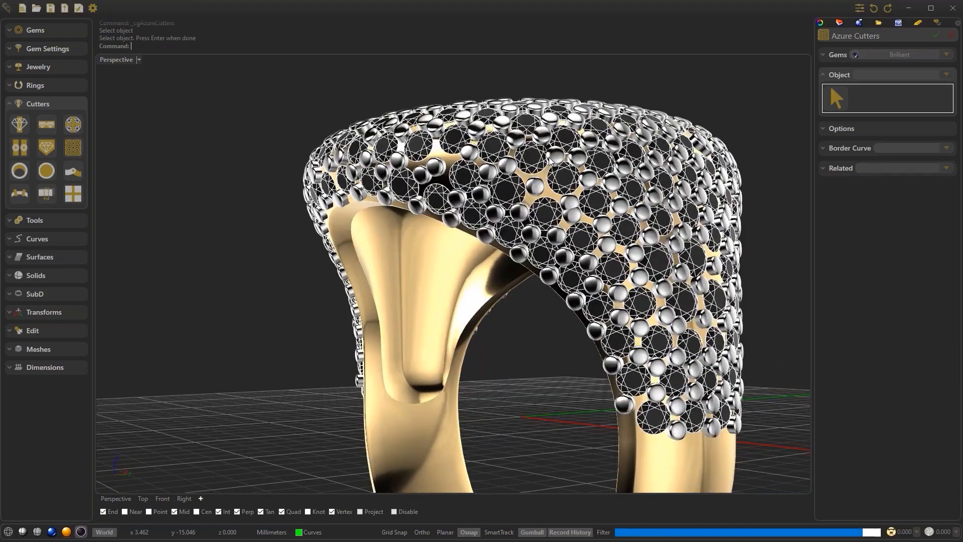
right_click_drag(550, 161, 540, 211)
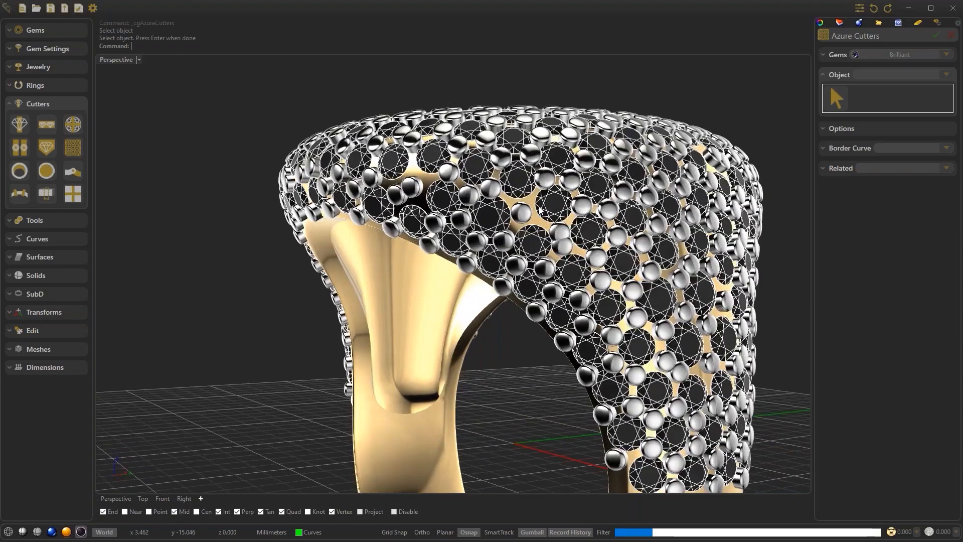
scroll(421, 142, "up", 2)
right_click_drag(421, 142, 607, 243)
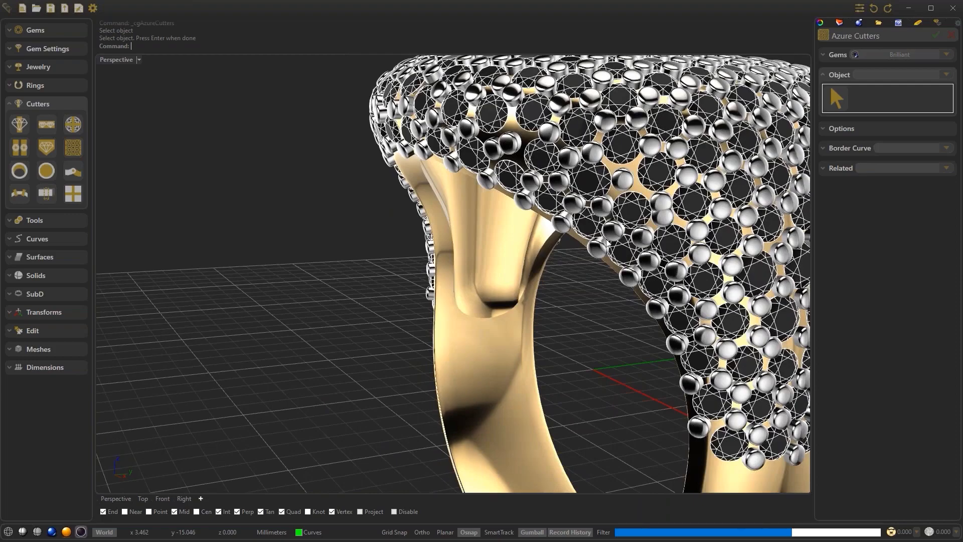
right_click_drag(607, 243, 480, 159)
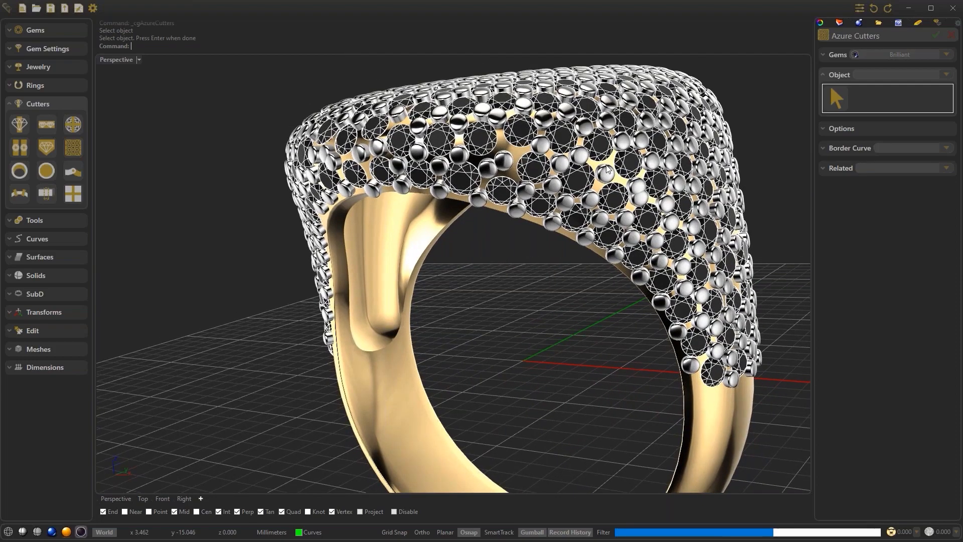
right_click_drag(607, 169, 576, 175)
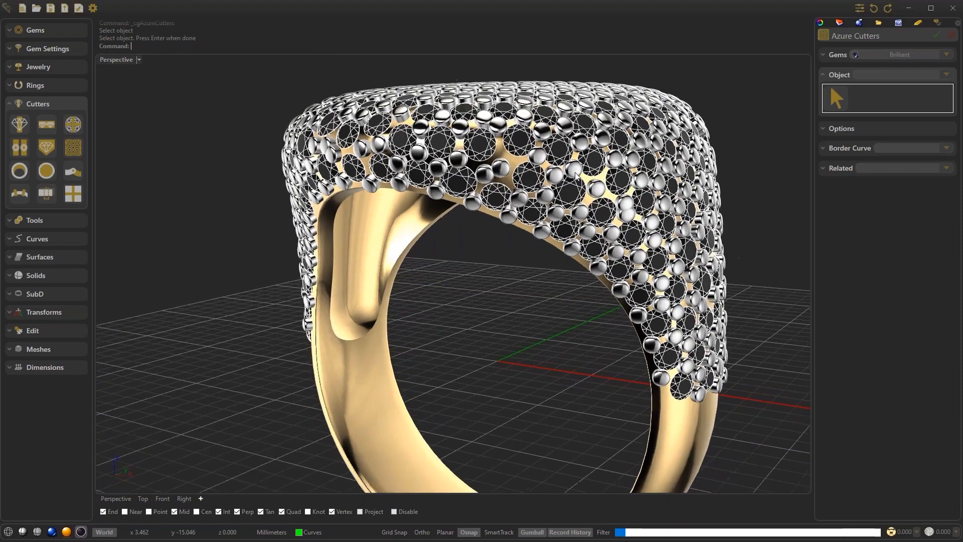
scroll(576, 175, "up", 3)
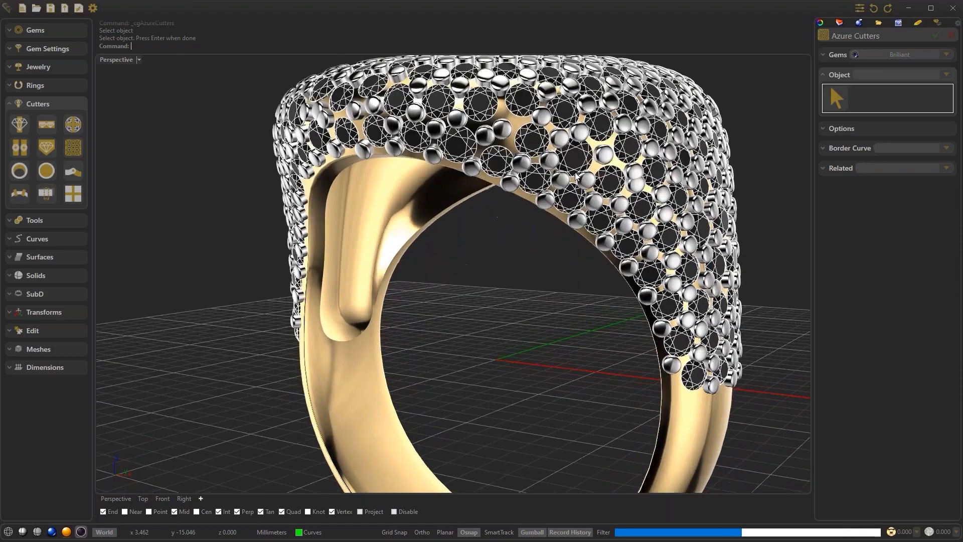
right_click_drag(576, 176, 575, 155)
scroll(576, 176, "down", 4)
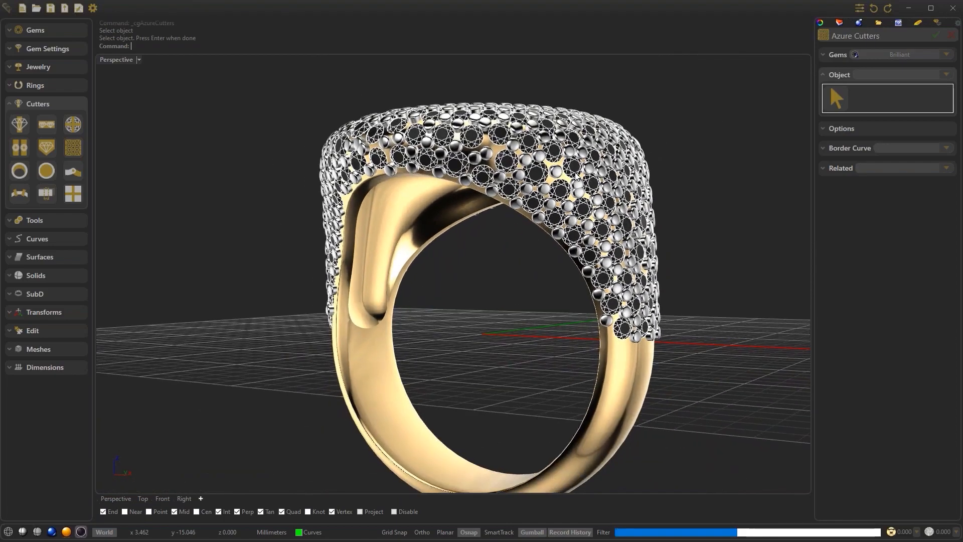
scroll(576, 176, "up", 1)
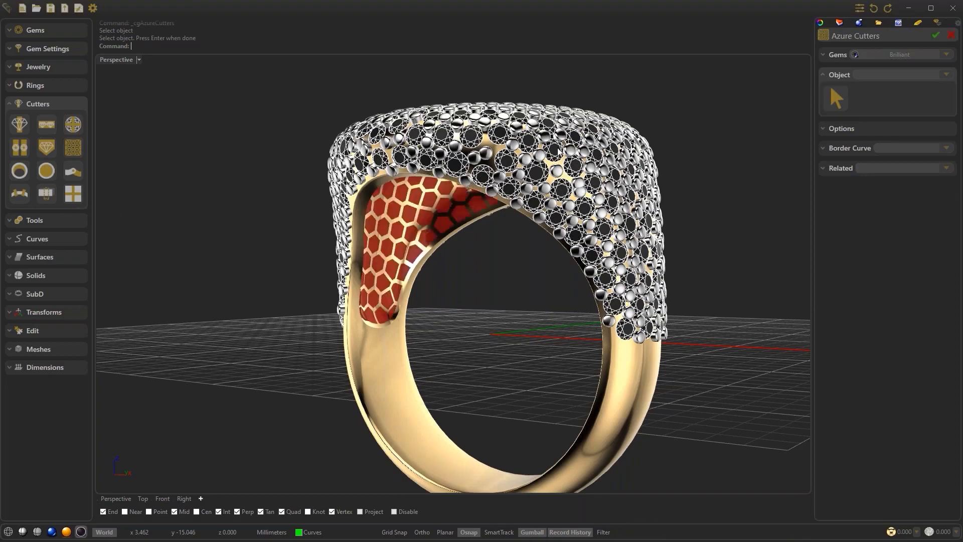
Accept the azure cutters on the ring's hollowed inner side
left_click(621, 235)
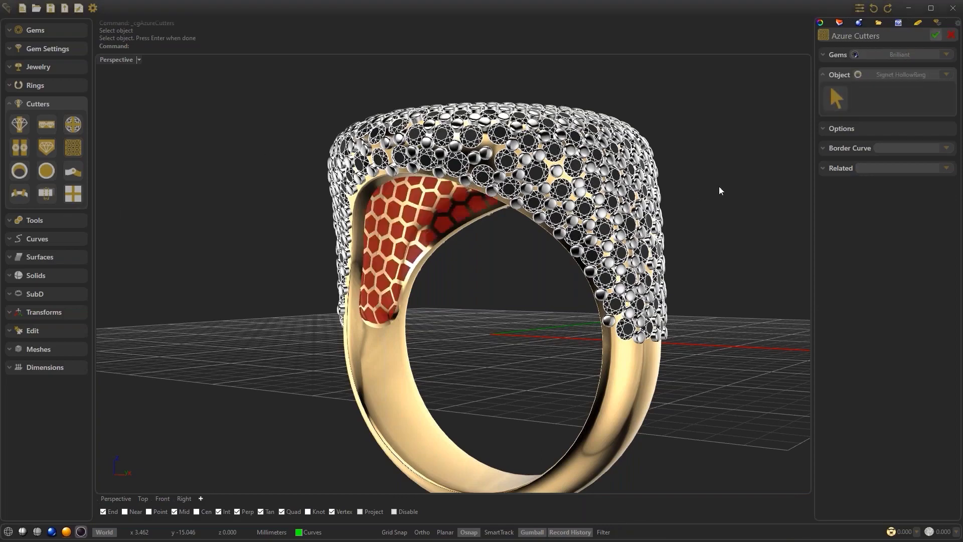
key("Return")
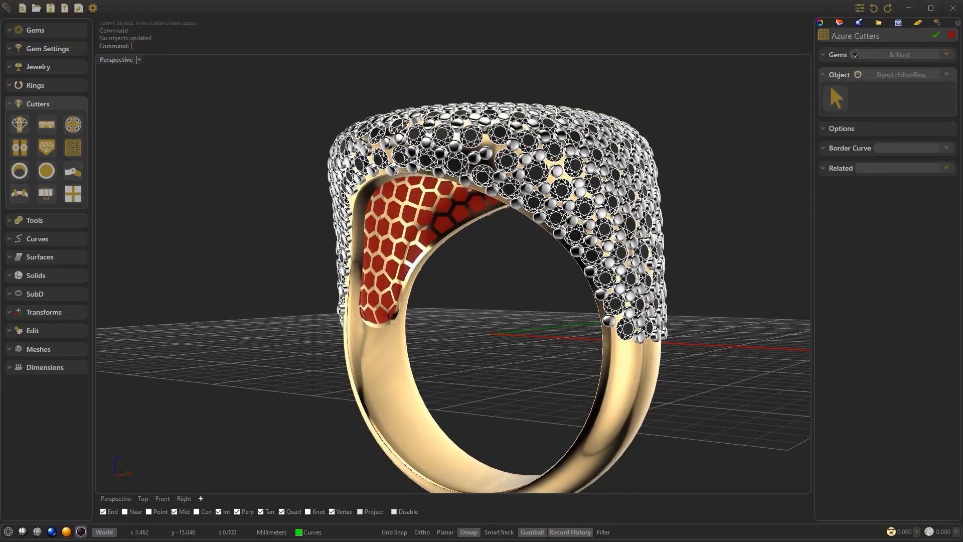
right_click_drag(484, 196, 240, 183)
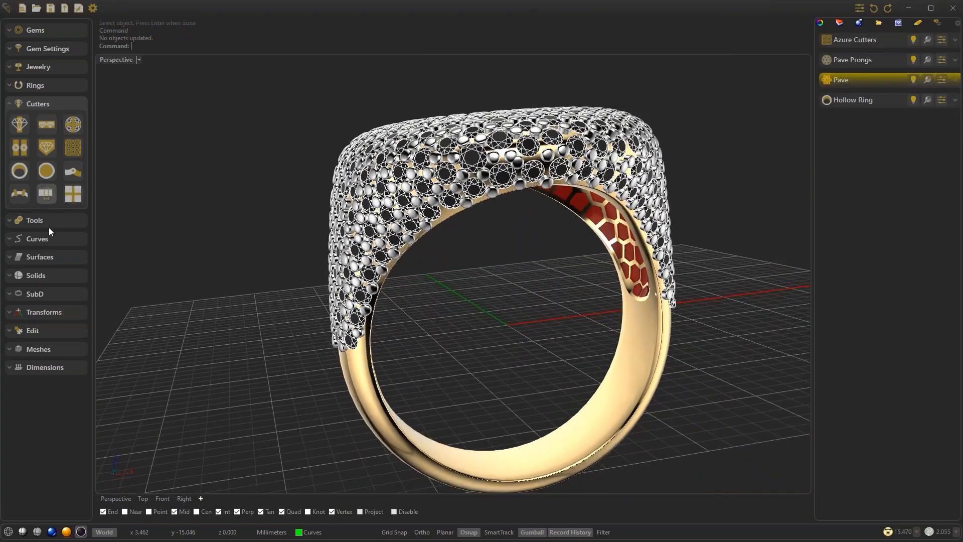
Start a Boolean Difference that subtracts the Azure Cutters as Object B from the Signet HollowRing
left_click(49, 224)
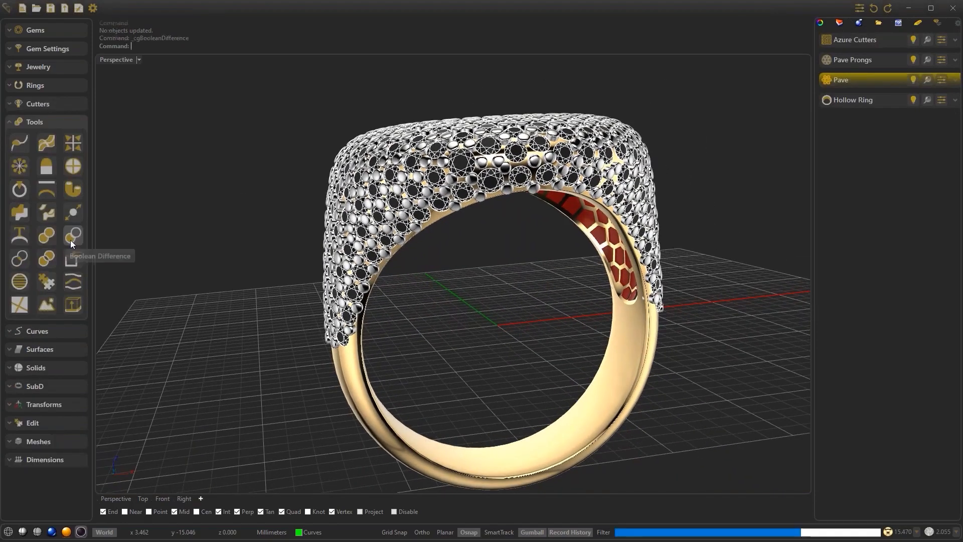
left_click(70, 239)
left_click(889, 95)
left_click(843, 133)
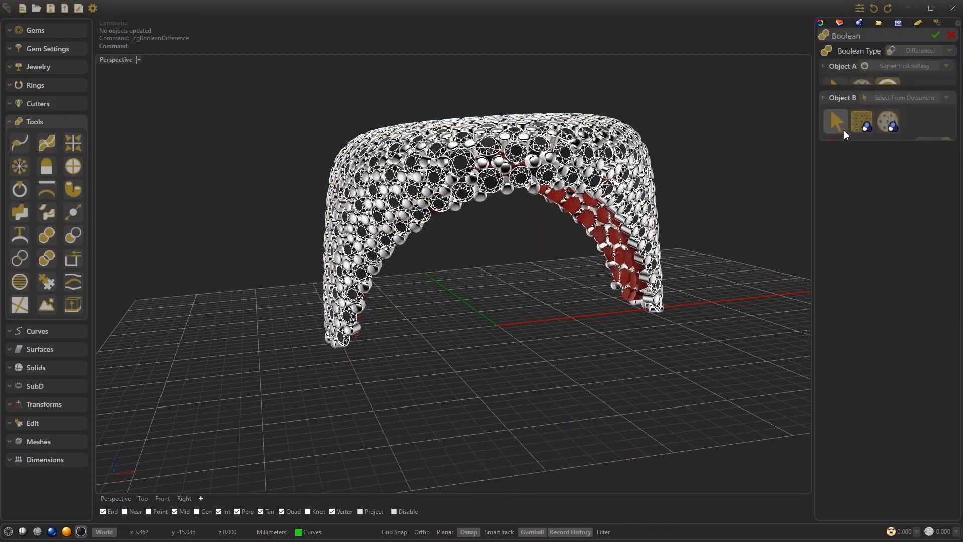
left_click(863, 112)
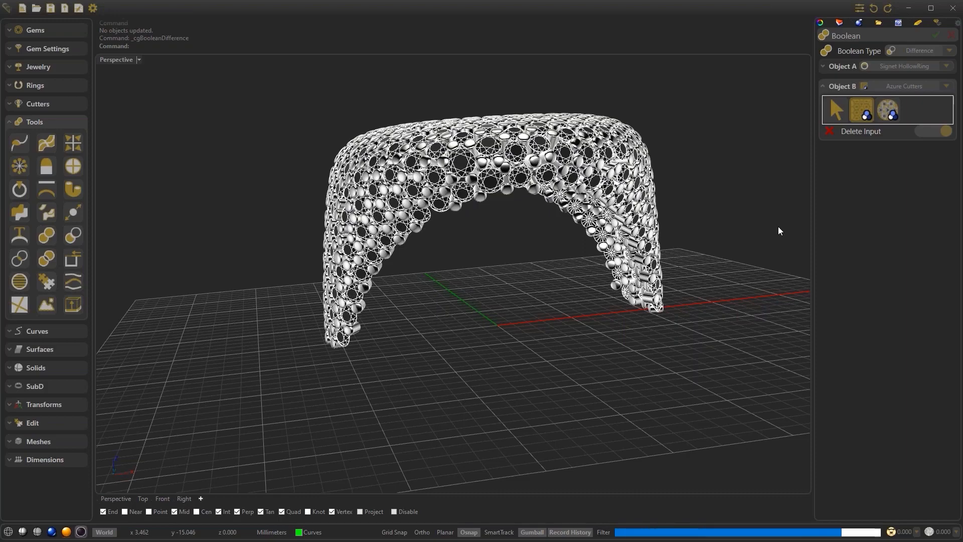
right_click_drag(778, 227, 763, 223)
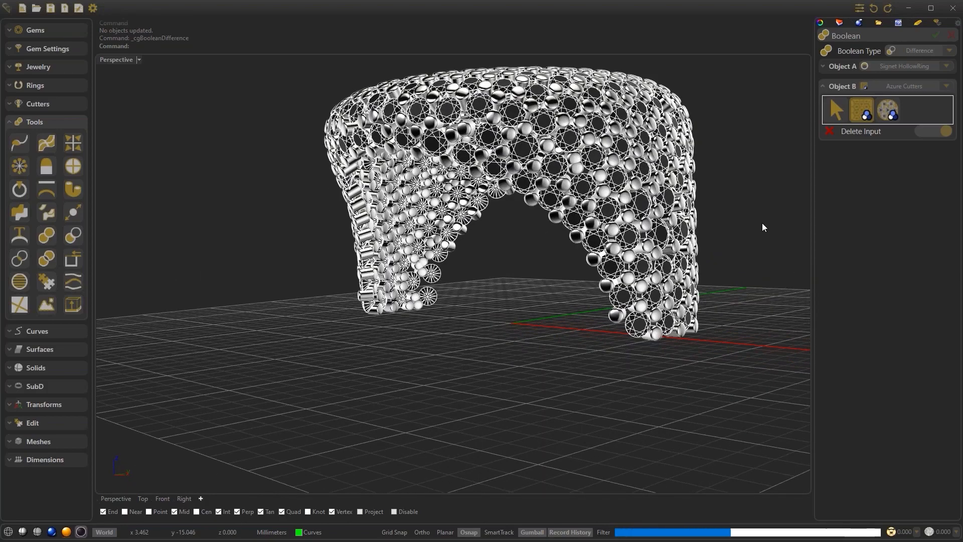
right_click_drag(763, 223, 763, 227)
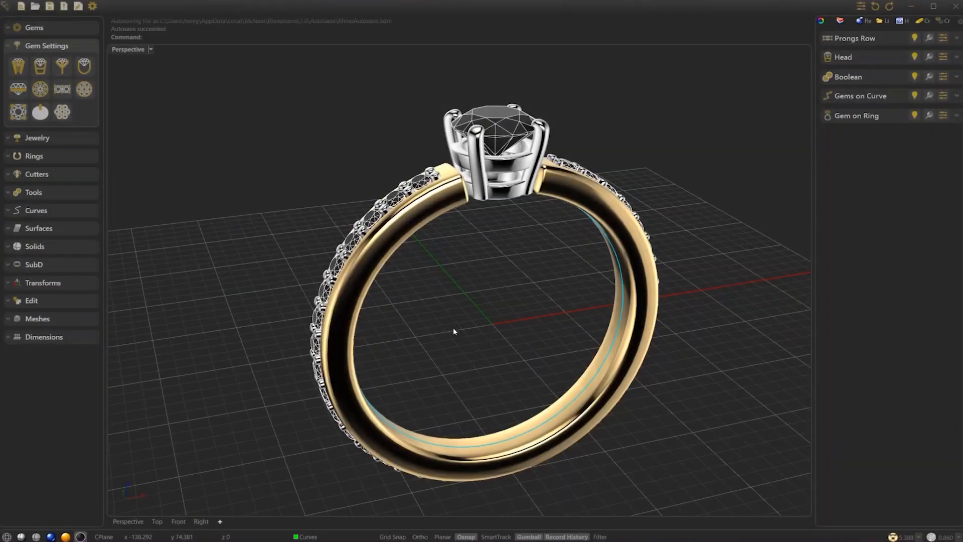
Examine the solitaire ring from several sides, including its head, channel-set shank gems and prong rows
right_click_drag(454, 331, 503, 284)
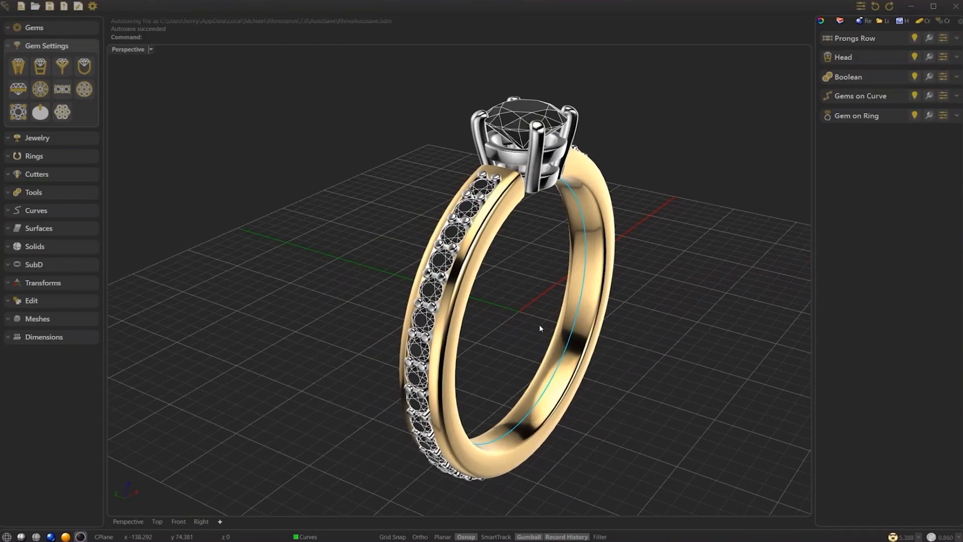
right_click_drag(540, 324, 494, 323)
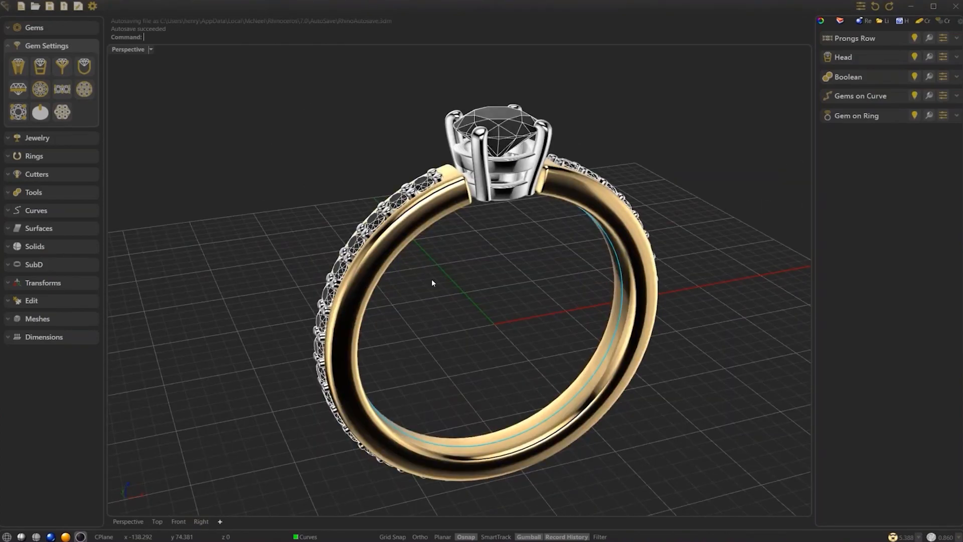
scroll(432, 279, "up", 2)
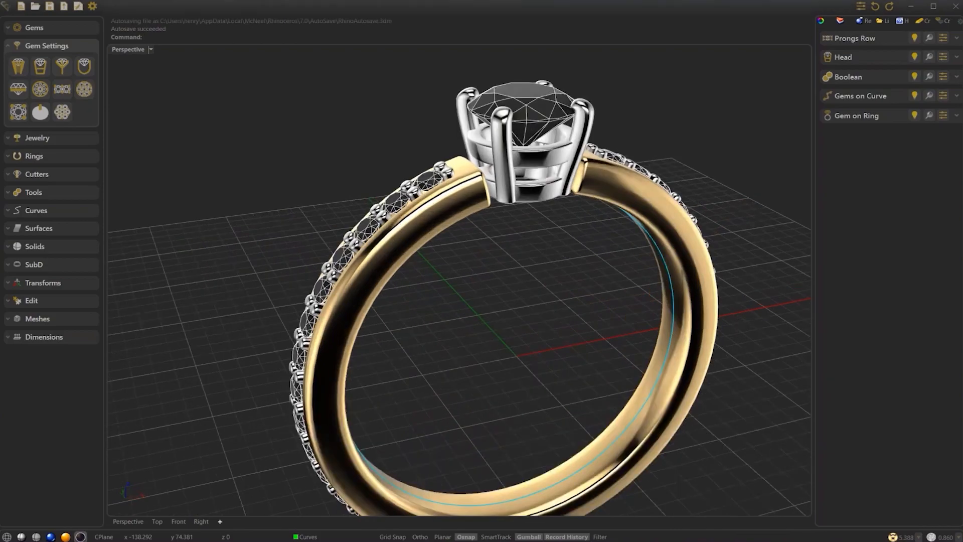
right_click_drag(432, 279, 452, 351)
right_click_drag(471, 272, 647, 262)
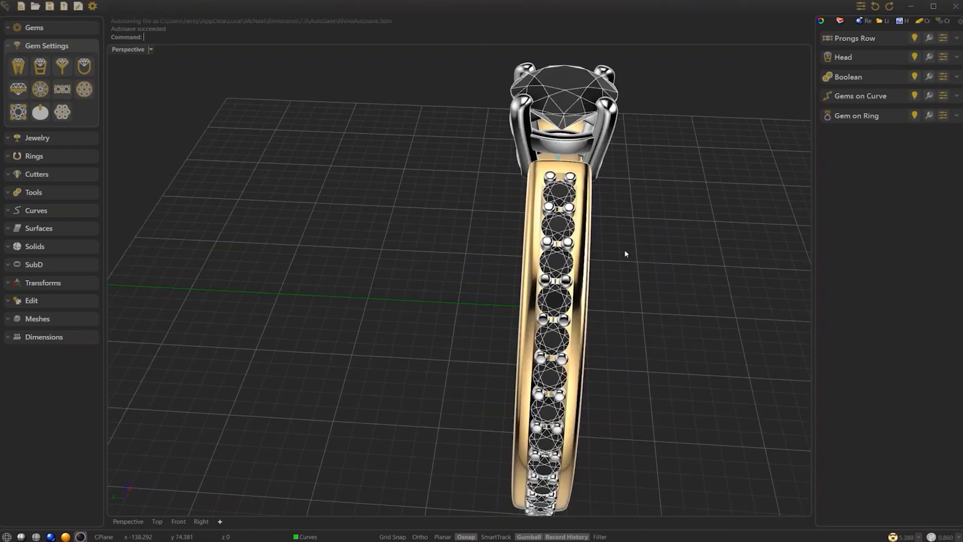
right_click_drag(647, 261, 646, 203)
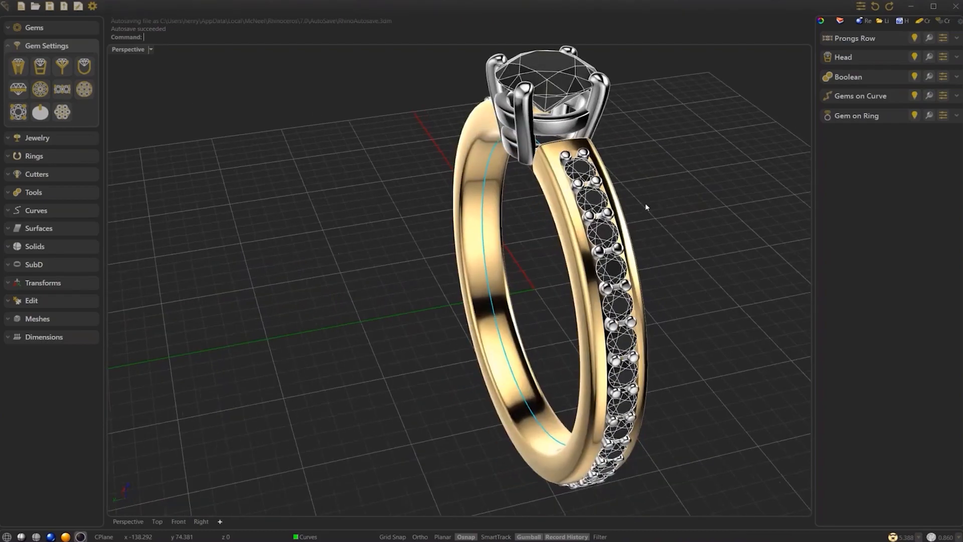
scroll(646, 203, "up", 3)
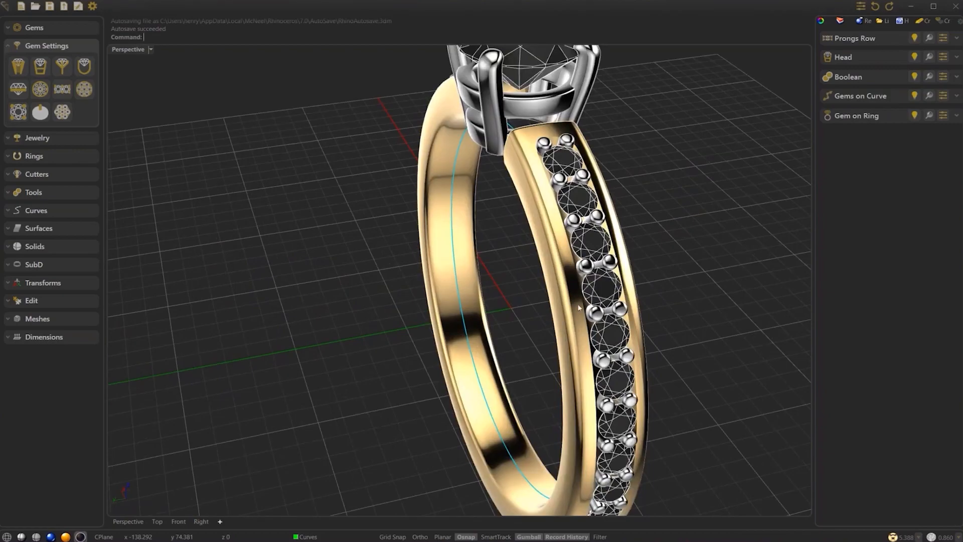
mouse_move(519, 315)
right_mouse_down()
mouse_move(517, 325)
mouse_move(519, 315)
mouse_move(441, 274)
mouse_move(484, 323)
mouse_move(536, 333)
mouse_move(503, 323)
right_mouse_up()
scroll(517, 324, "down", 3)
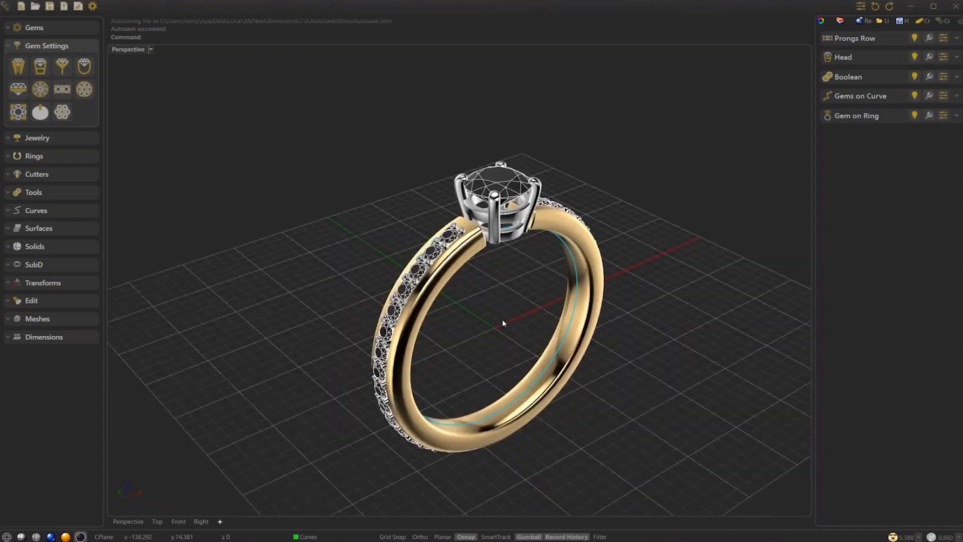
scroll(501, 304, "up", 2)
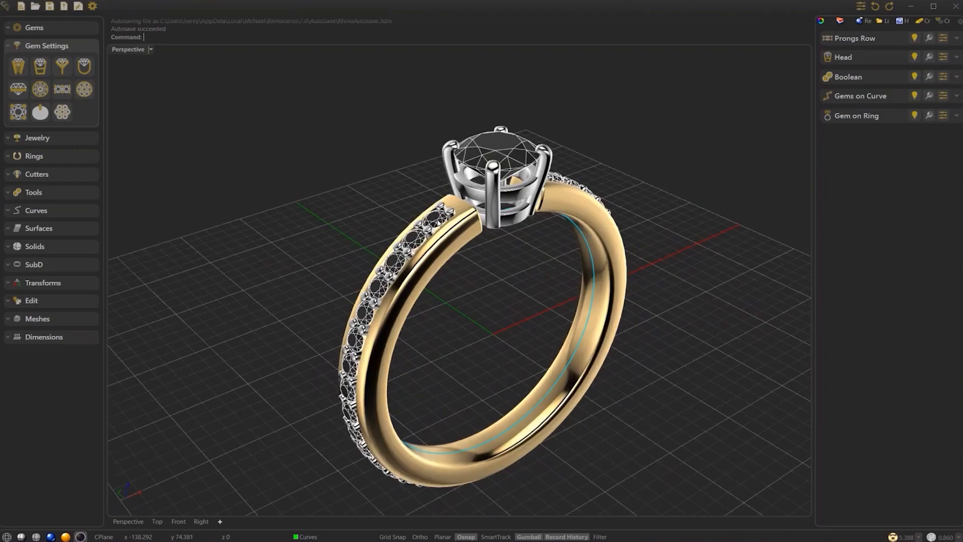
Select the group of gems along the shank and generate Gem Cutters for them with a depth of 2.80
left_click(460, 245)
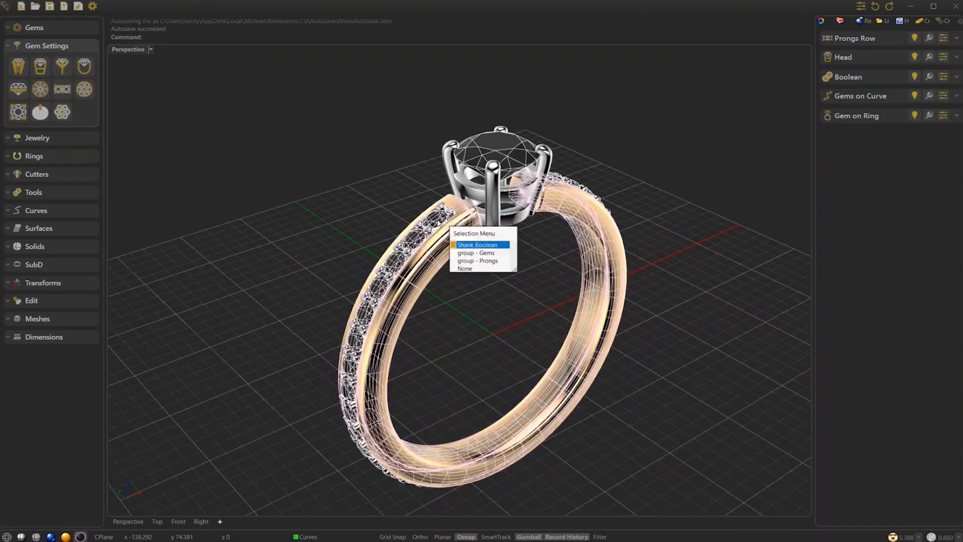
left_click(467, 253)
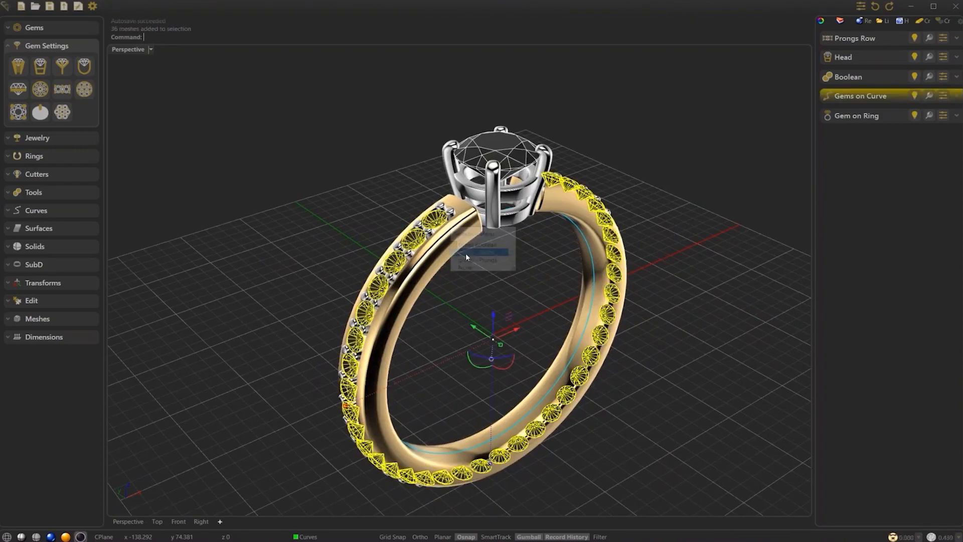
right_click_drag(466, 253, 480, 292)
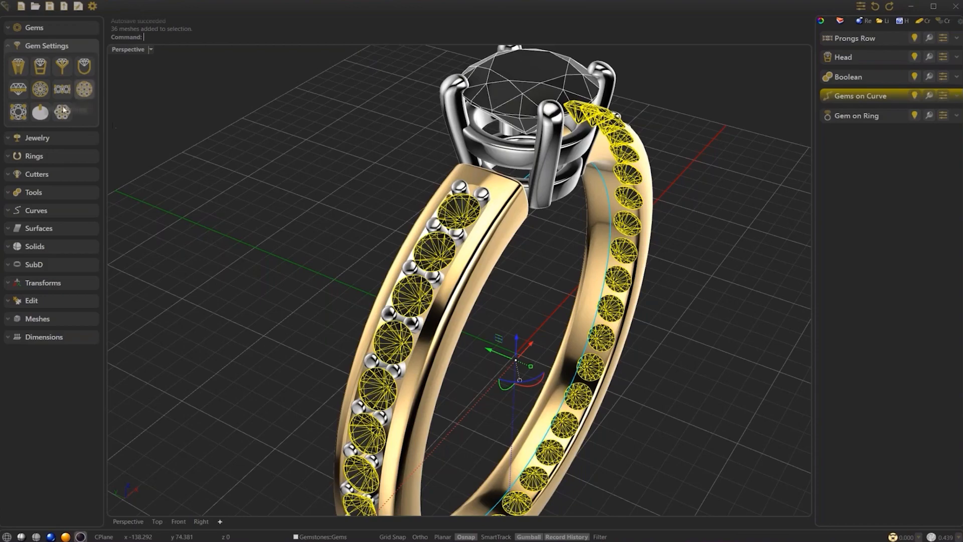
left_click(36, 175)
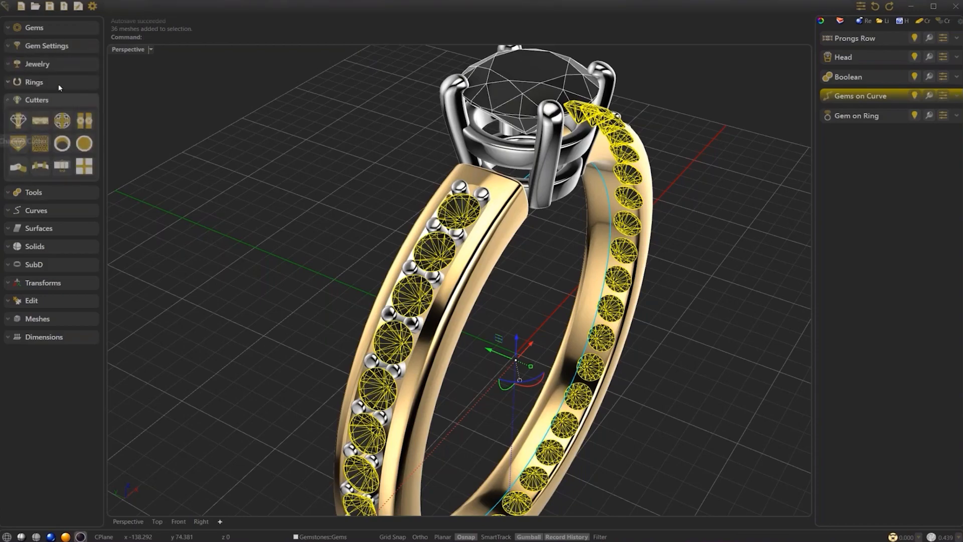
left_click(18, 120)
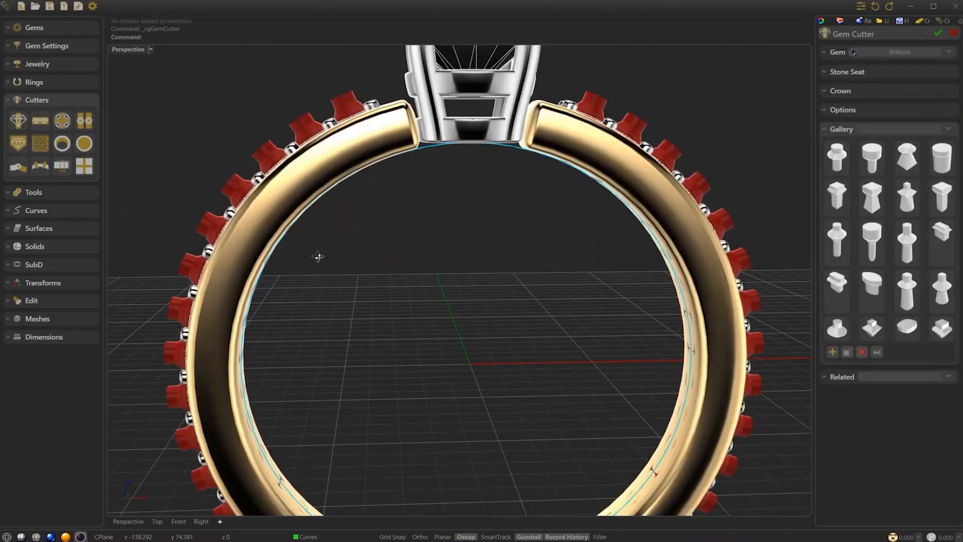
left_click(843, 109)
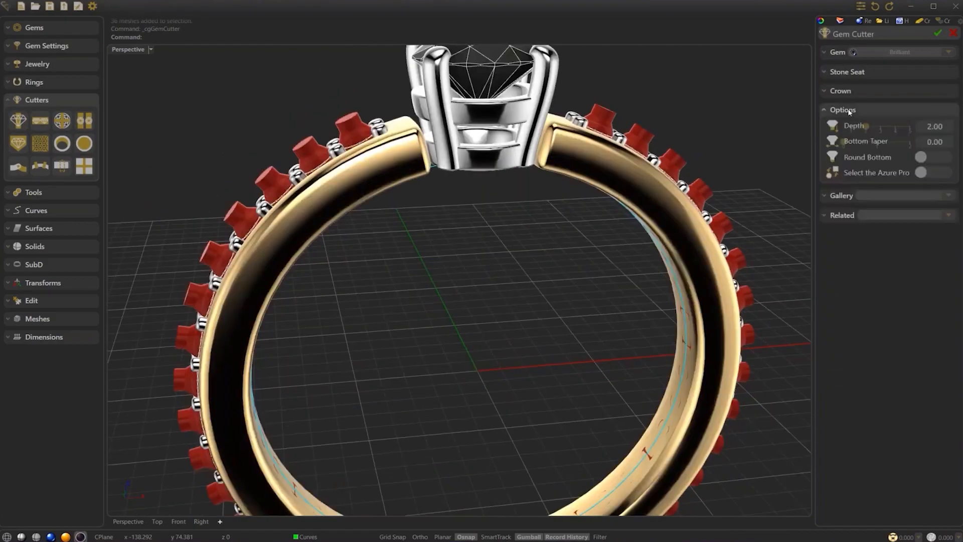
left_click(877, 126)
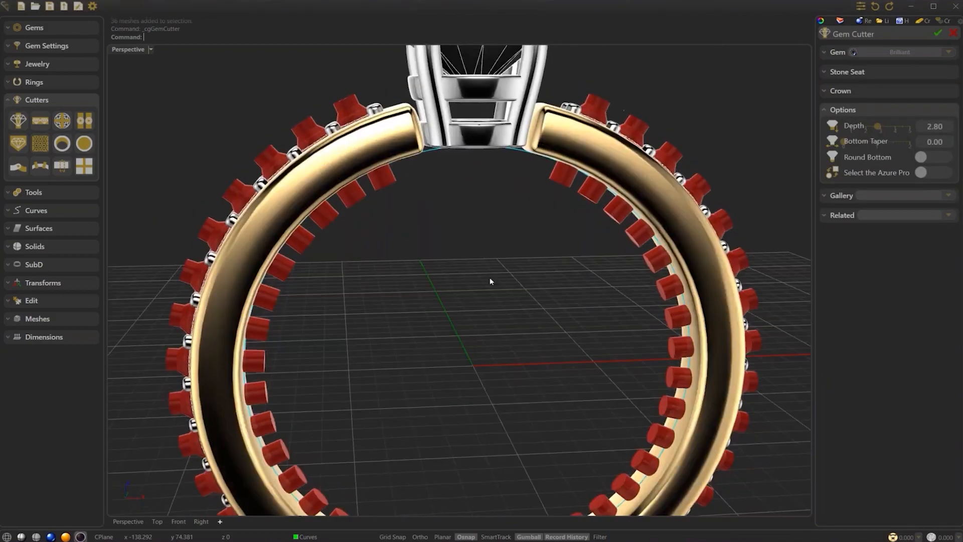
scroll(491, 282, "down", 3)
Subtract the gem cutters from the Shank Boolean with a Boolean Difference, and accept the drilled shank
left_click(837, 215)
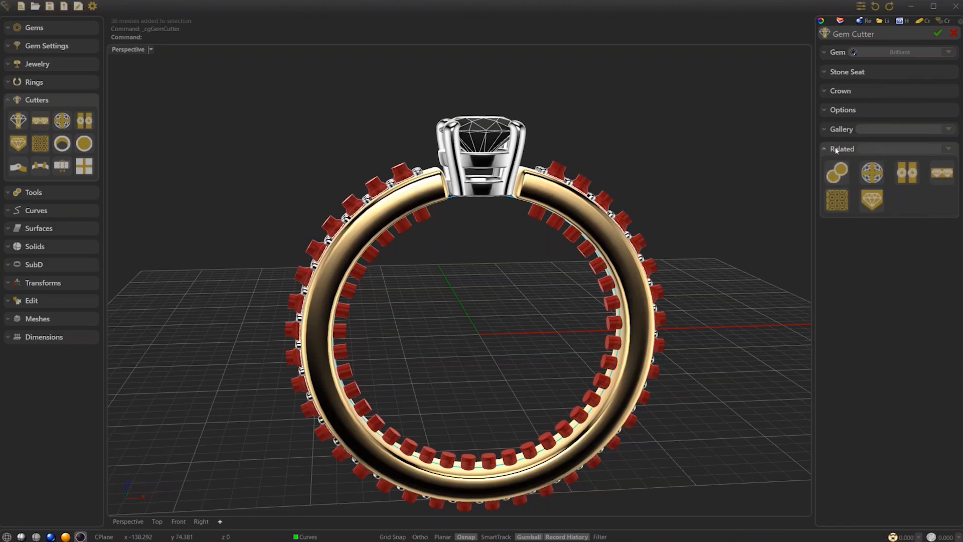
left_click(836, 173)
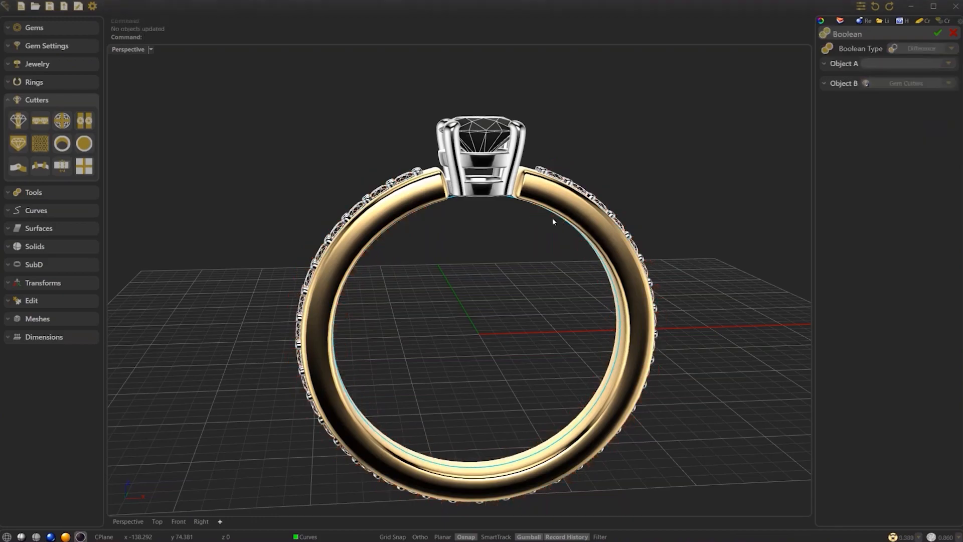
left_click(827, 65)
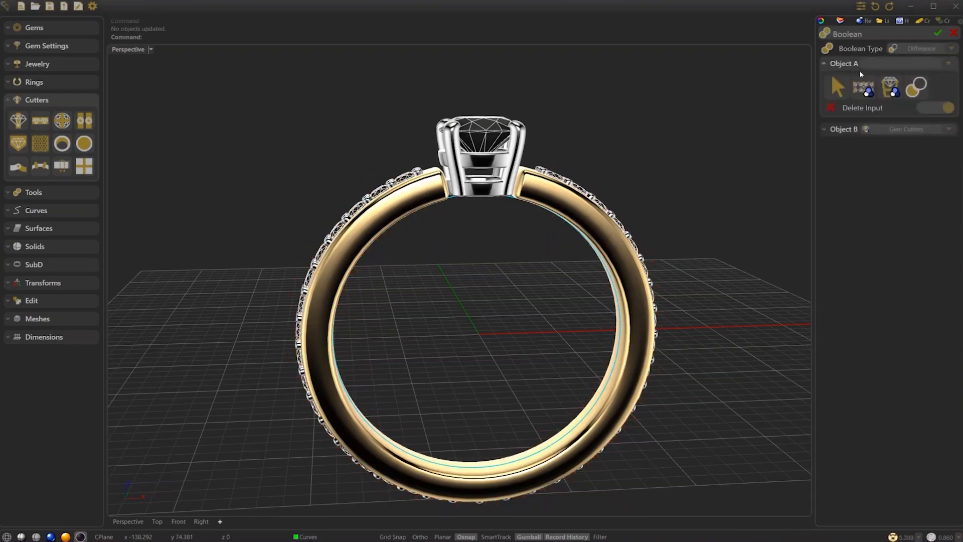
left_click(870, 83)
left_click(923, 87)
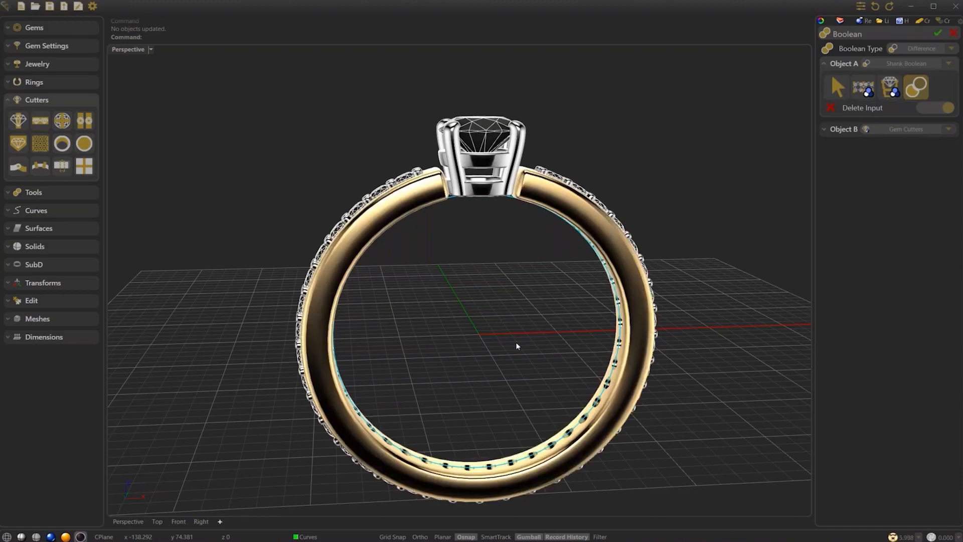
right_click_drag(517, 346, 561, 310)
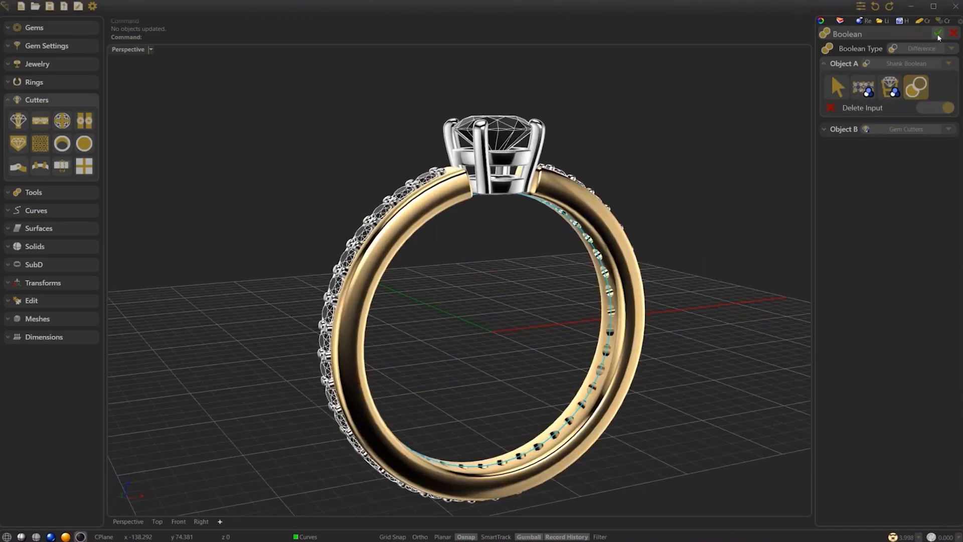
left_click(938, 33)
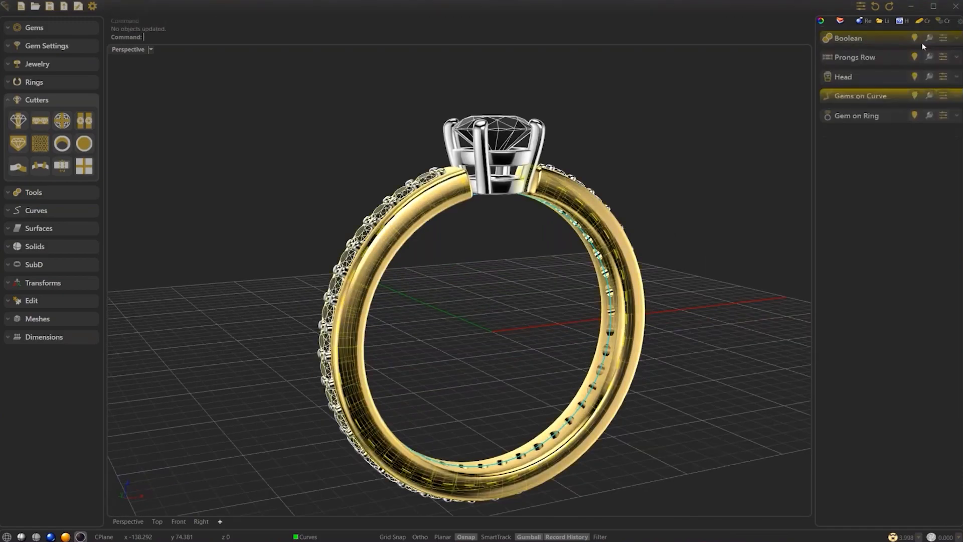
left_click(548, 220)
right_click_drag(548, 220, 587, 319)
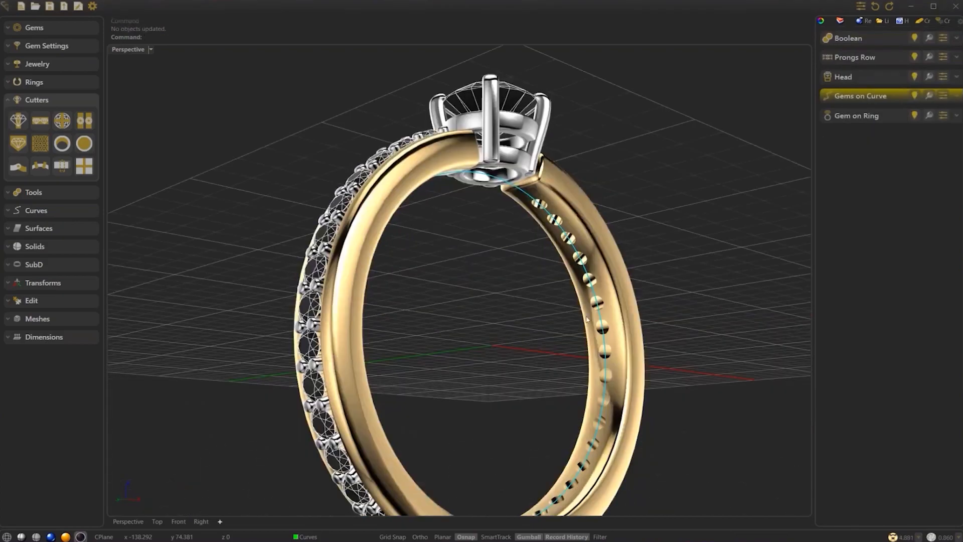
right_click_drag(499, 251, 523, 313)
scroll(523, 313, "up", 4)
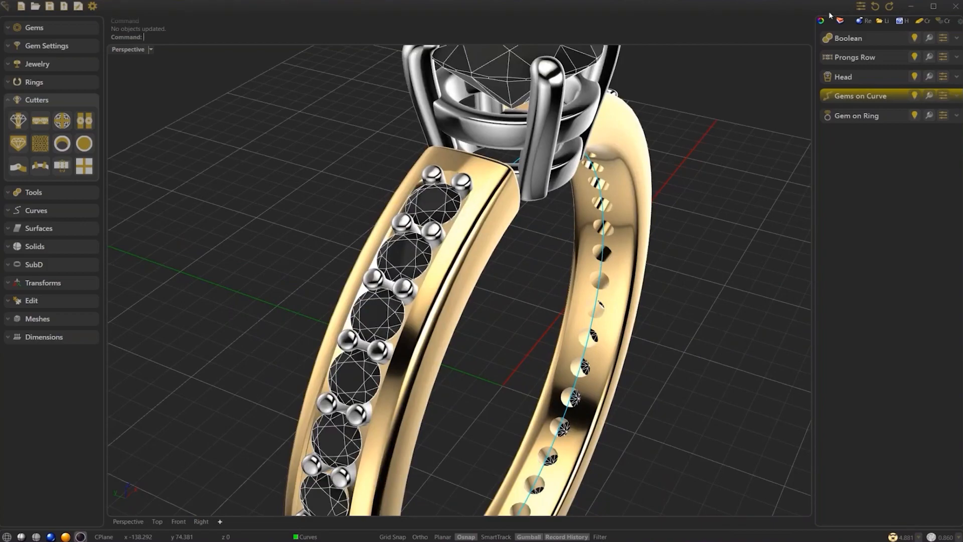
Expand the shank's Boolean history and remove the nested Boolean that combines the Shank and Channel Cutter
left_click(839, 59)
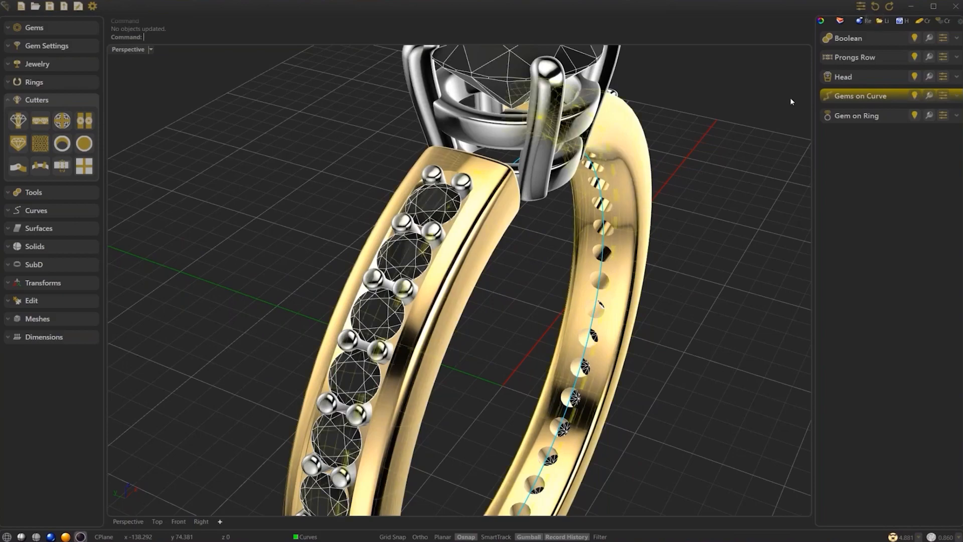
left_click(790, 101)
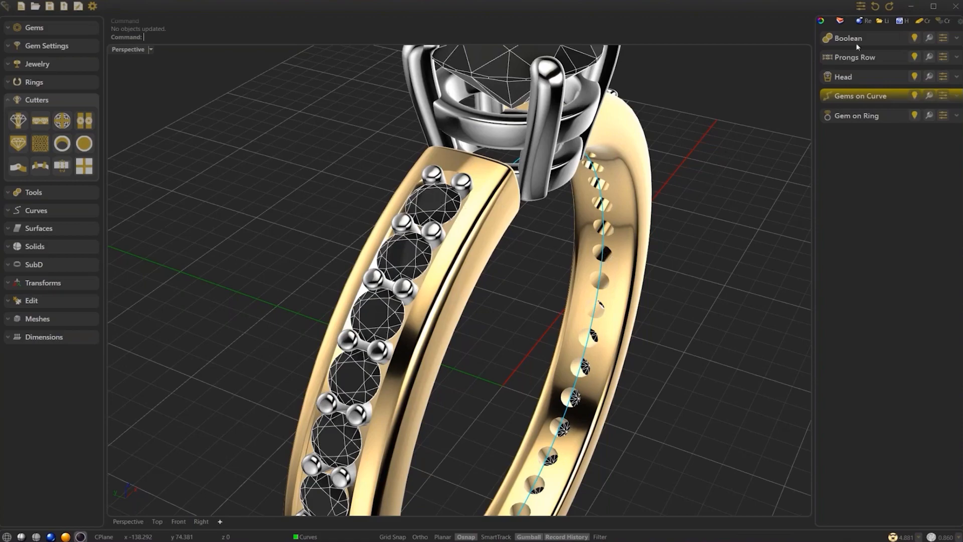
left_click(956, 40)
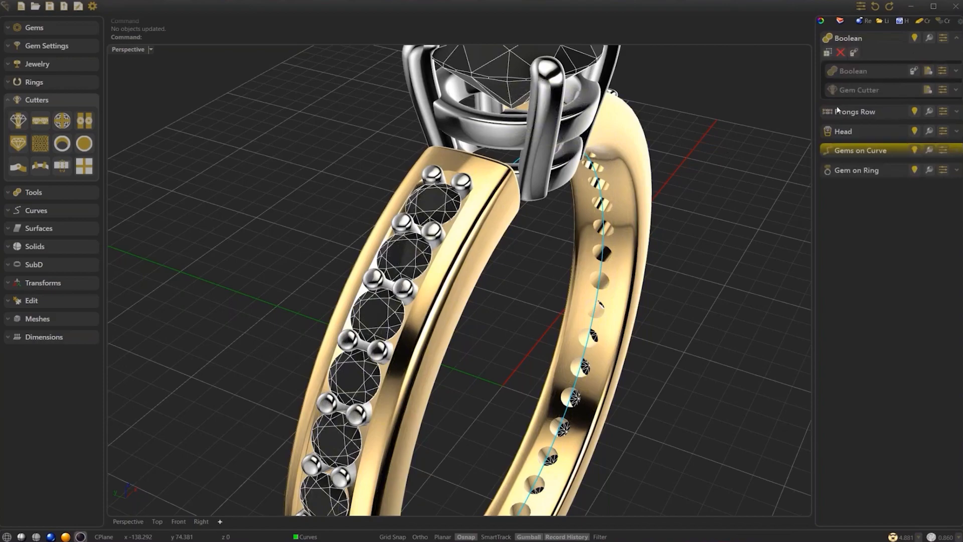
right_click_drag(694, 203, 747, 158)
left_click(894, 155)
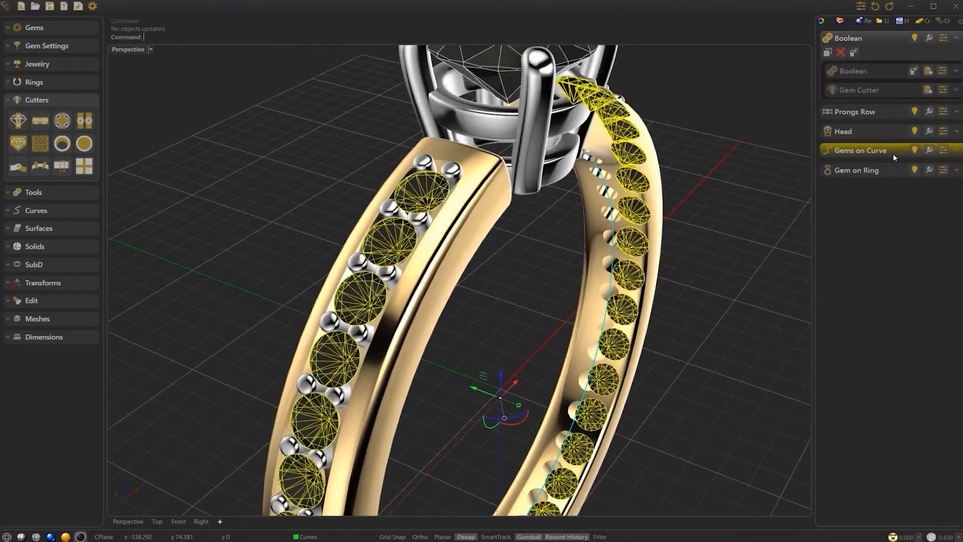
left_click(863, 70)
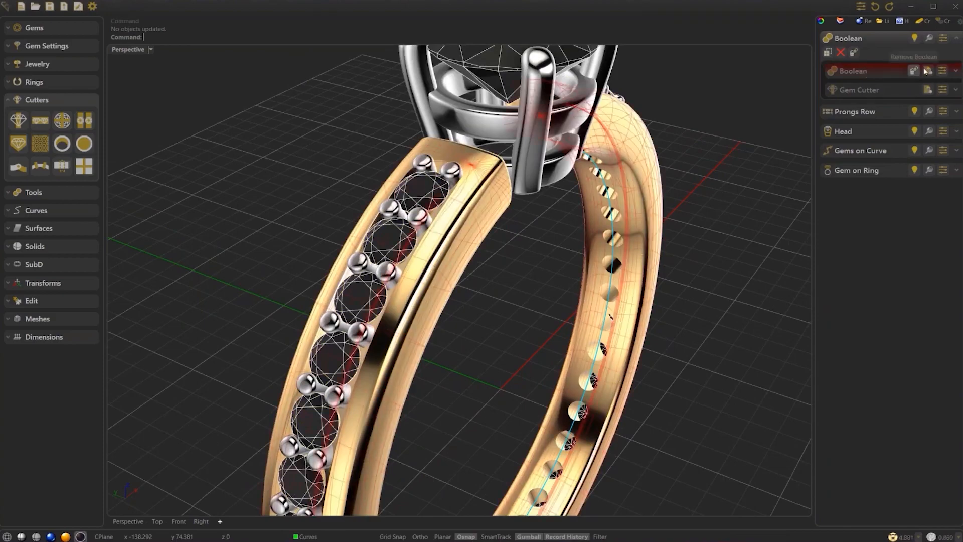
left_click(957, 72)
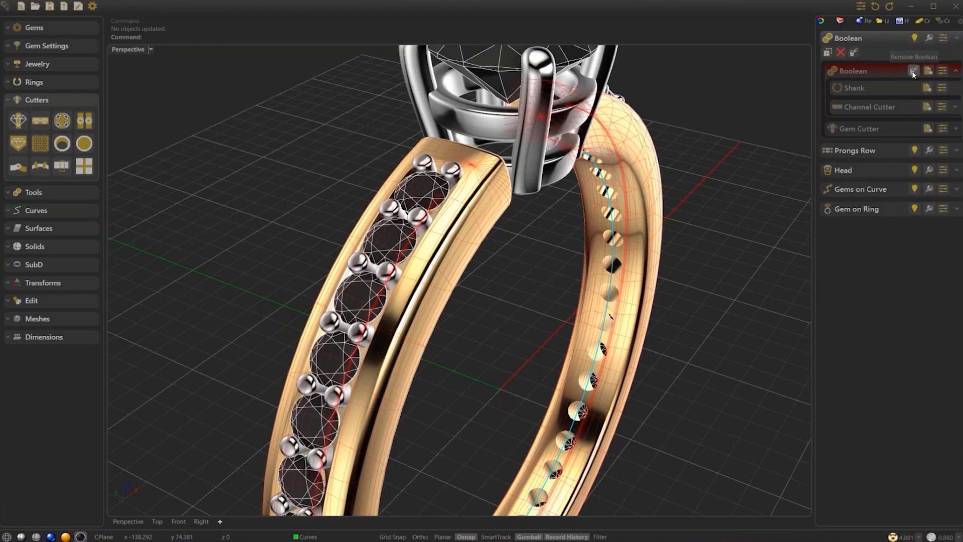
left_click(859, 70)
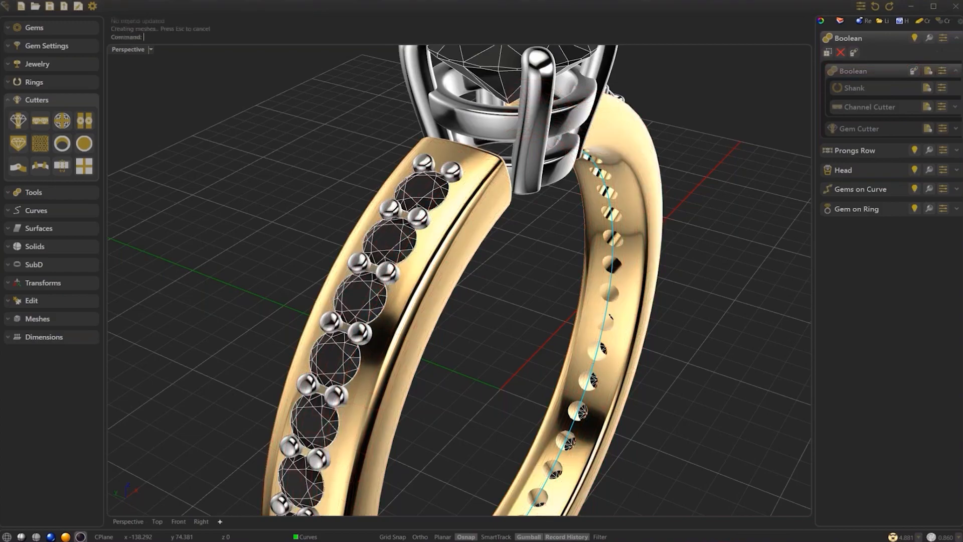
Select the group of gems along the shank and move it sideways off its position
right_click_drag(675, 258, 647, 221)
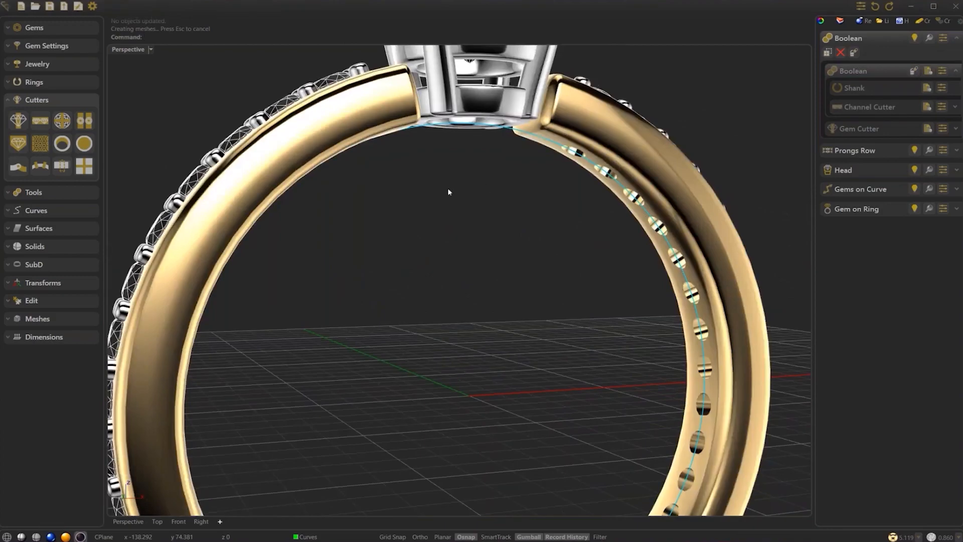
right_click_drag(481, 201, 543, 212)
scroll(543, 212, "down", 8)
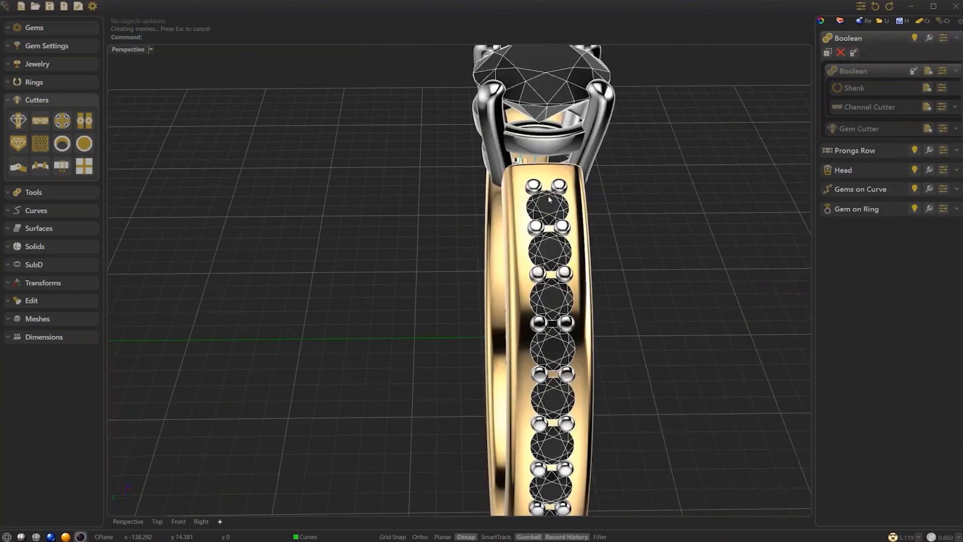
right_click_drag(626, 265, 620, 194)
scroll(618, 225, "up", 3)
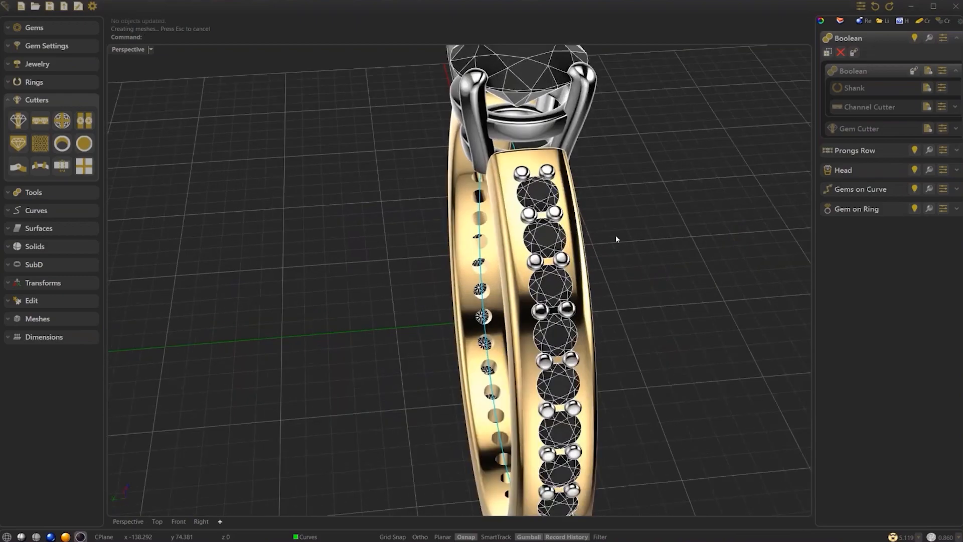
scroll(644, 228, "down", 5)
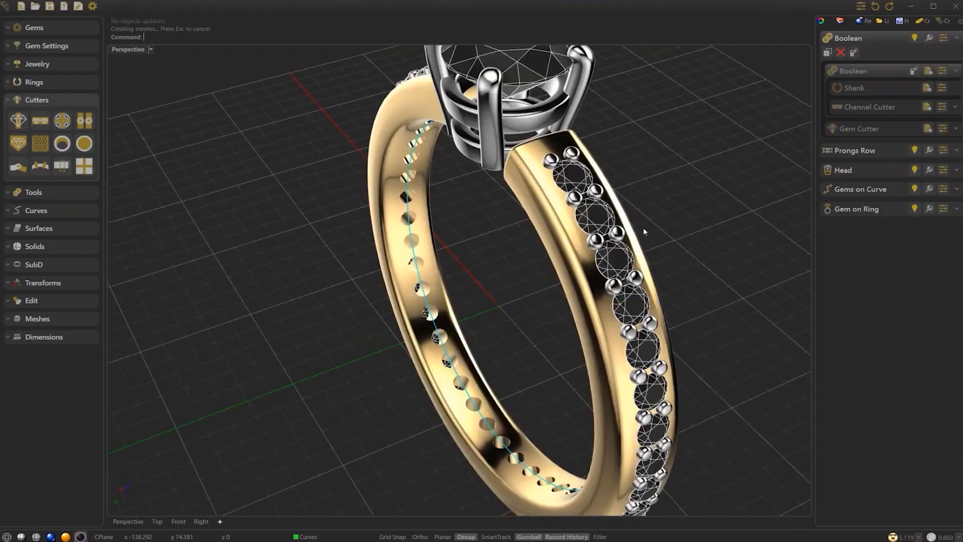
left_click(616, 195)
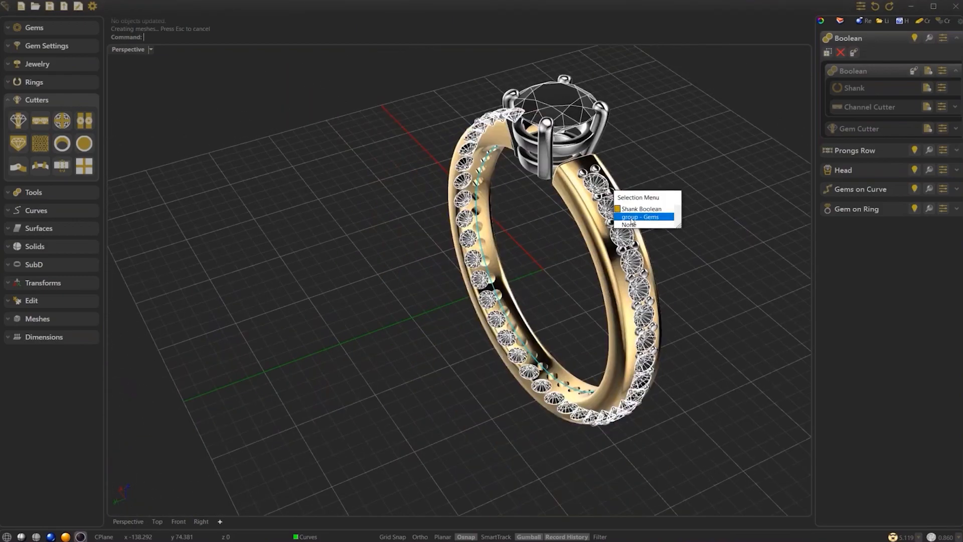
left_click(631, 218)
scroll(633, 220, "up", 3)
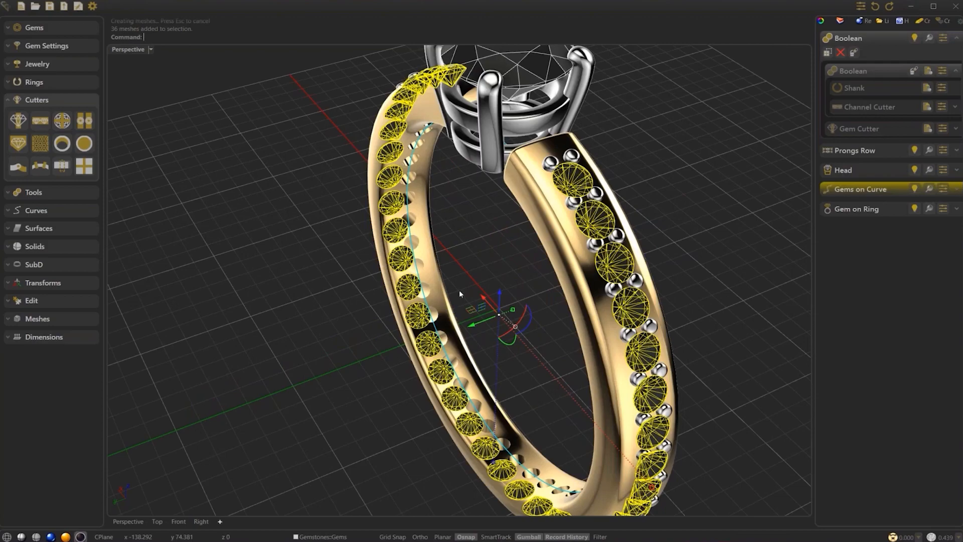
left_click_drag(478, 327, 466, 328)
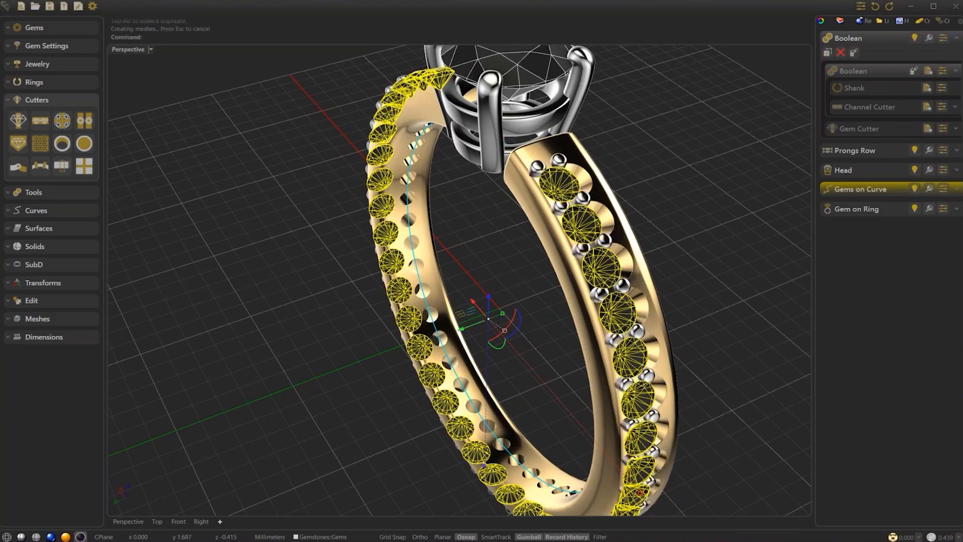
Expand the Gems on Curve history and reset the transforms applied to the shank gems
right_click_drag(510, 254, 572, 249)
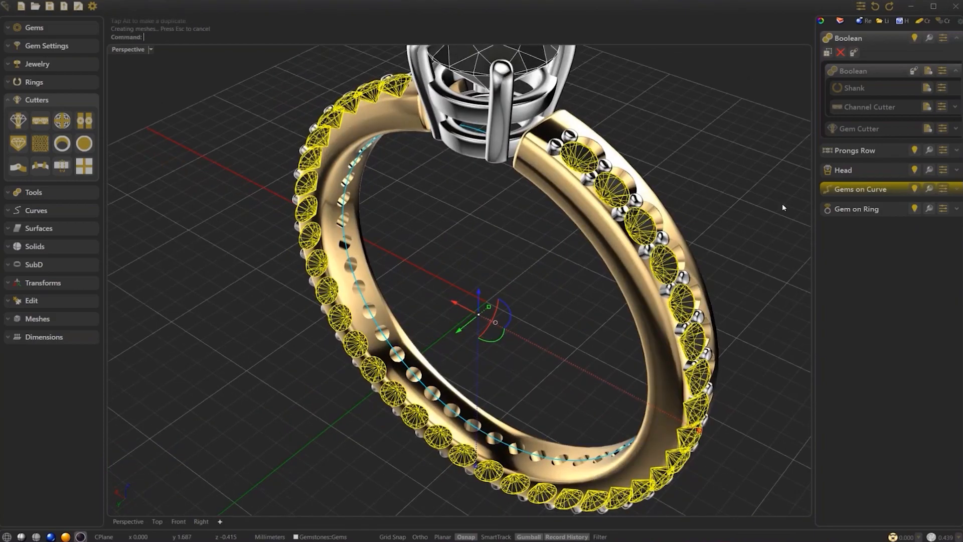
left_click(958, 189)
left_click(828, 203)
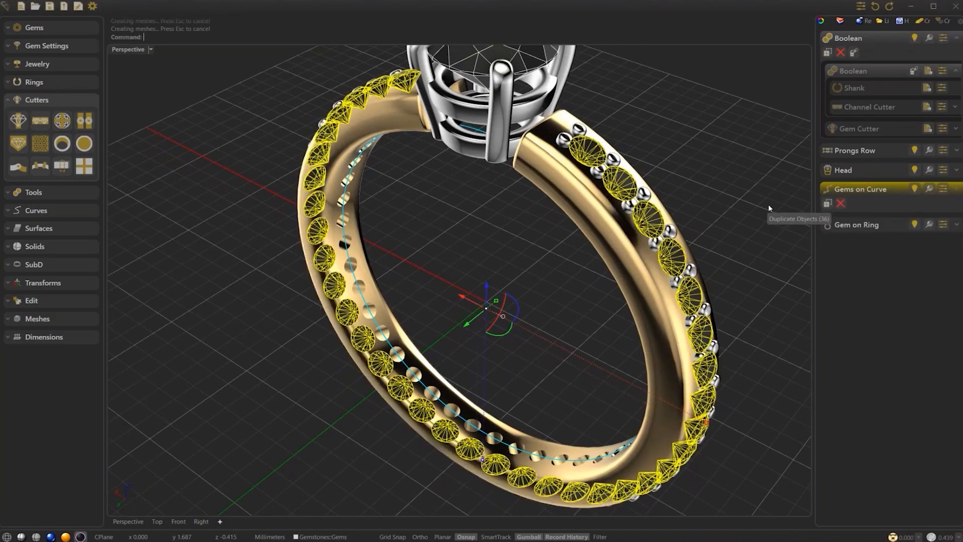
Deselect the shank gems, select the centre gem in the head, shift it sideways and scale it up
right_click_drag(739, 200, 504, 210)
scroll(494, 250, "down", 5)
scroll(504, 210, "up", 3)
key("Escape")
left_click(469, 153)
right_click_drag(459, 176, 567, 213)
left_click_drag(474, 175, 491, 180)
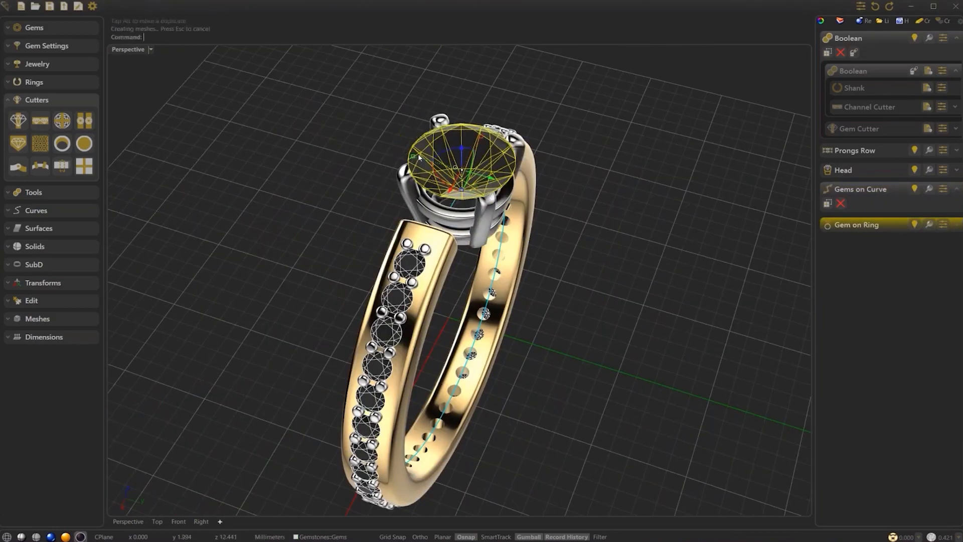
left_click_drag(415, 159, 405, 155)
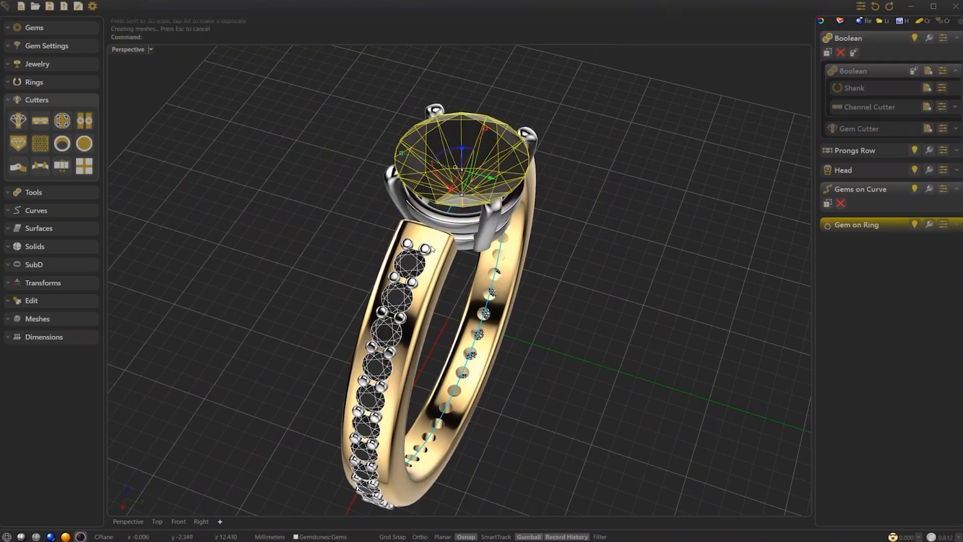
Expand the Gem on Ring history, reset the centre gem's transforms, and clear the selection
mouse_move(433, 249)
right_mouse_down()
mouse_move(448, 242)
mouse_move(430, 244)
right_mouse_up()
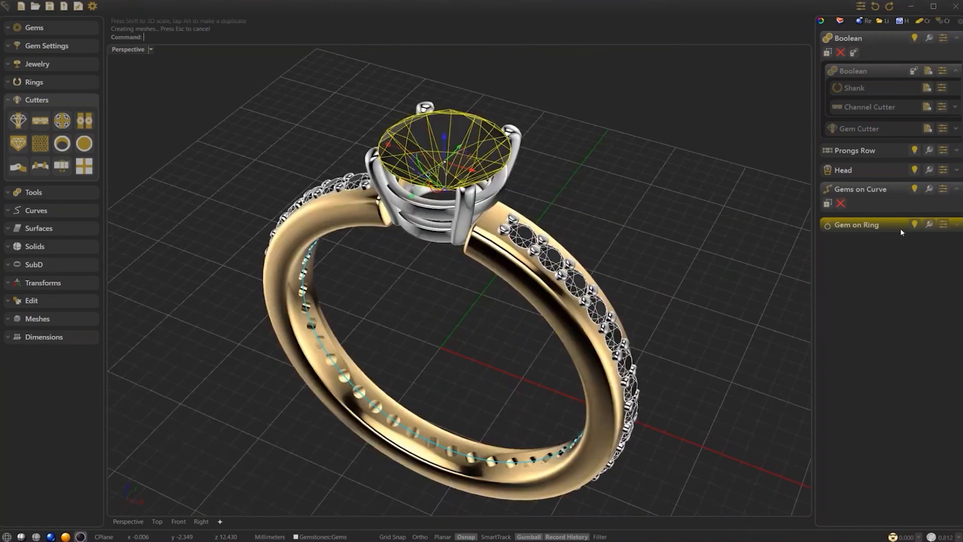
left_click(902, 227)
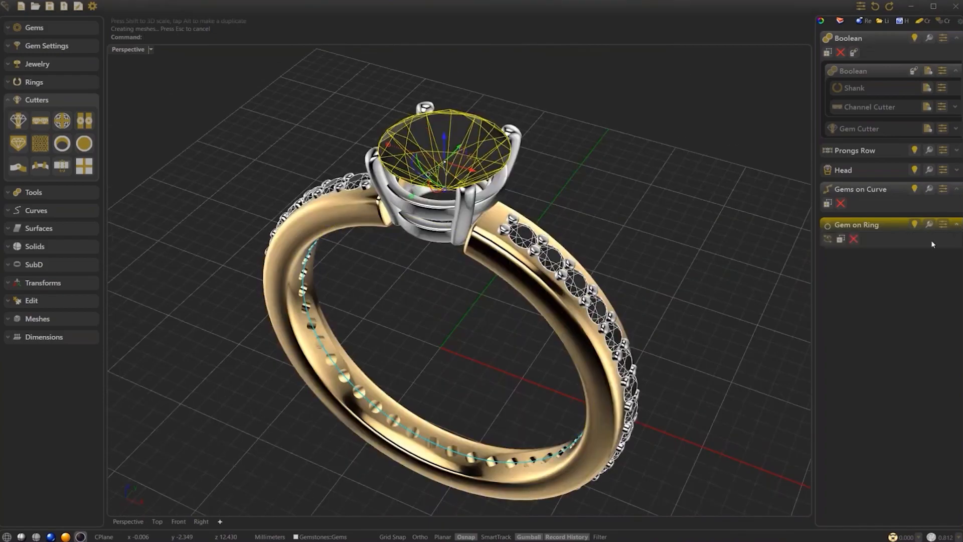
left_click(827, 239)
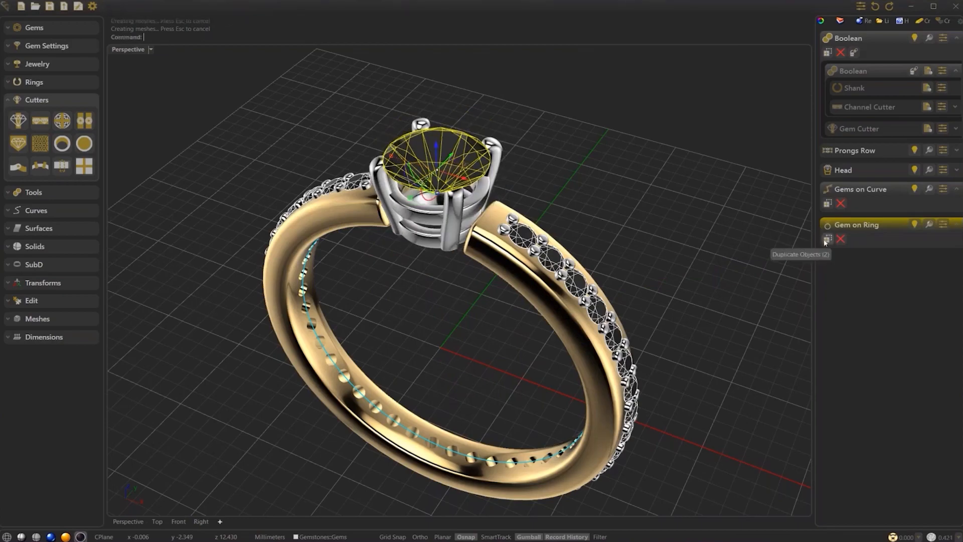
right_click_drag(556, 206, 512, 294)
left_click(657, 214)
right_click_drag(657, 213, 587, 230)
scroll(587, 232, "down", 5)
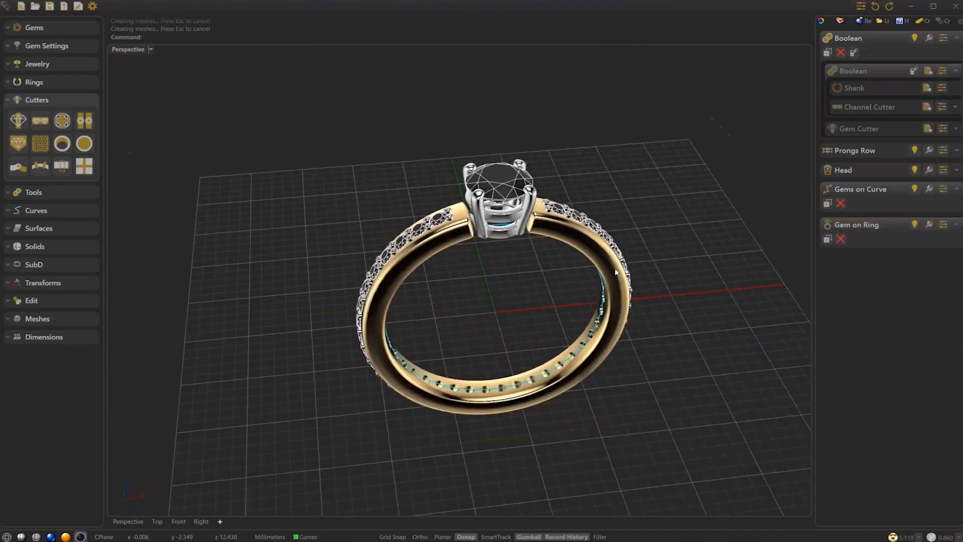
left_click_drag(274, 130, 718, 426)
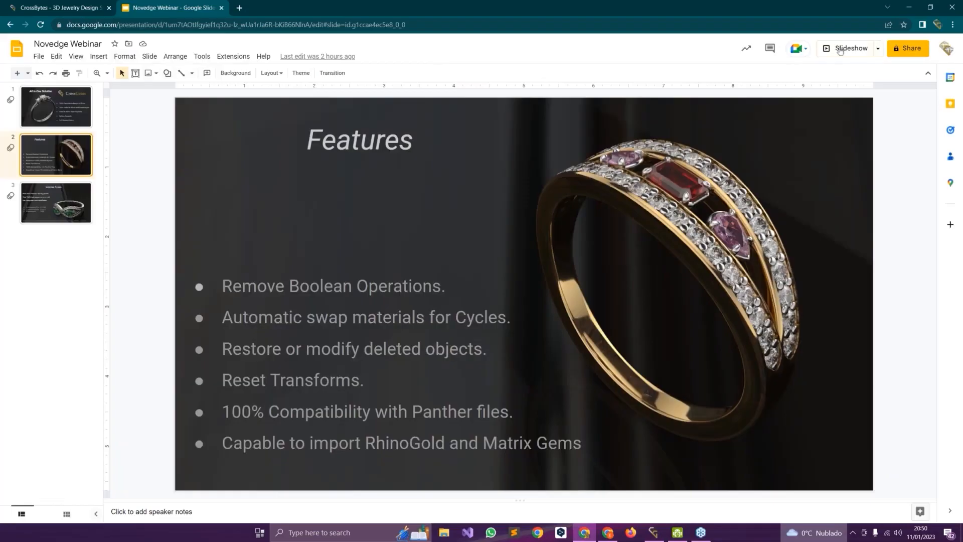
Present the Novedge Webinar deck in Google Slides from the Features slide and advance to the License Types slide
left_click(841, 51)
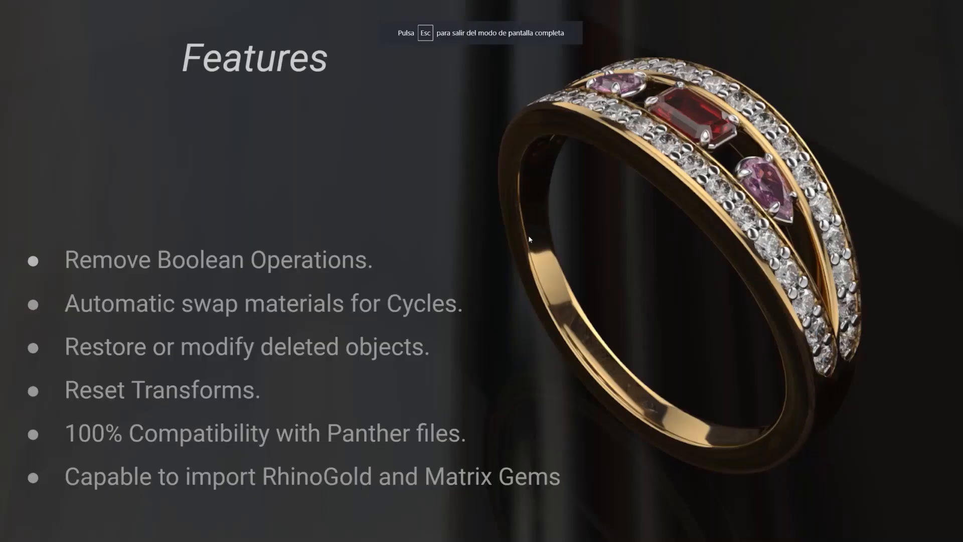
left_click(529, 238)
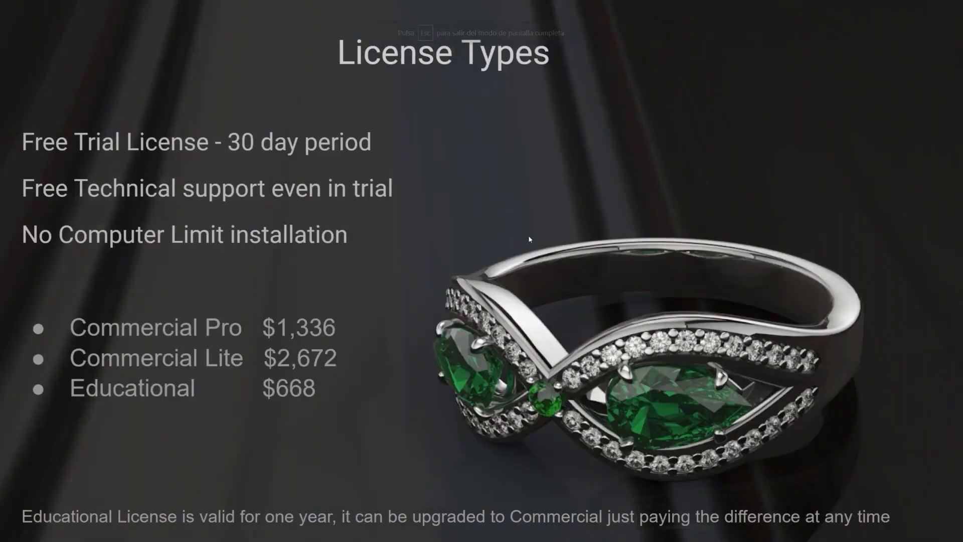